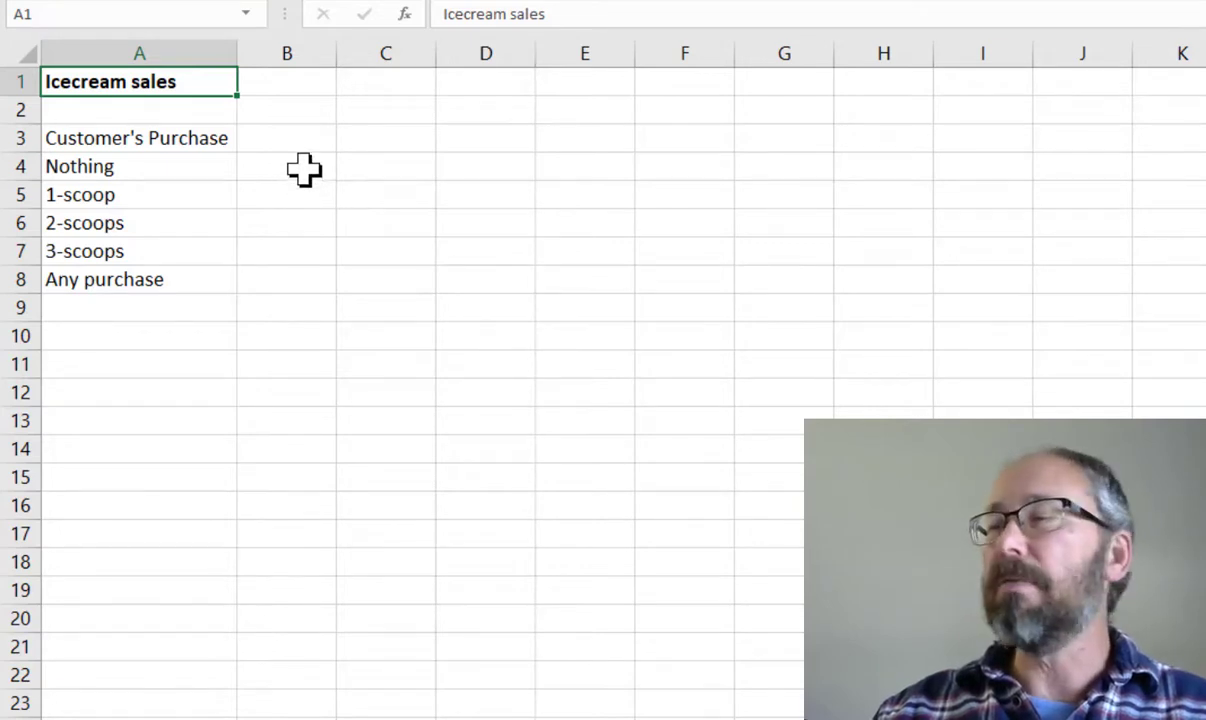
Enter the purchase percentages 55% for 1-scoop, 25% for 2-scoops and 5% for 3-scoops in B5:B7
{"action": "left_click_drag", "start_coordinate": [304, 168], "coordinate": [300, 278]}
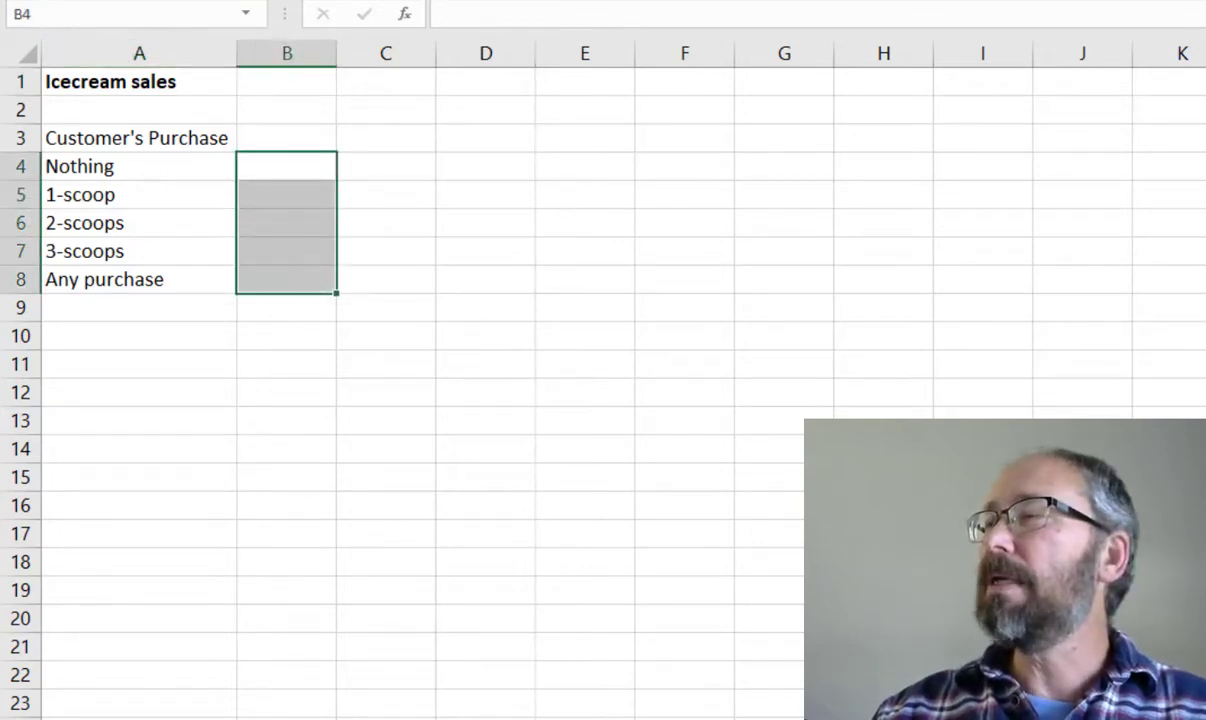
{"action": "left_click", "coordinate": [280, 202]}
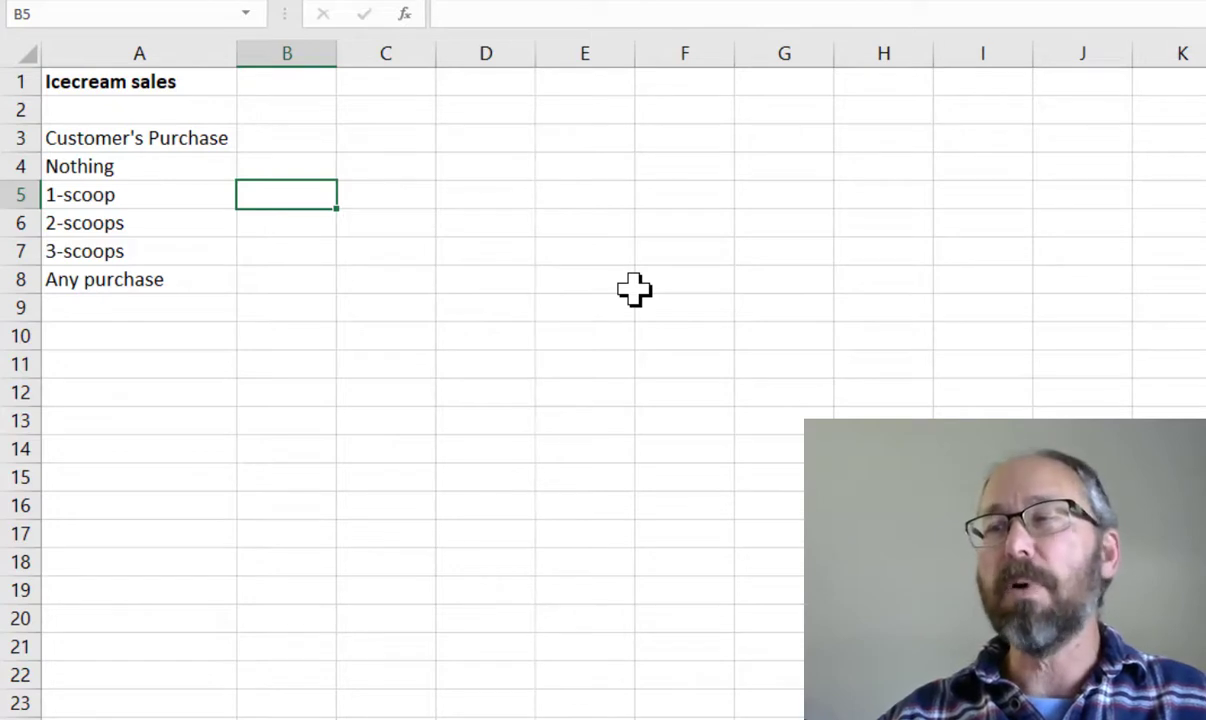
{"action": "type", "text": "55"}
{"action": "key", "text": "Return"}
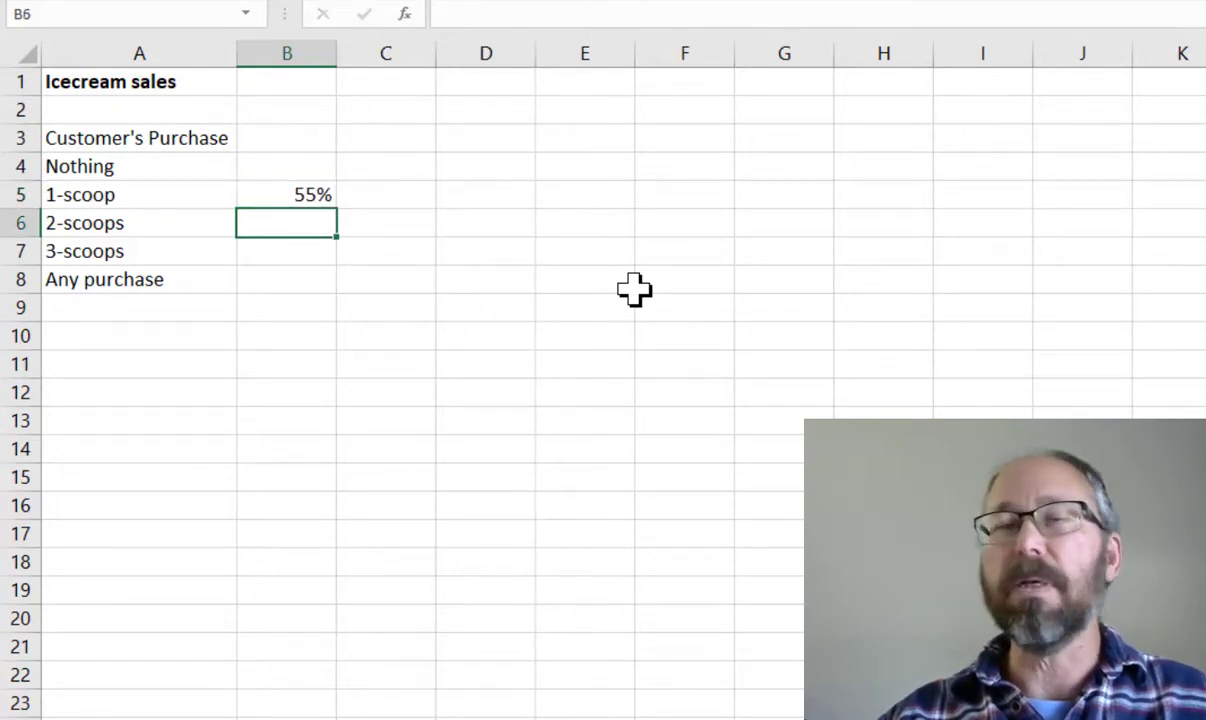
{"action": "type", "text": "25"}
{"action": "key", "text": "Return"}
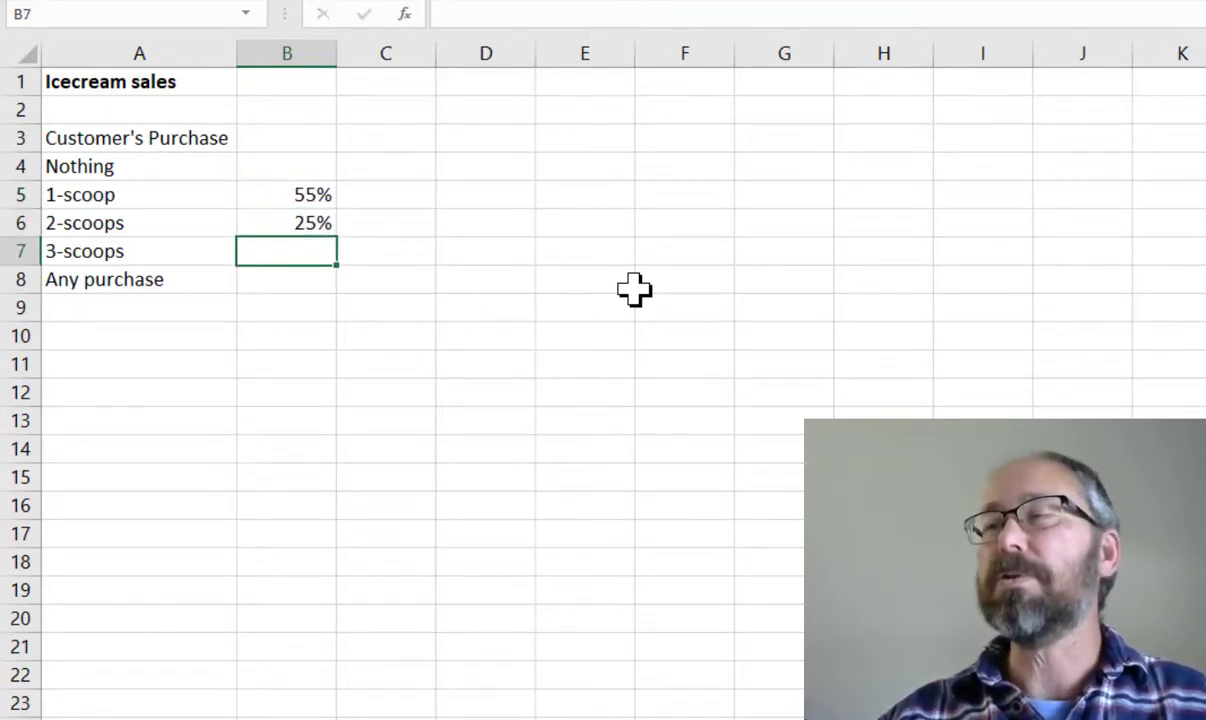
{"action": "type", "text": "5"}
{"action": "key", "text": "Return"}
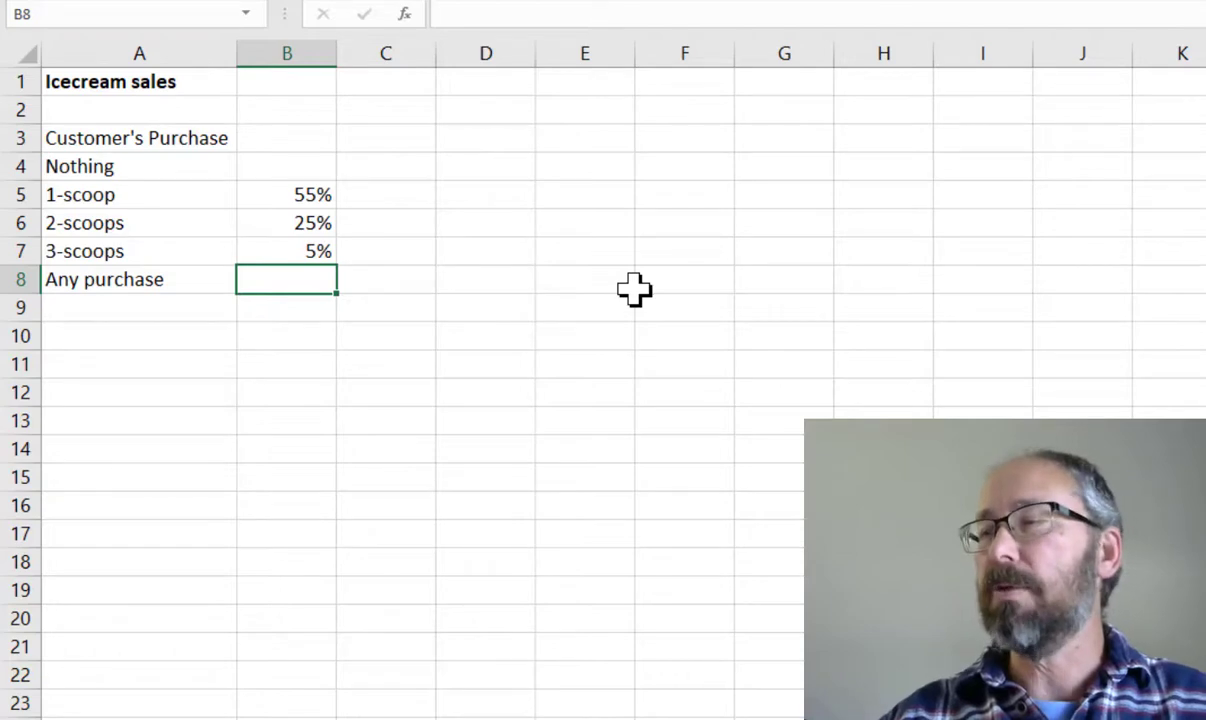
Calculate the Any purchase percentage in B8 with the formula =SUM(B5:B7)
{"action": "type", "text": "=sum"}
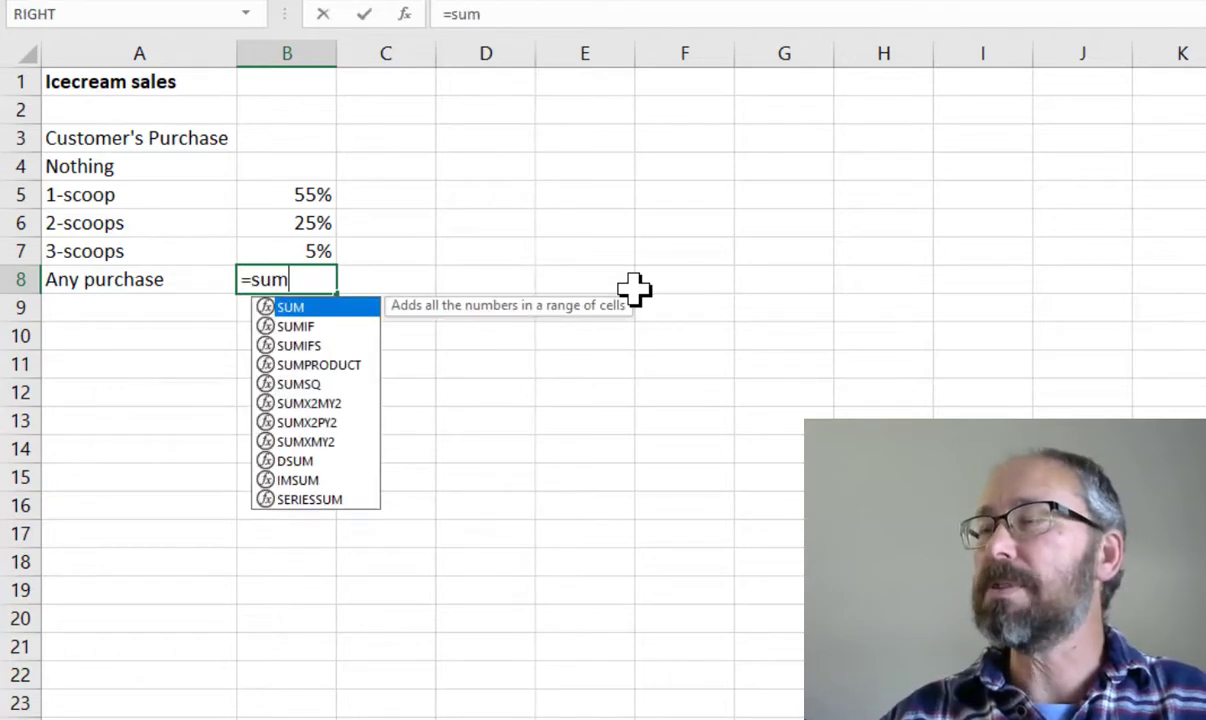
{"action": "key", "text": "Tab"}
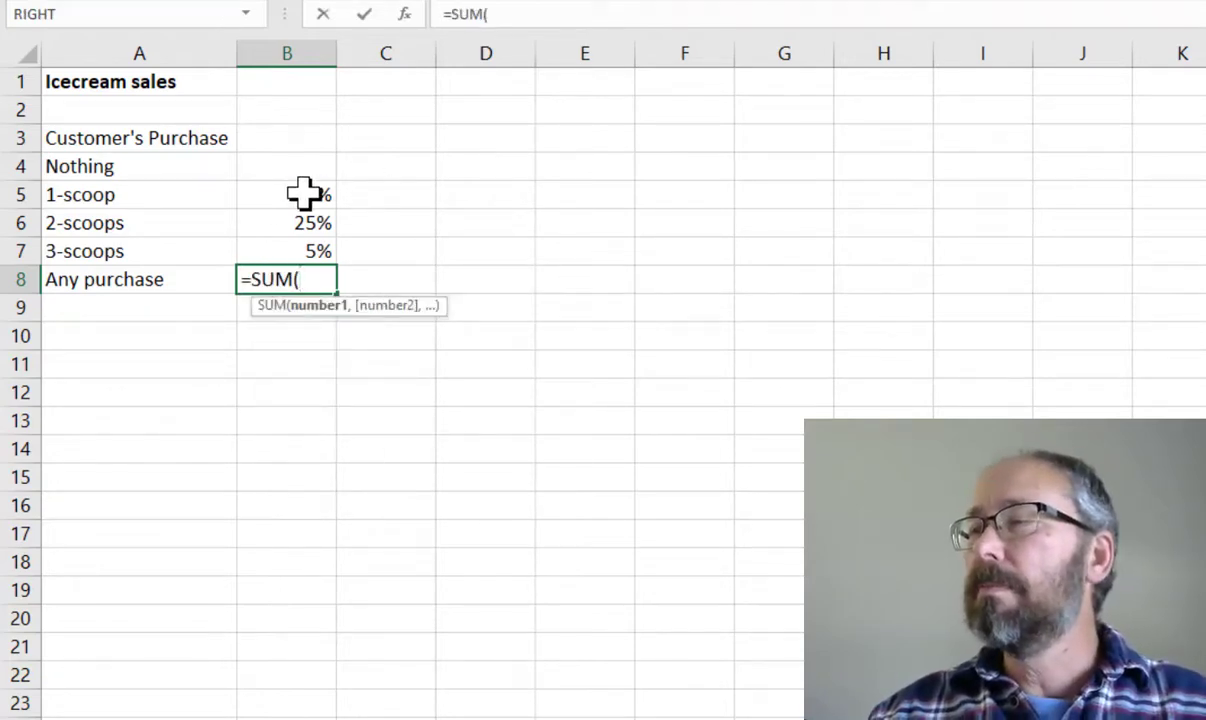
{"action": "left_click_drag", "start_coordinate": [304, 191], "coordinate": [303, 250]}
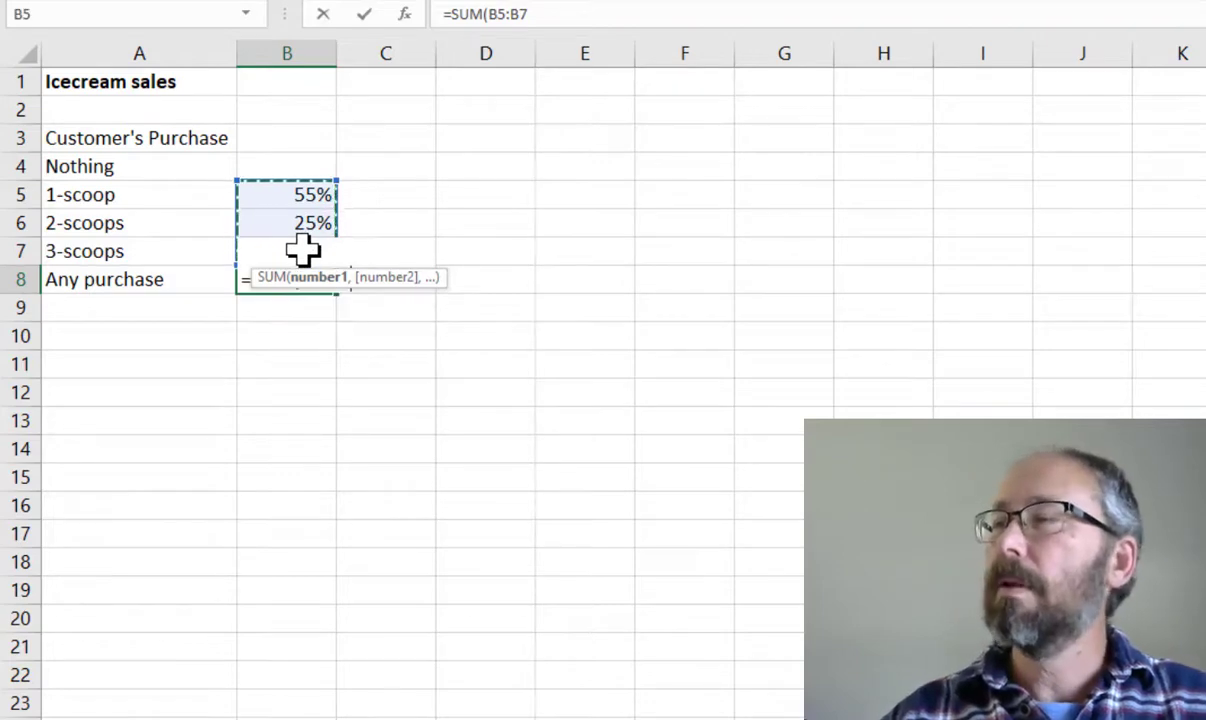
{"action": "type", "text": ")"}
{"action": "key", "text": "Return"}
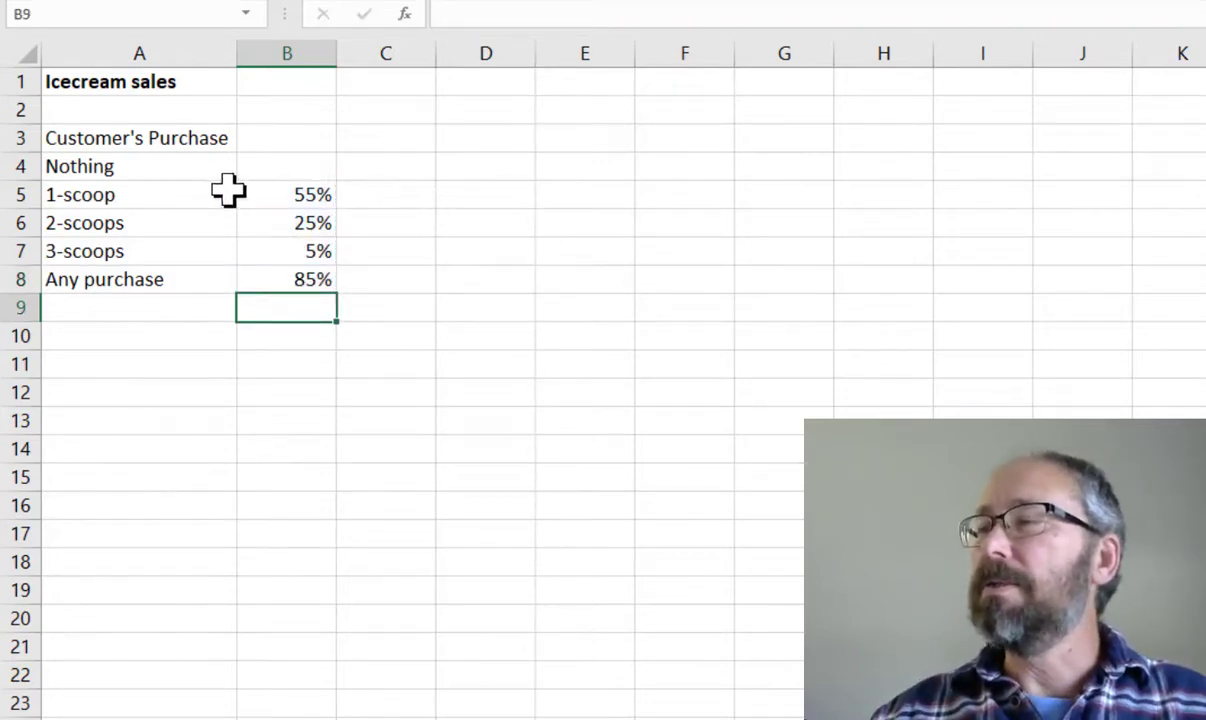
Calculate the Nothing percentage in B4 with the formula =1-B8
{"action": "left_click", "coordinate": [279, 163]}
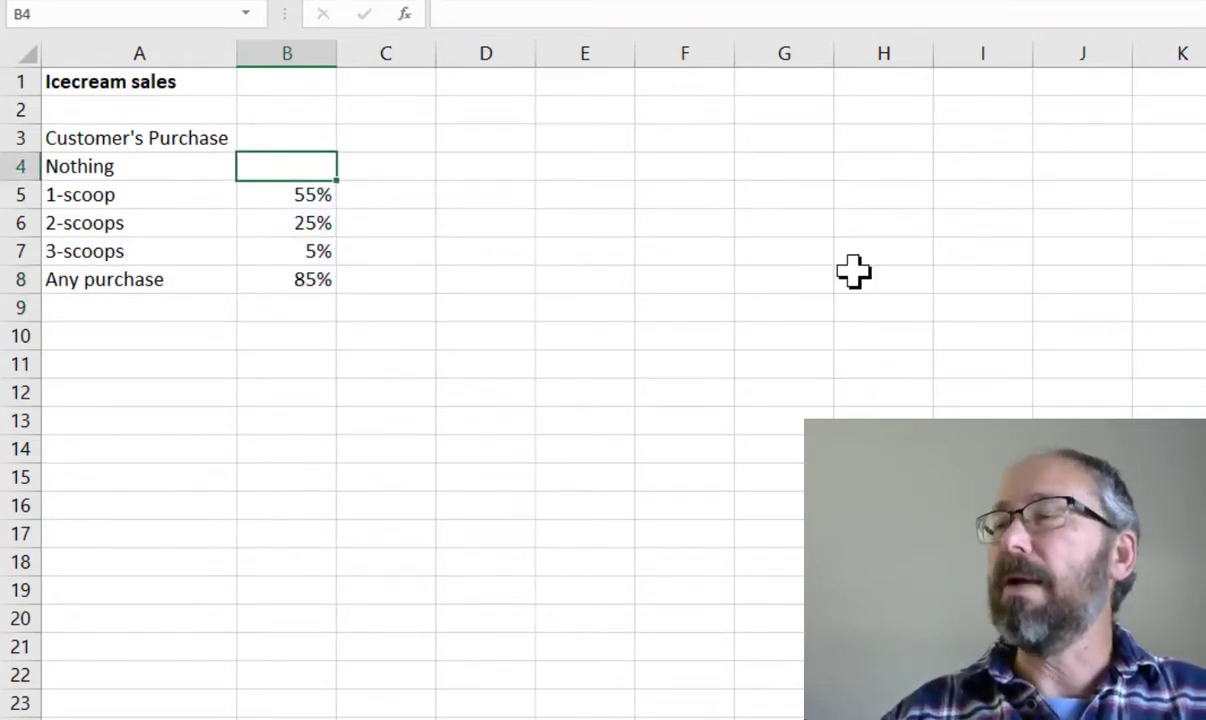
{"action": "type", "text": "=1-"}
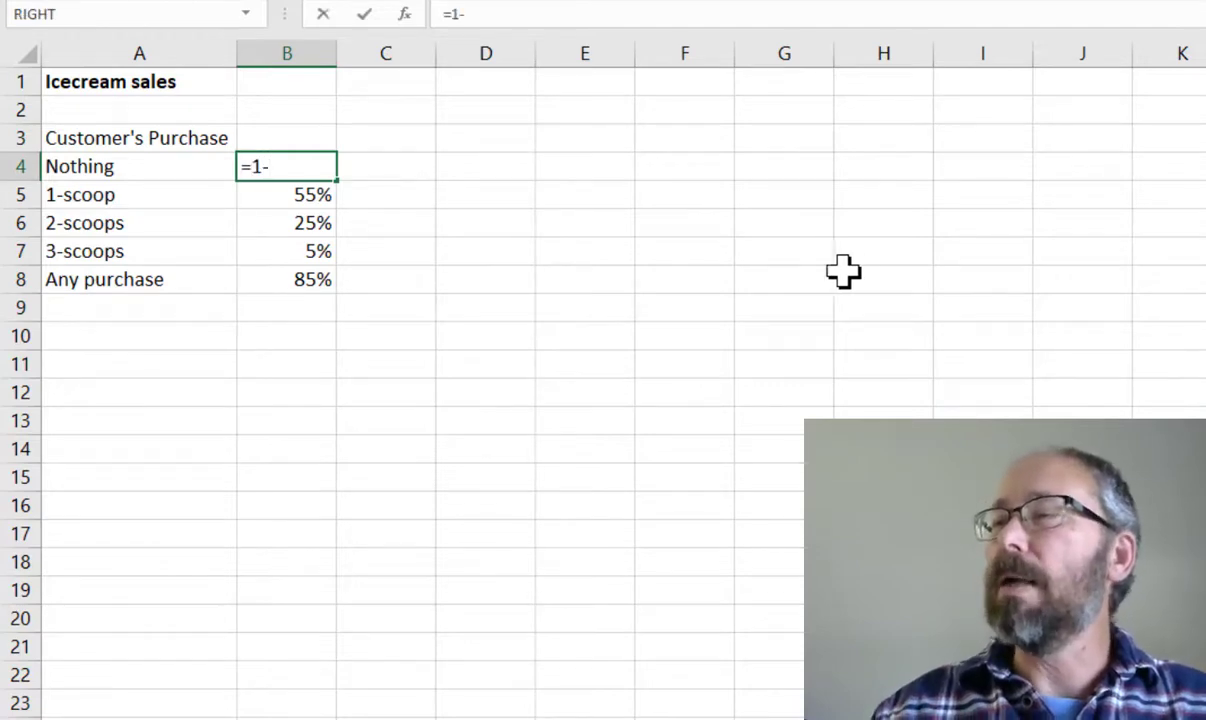
{"action": "left_click", "coordinate": [296, 279]}
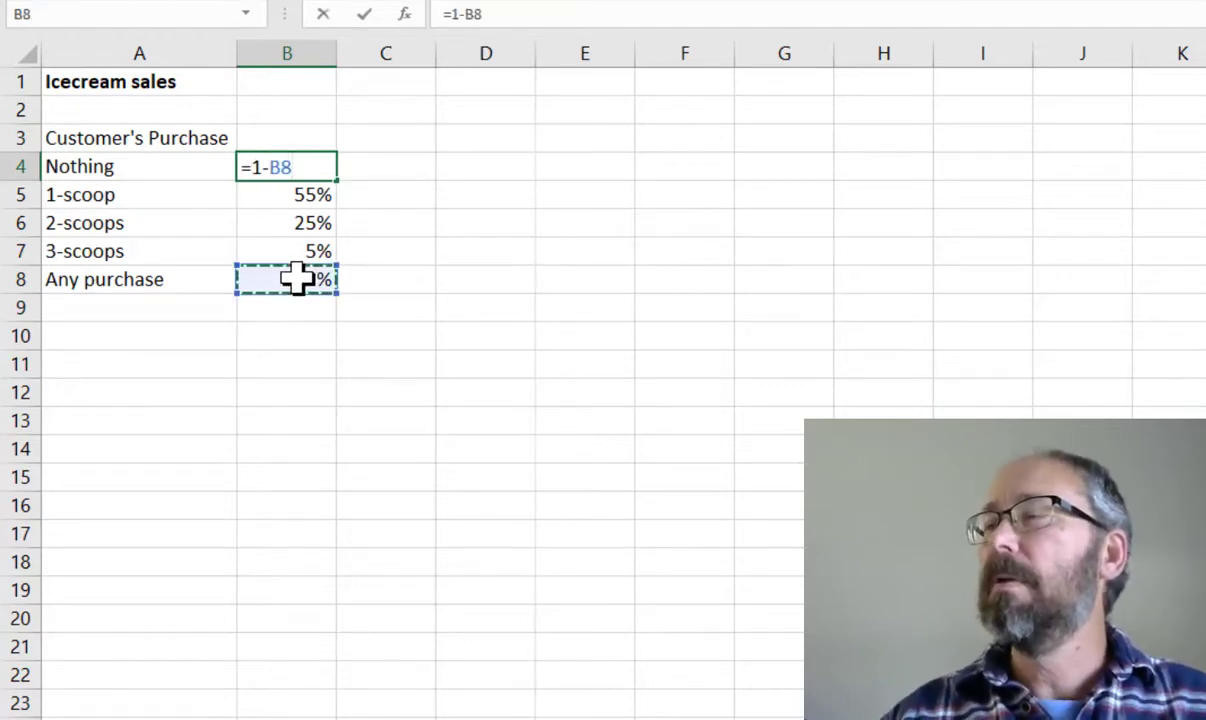
{"action": "key", "text": "Return"}
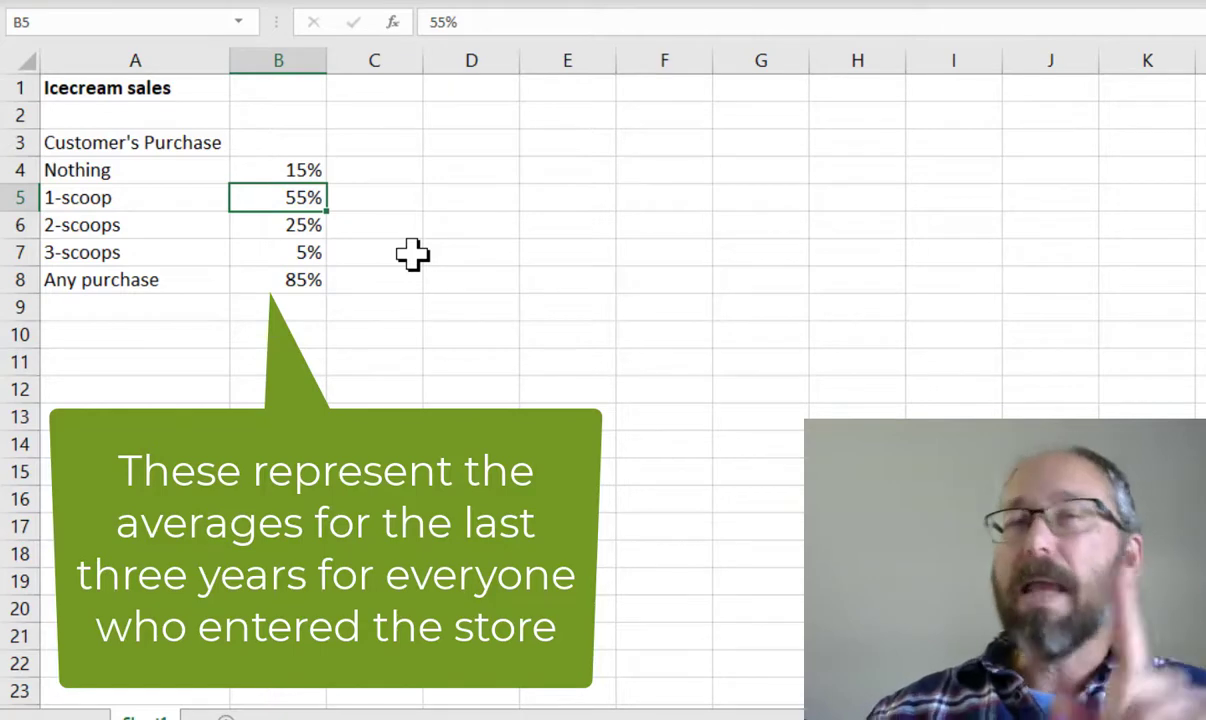
Highlight the 1-scoop, 2-scoops and 3-scoops percentages in B5:B7 with a yellow fill
{"action": "left_click", "coordinate": [298, 172]}
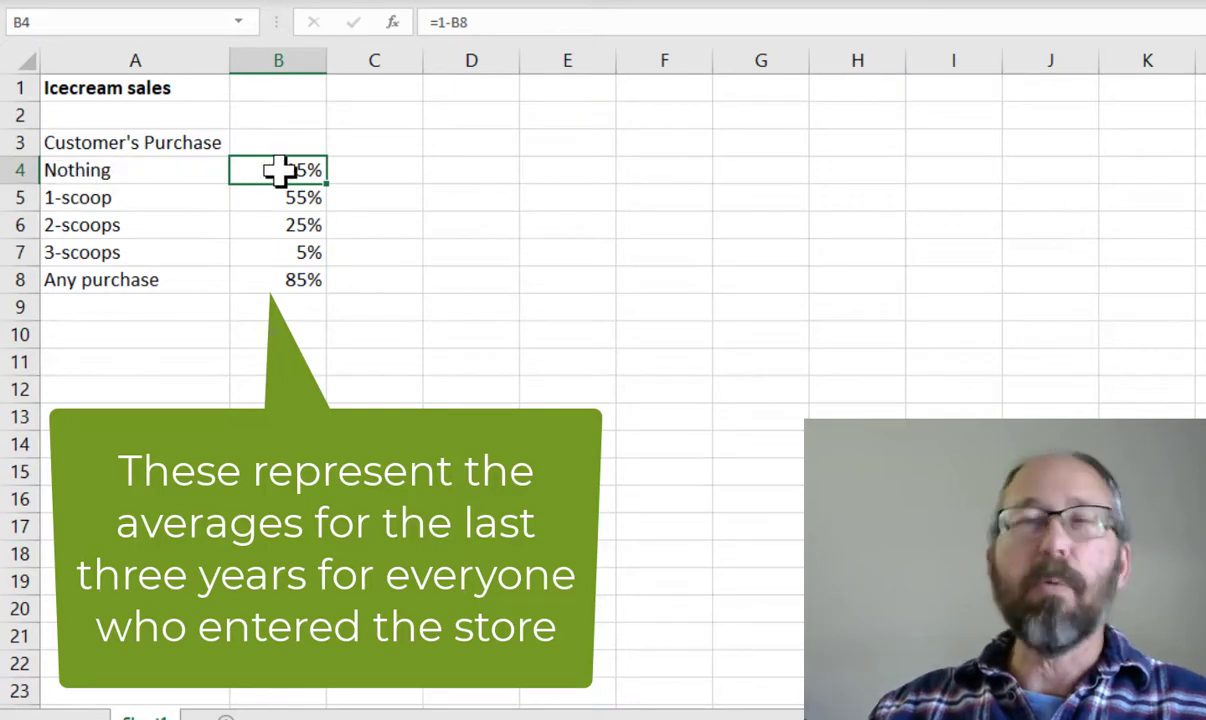
{"action": "left_click", "coordinate": [281, 281]}
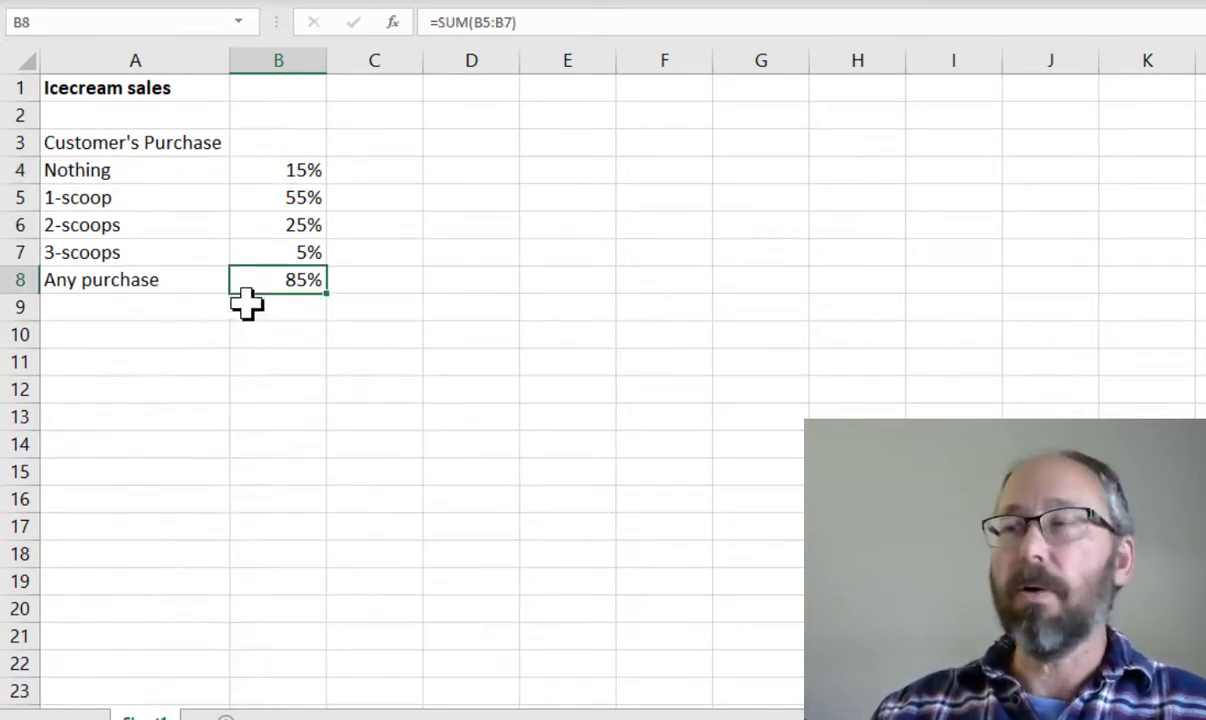
{"action": "left_click", "coordinate": [300, 205]}
{"action": "left_click_drag", "start_coordinate": [300, 205], "coordinate": [301, 251]}
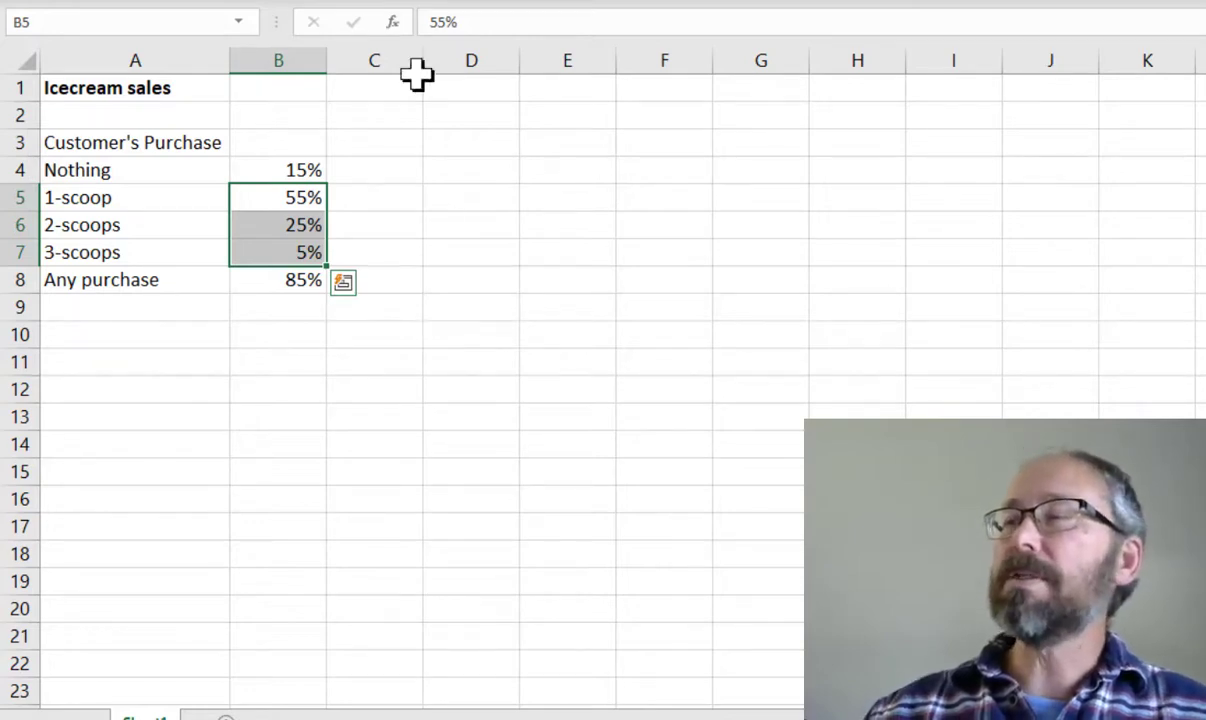
{"action": "key", "text": "alt+h"}
{"action": "key", "text": "h"}
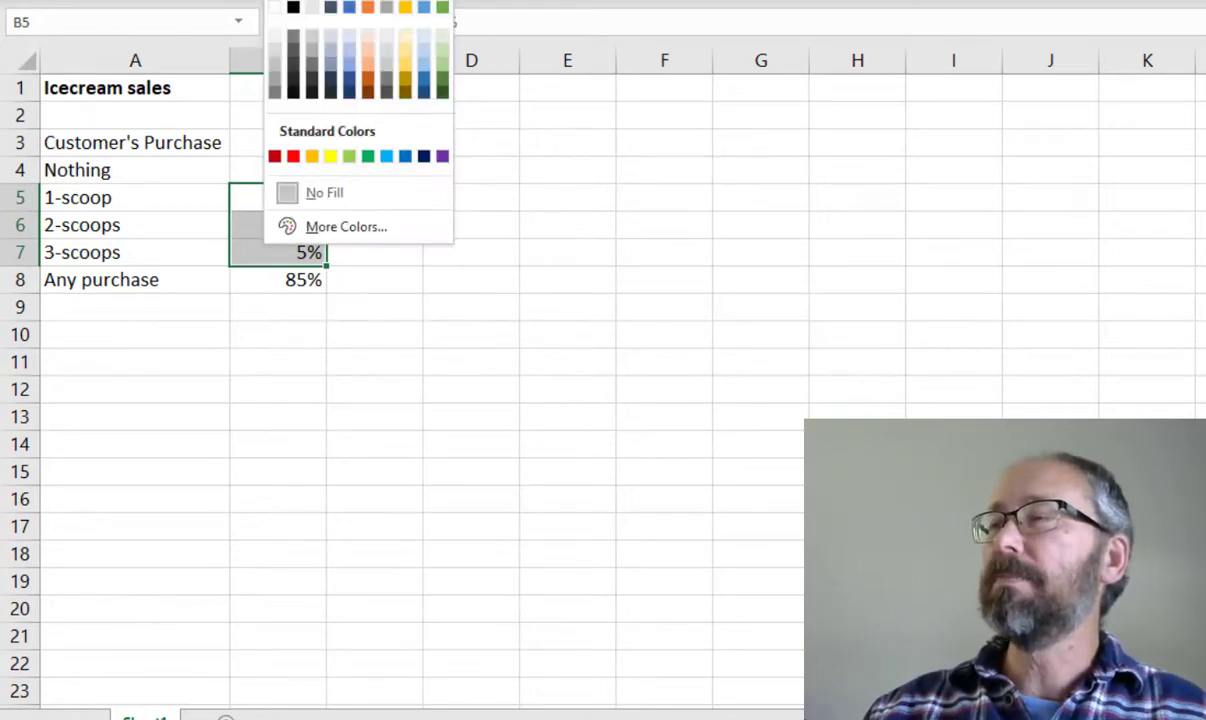
{"action": "left_click", "coordinate": [331, 157]}
{"action": "left_click", "coordinate": [303, 371]}
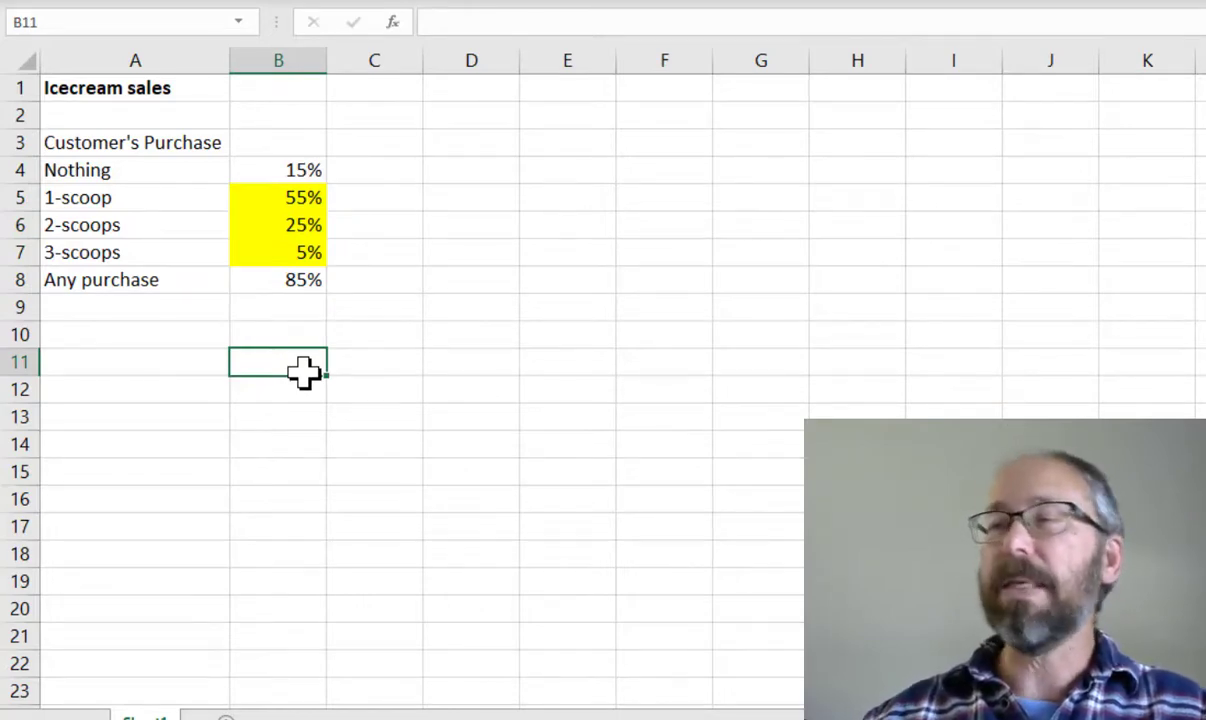
Test the formulas by setting the 1-scoop percentage in B5 to 28%, and restore it to 55%
{"action": "left_click", "coordinate": [285, 197]}
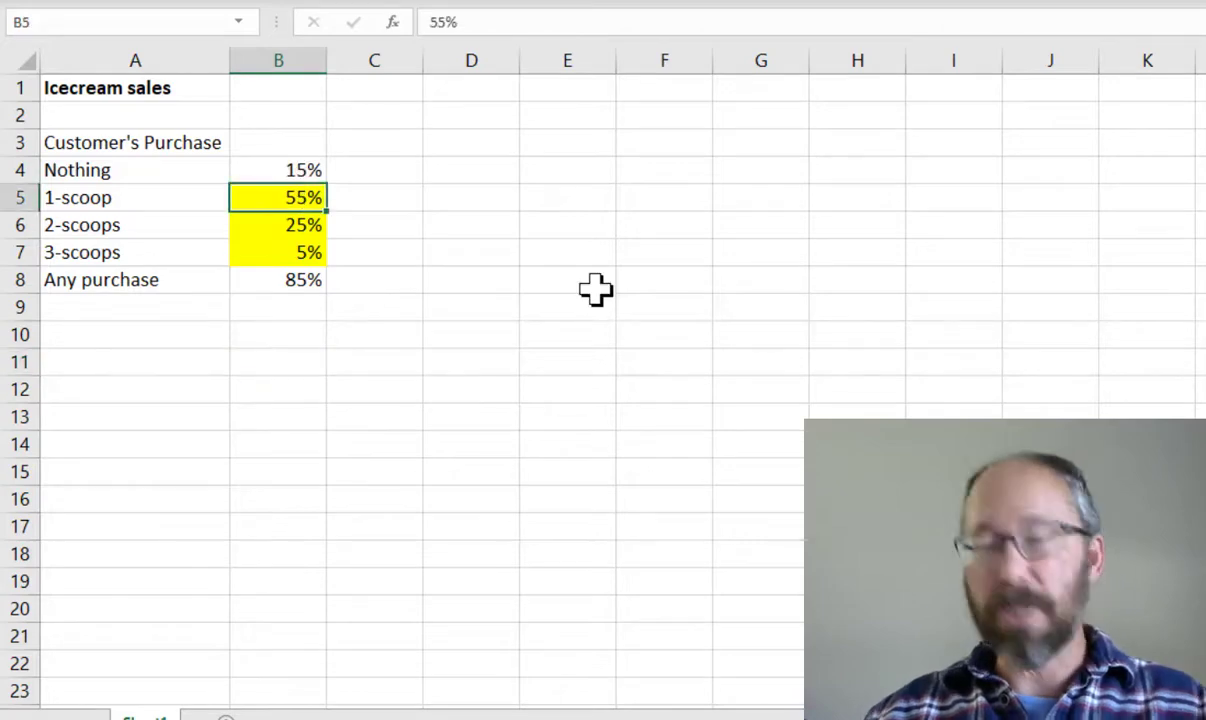
{"action": "key", "text": "Return"}
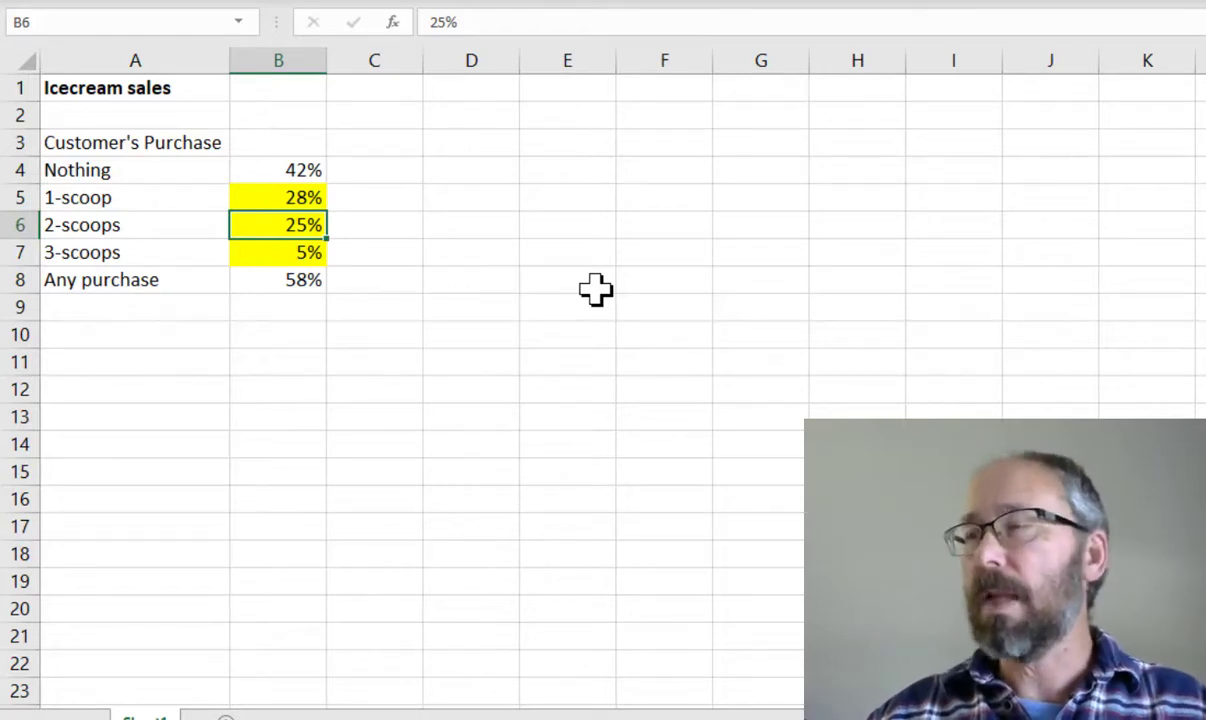
{"action": "key", "text": "Down"}
{"action": "key", "text": "Up"}
{"action": "key", "text": "Up"}
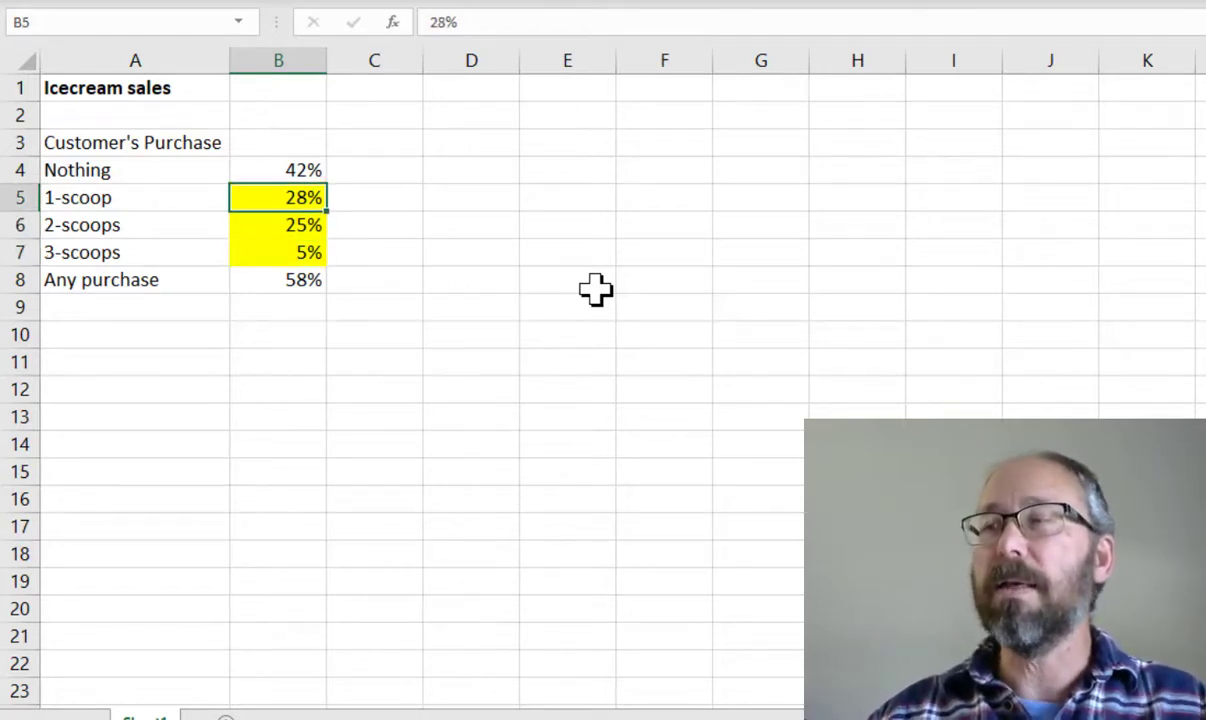
{"action": "type", "text": "55"}
{"action": "key", "text": "Return"}
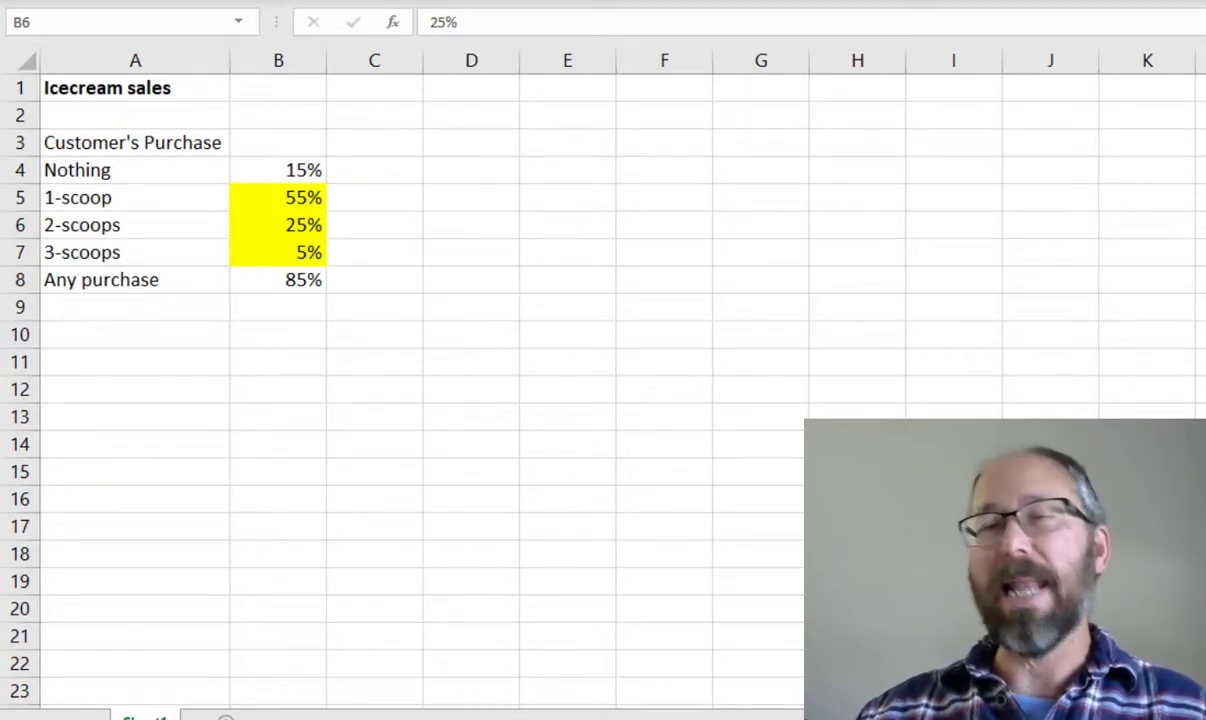
Enter the label "Answer" in cell D11 and select the cell beside it
{"action": "left_click", "coordinate": [463, 358]}
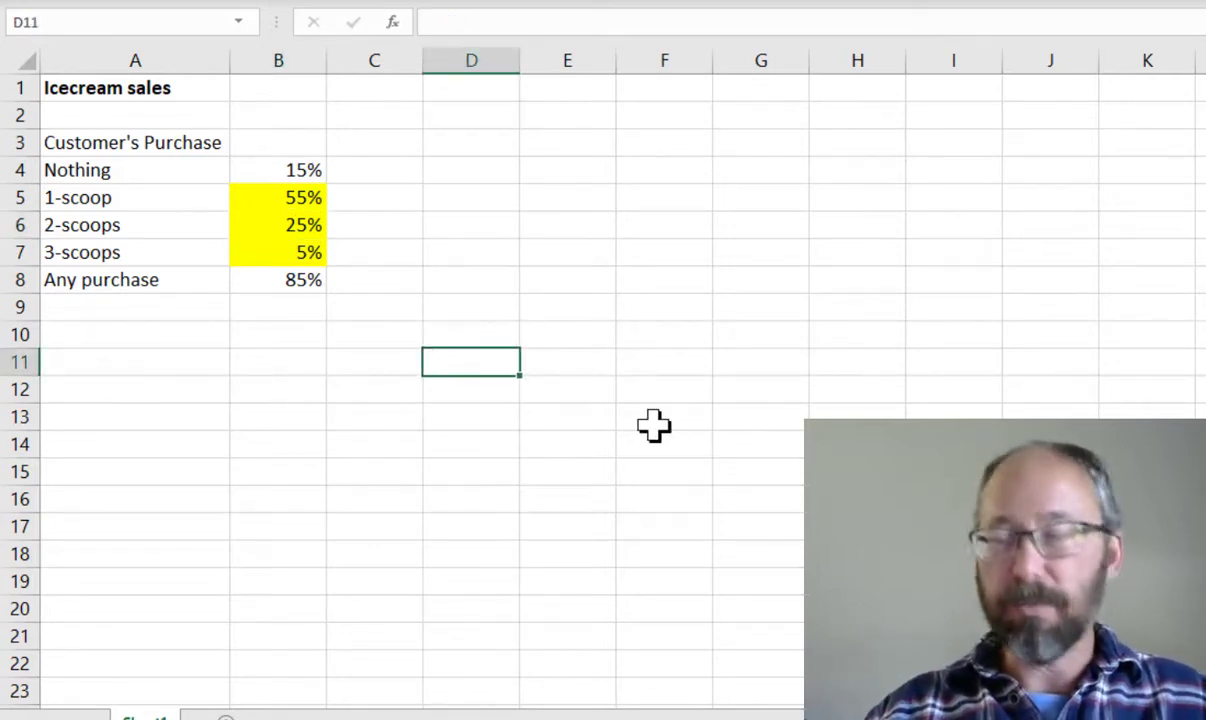
{"action": "type", "text": "Answer"}
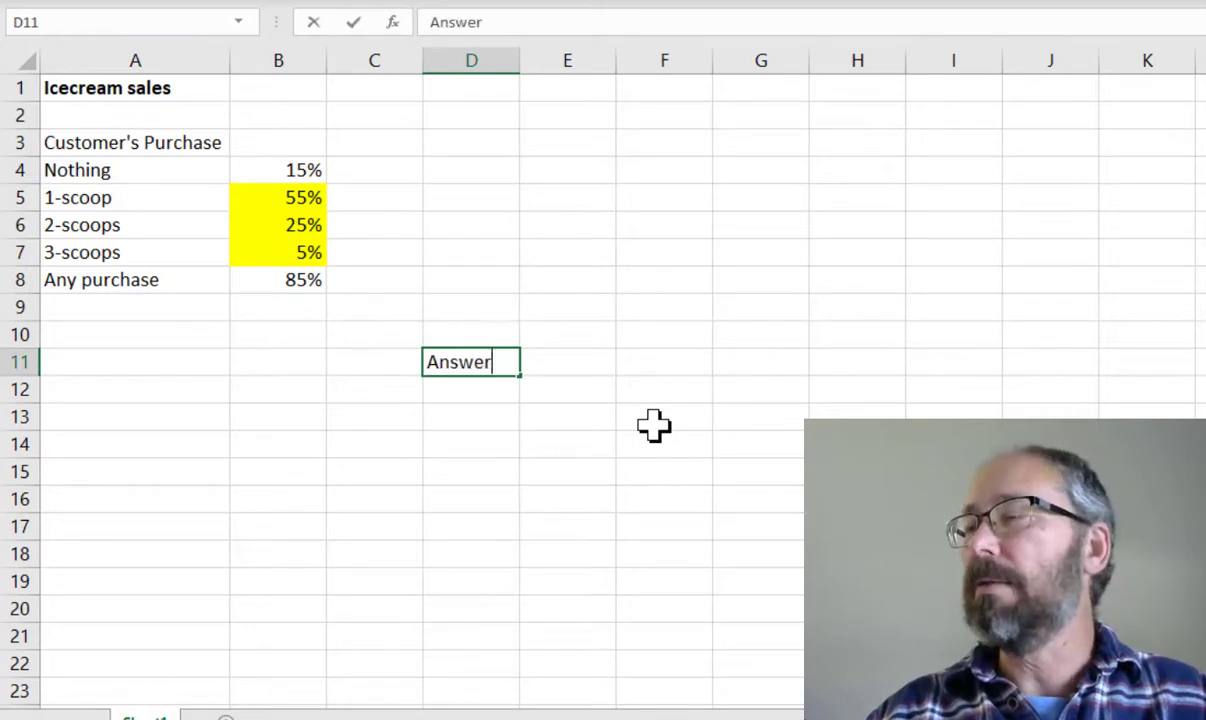
{"action": "key", "text": "ctrl+Return"}
{"action": "key", "text": "Tab"}
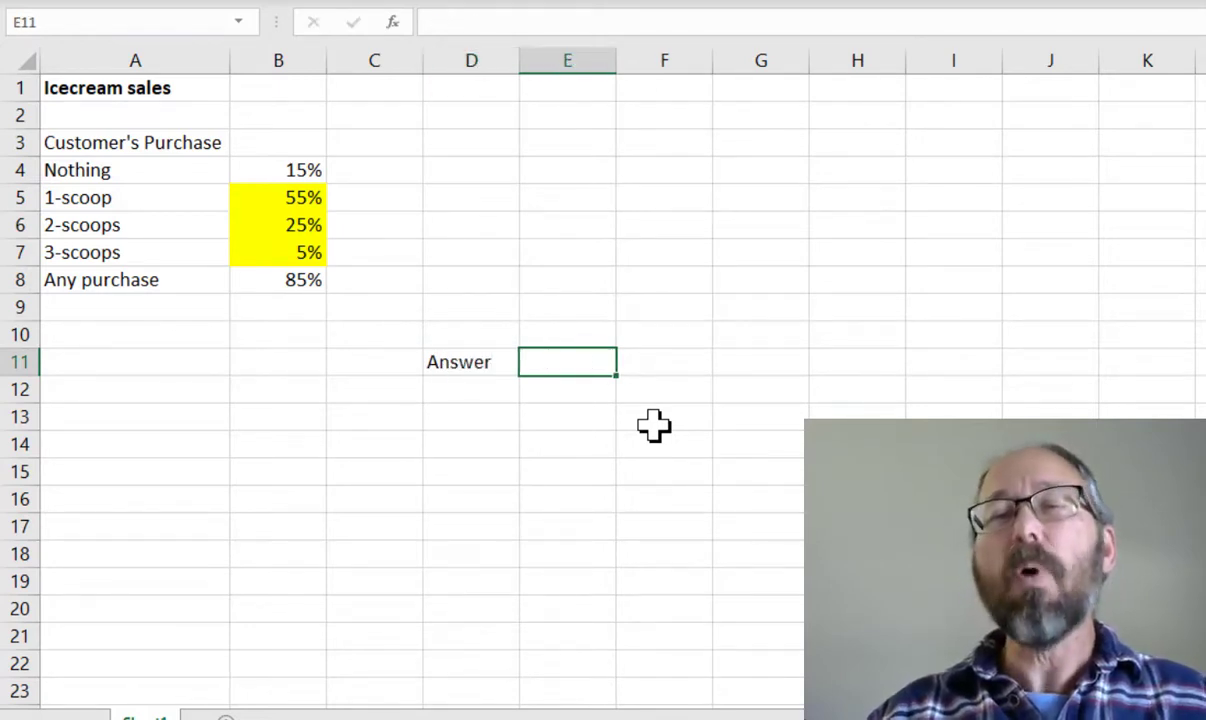
{"action": "type", "text": "="}
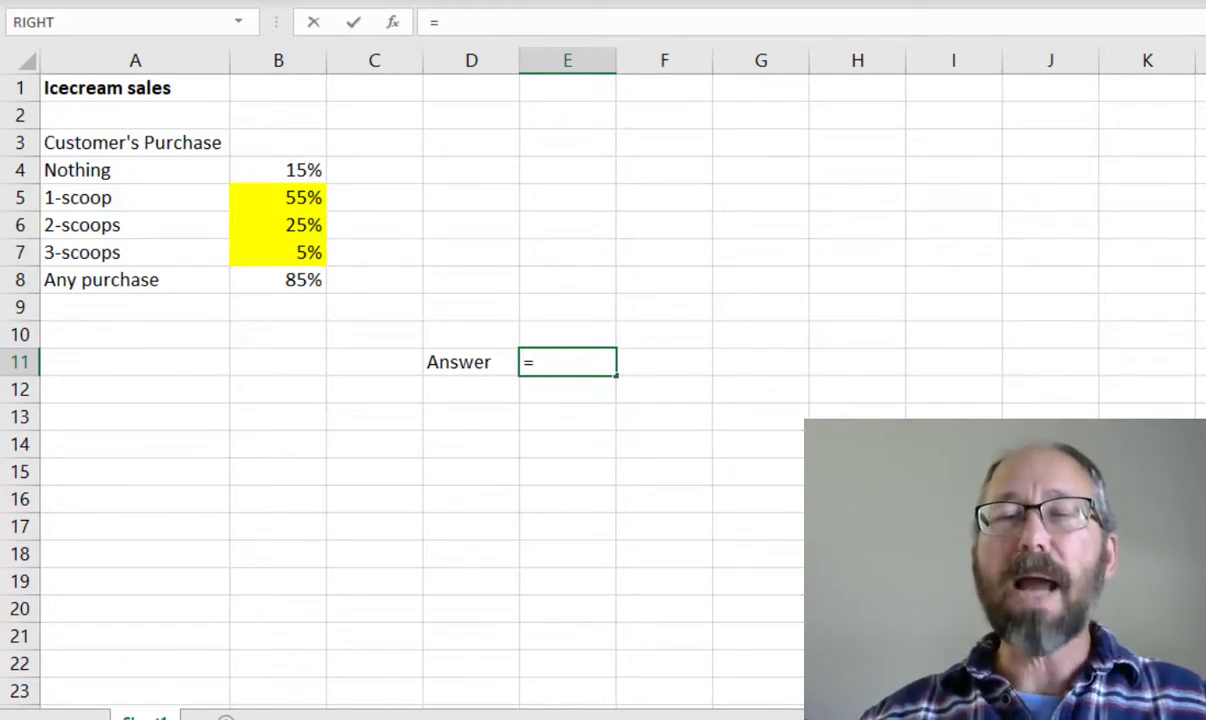
{"action": "type", "text": "b"}
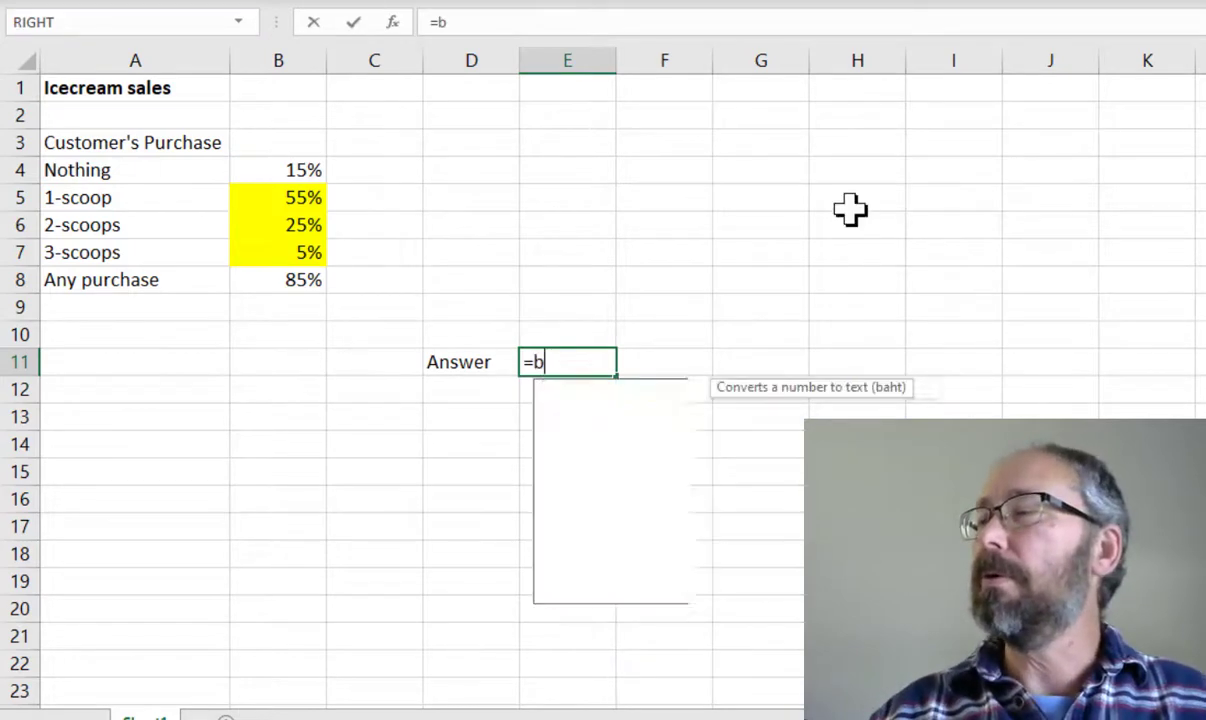
{"action": "type", "text": "ino"}
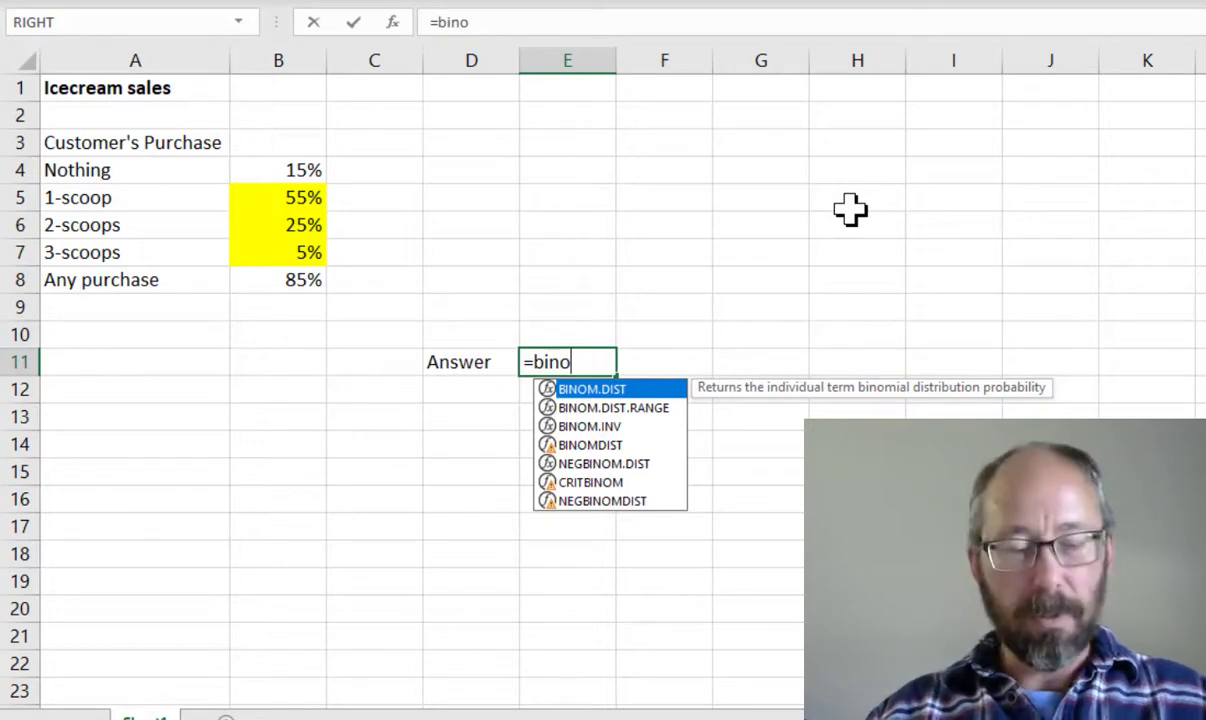
{"action": "key", "text": "Tab"}
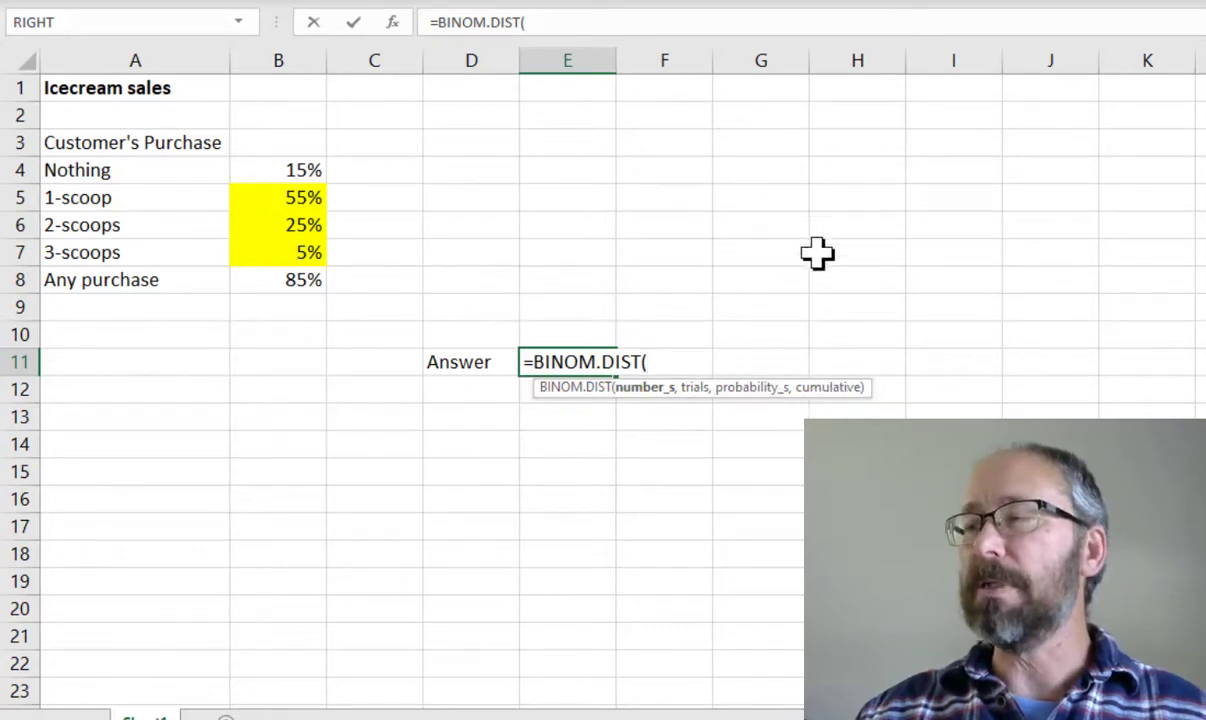
{"action": "key", "text": "BackSpace"}
{"action": "key", "text": "Escape"}
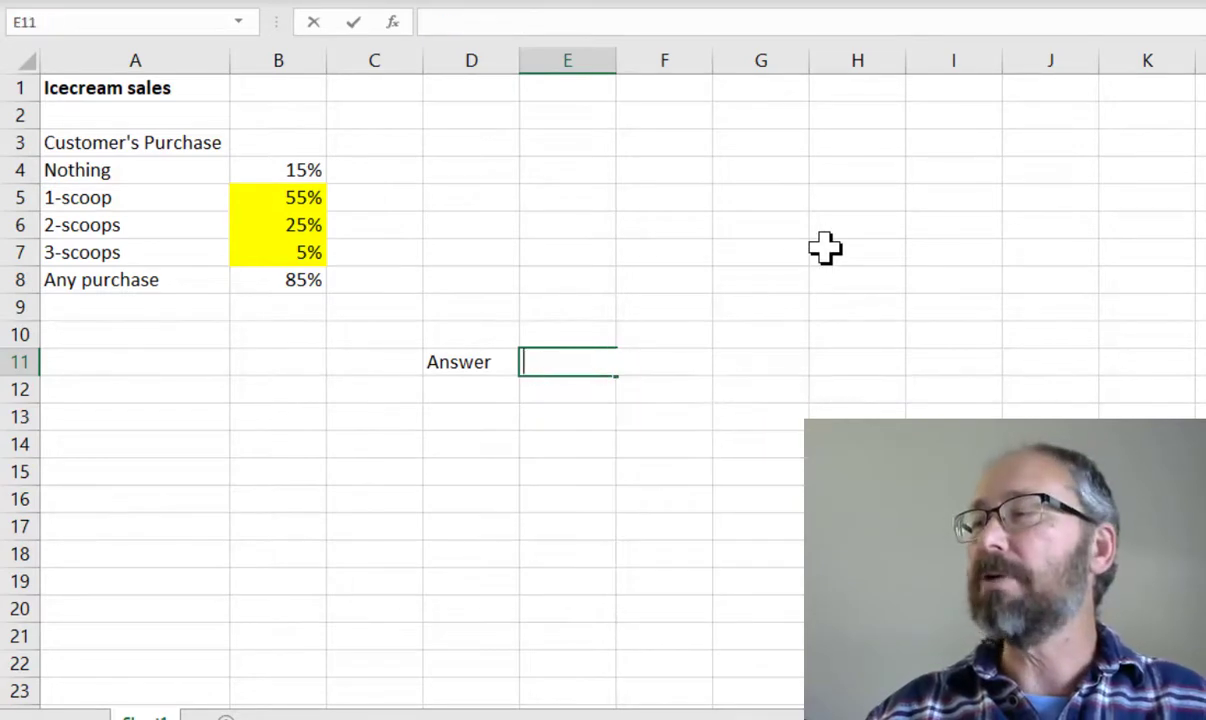
{"action": "left_click", "coordinate": [650, 390]}
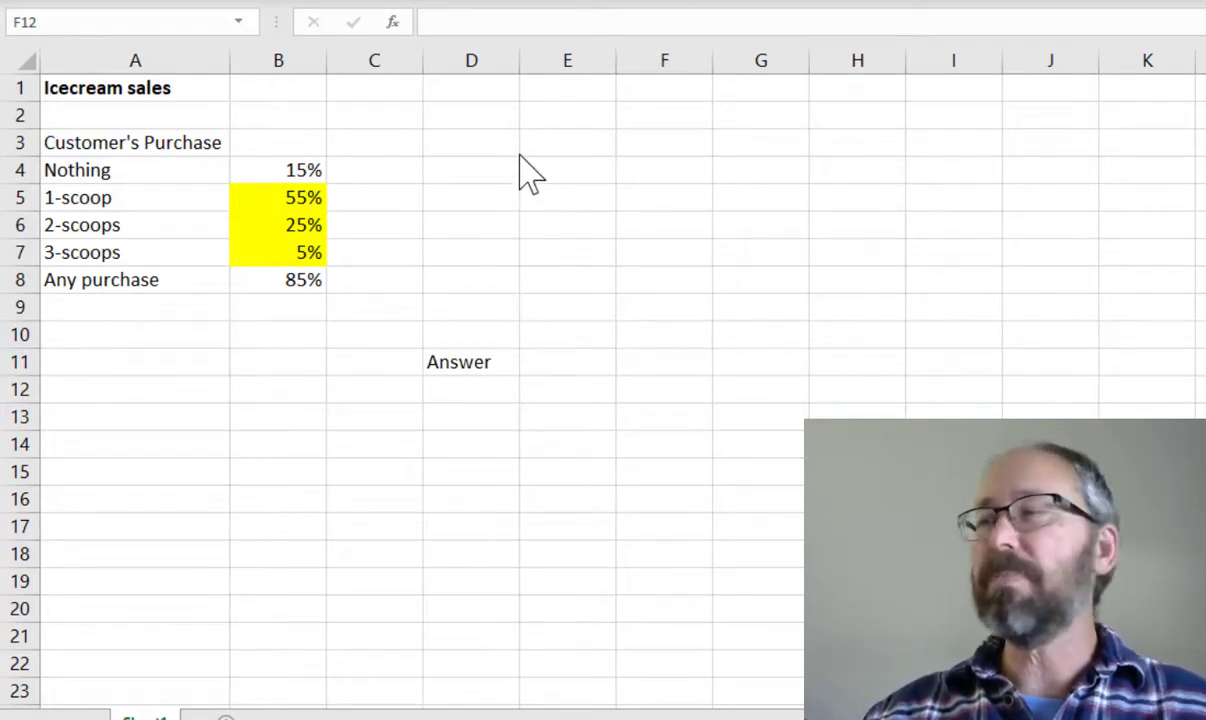
Enter the problem statement "There are [a] number of customers in the store" in cell D3
{"action": "left_click", "coordinate": [471, 140]}
{"action": "type", "text": "There are [a] number of customers in the store"}
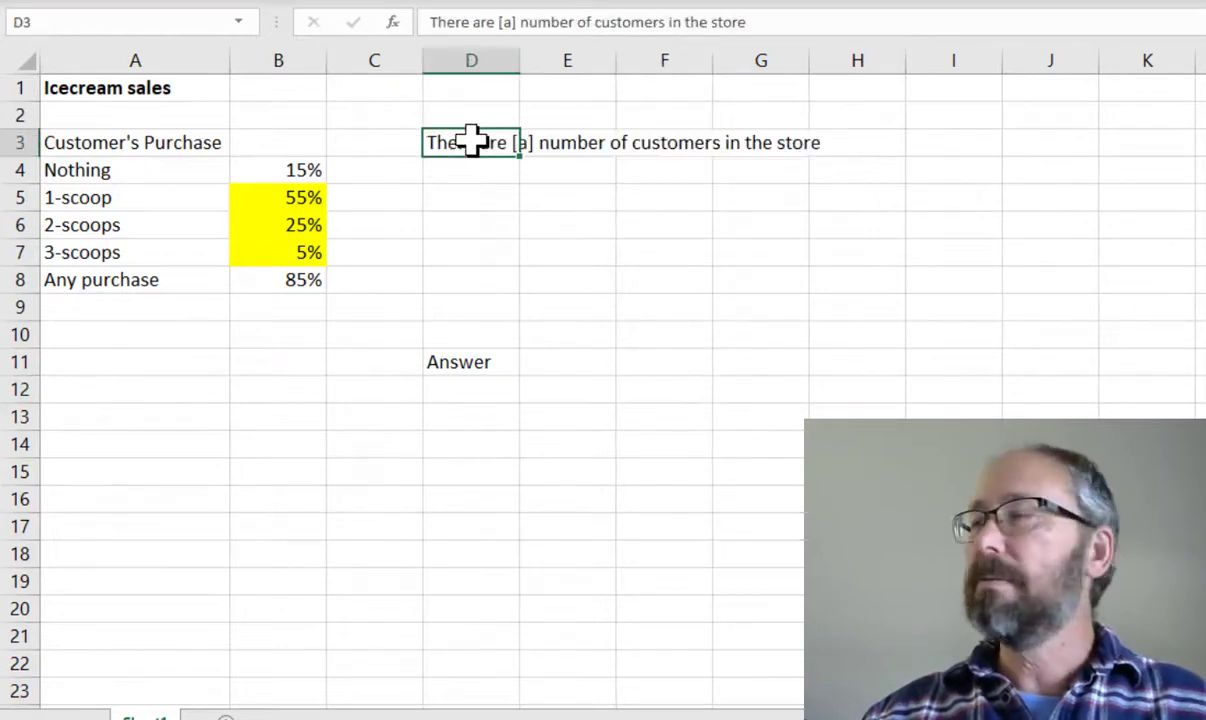
{"action": "left_click", "coordinate": [549, 262]}
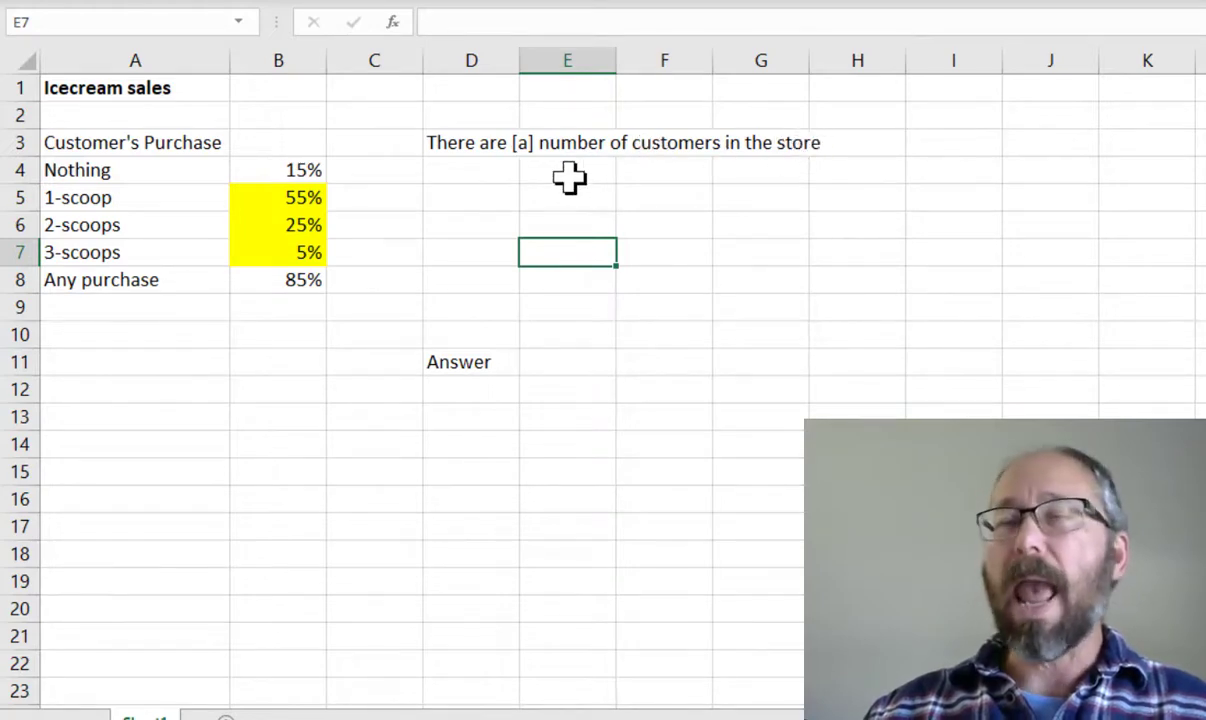
Enter the label "a =" in cell D4 and right-align it
{"action": "left_click", "coordinate": [470, 172]}
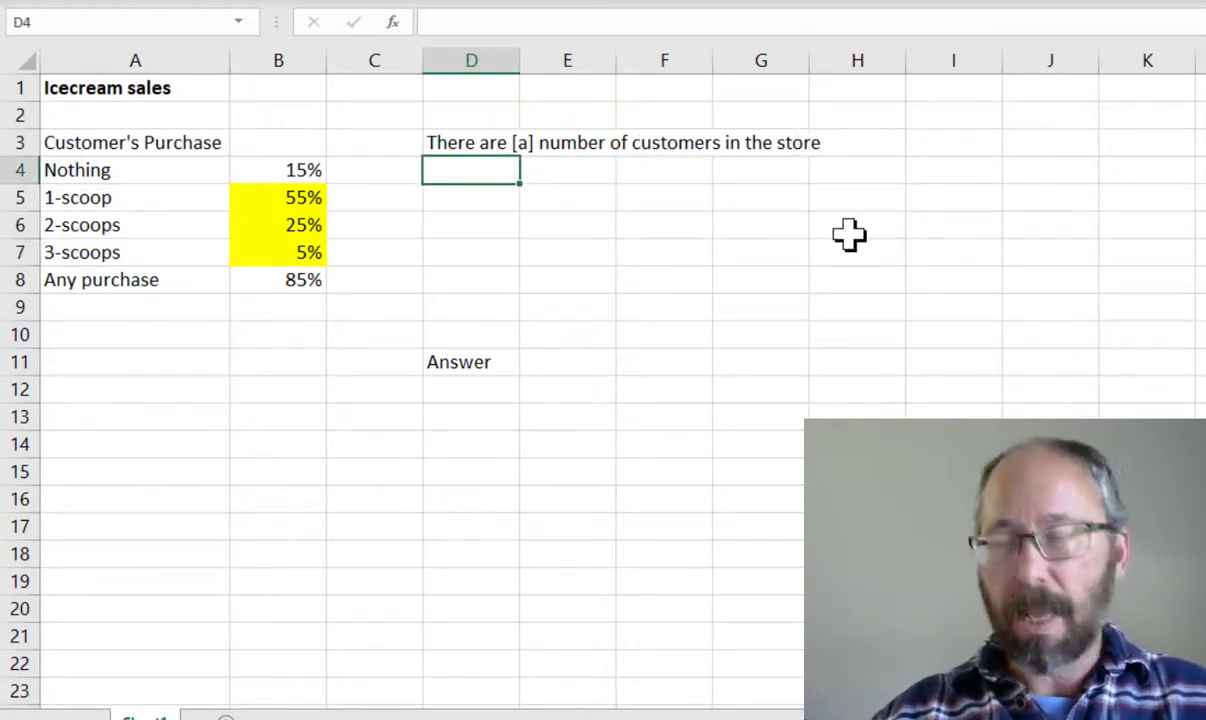
{"action": "type", "text": "1"}
{"action": "key", "text": "BackSpace"}
{"action": "type", "text": "a ="}
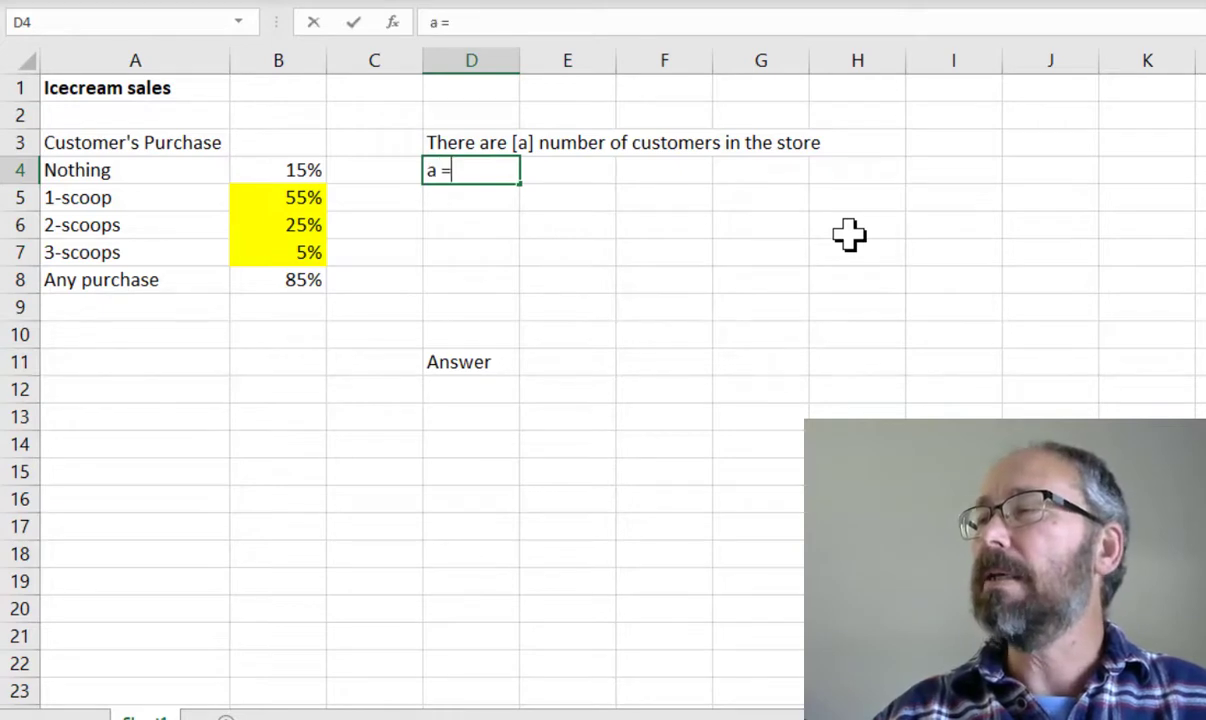
{"action": "key", "text": "Return"}
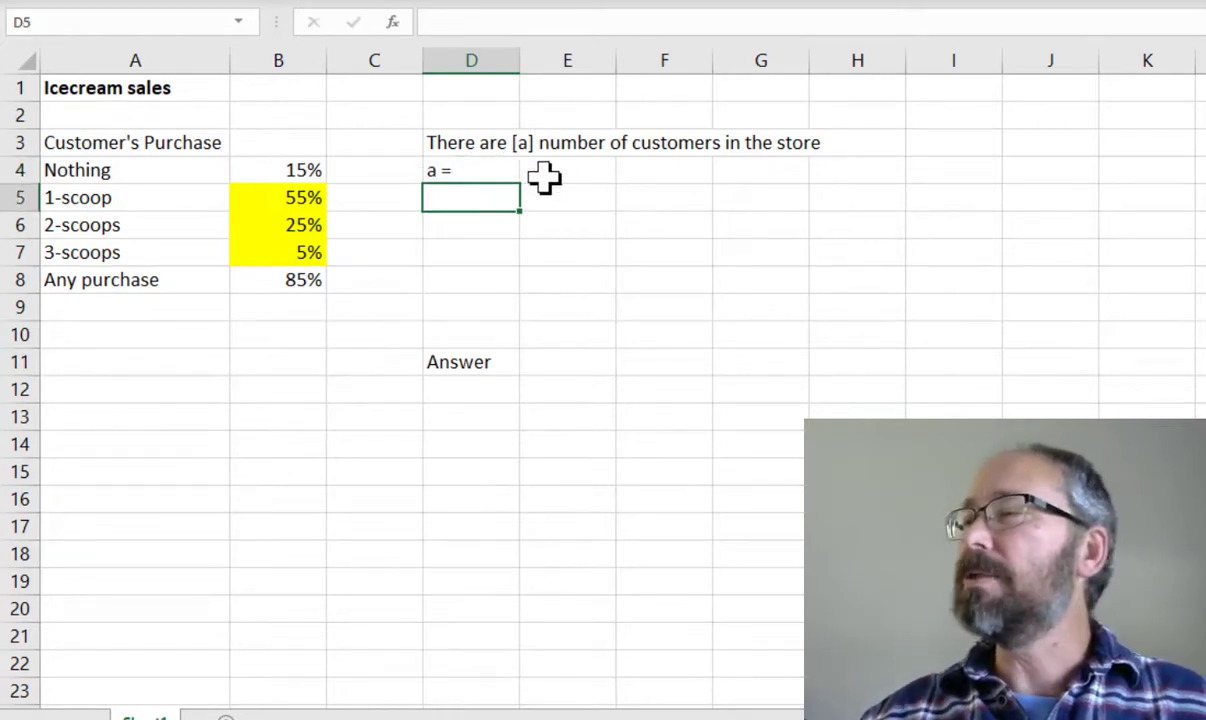
{"action": "left_click", "coordinate": [471, 172]}
{"action": "key", "text": "alt+h"}
{"action": "key", "text": "a"}
{"action": "key", "text": "r"}
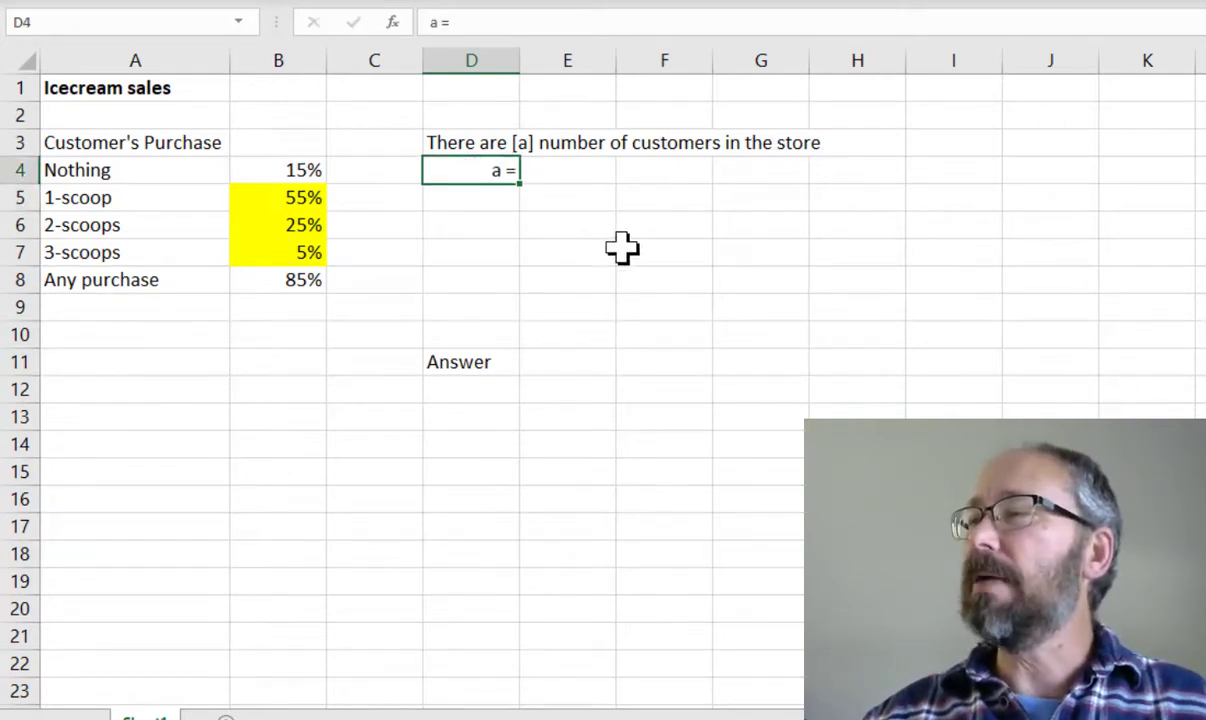
Enter 3 as the value of a in cell E4 and give the cell a yellow fill
{"action": "left_click", "coordinate": [576, 174]}
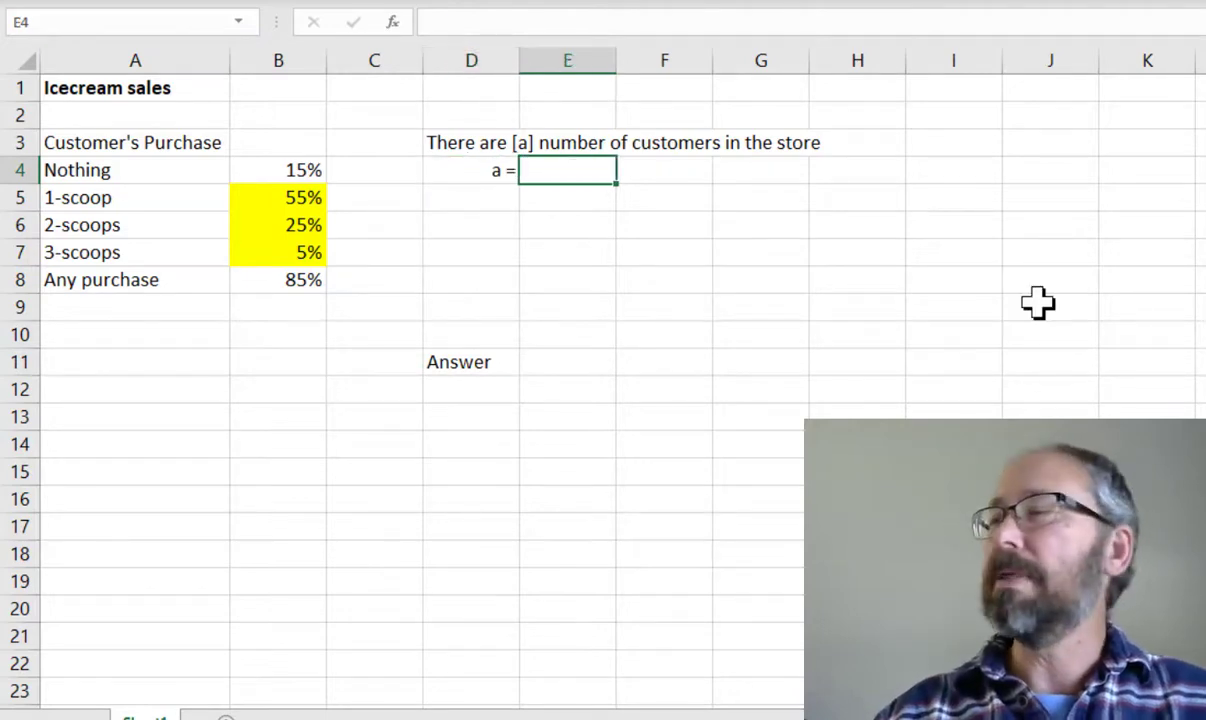
{"action": "type", "text": "3"}
{"action": "key", "text": "Return"}
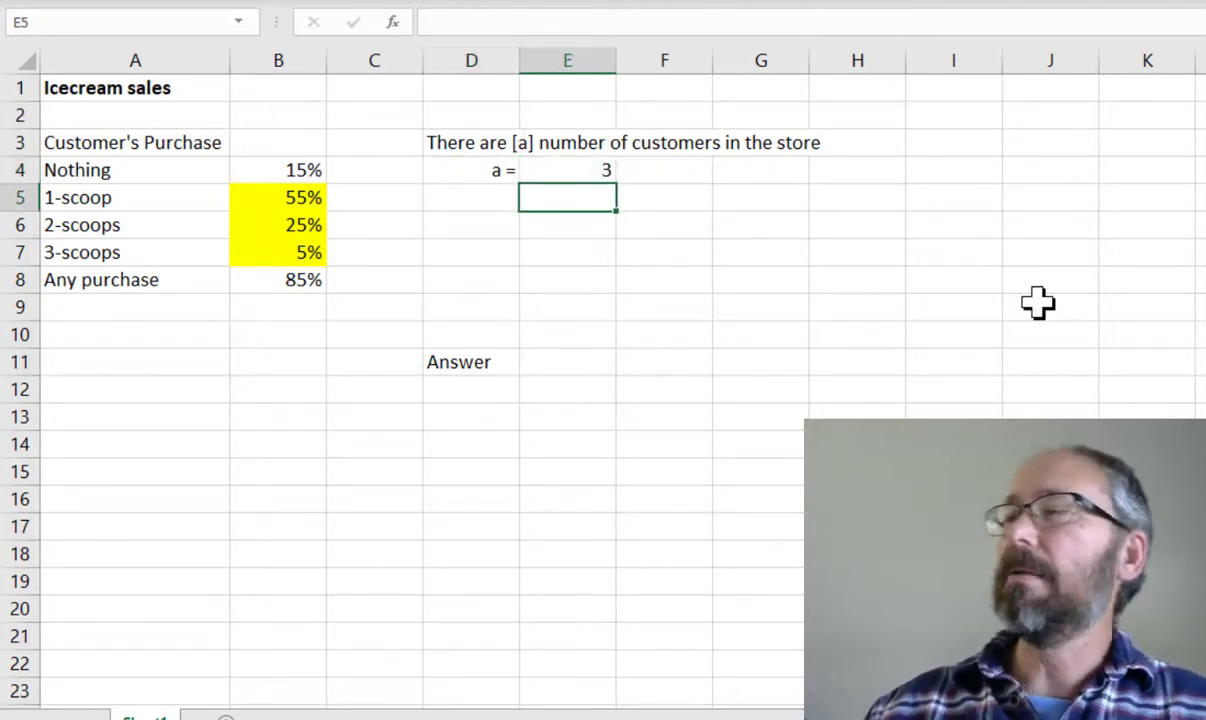
{"action": "left_click", "coordinate": [557, 172]}
{"action": "left_click", "coordinate": [310, 4]}
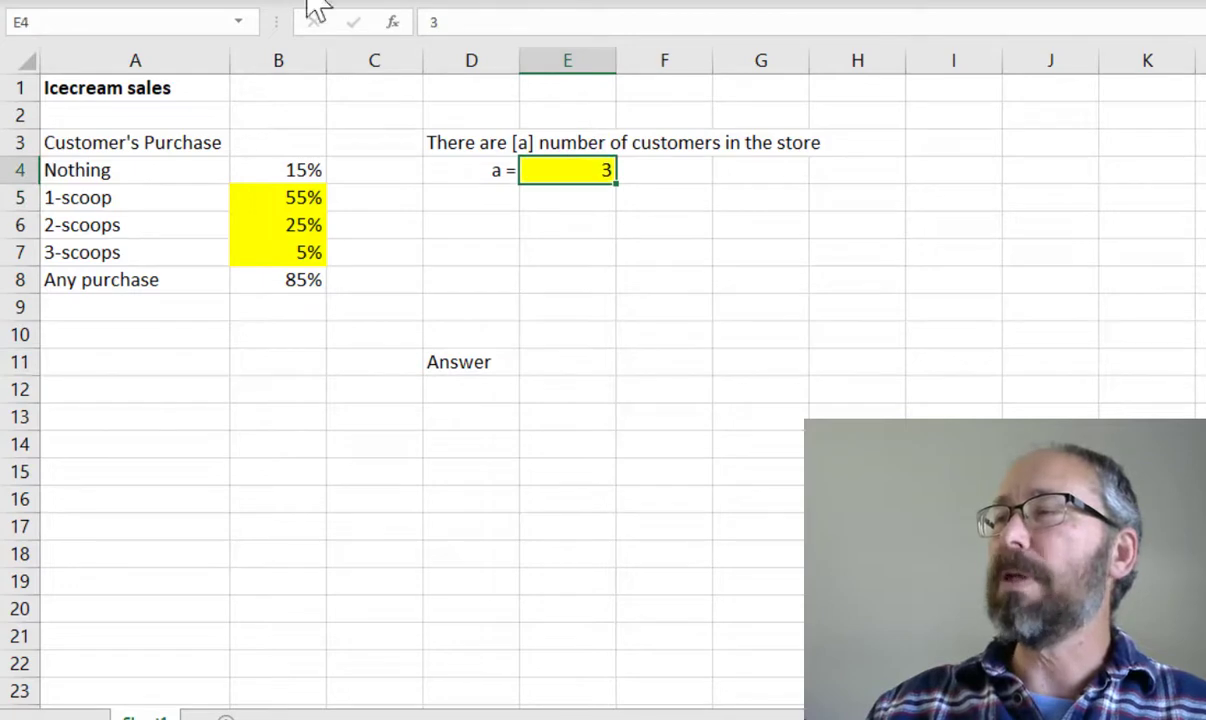
{"action": "left_click", "coordinate": [704, 287]}
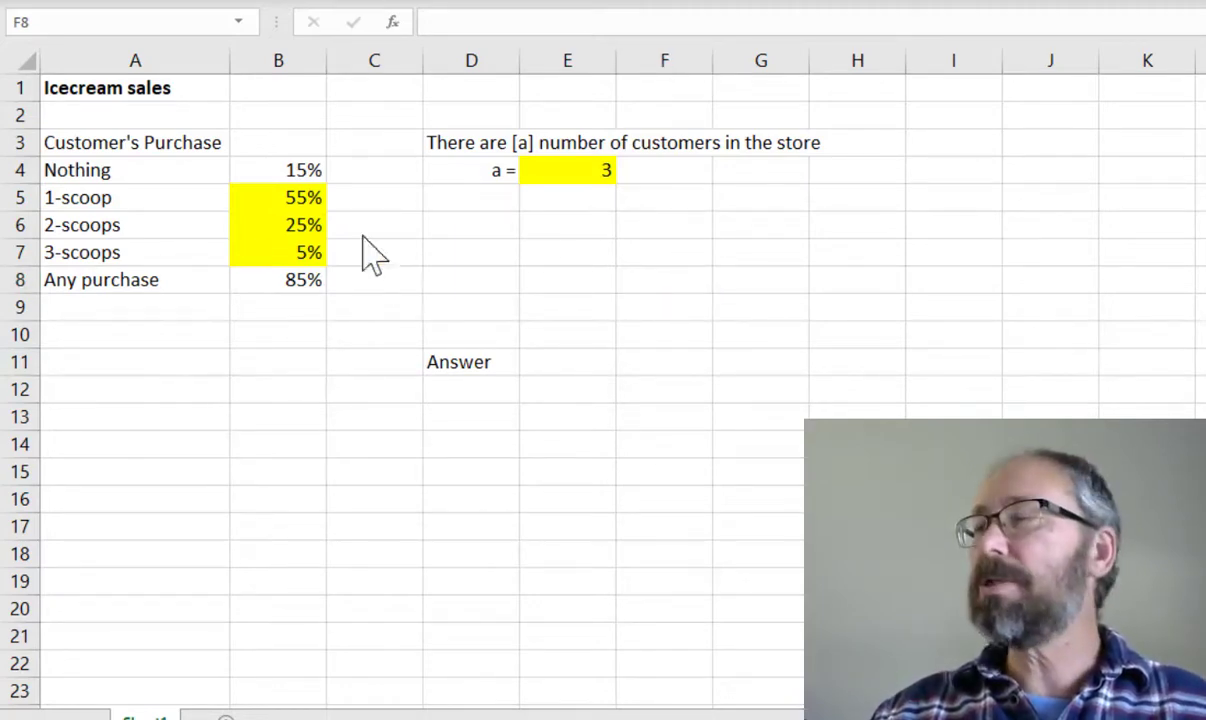
Enter "What is the probability that [b] number of customers currently in the store will purchase [c]" in D5, with labels "b =" and "c =" below
{"action": "left_click", "coordinate": [475, 198]}
{"action": "type", "text": "What is the probability that [b] number of customers currently in the store will purchase [c]"}
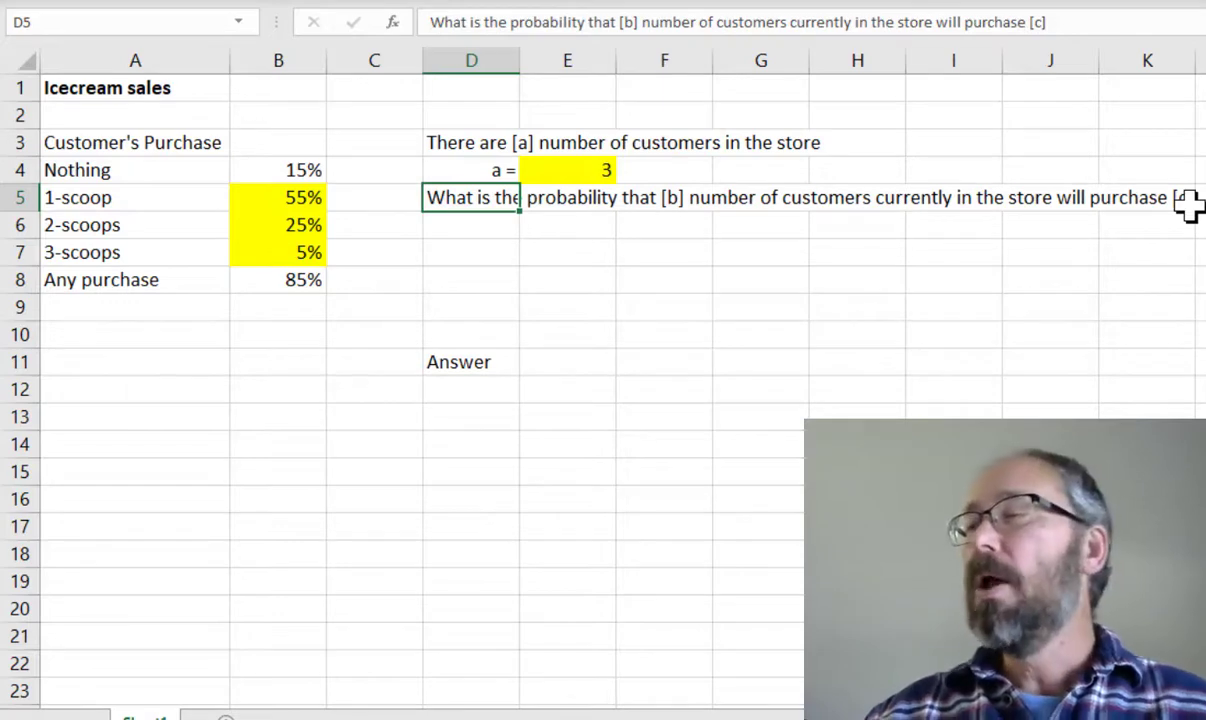
{"action": "left_click", "coordinate": [440, 225]}
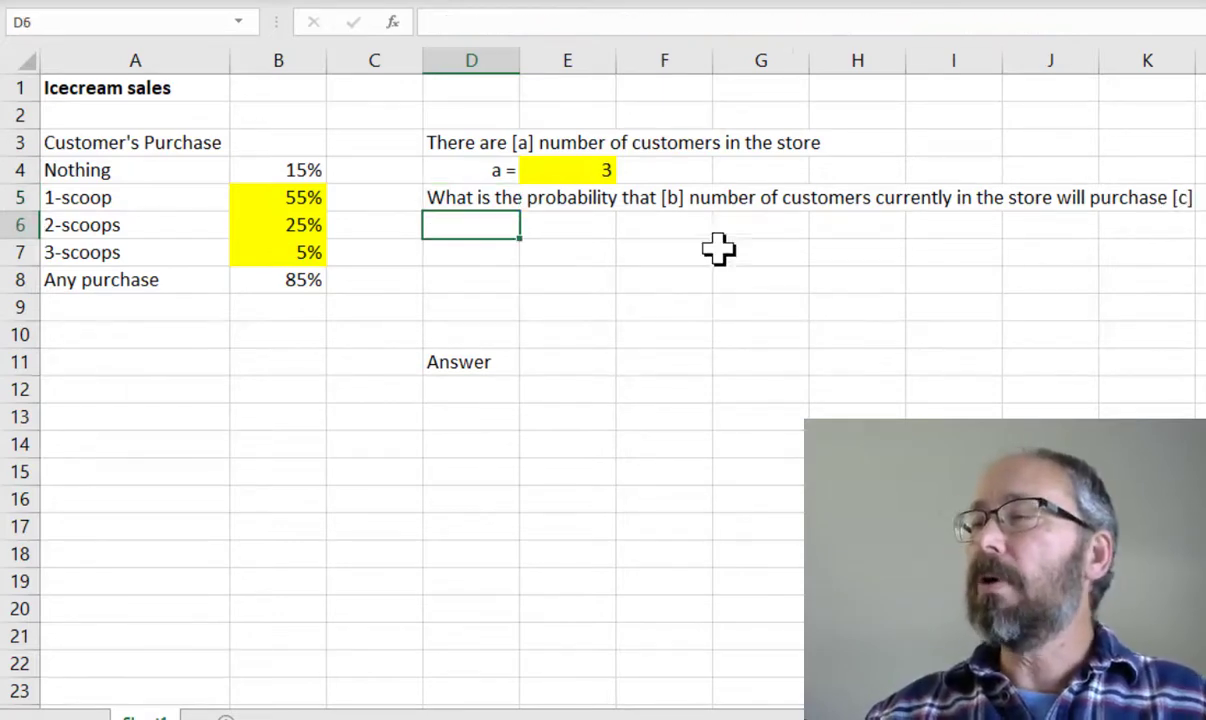
{"action": "type", "text": "b ="}
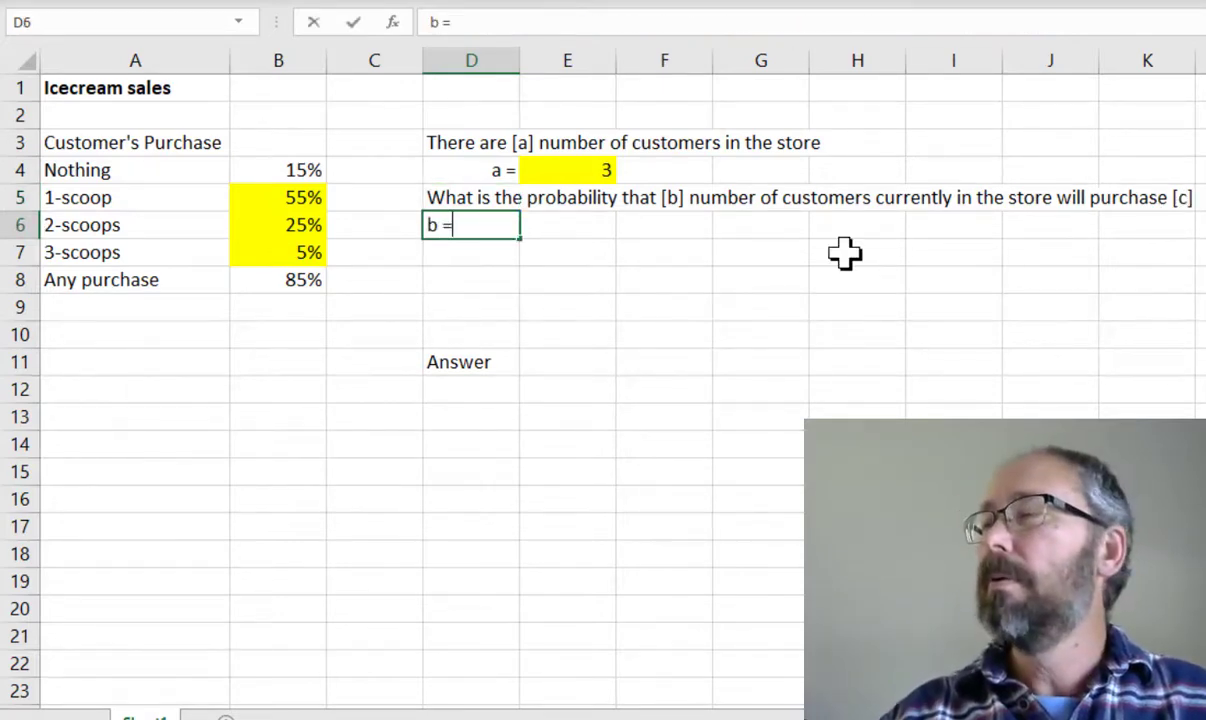
{"action": "key", "text": "Return"}
{"action": "type", "text": "c ="}
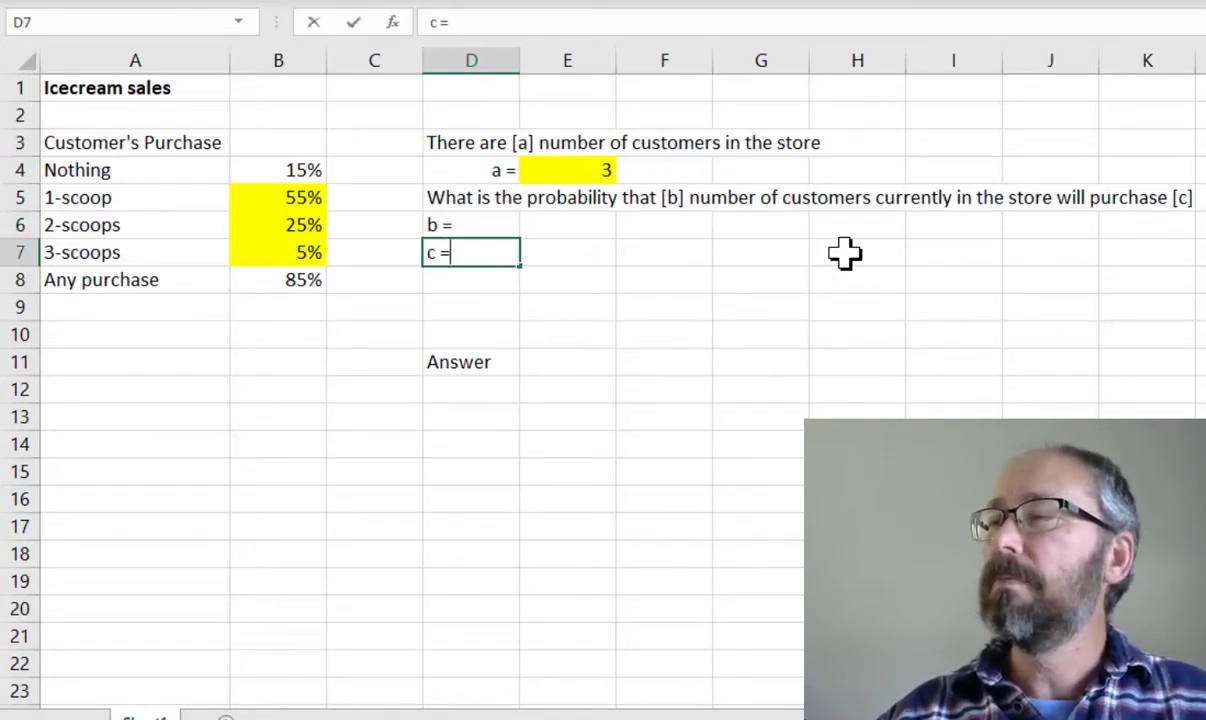
Right-align the "b =" and "c =" labels in cells D6:D7
{"action": "key", "text": "Up"}
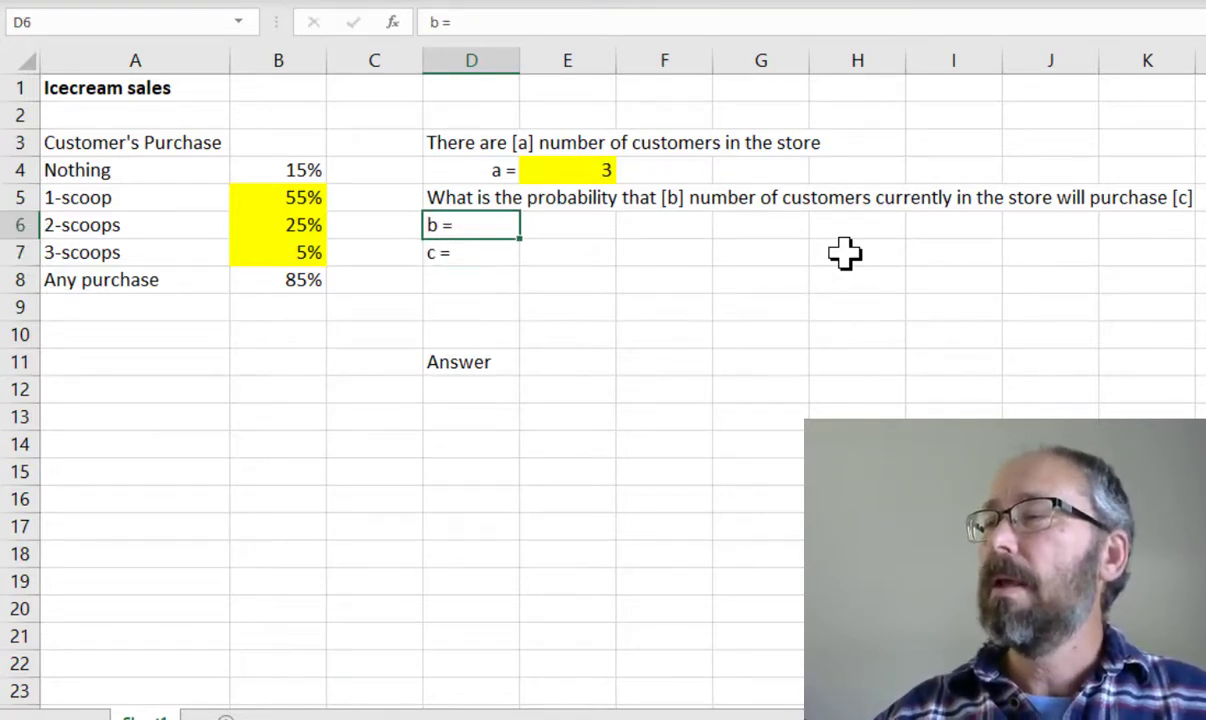
{"action": "key", "text": "shift+Down"}
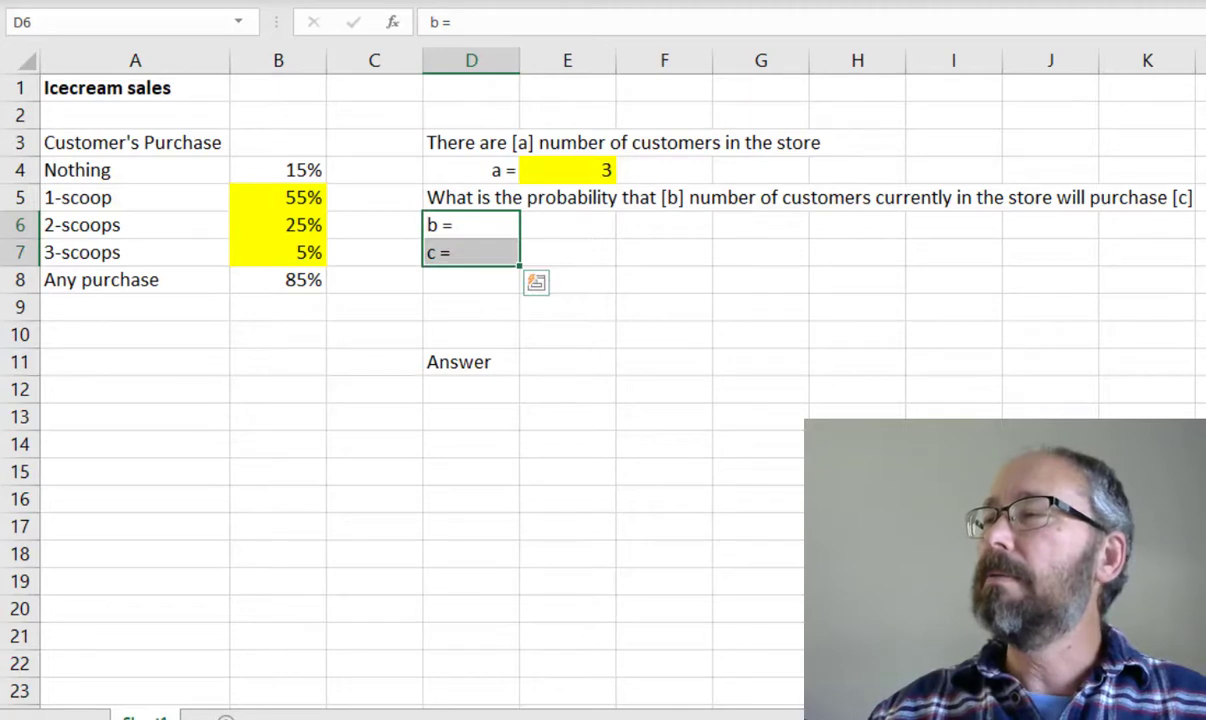
{"action": "key", "text": "alt+h"}
{"action": "key", "text": "a"}
{"action": "key", "text": "r"}
{"action": "left_click", "coordinate": [650, 252]}
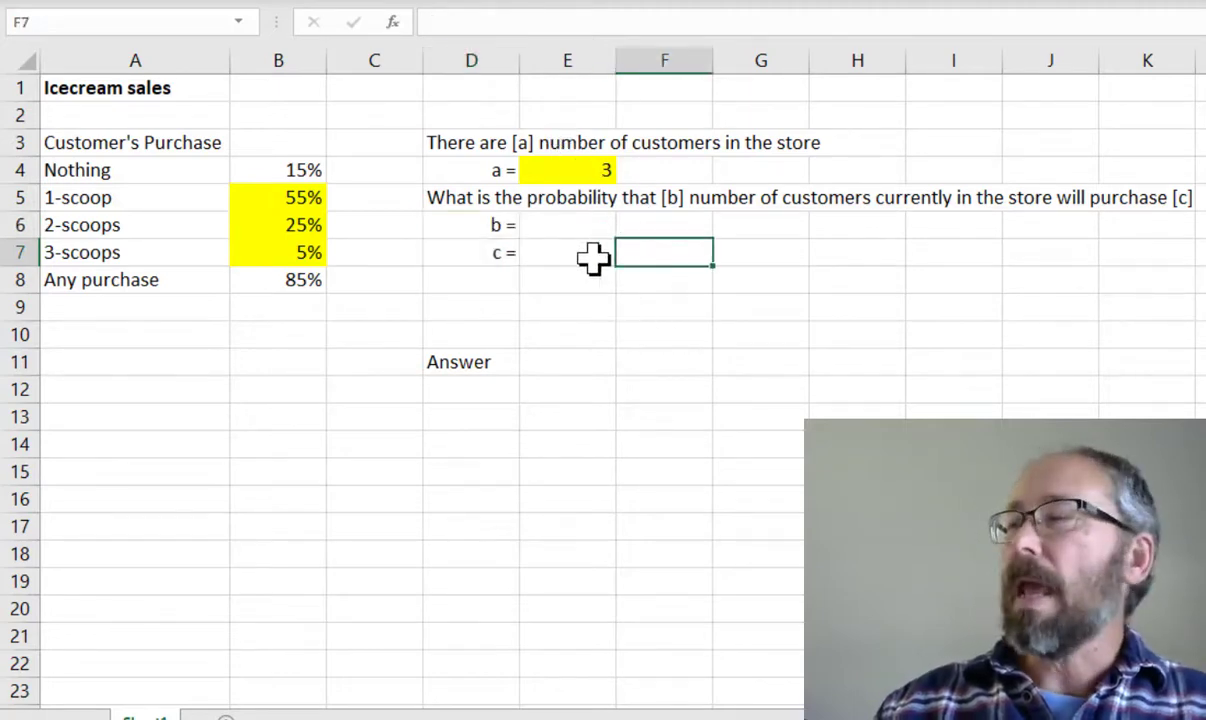
Highlight the input cells E6:E7 for b and c with a yellow fill
{"action": "left_click_drag", "start_coordinate": [573, 222], "coordinate": [573, 252]}
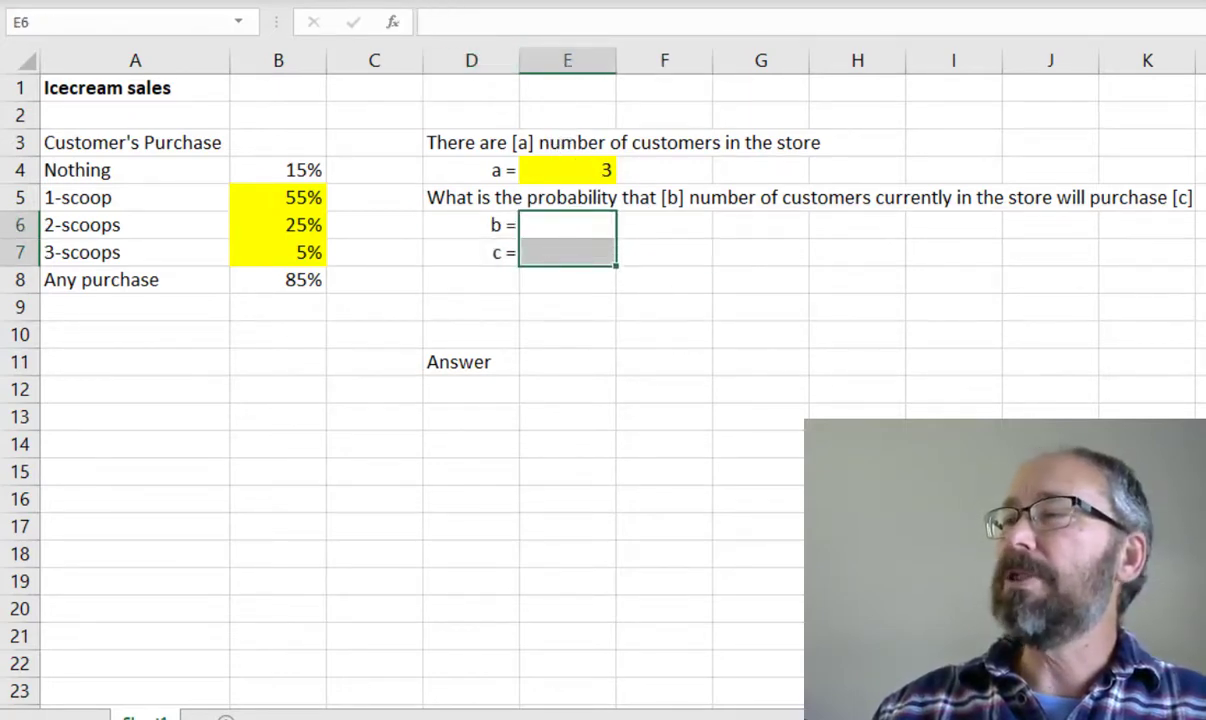
{"action": "key", "text": "alt+h"}
{"action": "key", "text": "h"}
{"action": "key", "text": "Return"}
{"action": "left_click", "coordinate": [690, 365]}
Set the value of b in cell E6 to 1
{"action": "left_click", "coordinate": [590, 229]}
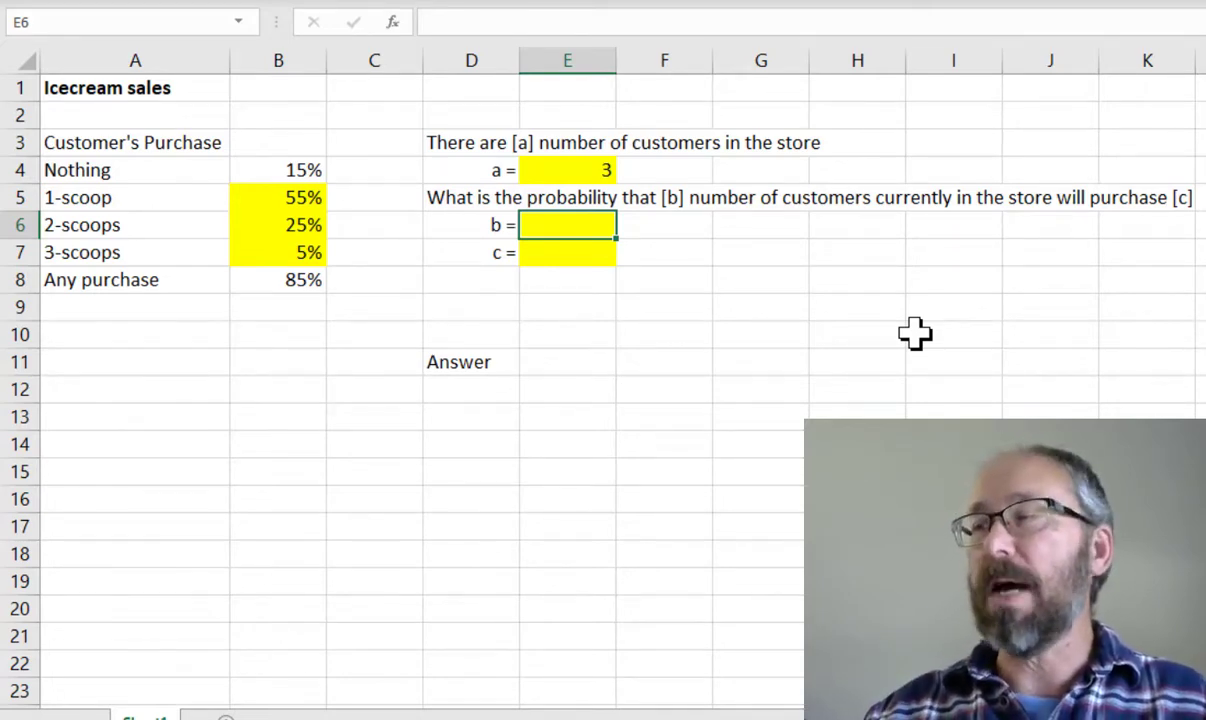
{"action": "type", "text": "1"}
{"action": "left_click", "coordinate": [815, 345]}
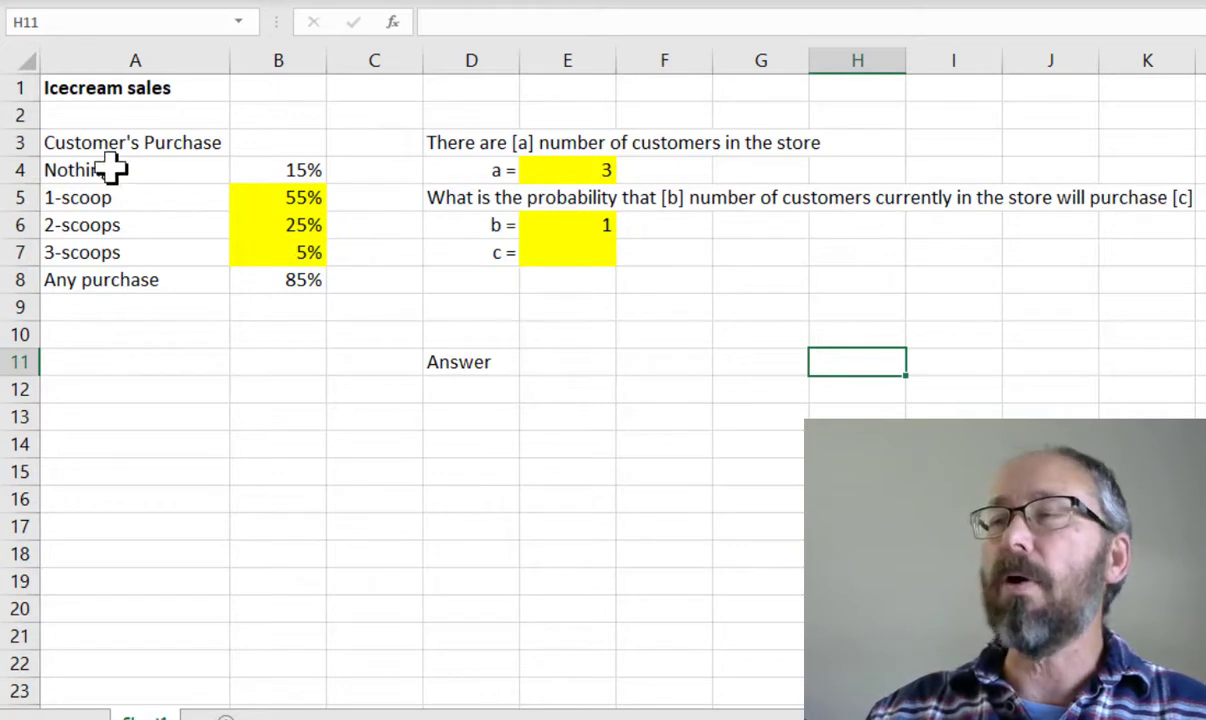
Add List data validation to cell E7 for c, using the purchase options in A4:A8 as the source
{"action": "left_click_drag", "start_coordinate": [110, 170], "coordinate": [113, 278]}
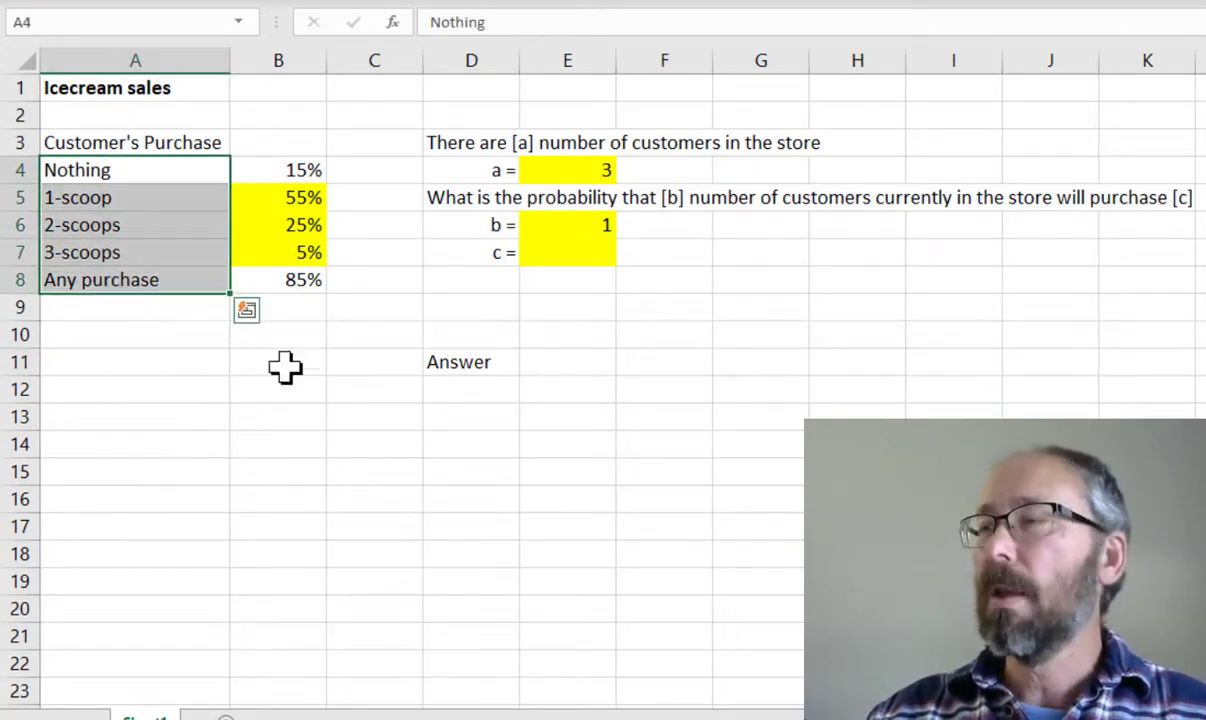
{"action": "left_click", "coordinate": [572, 255]}
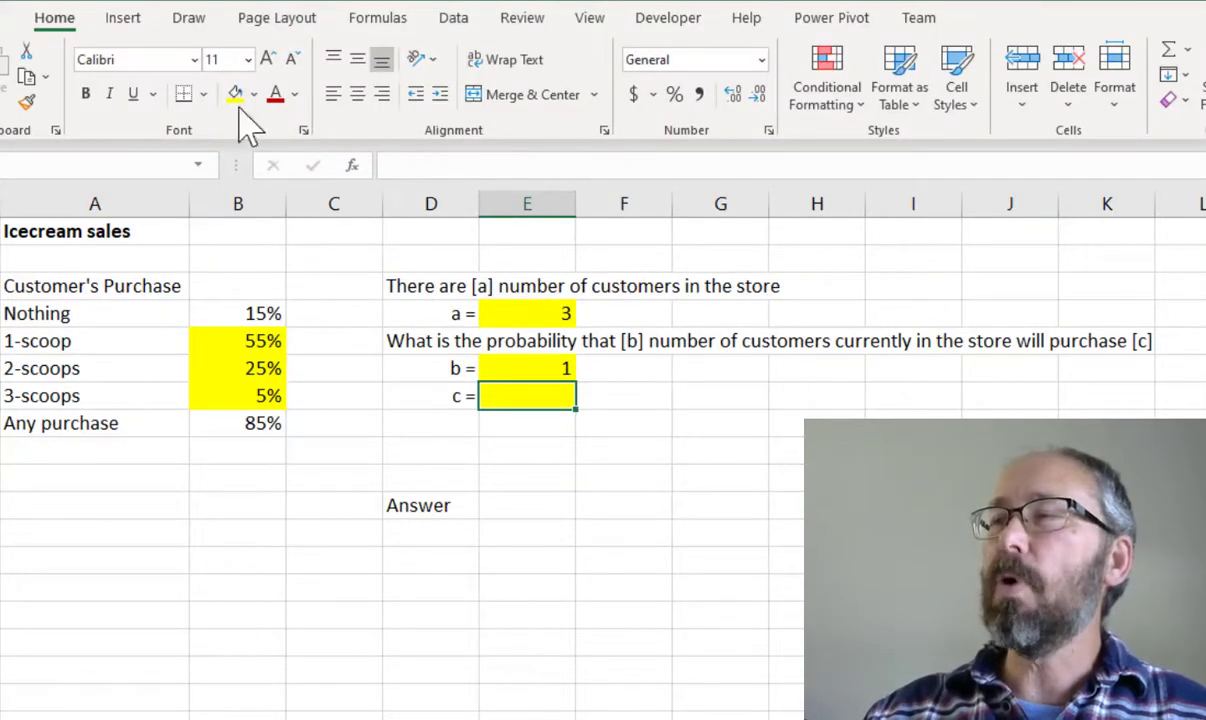
{"action": "left_click", "coordinate": [455, 20]}
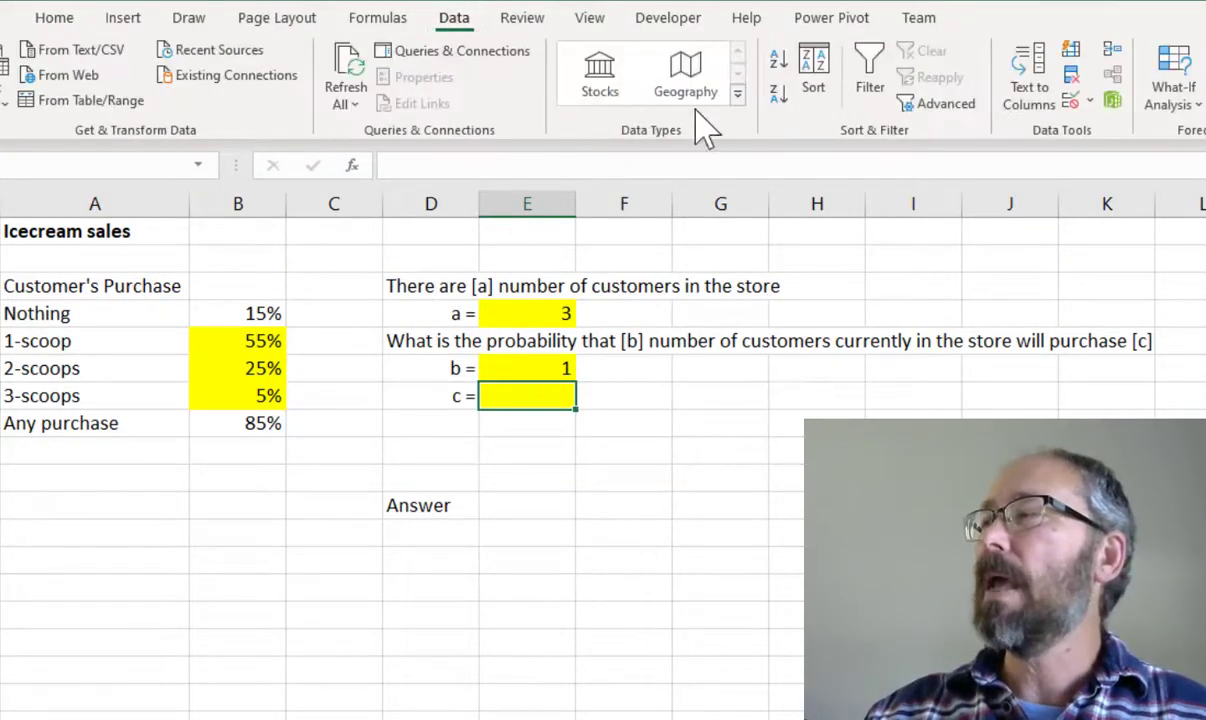
{"action": "left_click", "coordinate": [1090, 101]}
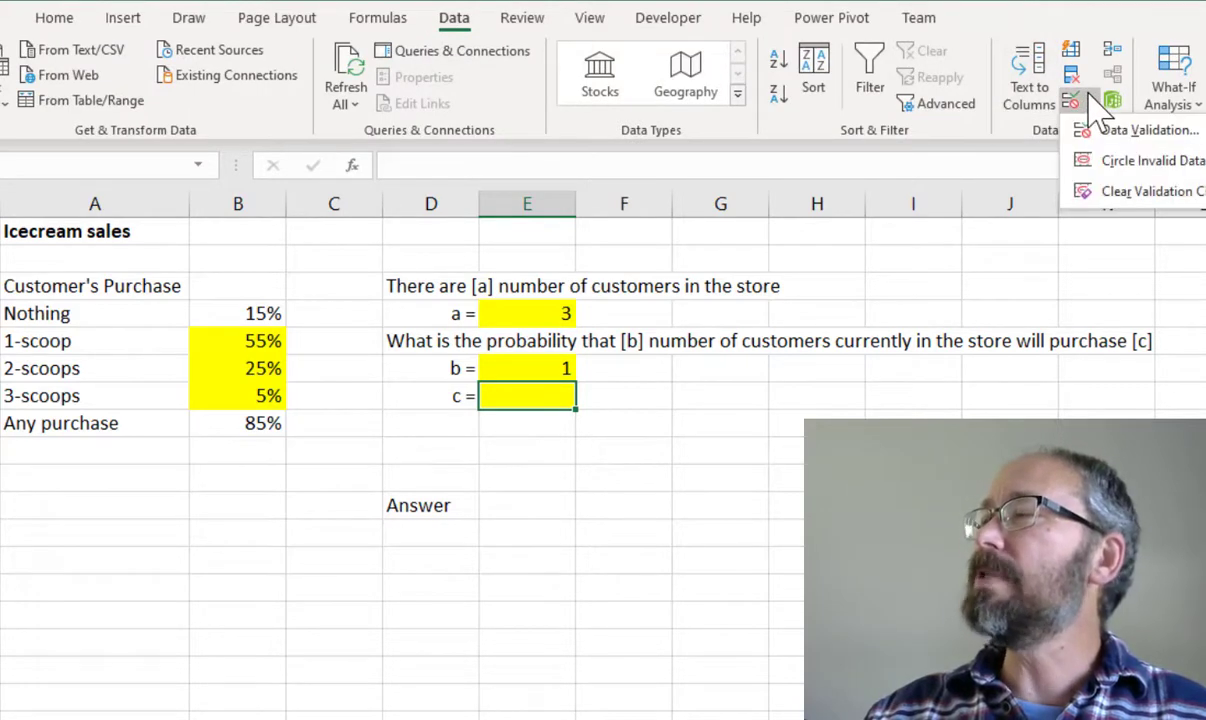
{"action": "left_click", "coordinate": [1125, 132]}
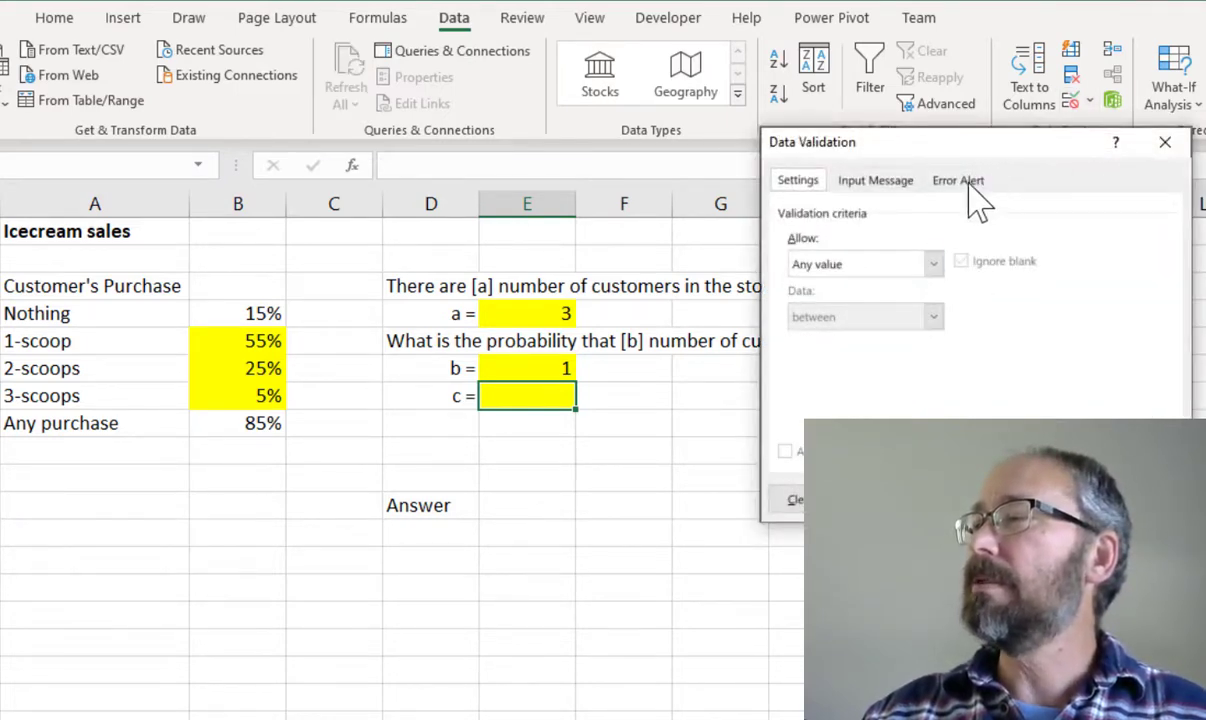
{"action": "left_click", "coordinate": [935, 266]}
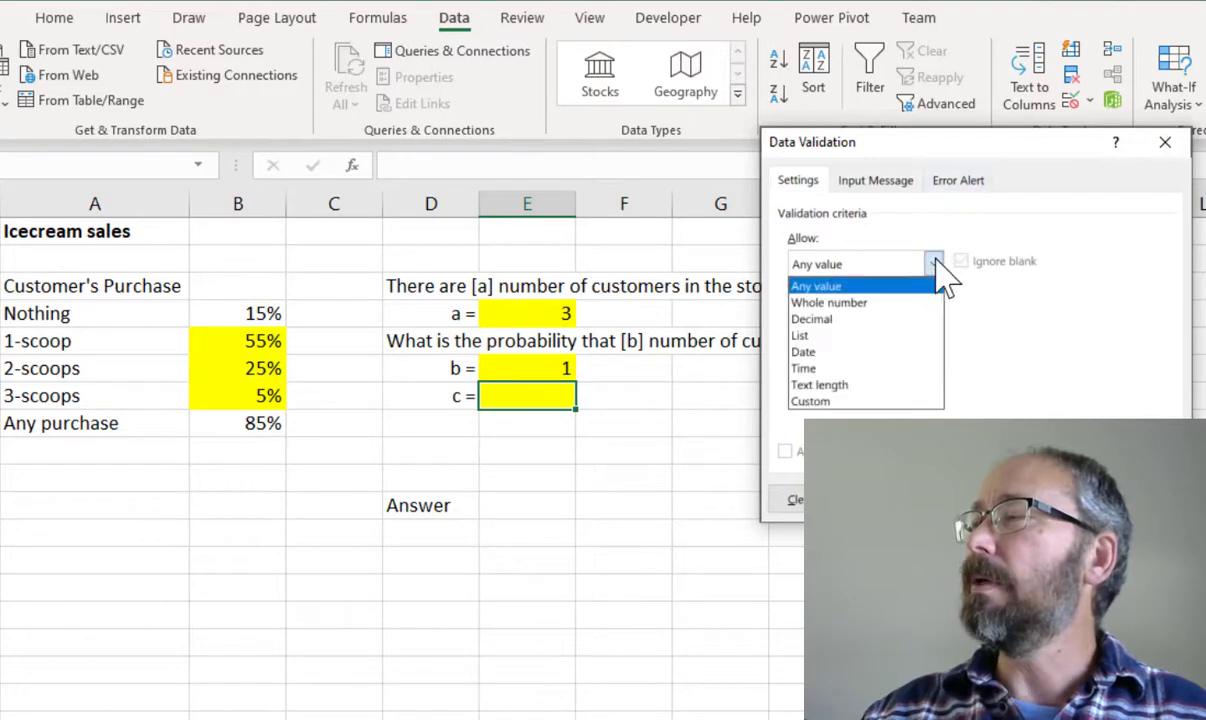
{"action": "left_click", "coordinate": [905, 335]}
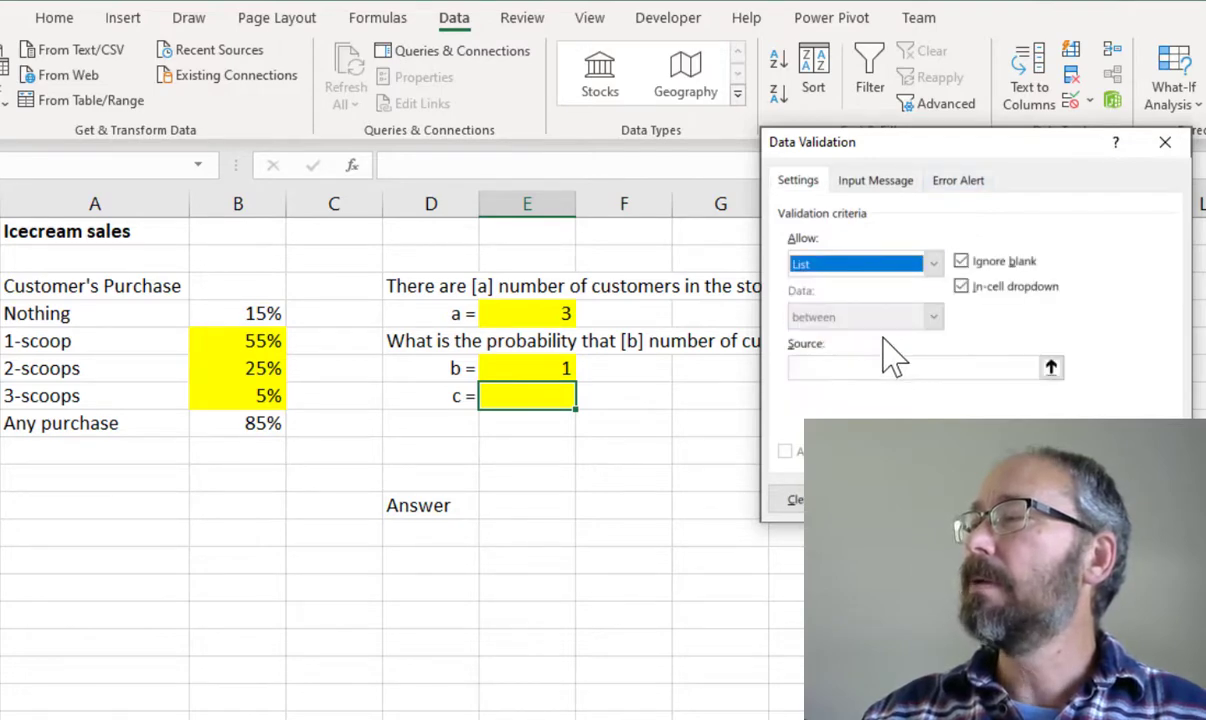
{"action": "left_click", "coordinate": [1052, 368]}
{"action": "left_click_drag", "start_coordinate": [97, 313], "coordinate": [102, 410]}
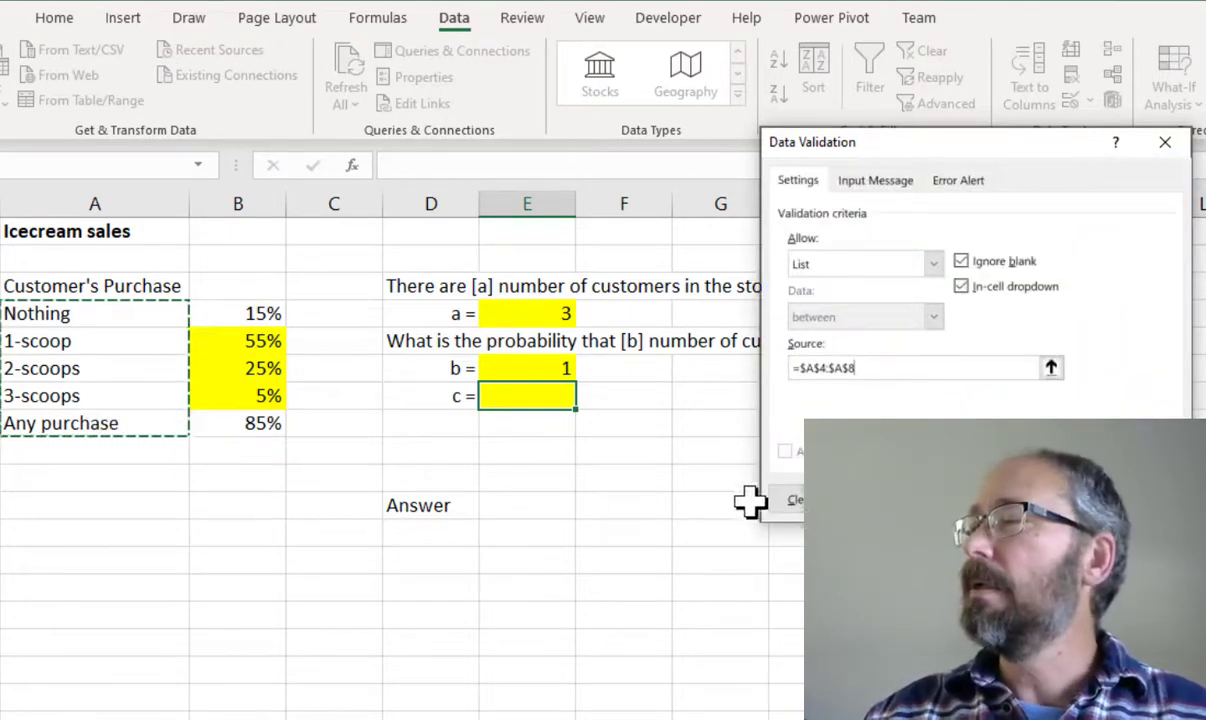
{"action": "left_click", "coordinate": [1045, 500]}
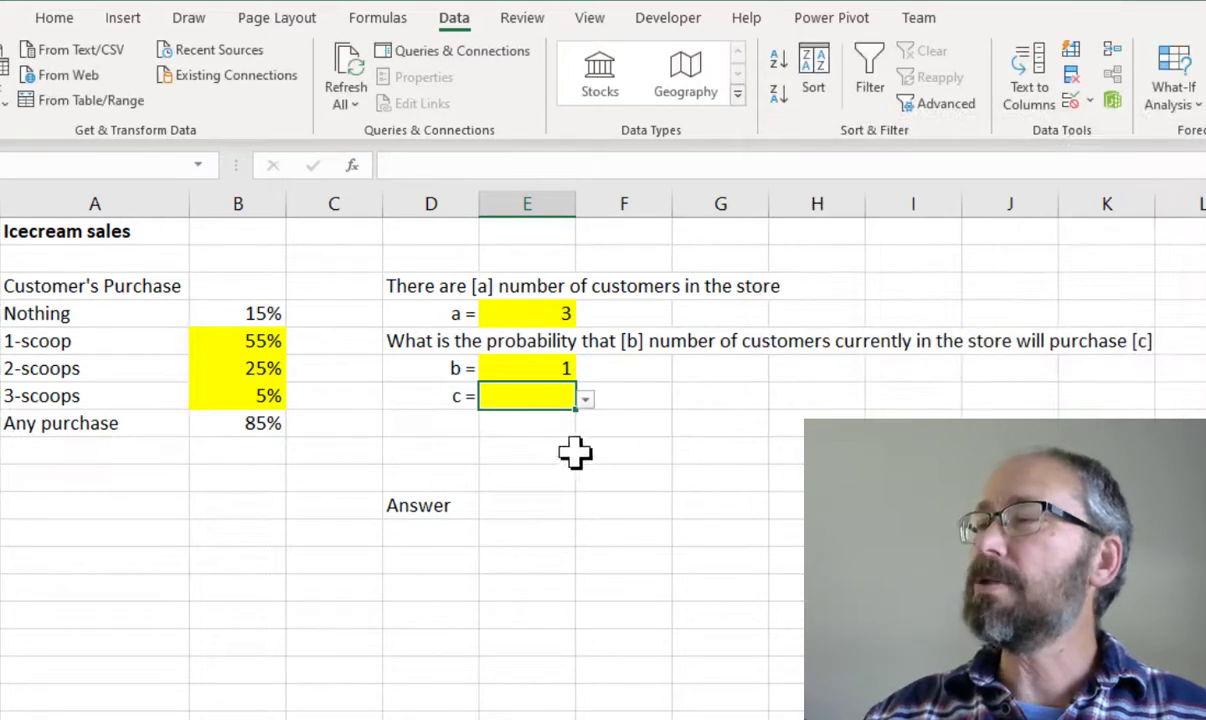
Check the purchase choices offered in cell E7, try Nothing, and set c to 2-scoops
{"action": "left_click", "coordinate": [586, 400]}
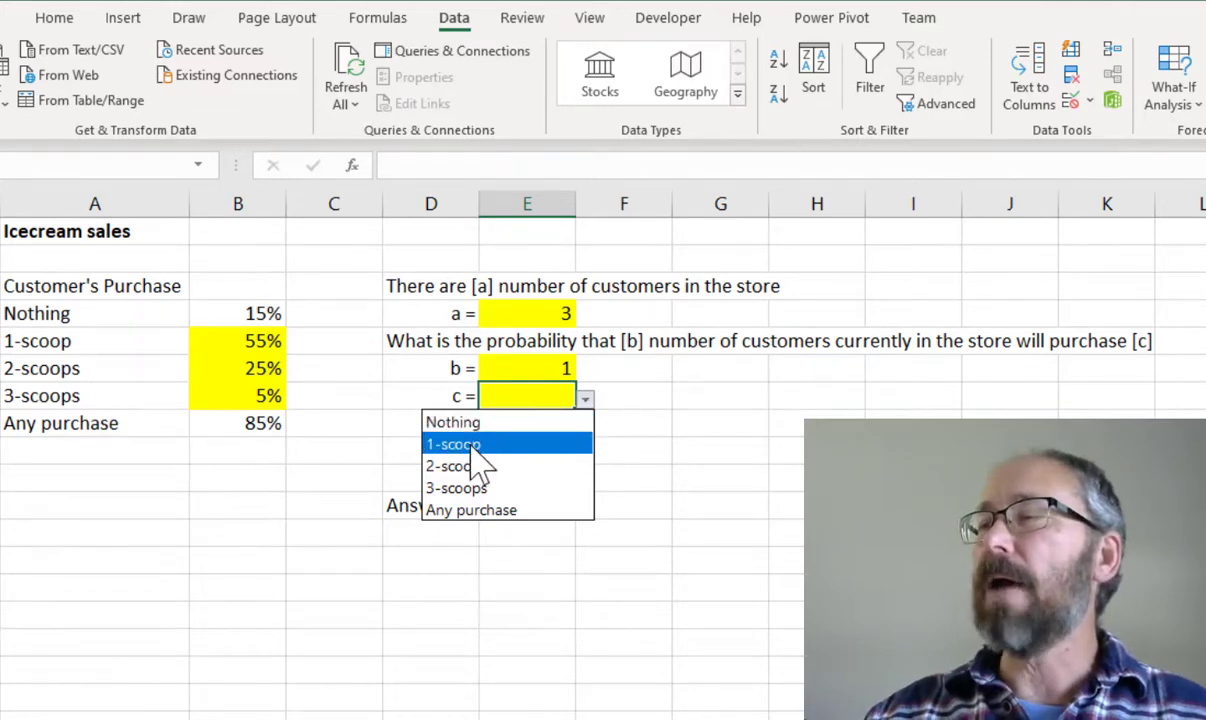
{"action": "key", "text": "Escape"}
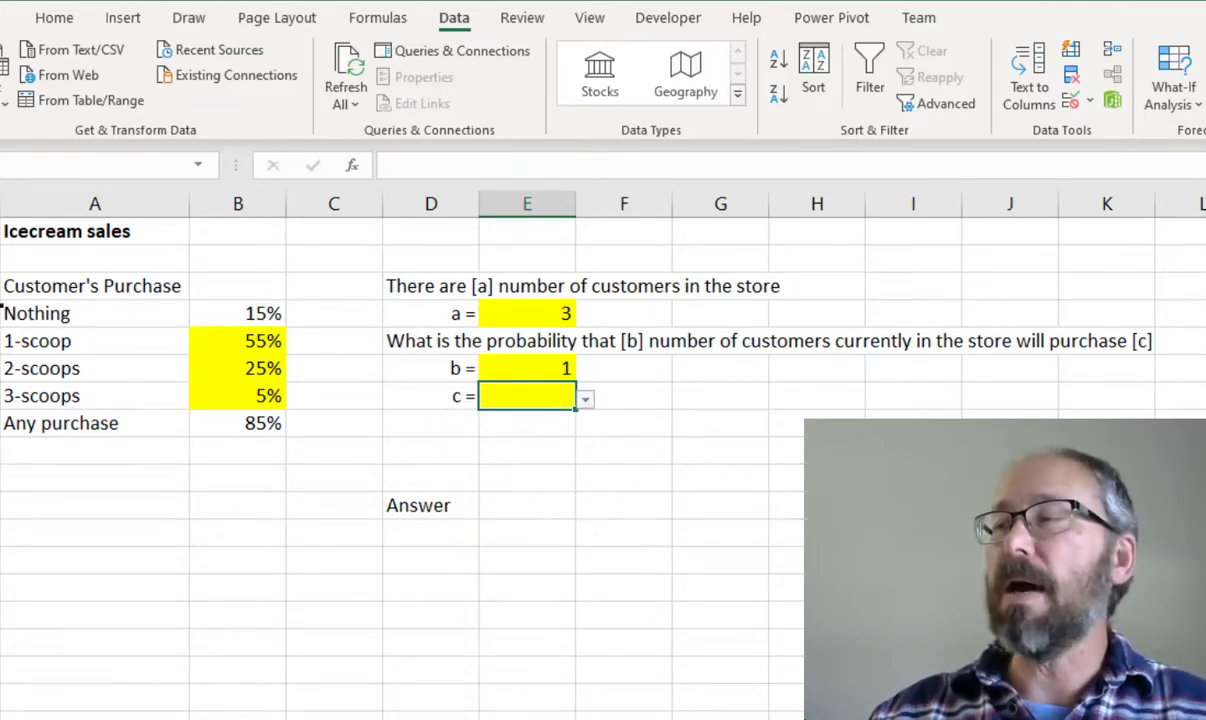
{"action": "left_click_drag", "start_coordinate": [60, 316], "coordinate": [62, 396]}
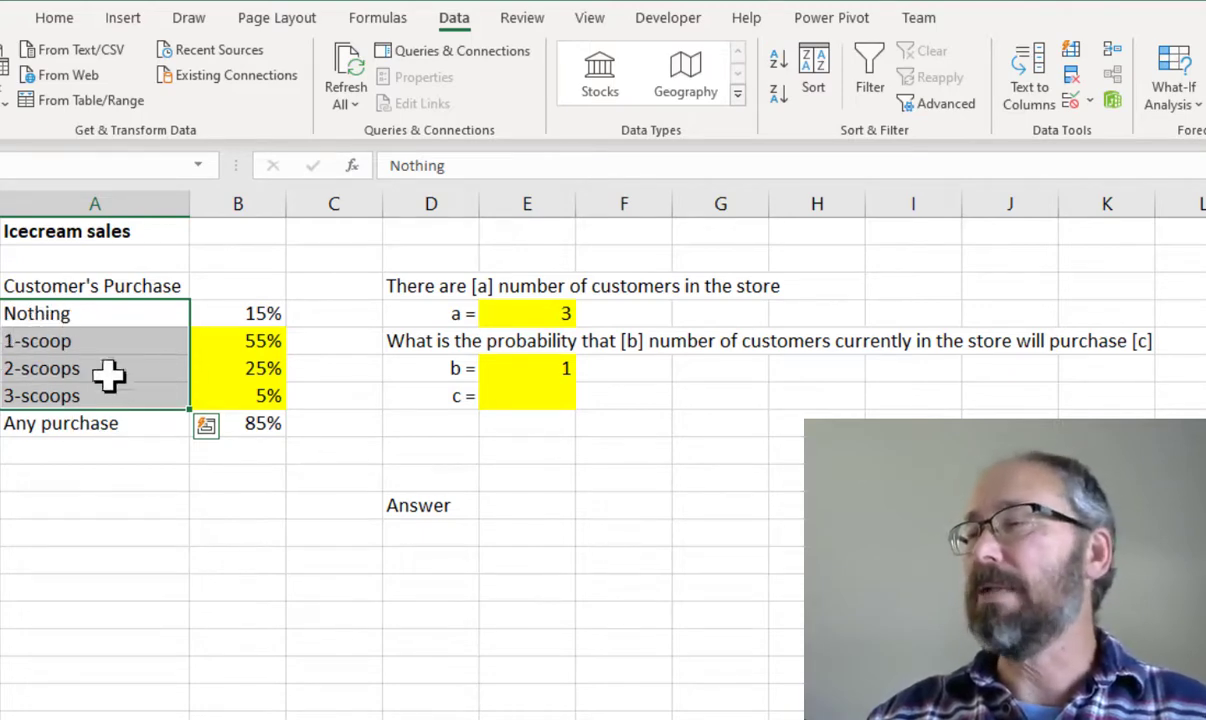
{"action": "left_click", "coordinate": [512, 397]}
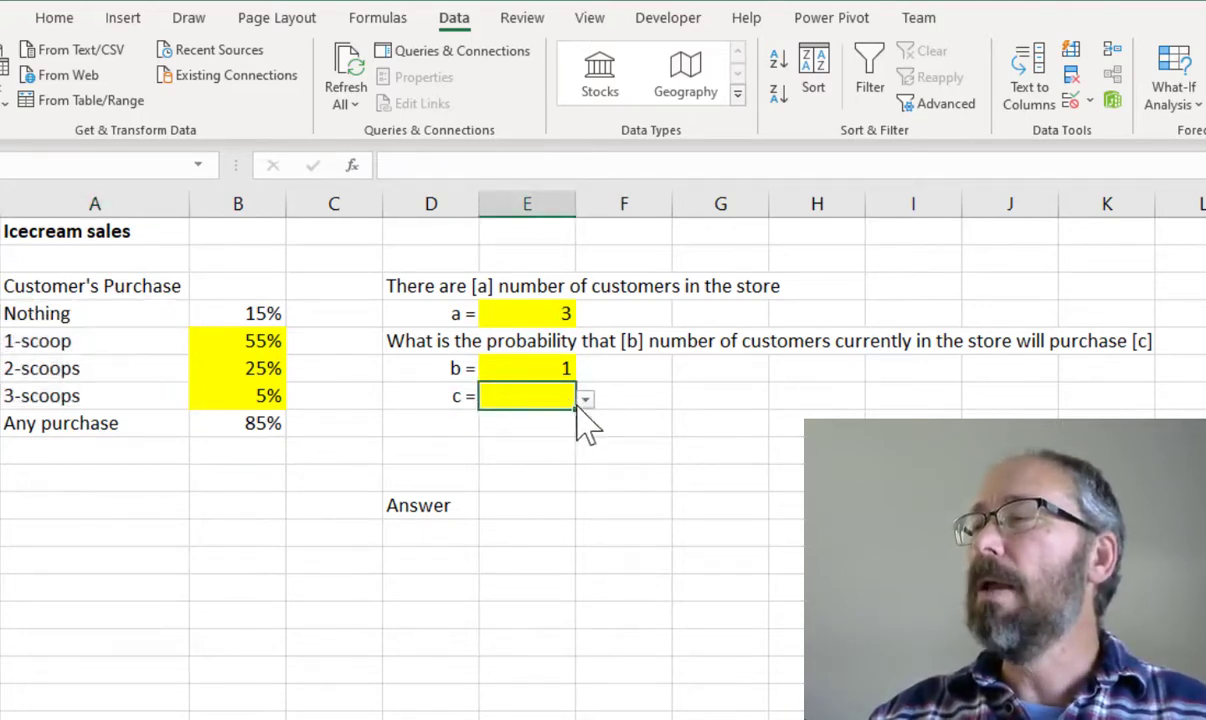
{"action": "left_click", "coordinate": [586, 400]}
{"action": "left_click", "coordinate": [538, 424]}
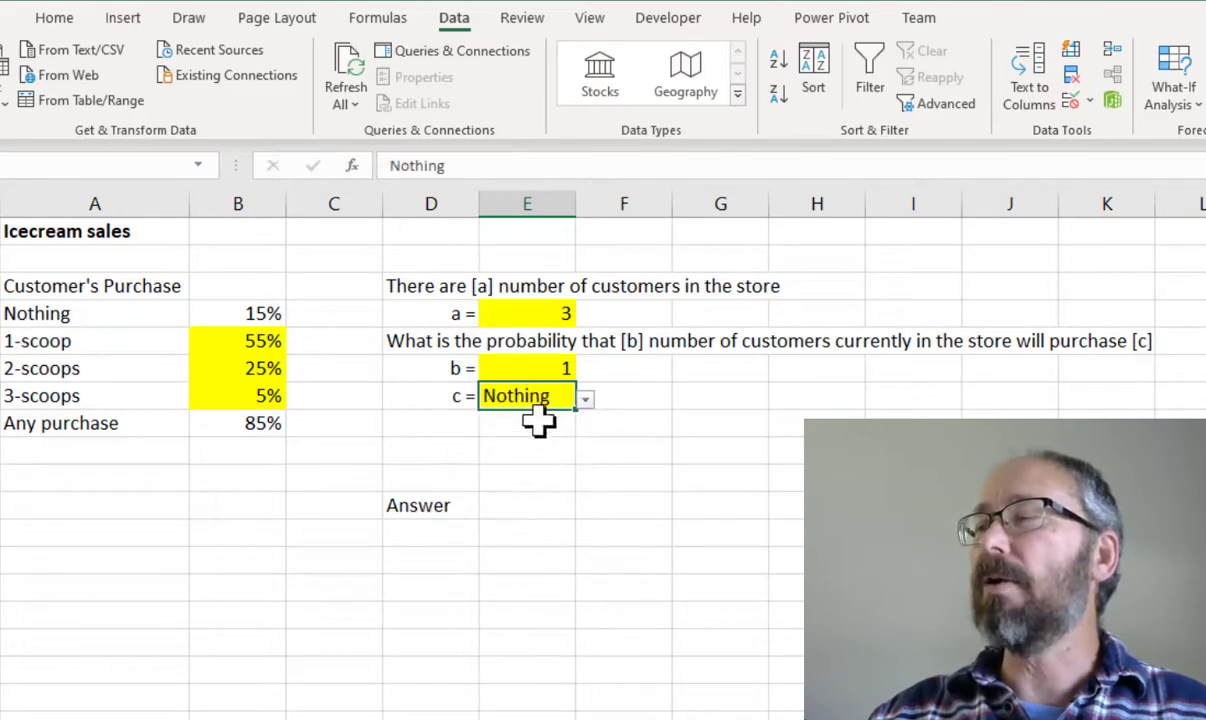
{"action": "left_click", "coordinate": [586, 400]}
{"action": "left_click", "coordinate": [538, 466]}
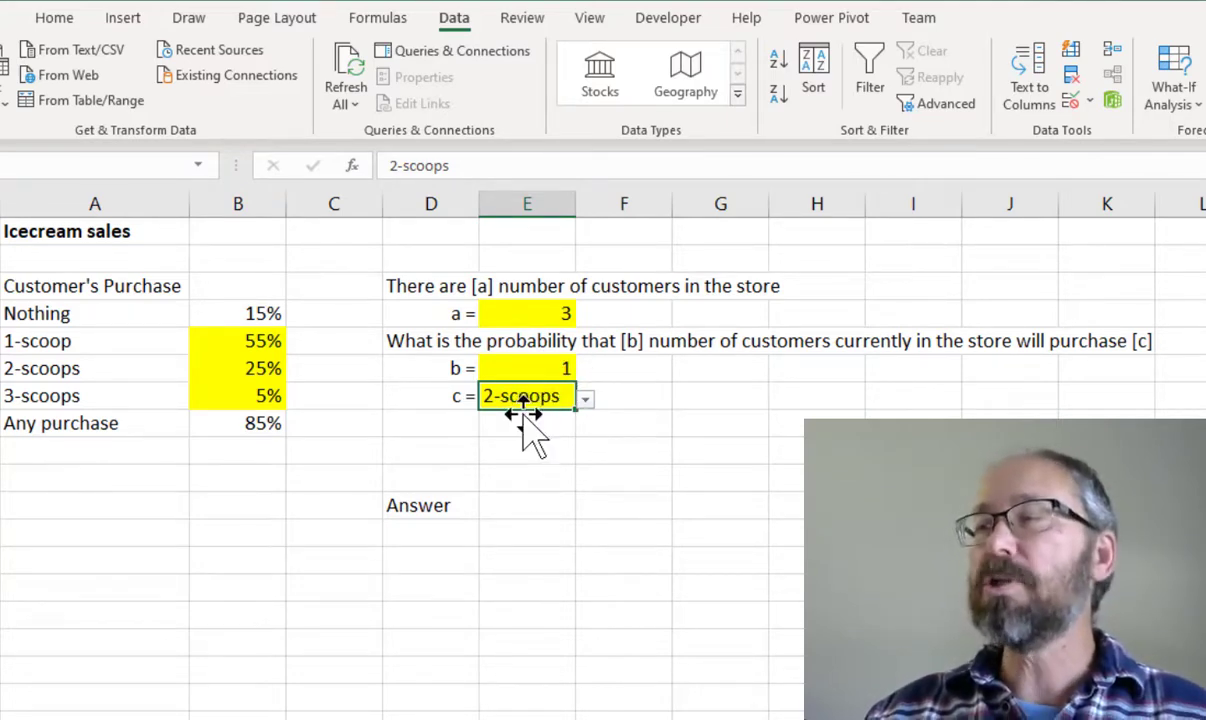
{"action": "left_click", "coordinate": [536, 314]}
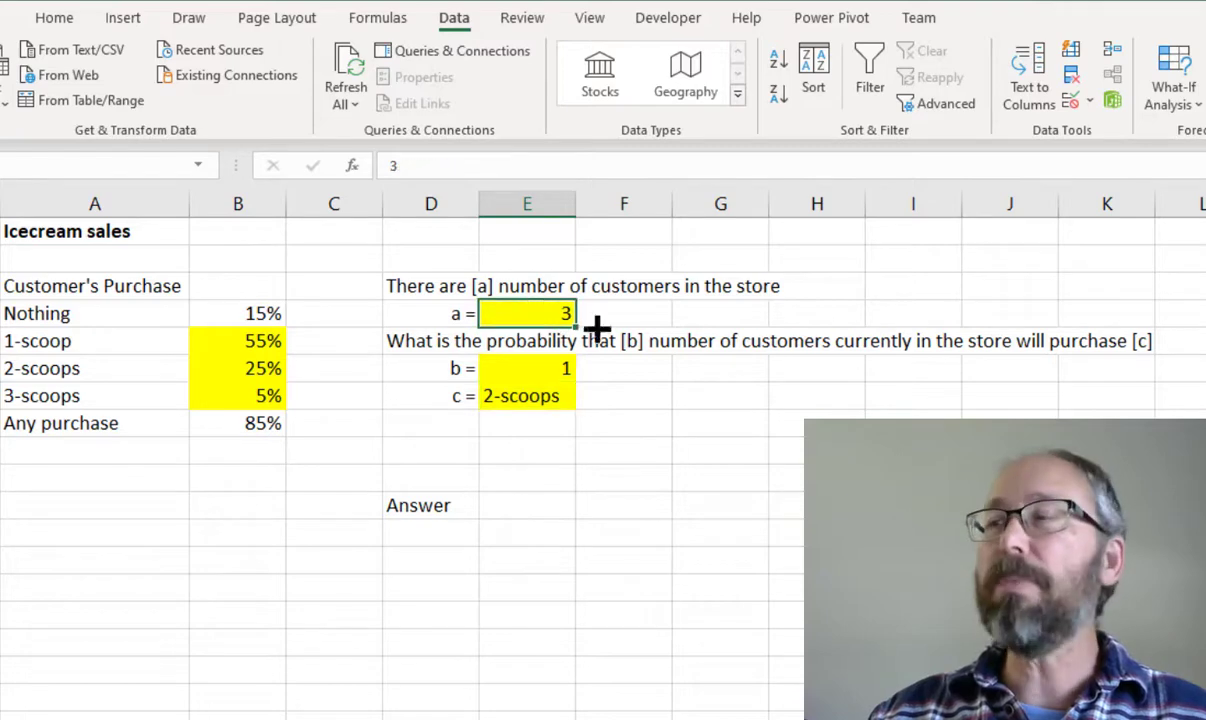
{"action": "left_click", "coordinate": [511, 364]}
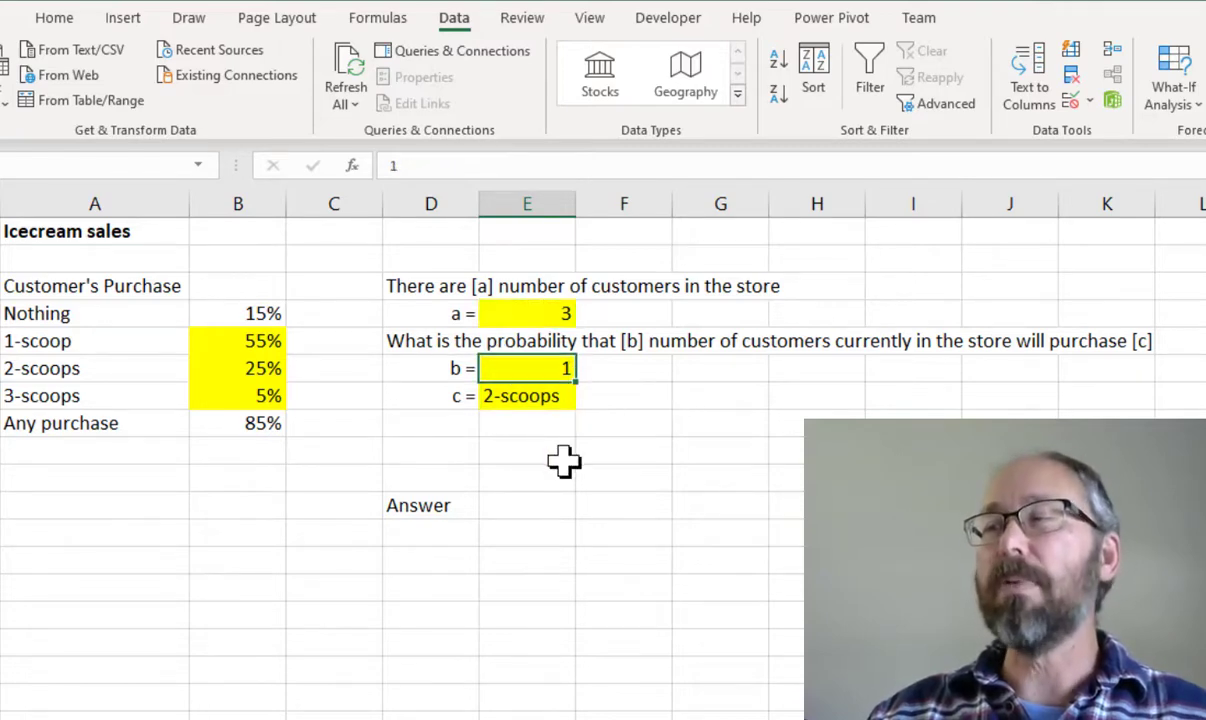
Review the selected purchase in E7 and the purchase options with their percentages in A4:B8
{"action": "left_click", "coordinate": [556, 404]}
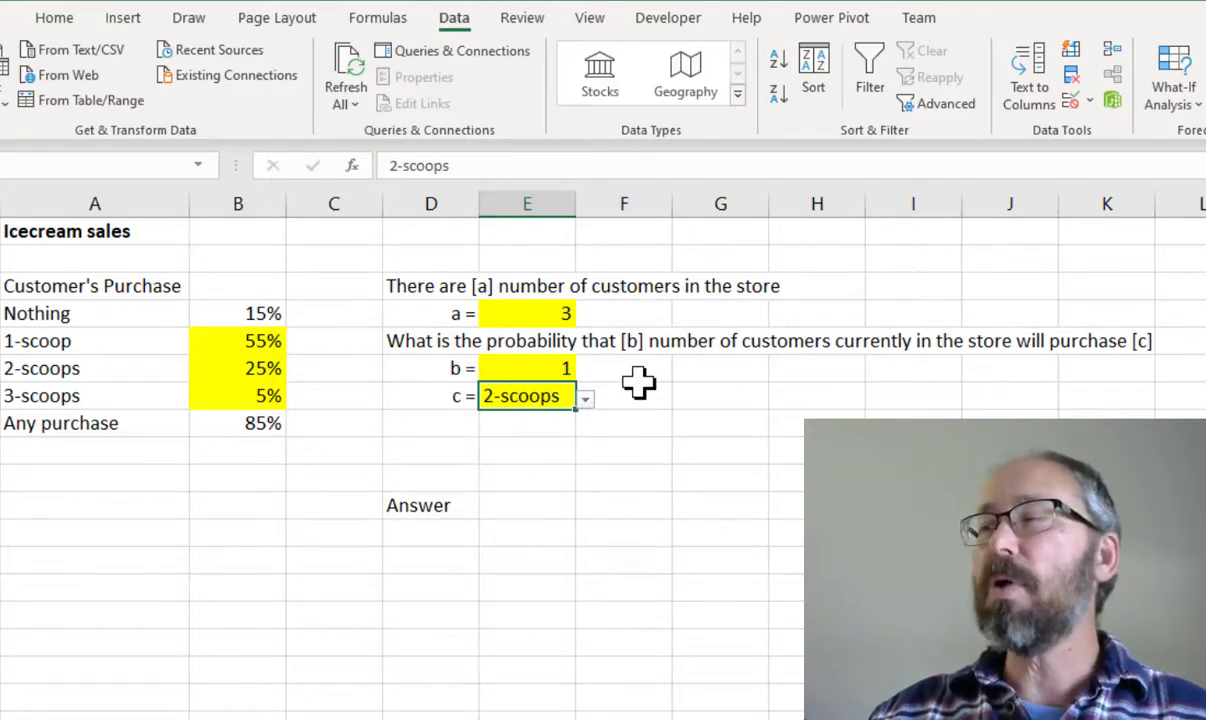
{"action": "left_click", "coordinate": [665, 399]}
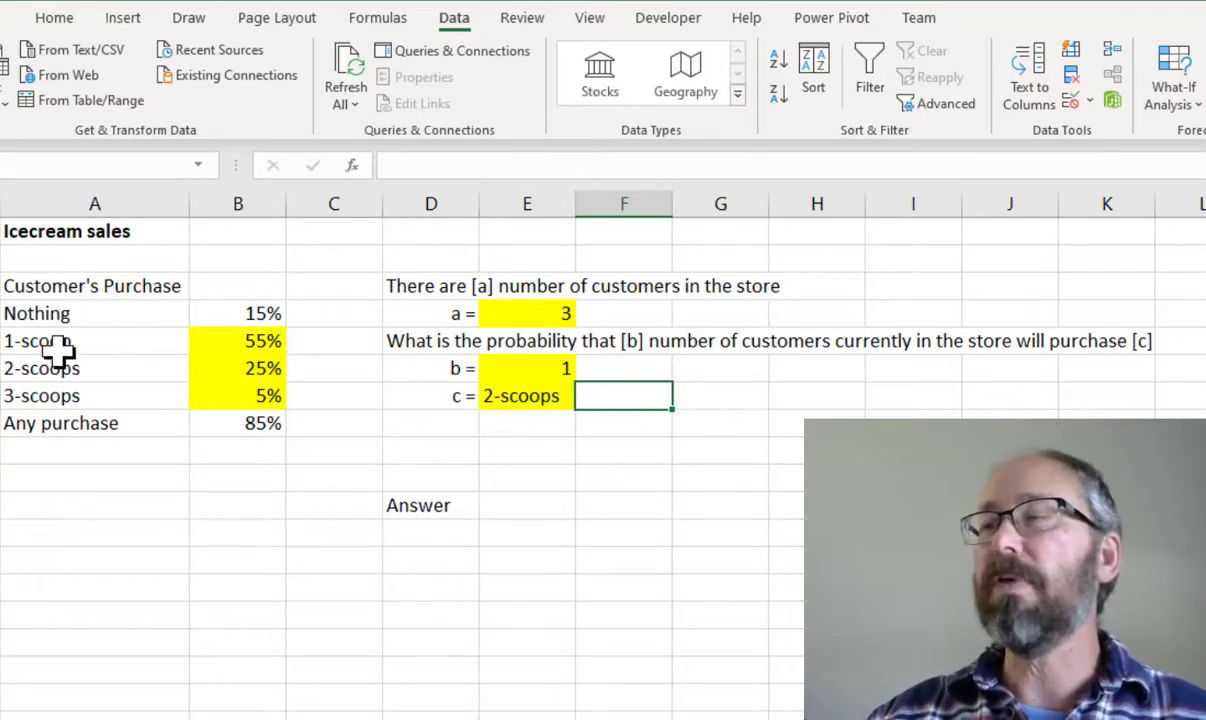
{"action": "left_click", "coordinate": [66, 314]}
{"action": "left_click", "coordinate": [225, 315]}
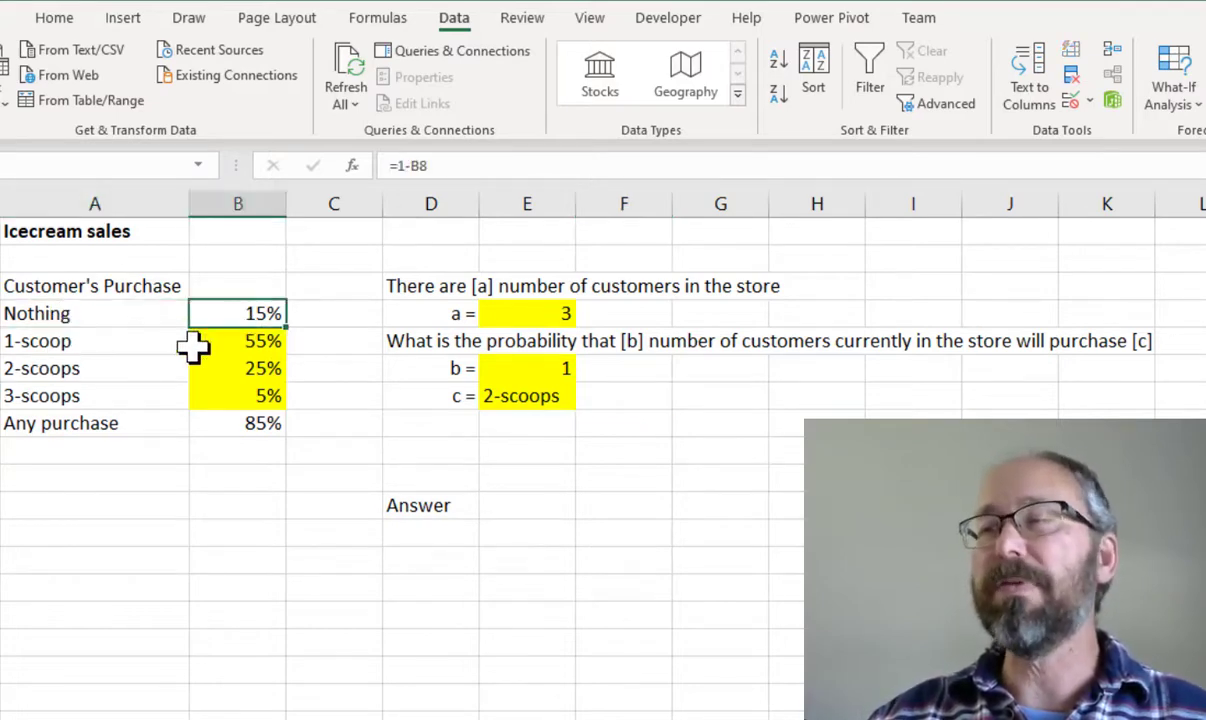
{"action": "left_click", "coordinate": [102, 342]}
{"action": "left_click", "coordinate": [220, 341]}
{"action": "left_click_drag", "start_coordinate": [108, 313], "coordinate": [242, 423]}
Start a SWITCH formula in cell F7 that evaluates E7 and returns B4 when it matches A4
{"action": "left_click", "coordinate": [659, 396]}
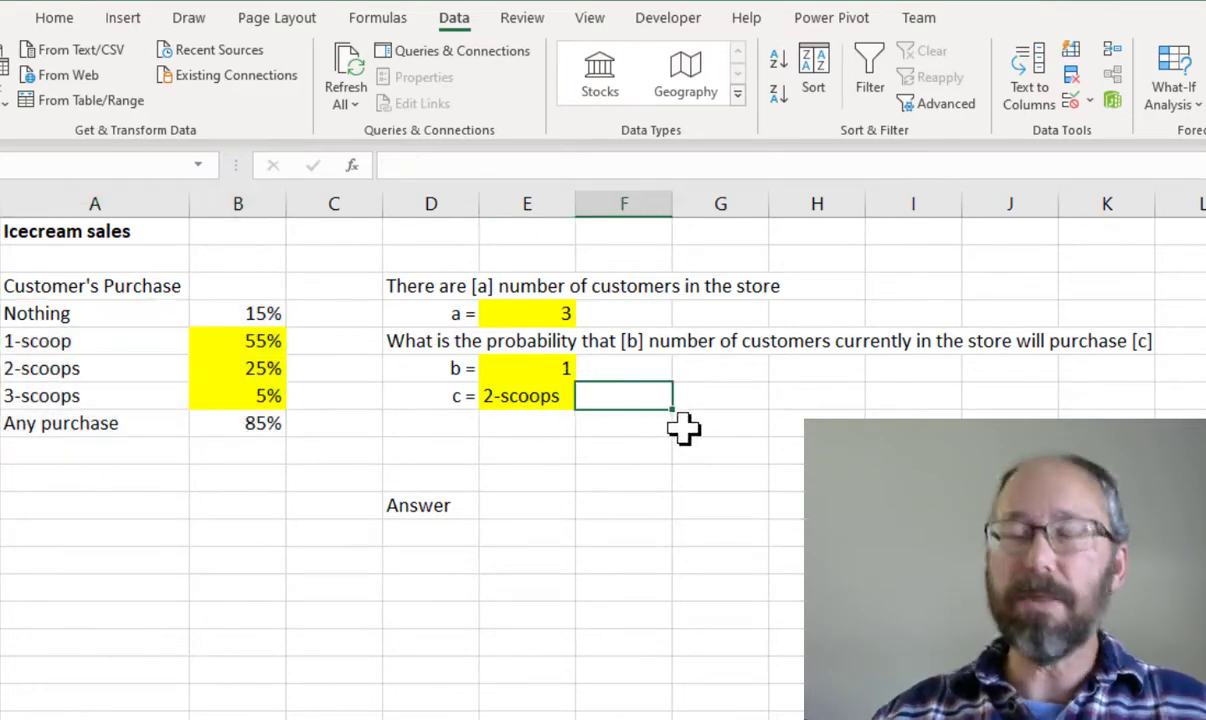
{"action": "type", "text": "="}
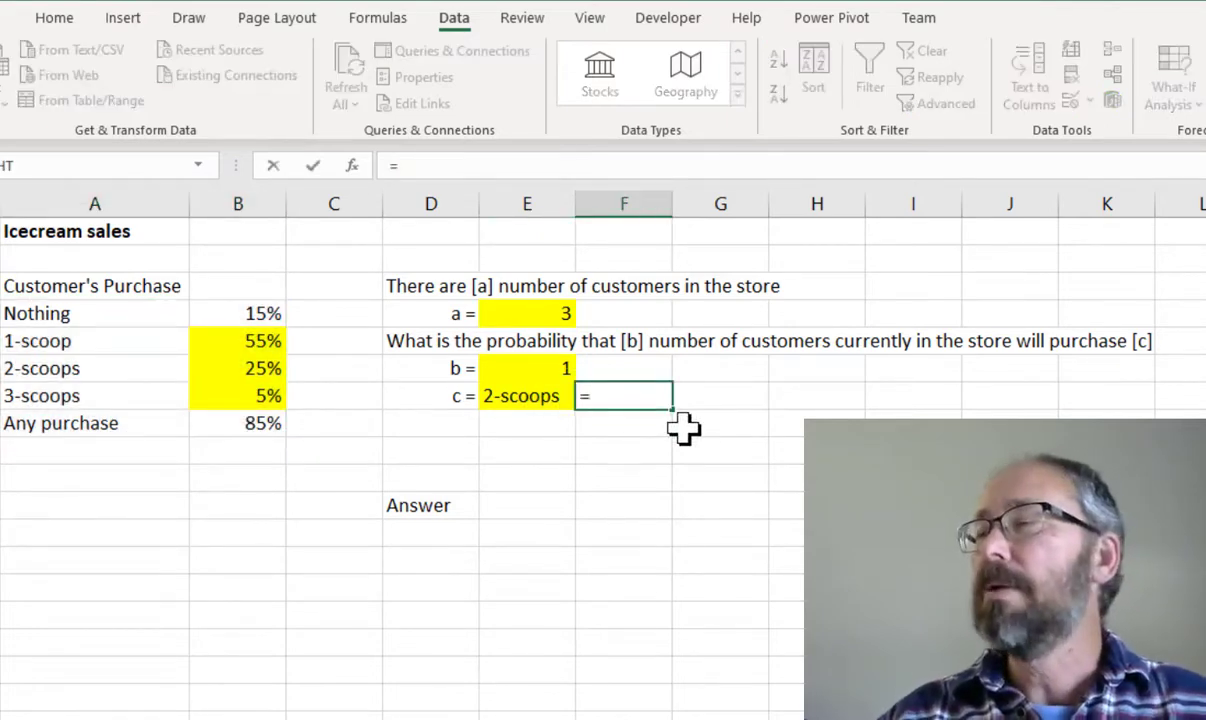
{"action": "type", "text": "switch"}
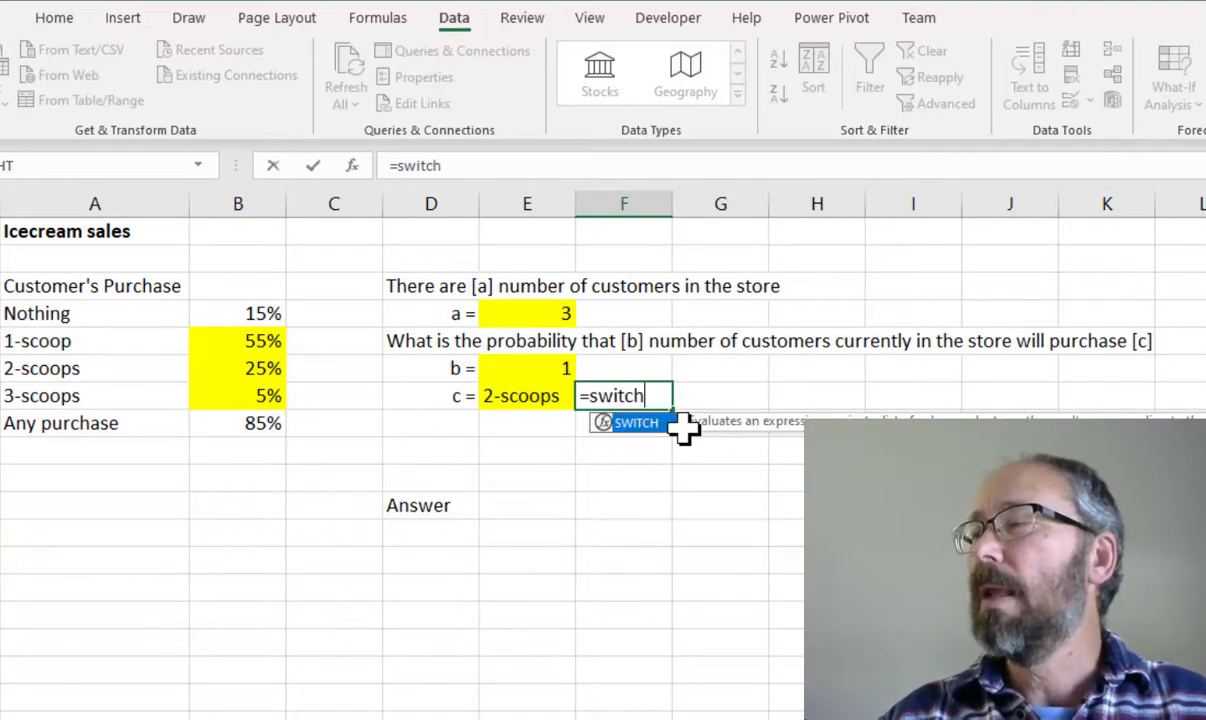
{"action": "key", "text": "Tab"}
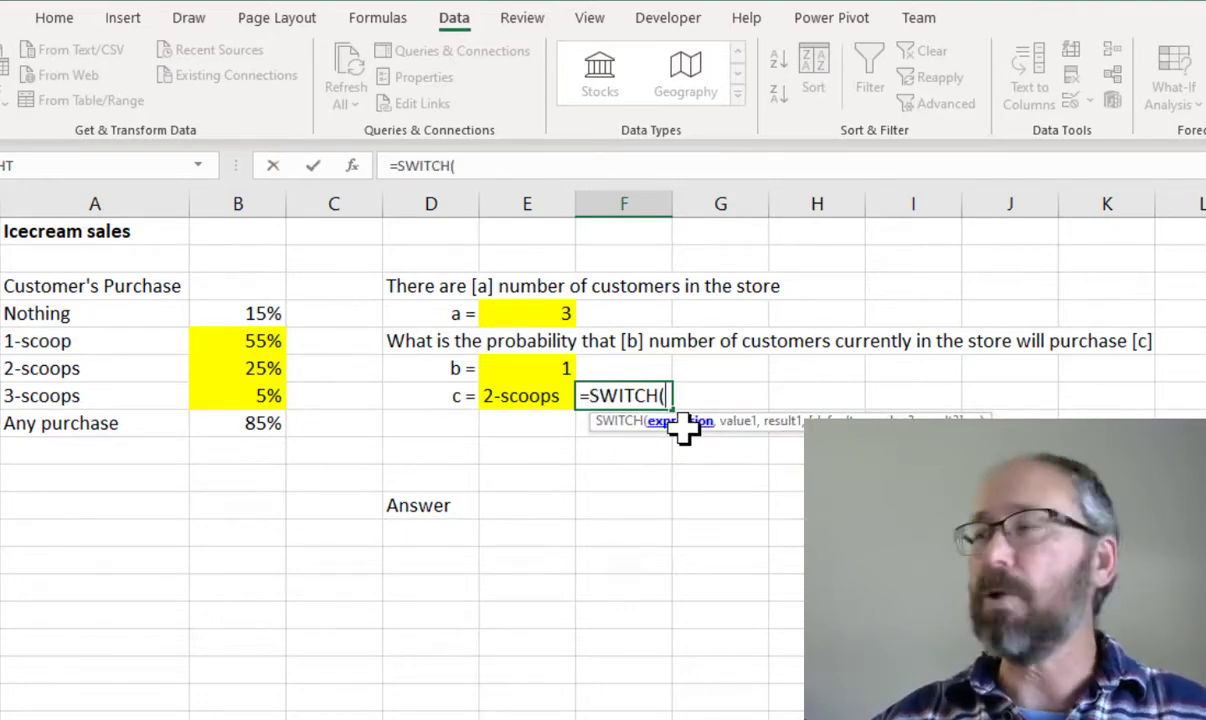
{"action": "left_click", "coordinate": [522, 397]}
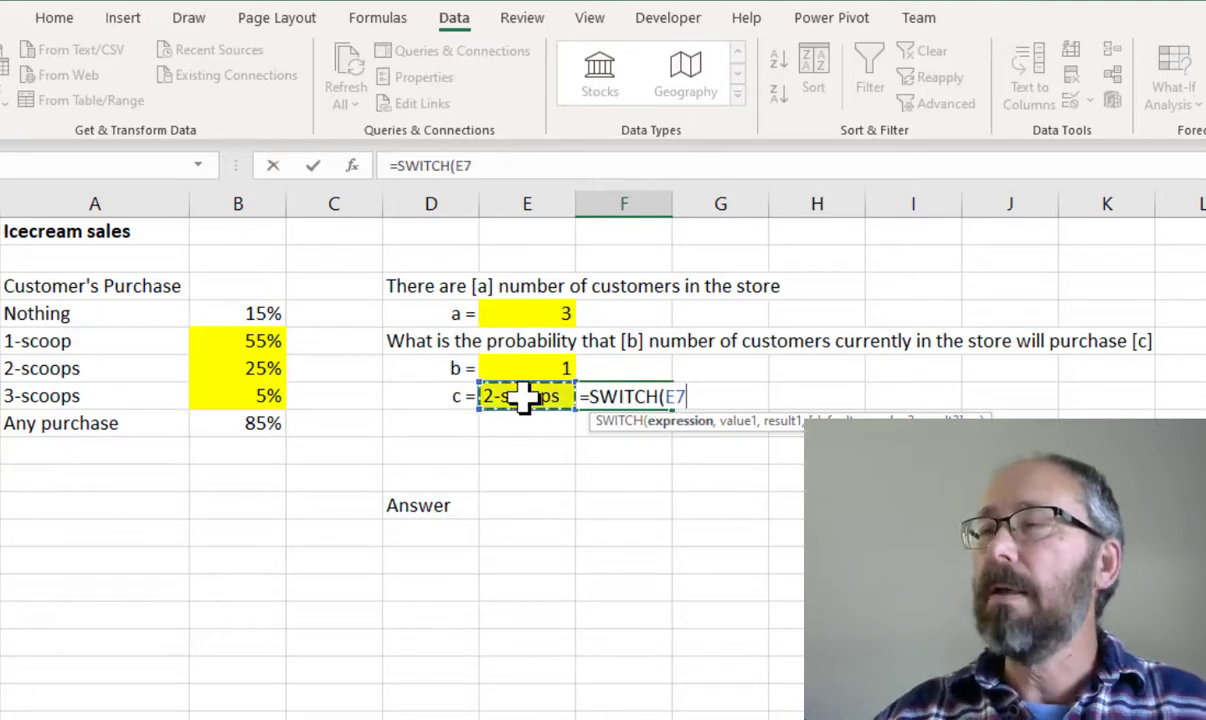
{"action": "type", "text": ","}
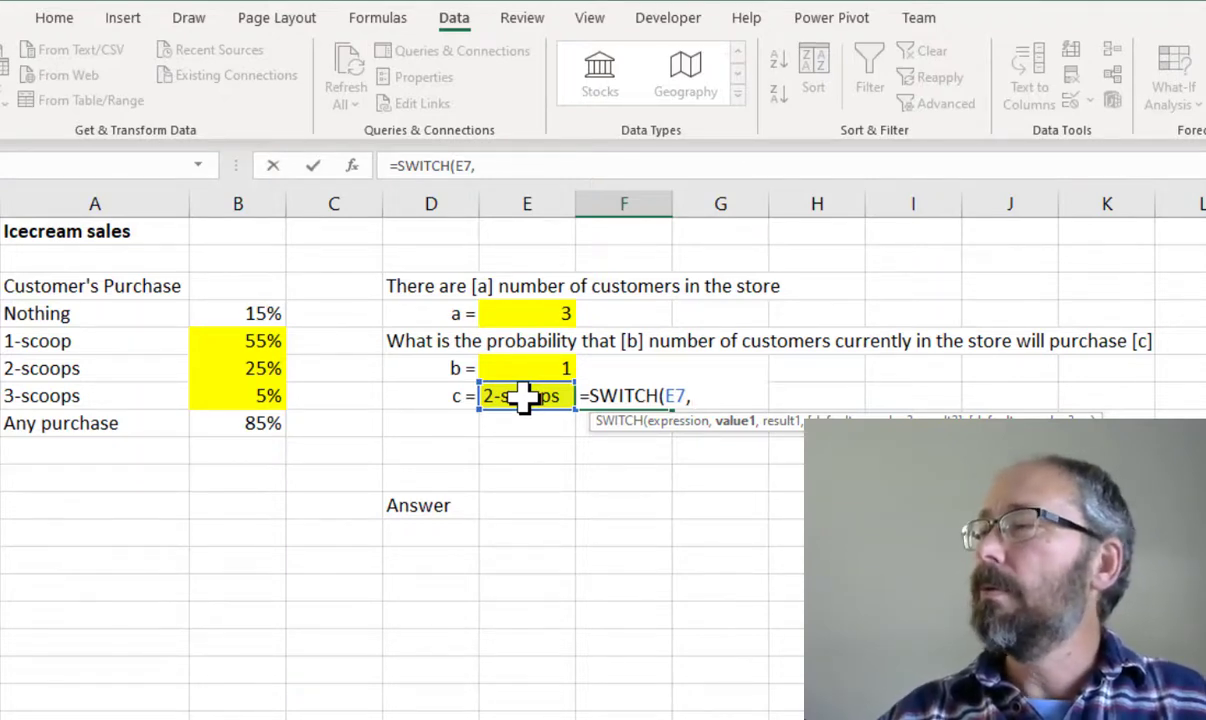
{"action": "left_click", "coordinate": [102, 316]}
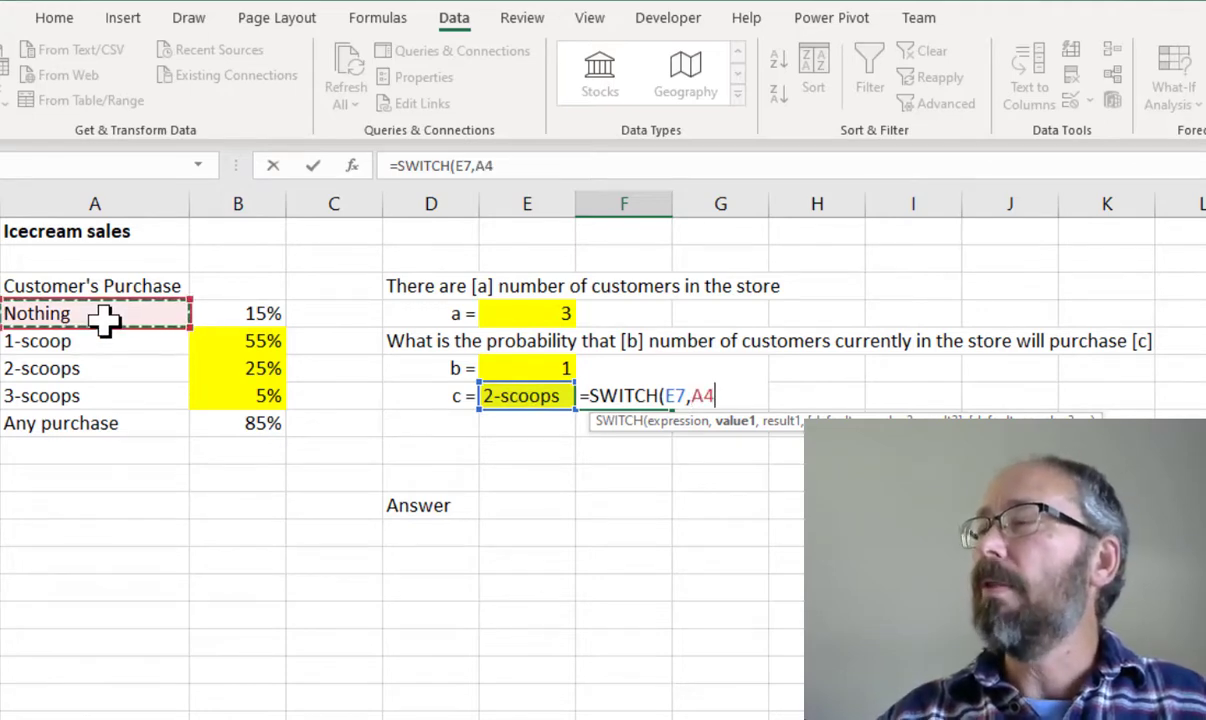
{"action": "type", "text": ",B"}
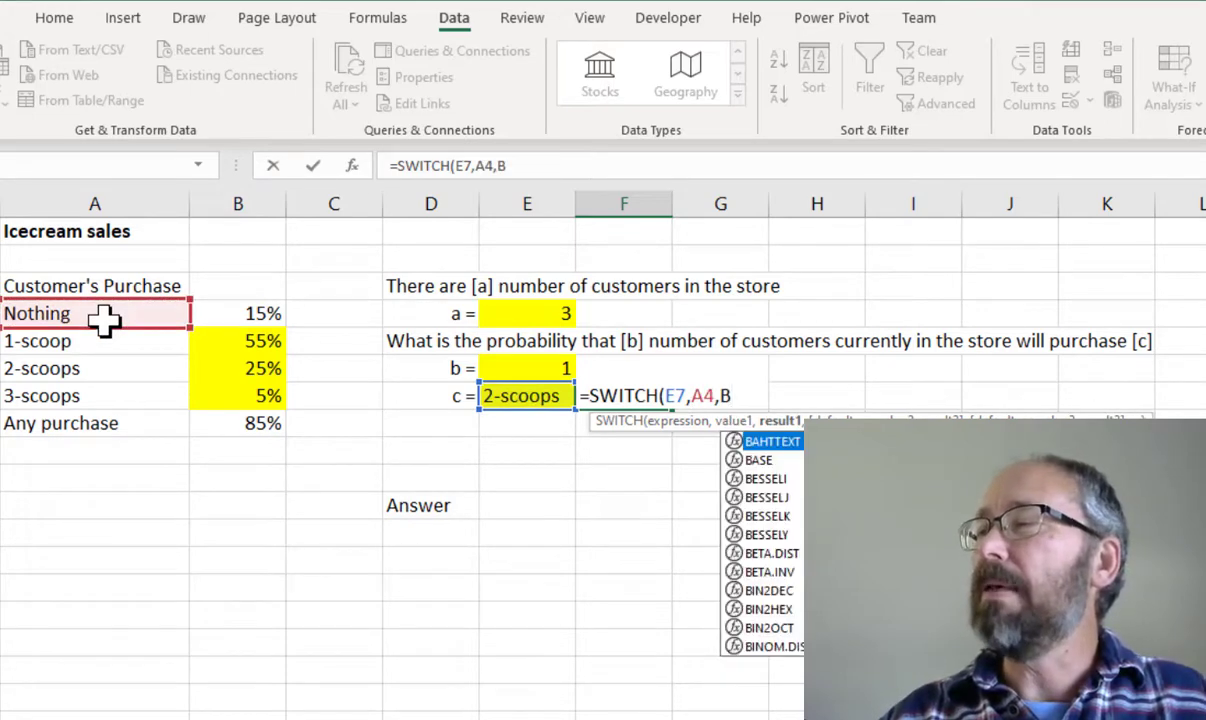
{"action": "type", "text": "4,"}
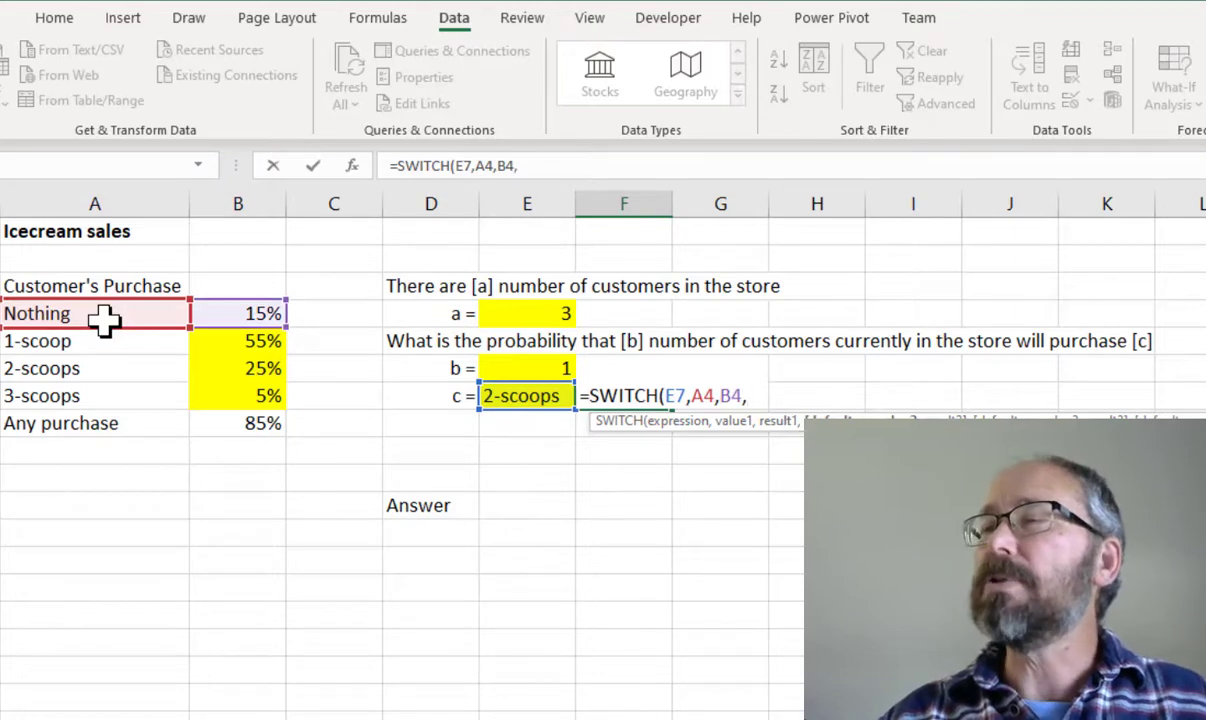
Extend the SWITCH formula in F7 with the value and result pairs A5,B5, A6,B6 and A7,B7
{"action": "type", "text": "A5,B5,"}
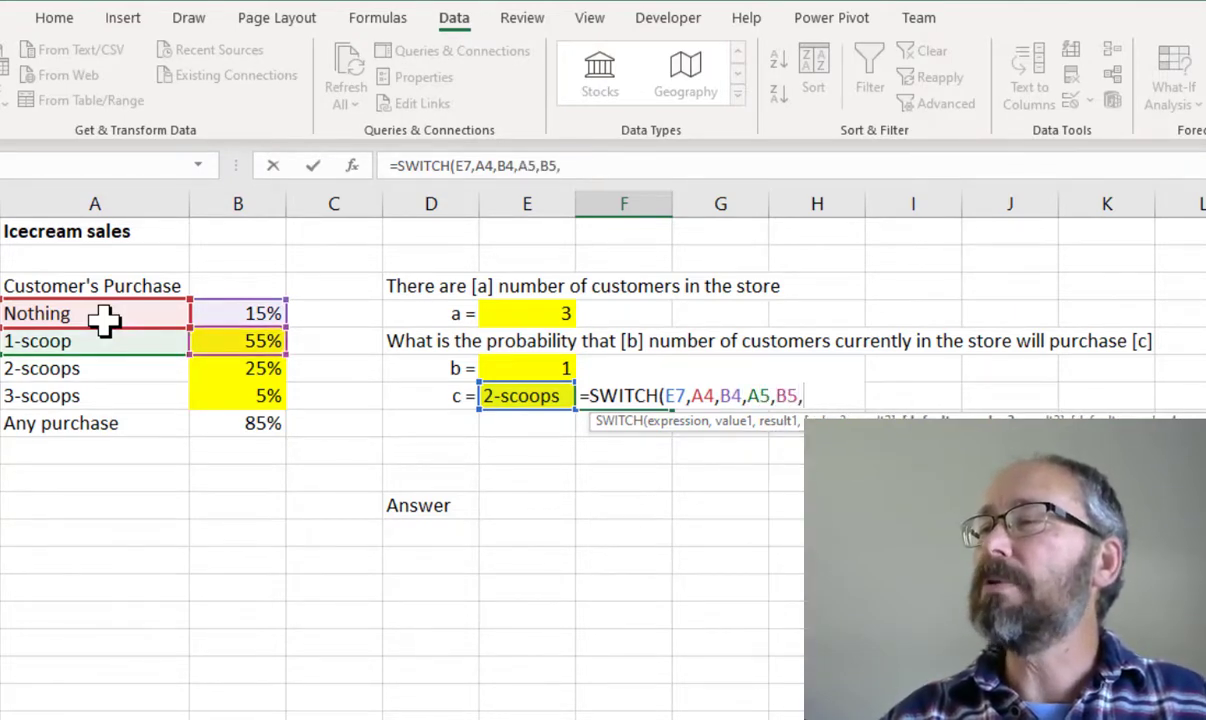
{"action": "type", "text": "A6,"}
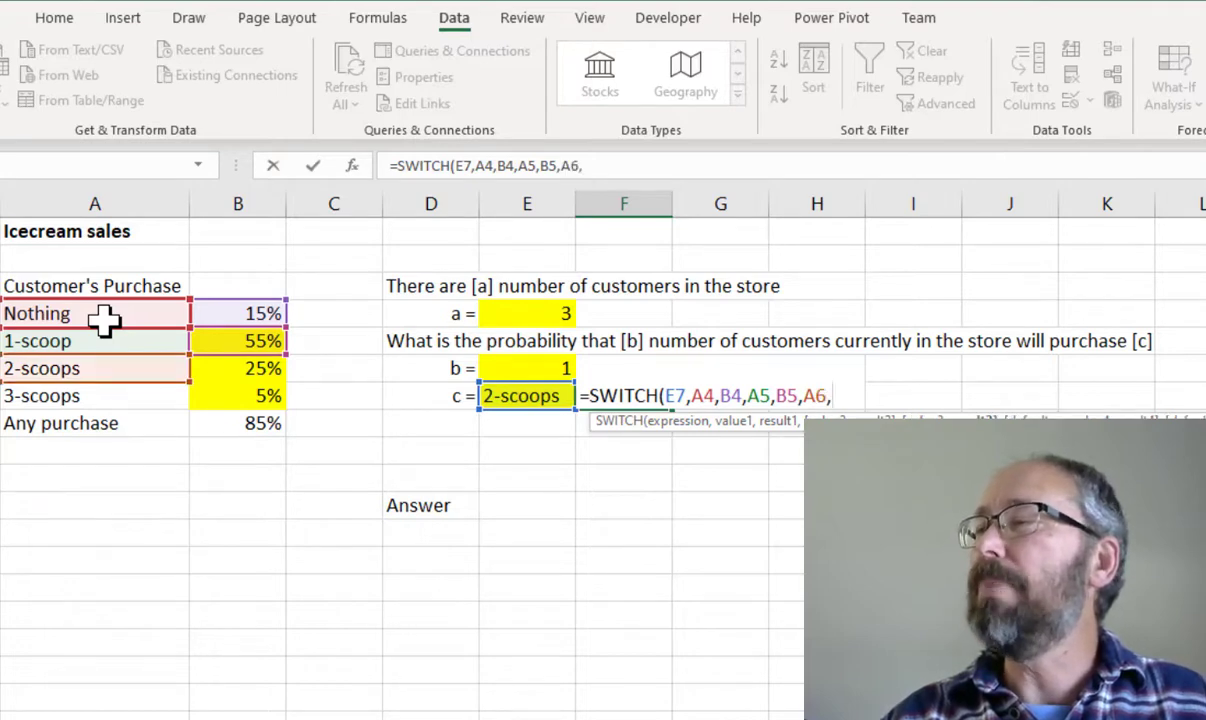
{"action": "type", "text": "b6,A7,"}
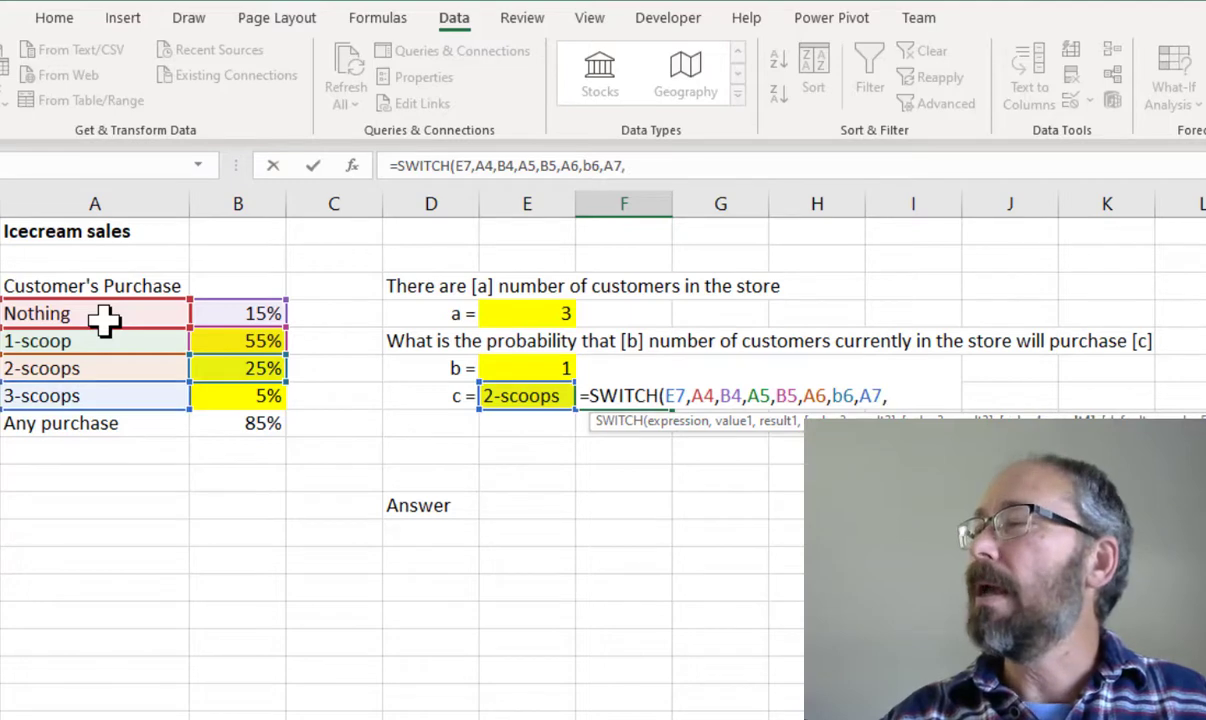
{"action": "type", "text": "A7"}
{"action": "key", "text": "BackSpace"}
{"action": "key", "text": "BackSpace"}
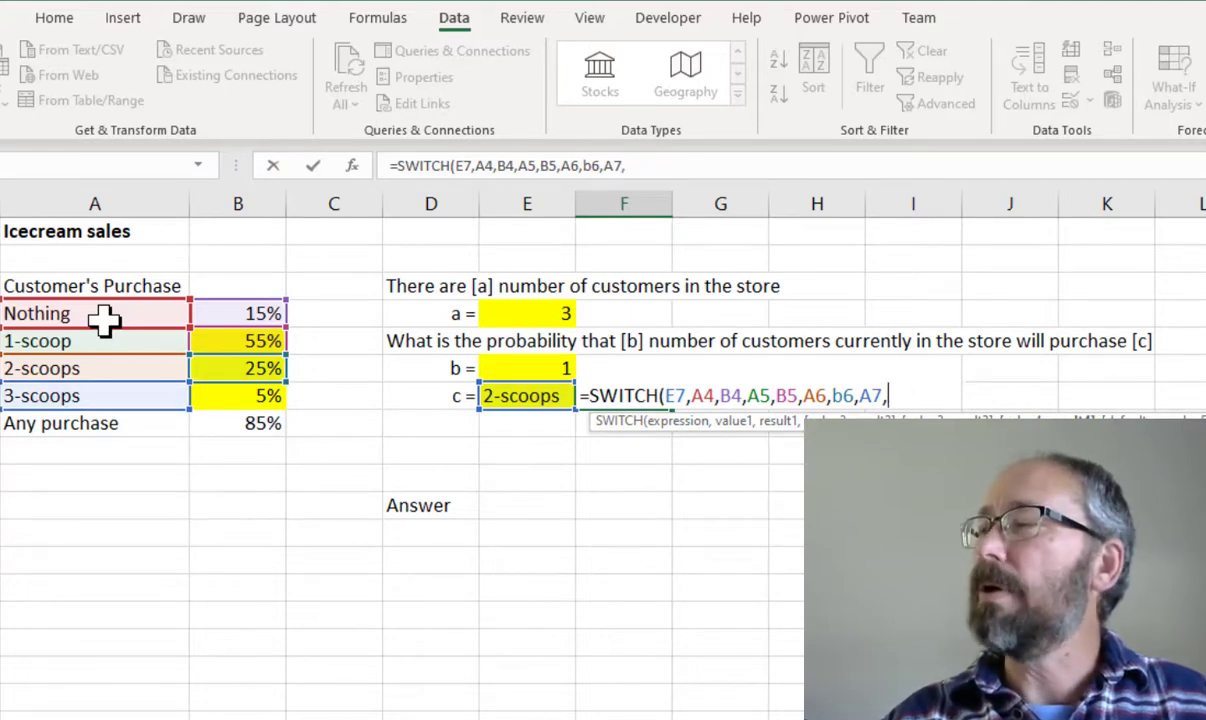
{"action": "type", "text": "B7,"}
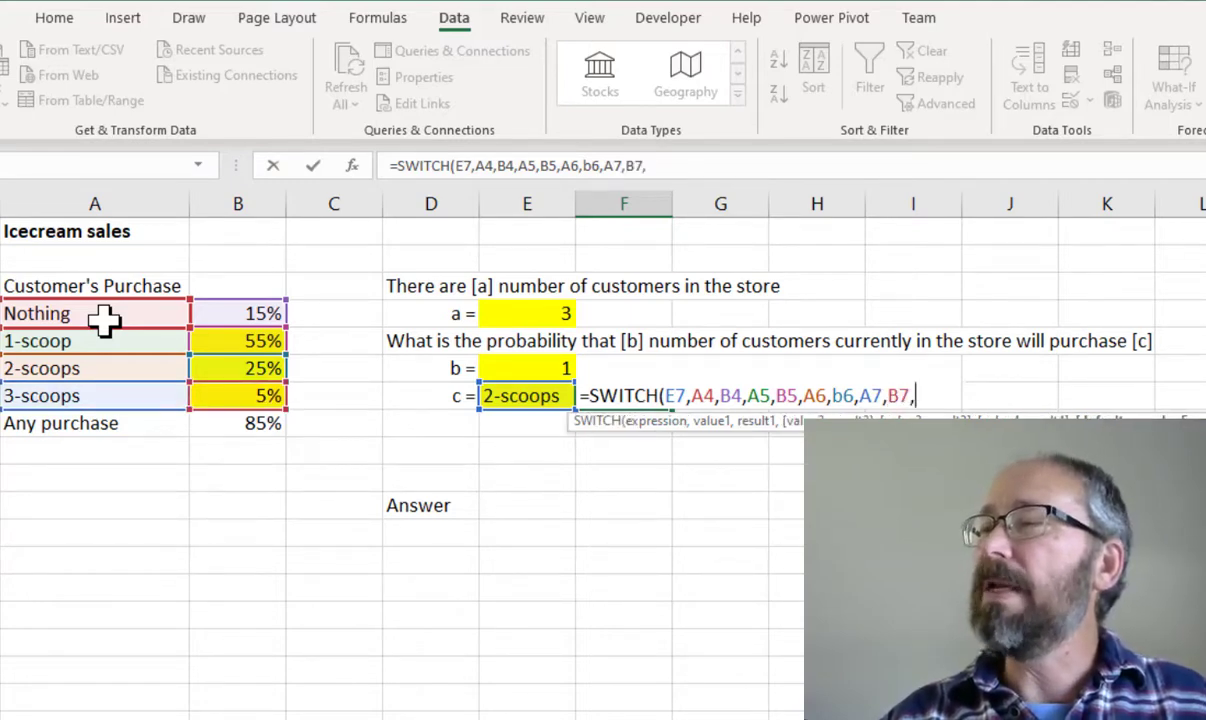
Complete the SWITCH formula in F7 with the pair A8,B8 and a default result of 0
{"action": "type", "text": "A8,"}
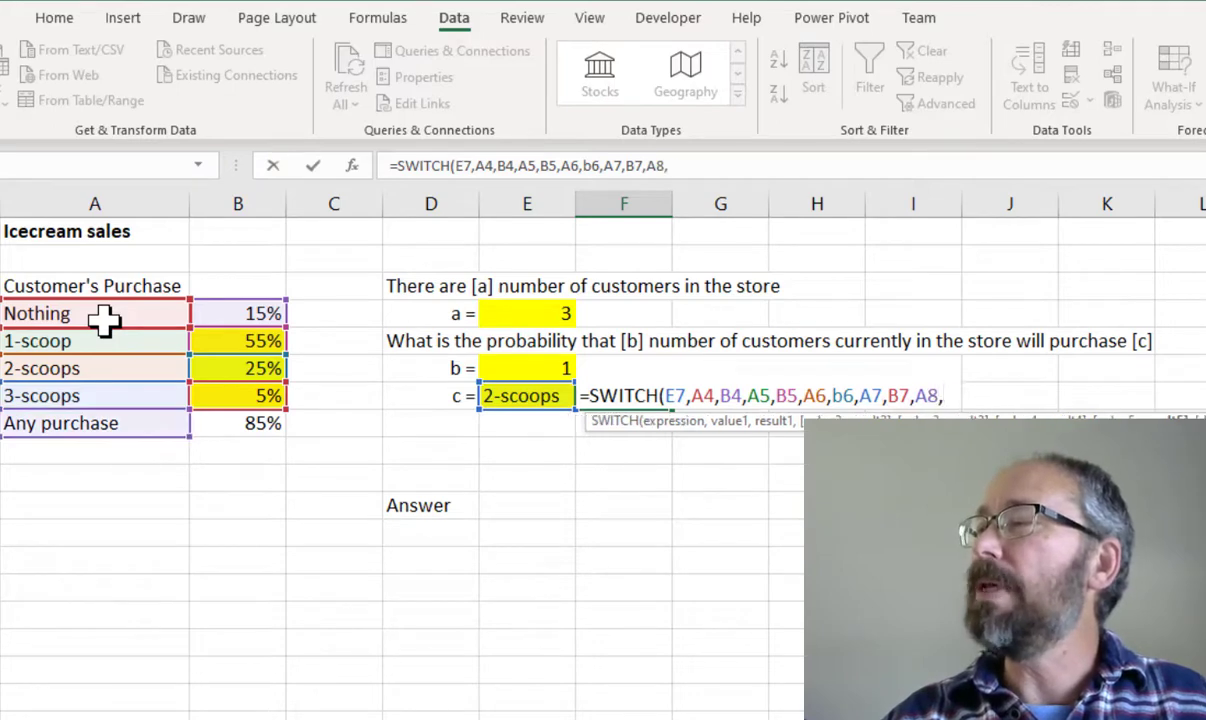
{"action": "type", "text": "B8,"}
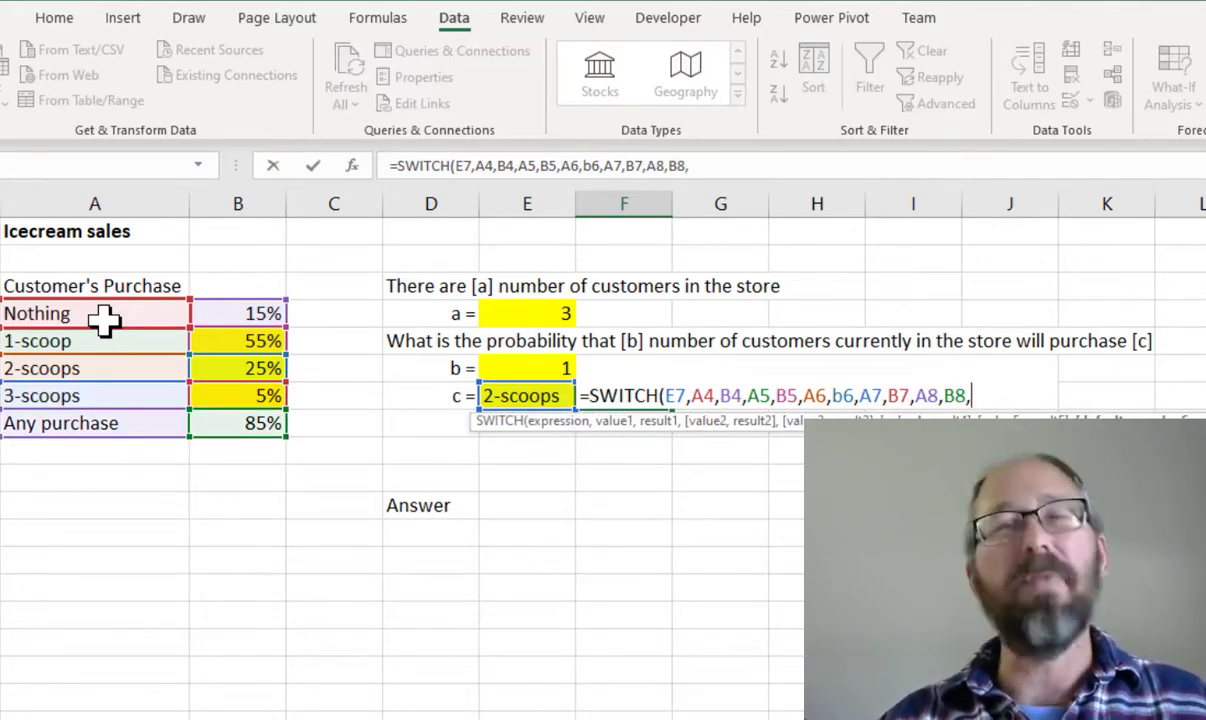
{"action": "type", "text": "0"}
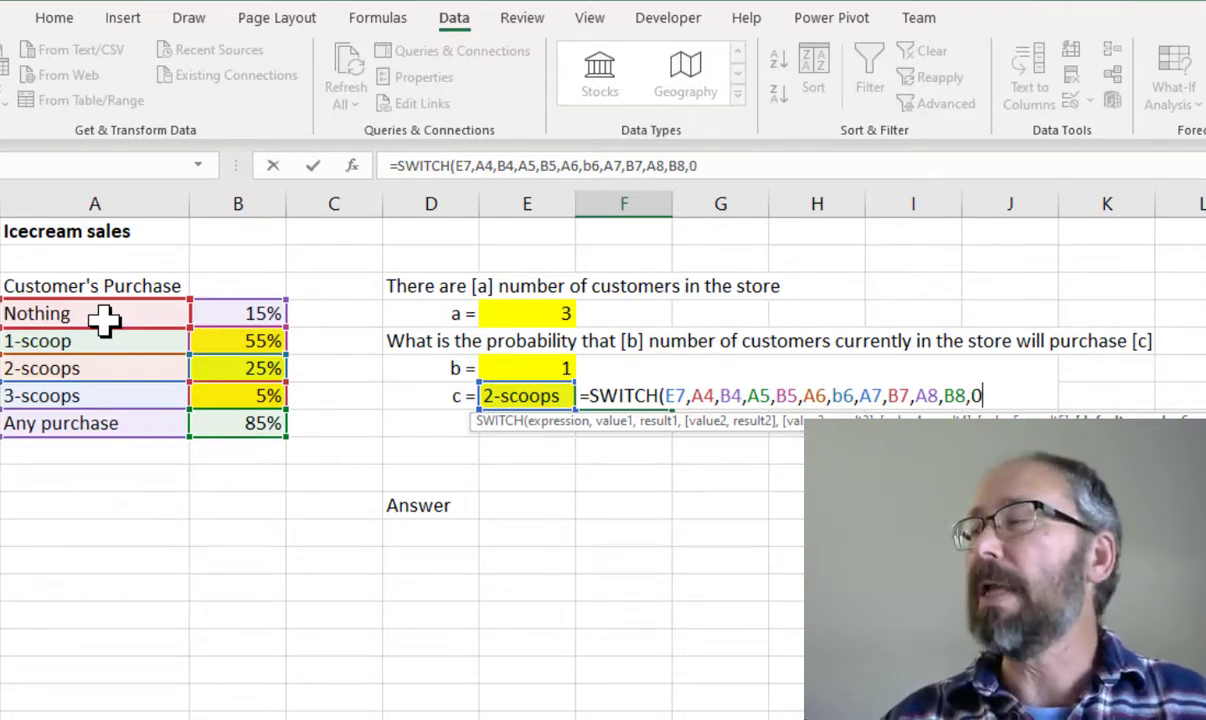
{"action": "type", "text": ")"}
{"action": "key", "text": "Return"}
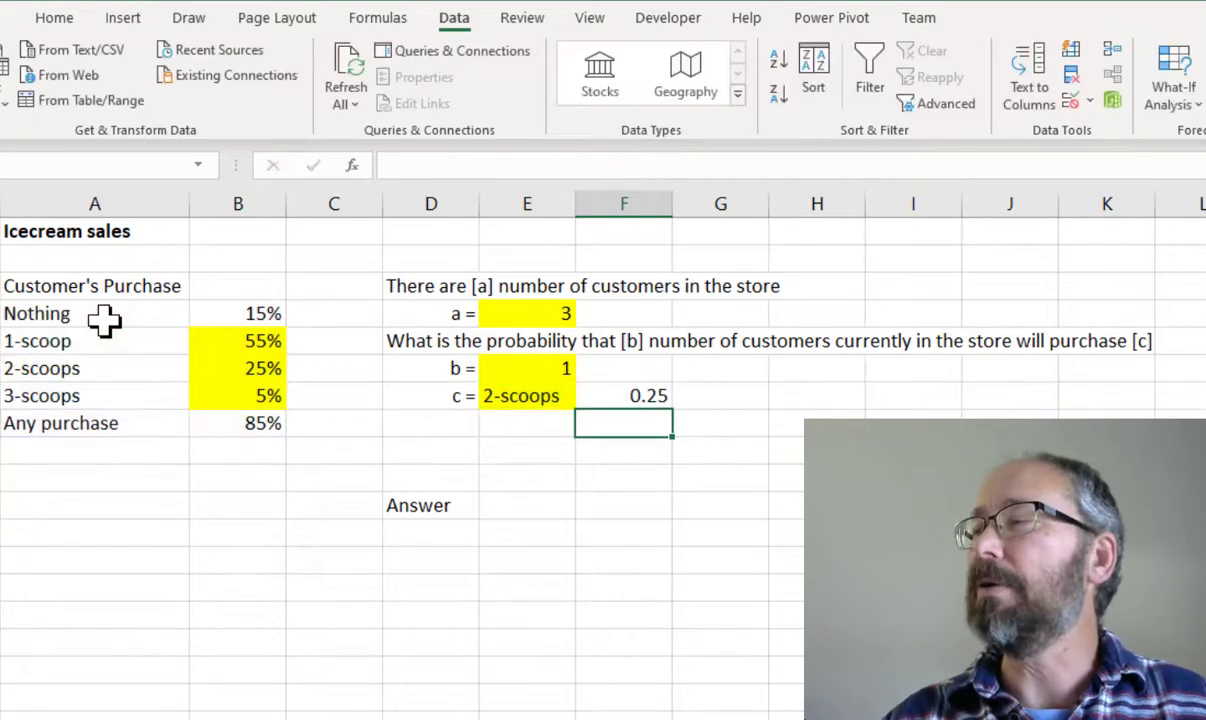
Format the looked-up probability in cell F7 as a percentage
{"action": "left_click", "coordinate": [596, 395]}
{"action": "left_click", "coordinate": [54, 17]}
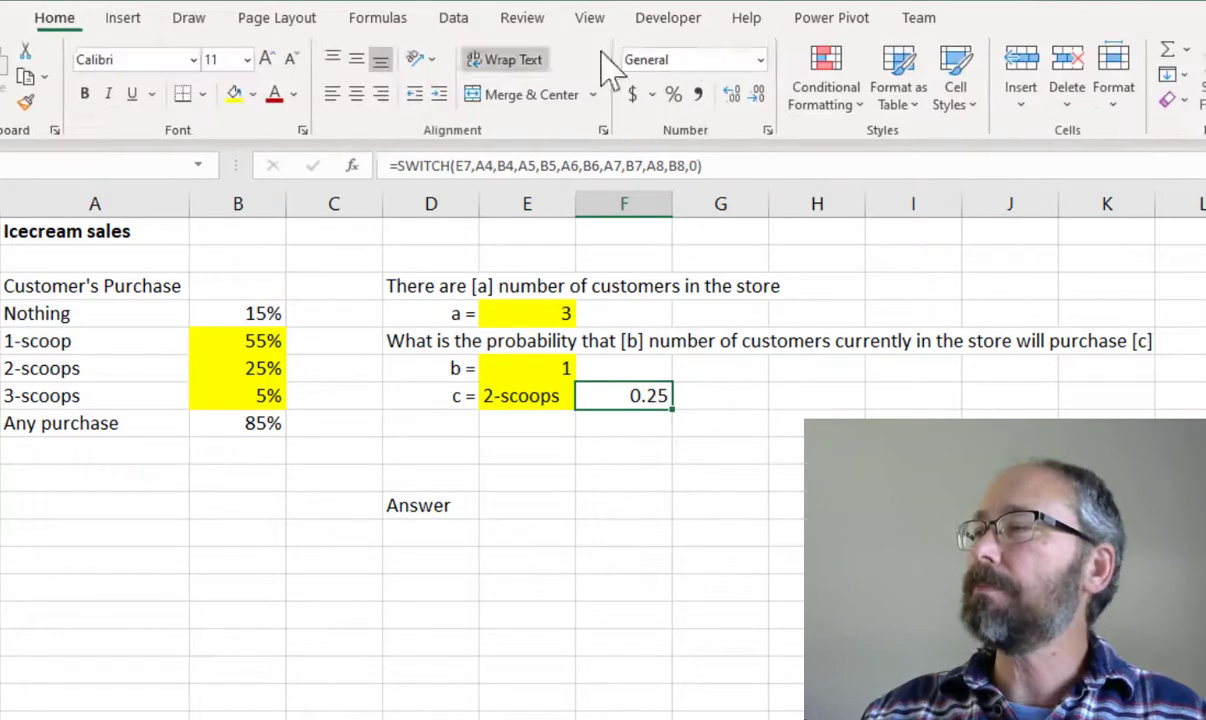
{"action": "left_click", "coordinate": [675, 94]}
{"action": "left_click", "coordinate": [585, 476]}
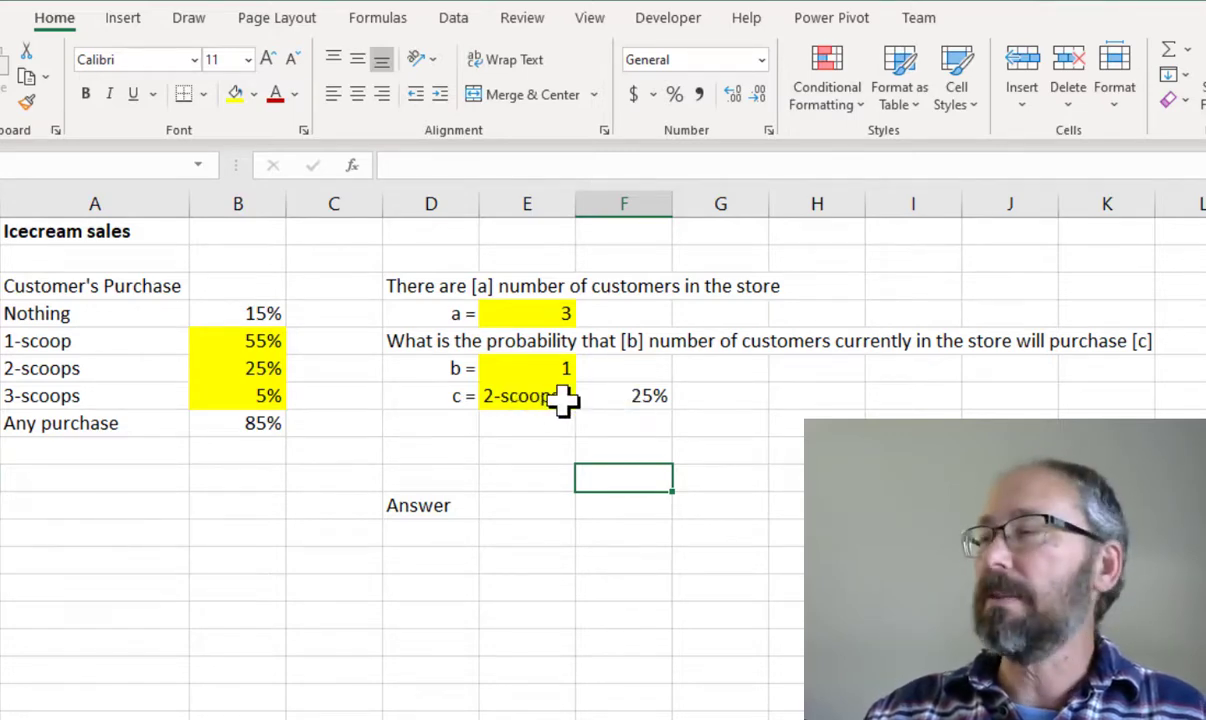
Test the lookup by setting c in cell E7 to 1-scoop and checking the probability in F7
{"action": "left_click", "coordinate": [545, 315]}
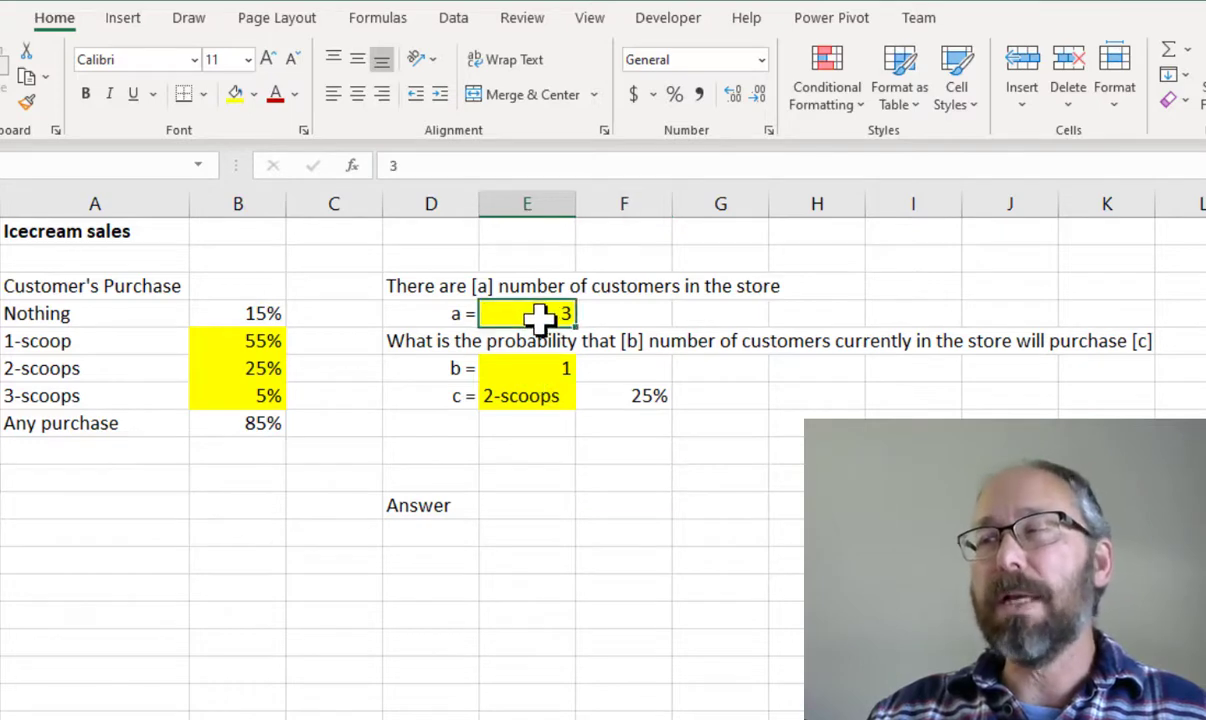
{"action": "left_click", "coordinate": [536, 370]}
{"action": "left_click", "coordinate": [563, 398]}
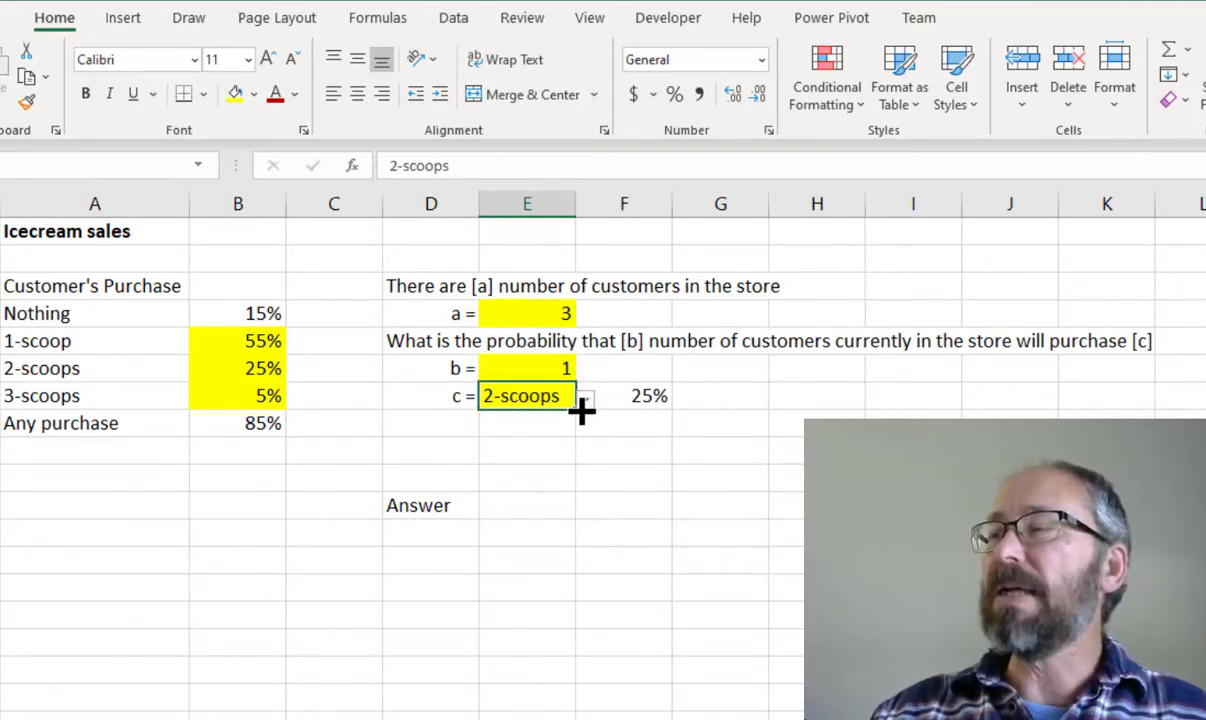
{"action": "left_click", "coordinate": [585, 398]}
{"action": "left_click", "coordinate": [566, 446]}
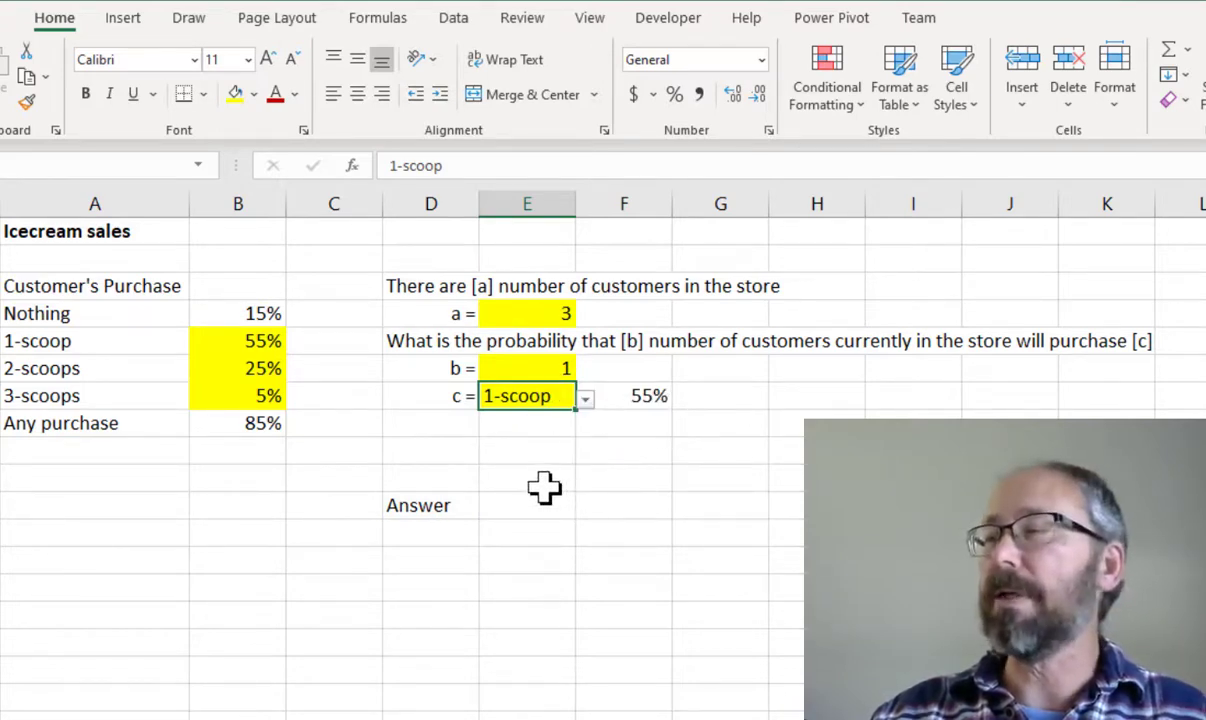
{"action": "left_click", "coordinate": [636, 396]}
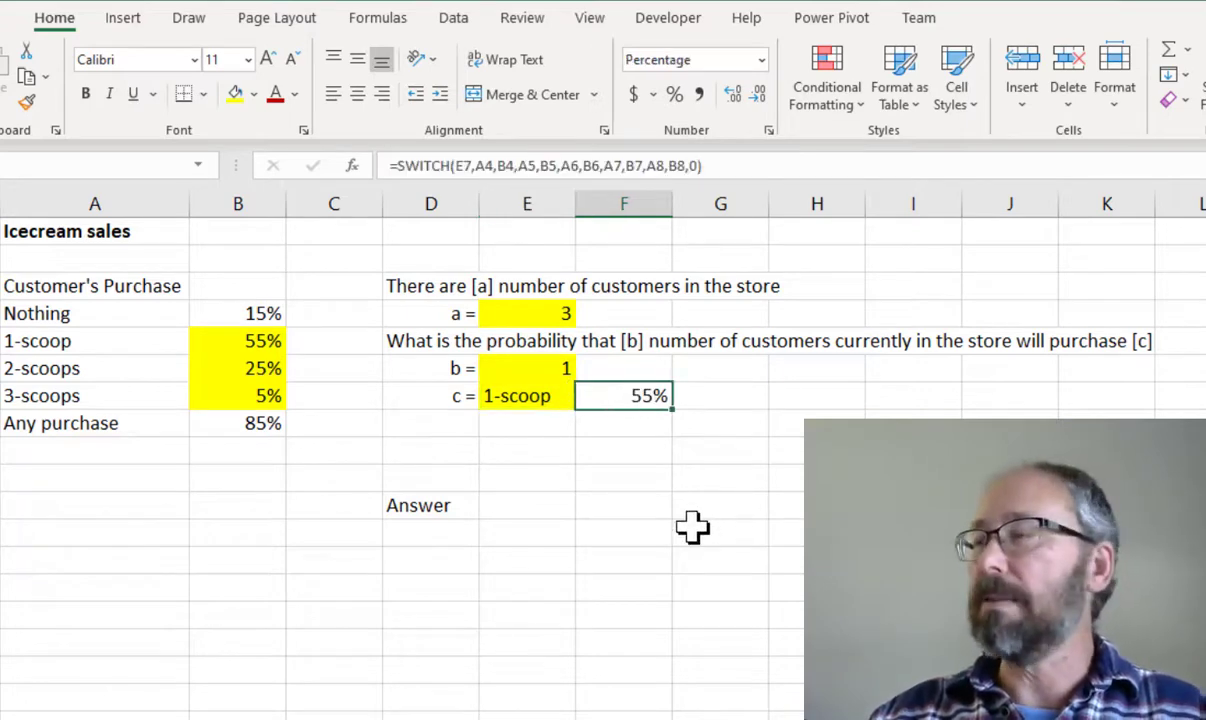
{"action": "left_click", "coordinate": [632, 506]}
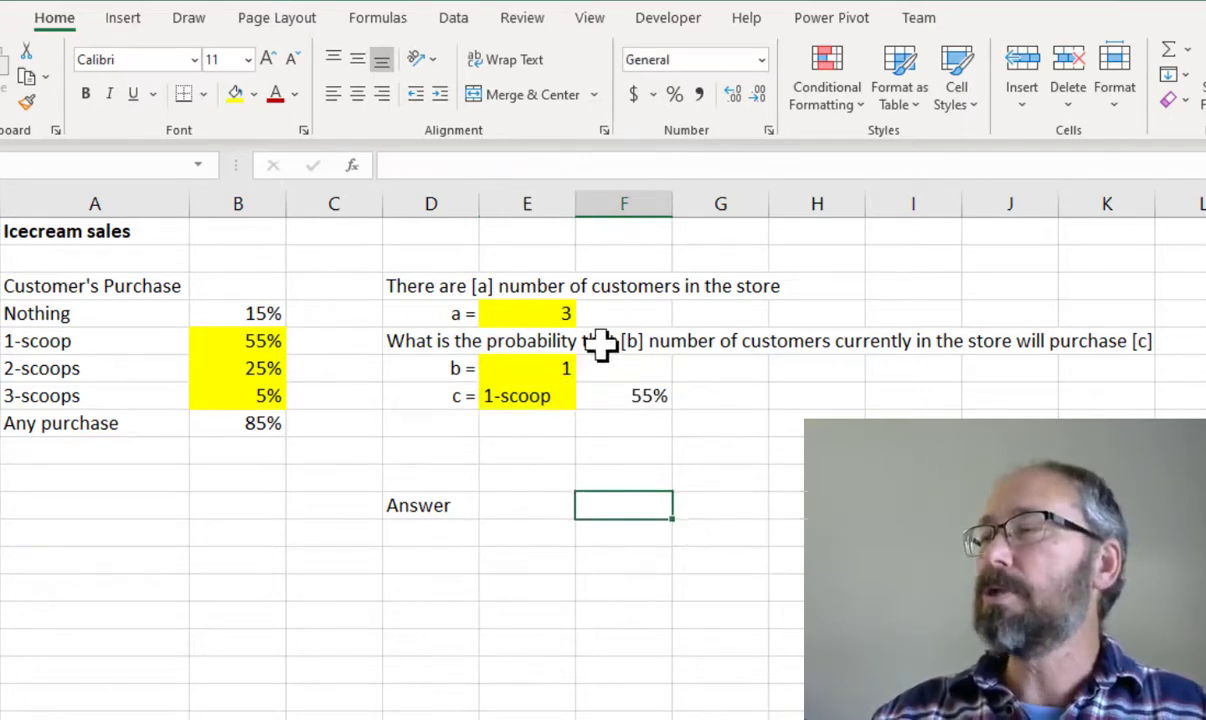
Clear the purchase choice in cell E7 to test the default result of the SWITCH formula
{"action": "left_click", "coordinate": [530, 393]}
{"action": "key", "text": "Delete"}
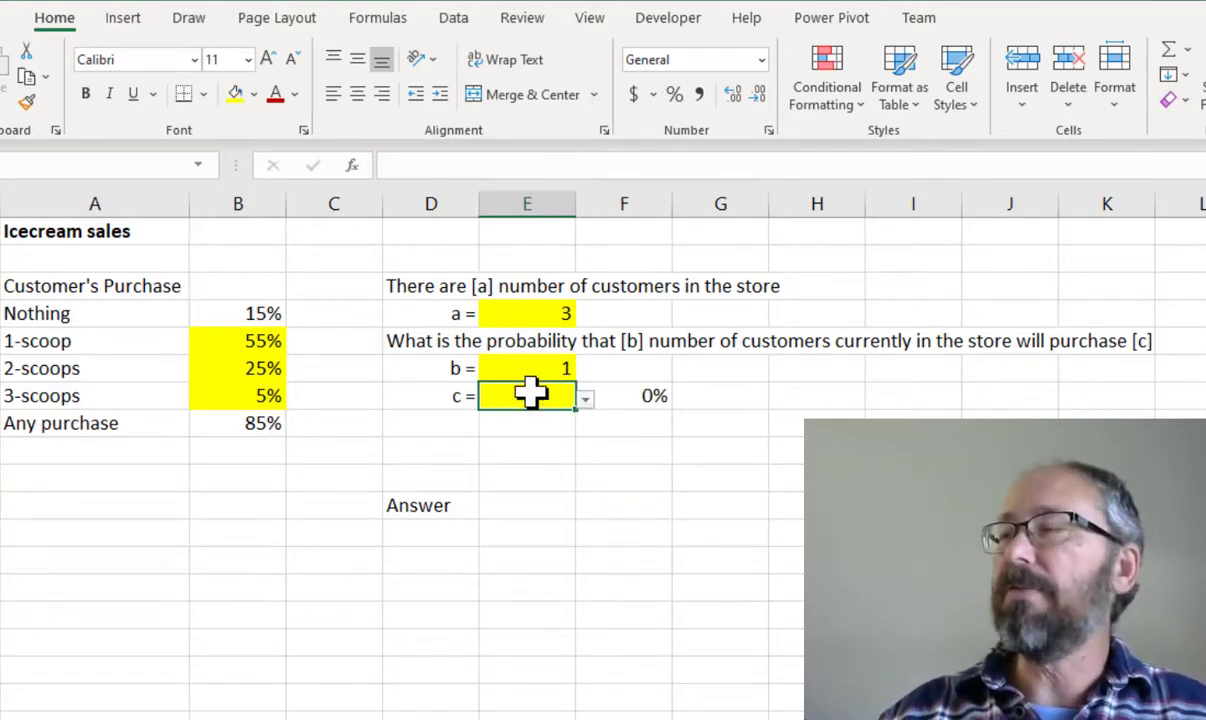
{"action": "left_click", "coordinate": [645, 531]}
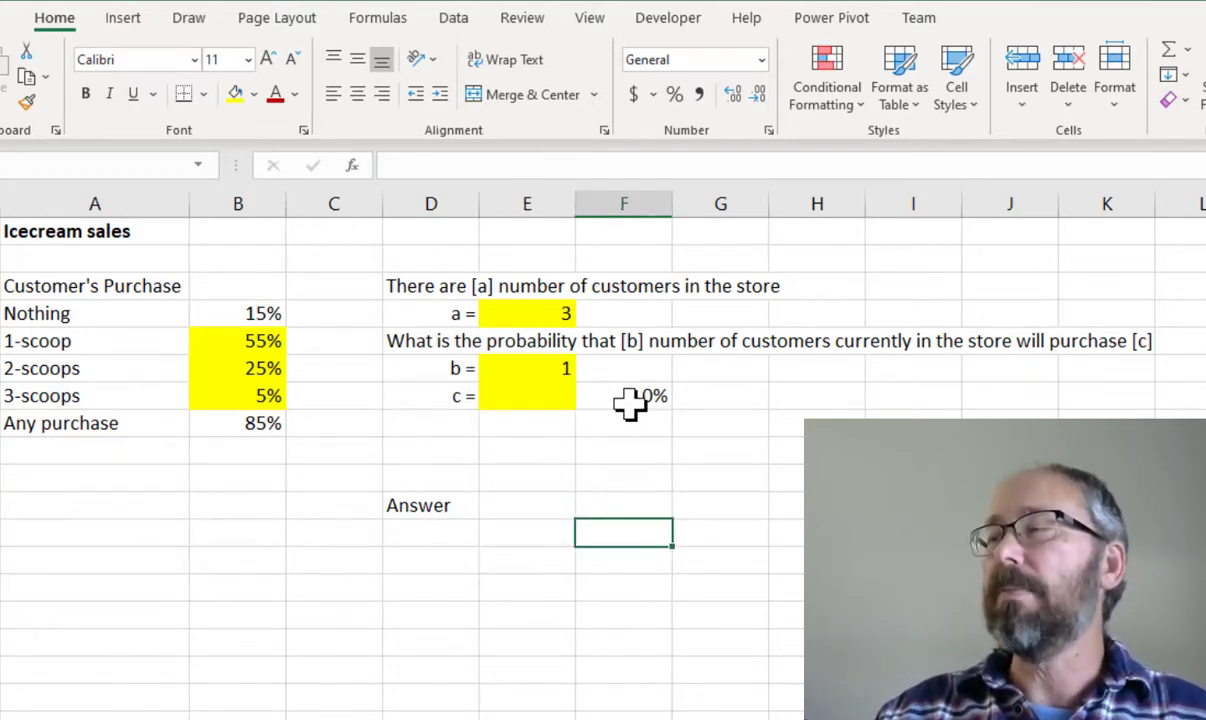
Set c in cell E7 to 2-scoops from its list of purchase options
{"action": "left_click", "coordinate": [546, 396]}
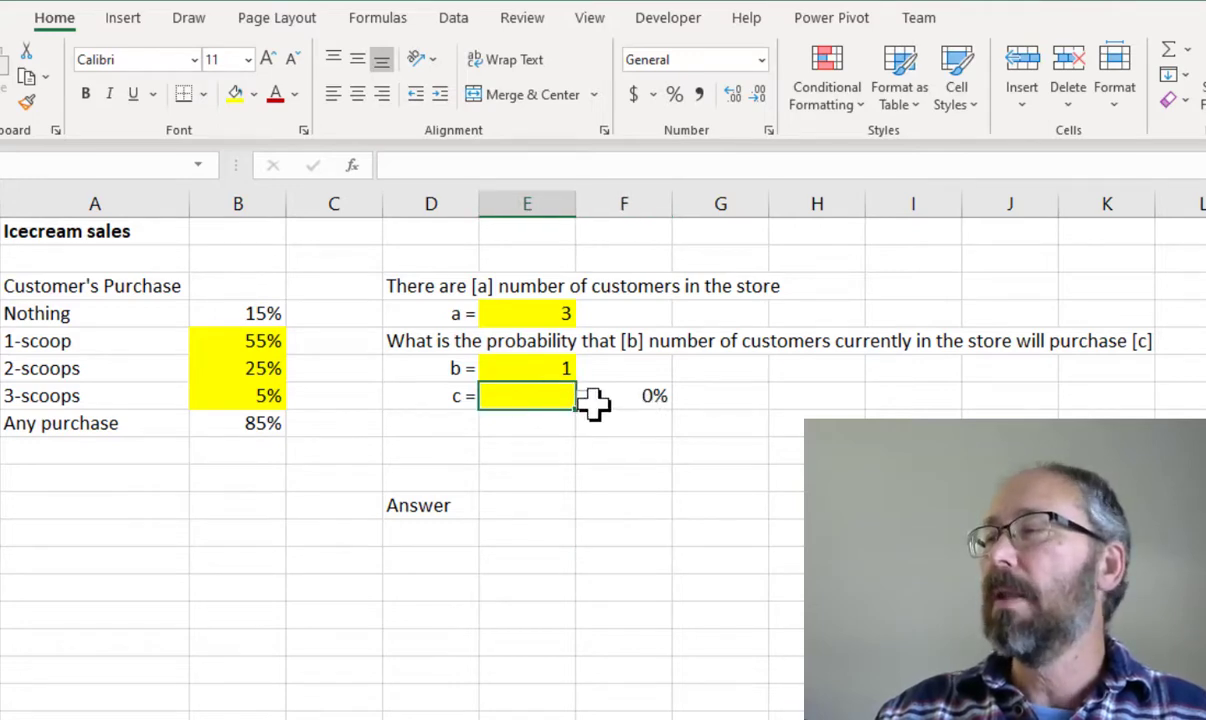
{"action": "left_click", "coordinate": [585, 397]}
{"action": "key", "text": "Escape"}
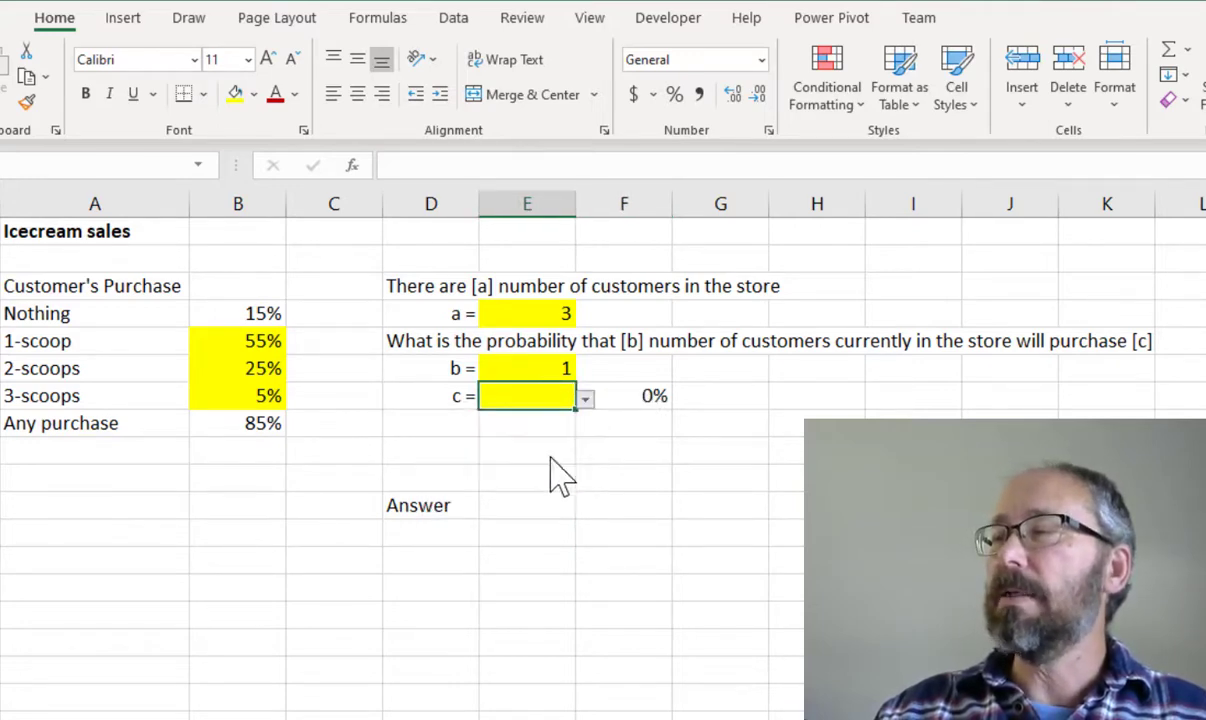
{"action": "left_click", "coordinate": [585, 397]}
{"action": "left_click", "coordinate": [530, 443]}
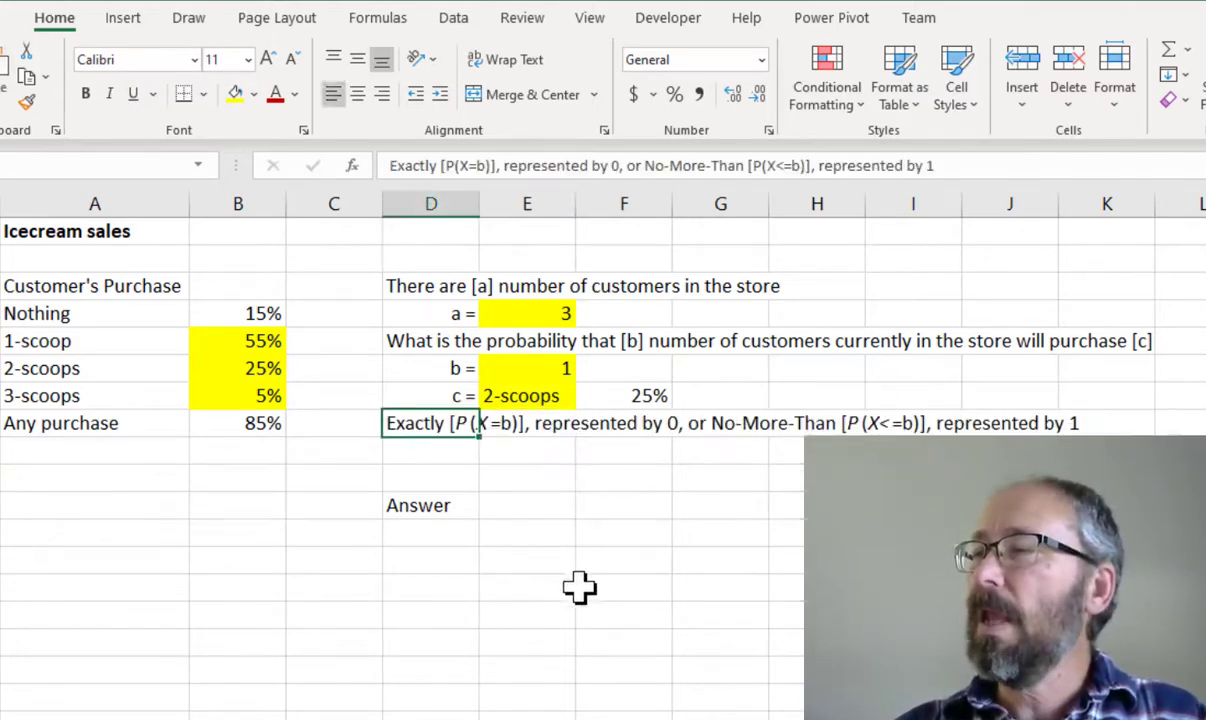
{"action": "left_click", "coordinate": [565, 603]}
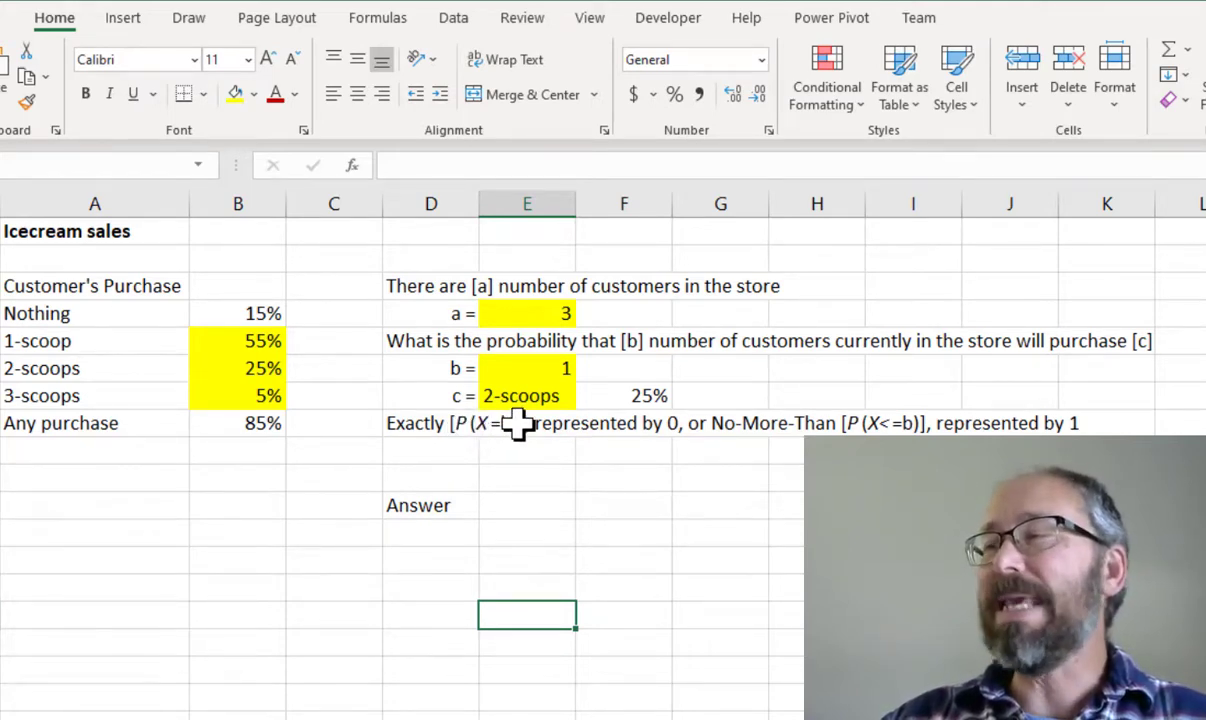
{"action": "left_click", "coordinate": [546, 369]}
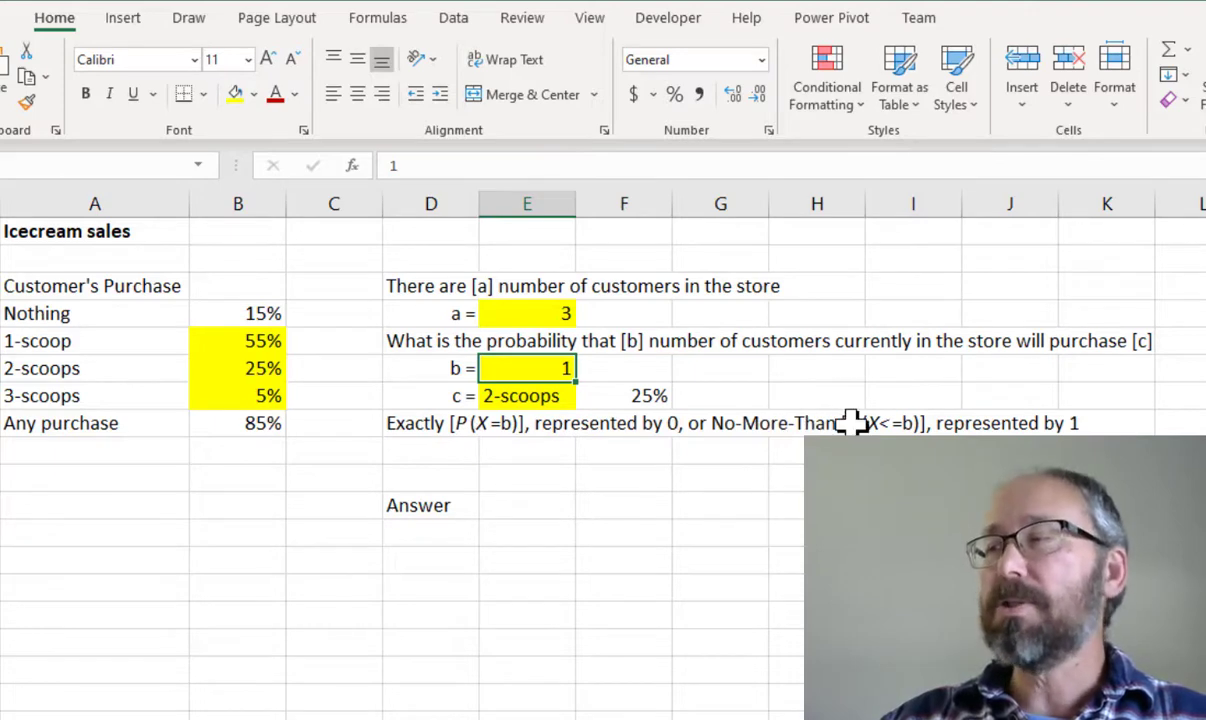
{"action": "left_click", "coordinate": [856, 423]}
{"action": "left_click", "coordinate": [877, 421]}
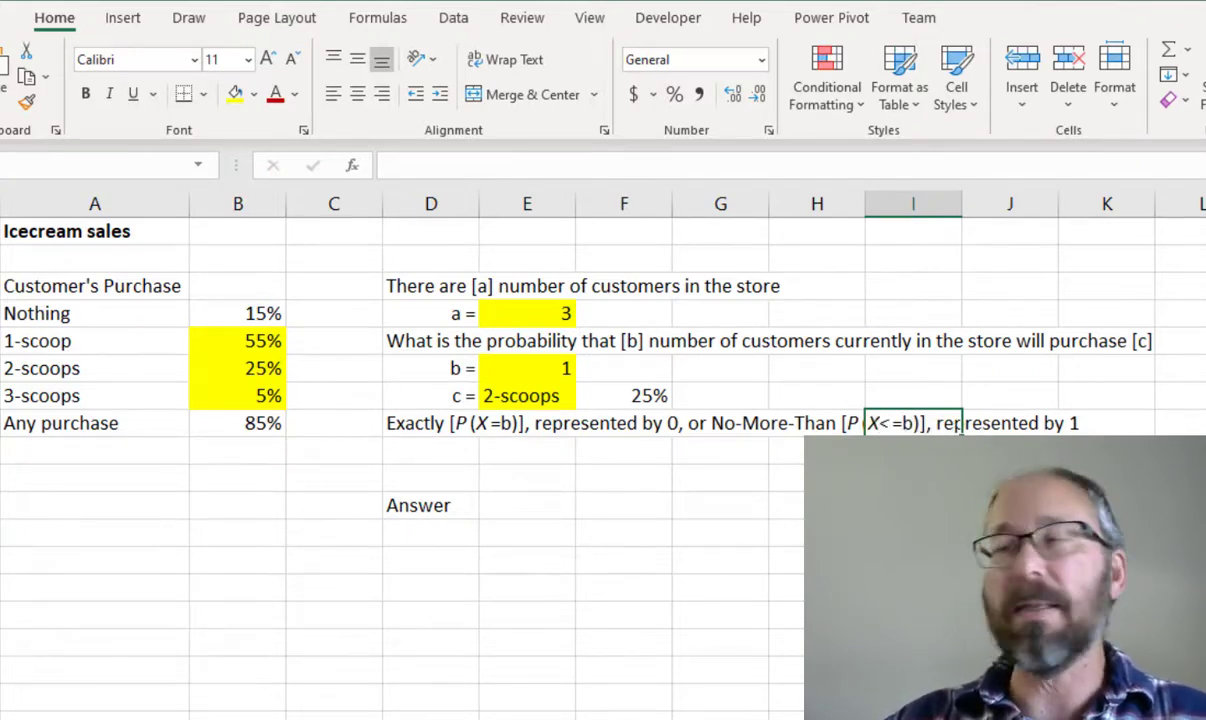
{"action": "left_click", "coordinate": [718, 508]}
Try b as 2 in cell E6, and set it back to 1
{"action": "left_click", "coordinate": [562, 373]}
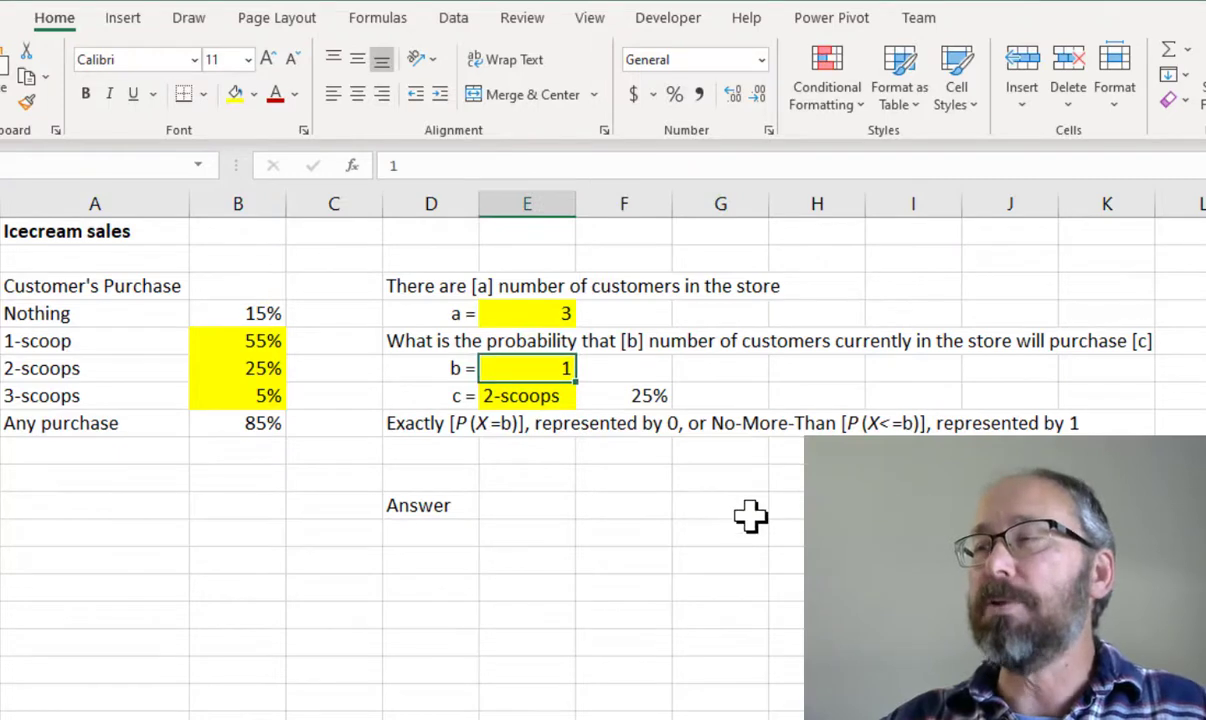
{"action": "type", "text": "2"}
{"action": "left_click", "coordinate": [750, 508]}
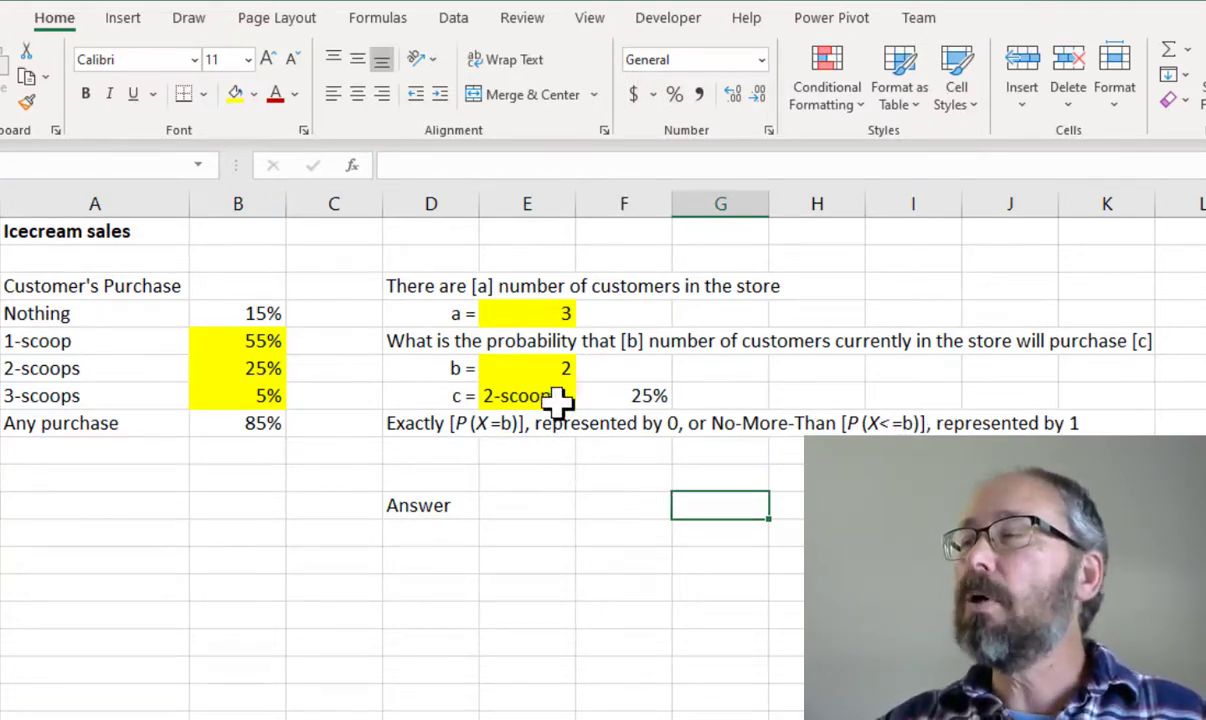
{"action": "left_click", "coordinate": [546, 366]}
{"action": "type", "text": "1"}
{"action": "left_click", "coordinate": [645, 485]}
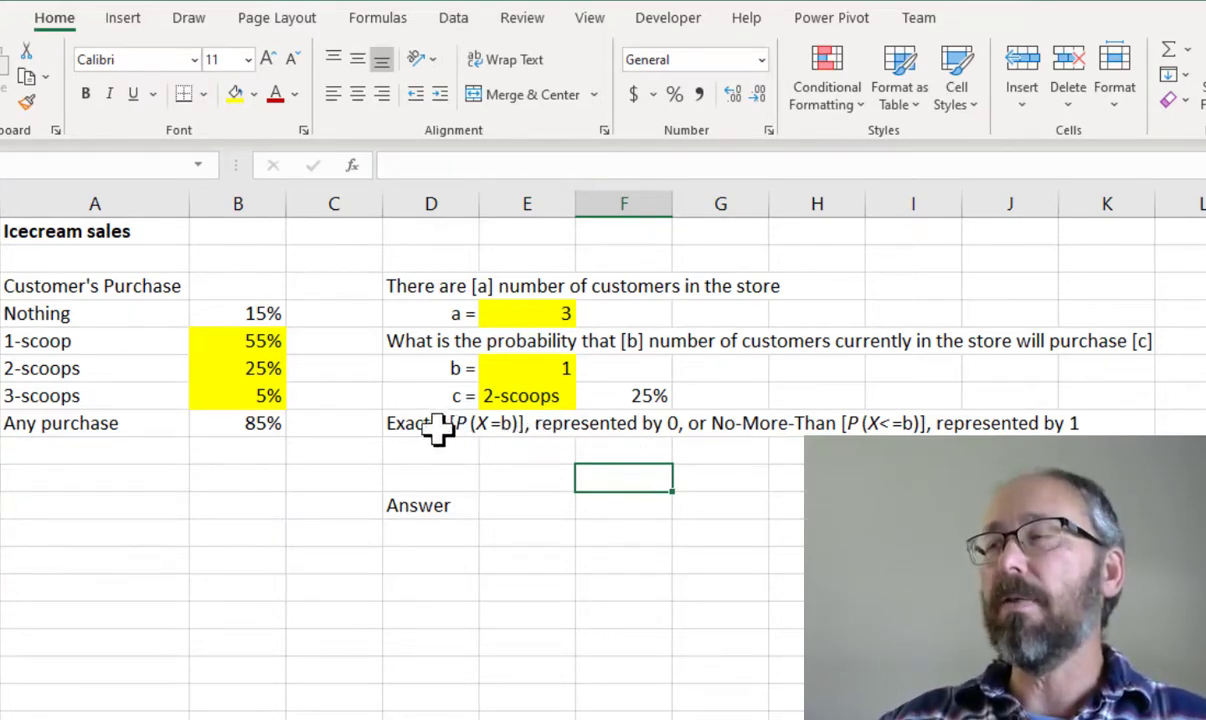
{"action": "left_click", "coordinate": [399, 425]}
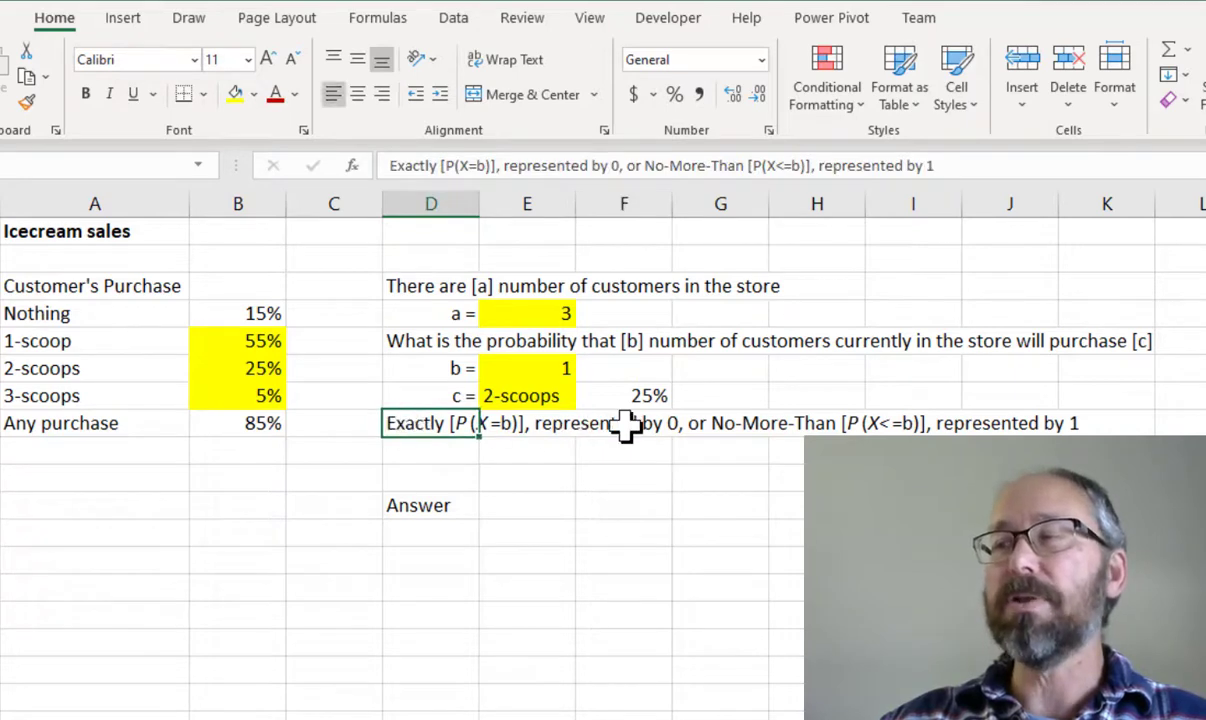
{"action": "left_click", "coordinate": [624, 425]}
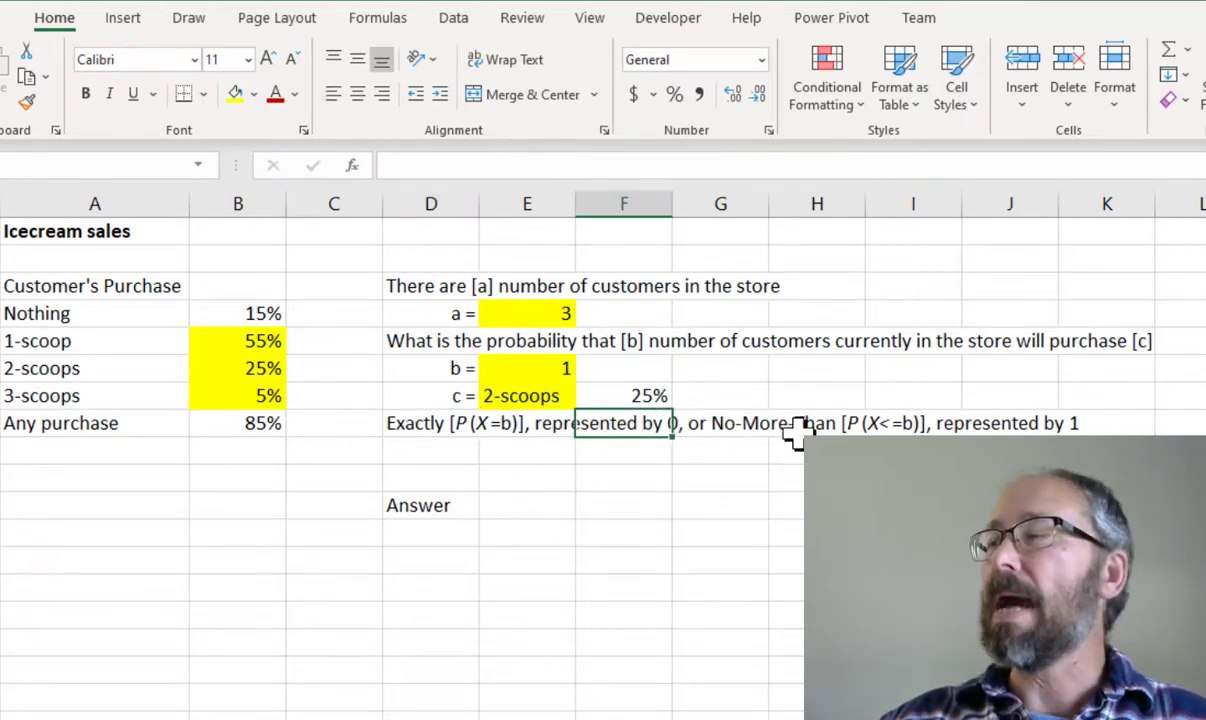
{"action": "left_click", "coordinate": [725, 423]}
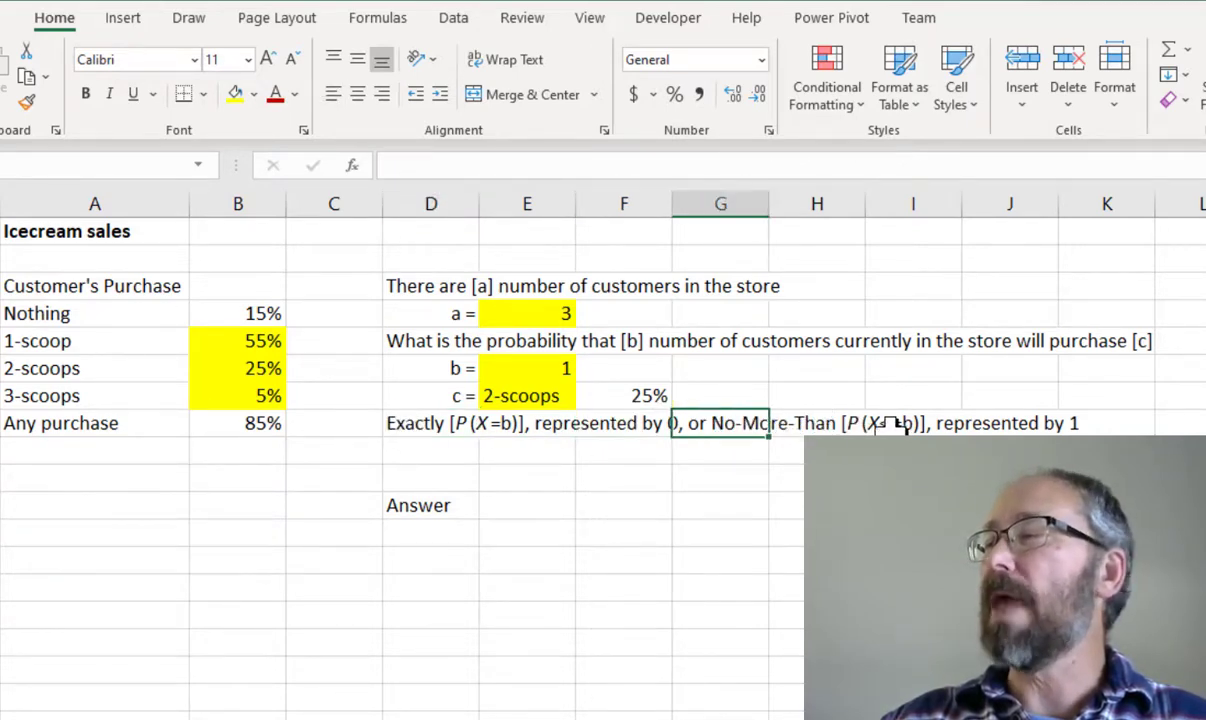
Fill cell E9 yellow and give it list data validation with the source "Exactly","No-more-than", quotation marks included
{"action": "left_click", "coordinate": [508, 452]}
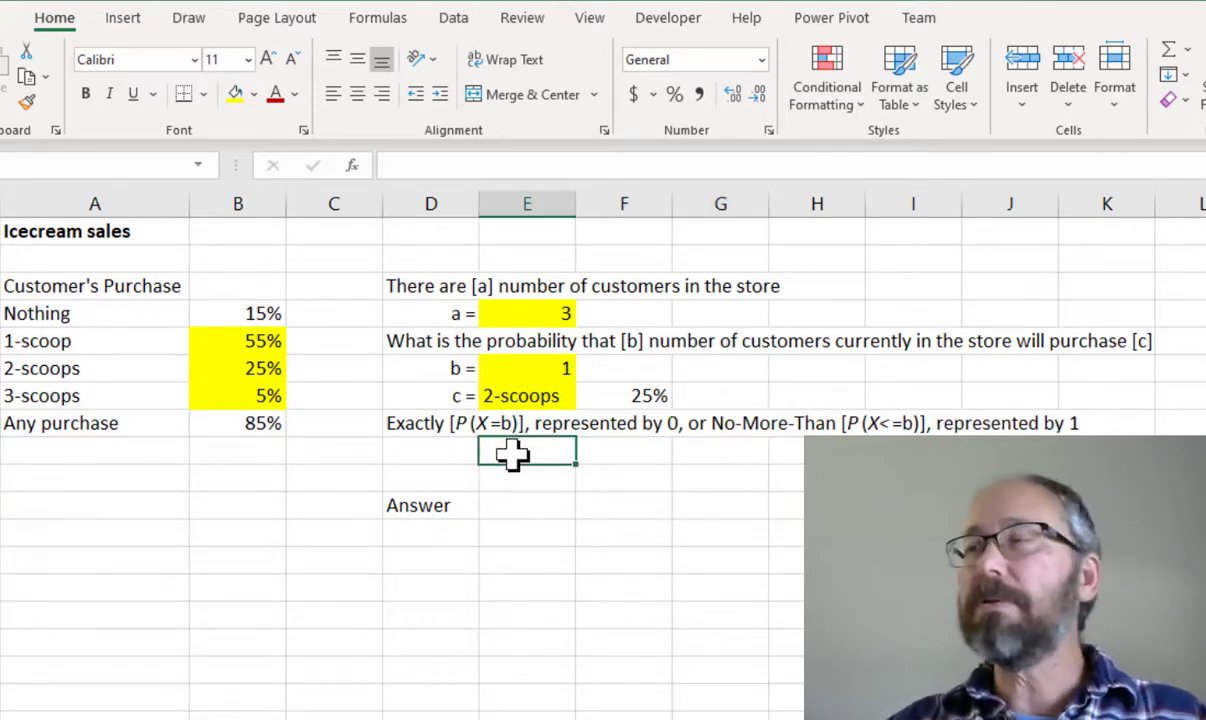
{"action": "left_click", "coordinate": [235, 93]}
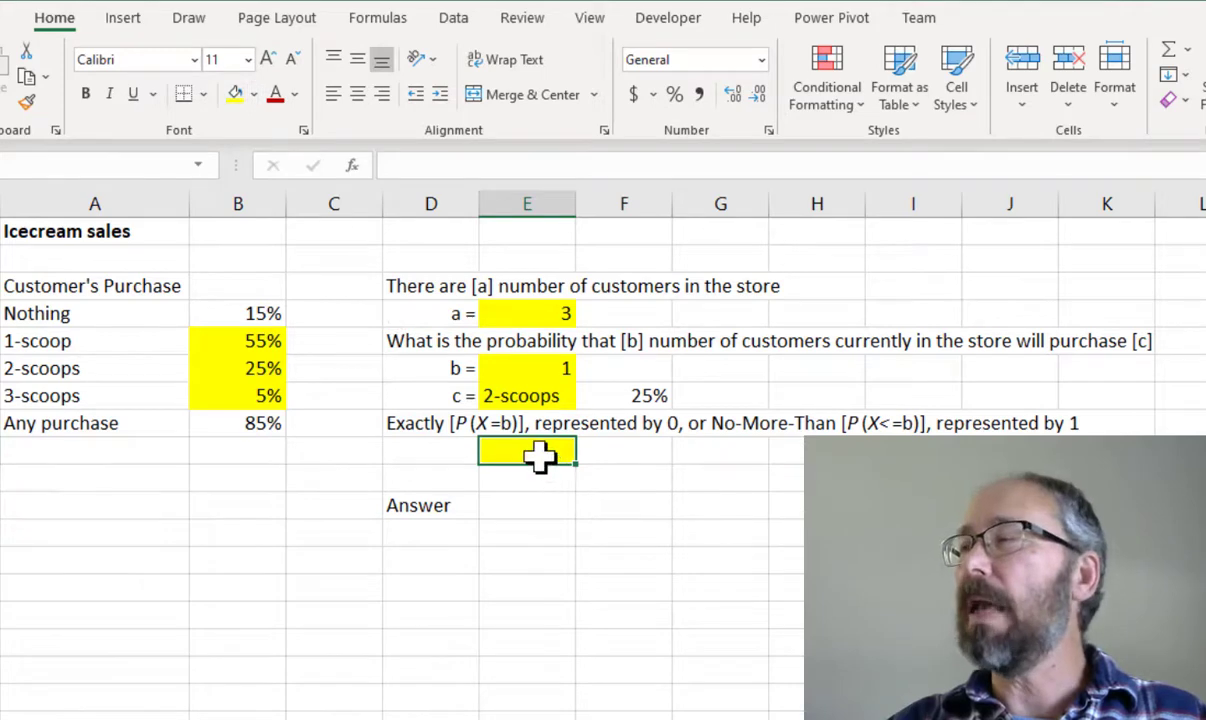
{"action": "left_click", "coordinate": [453, 18]}
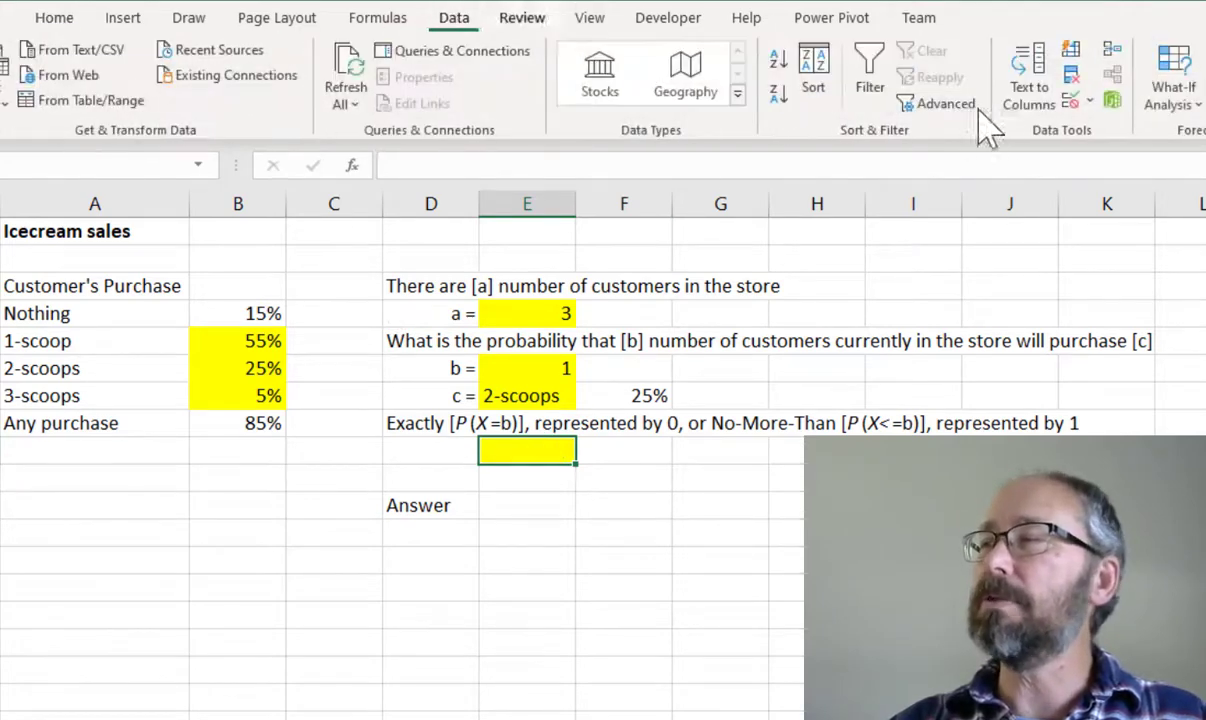
{"action": "left_click", "coordinate": [1091, 103]}
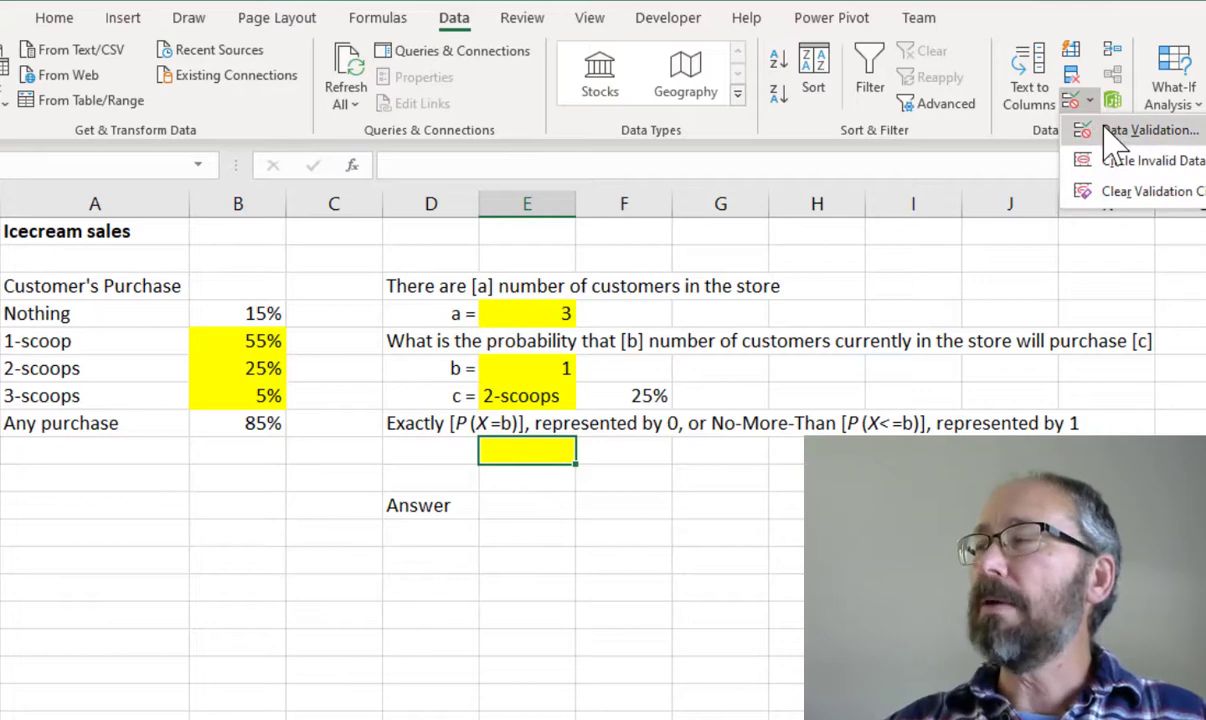
{"action": "left_click", "coordinate": [1140, 131]}
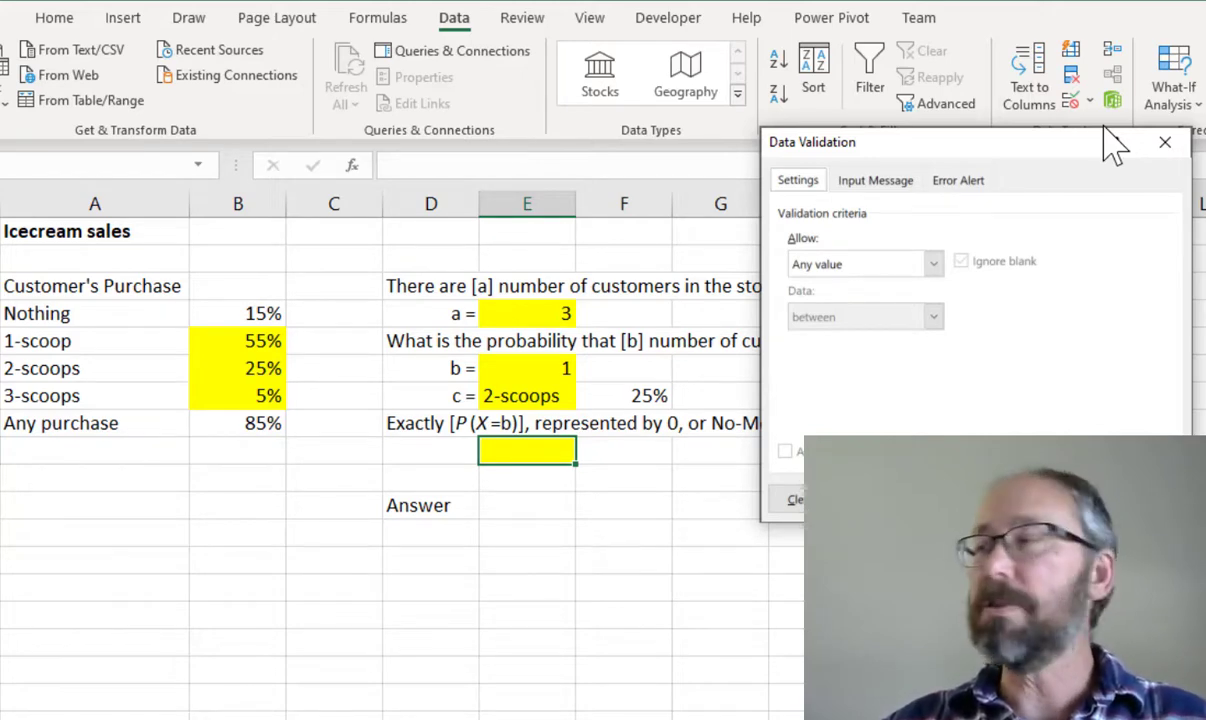
{"action": "left_click", "coordinate": [933, 265]}
{"action": "left_click", "coordinate": [815, 335]}
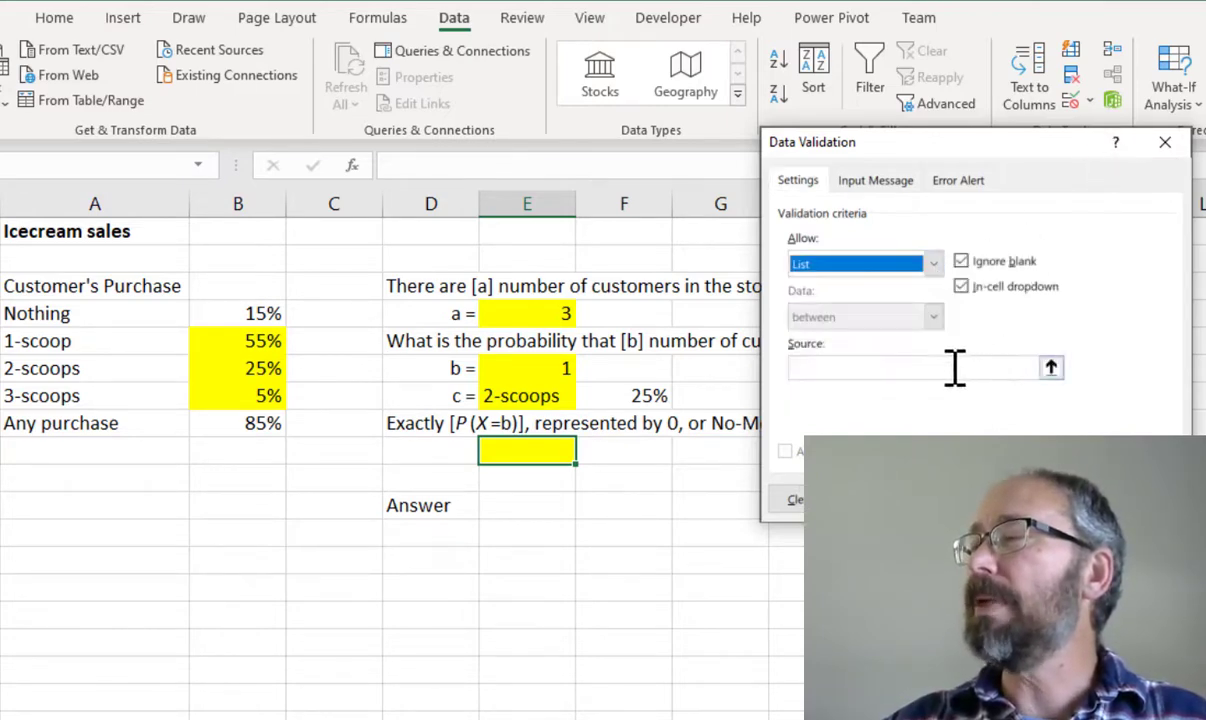
{"action": "left_click", "coordinate": [839, 368]}
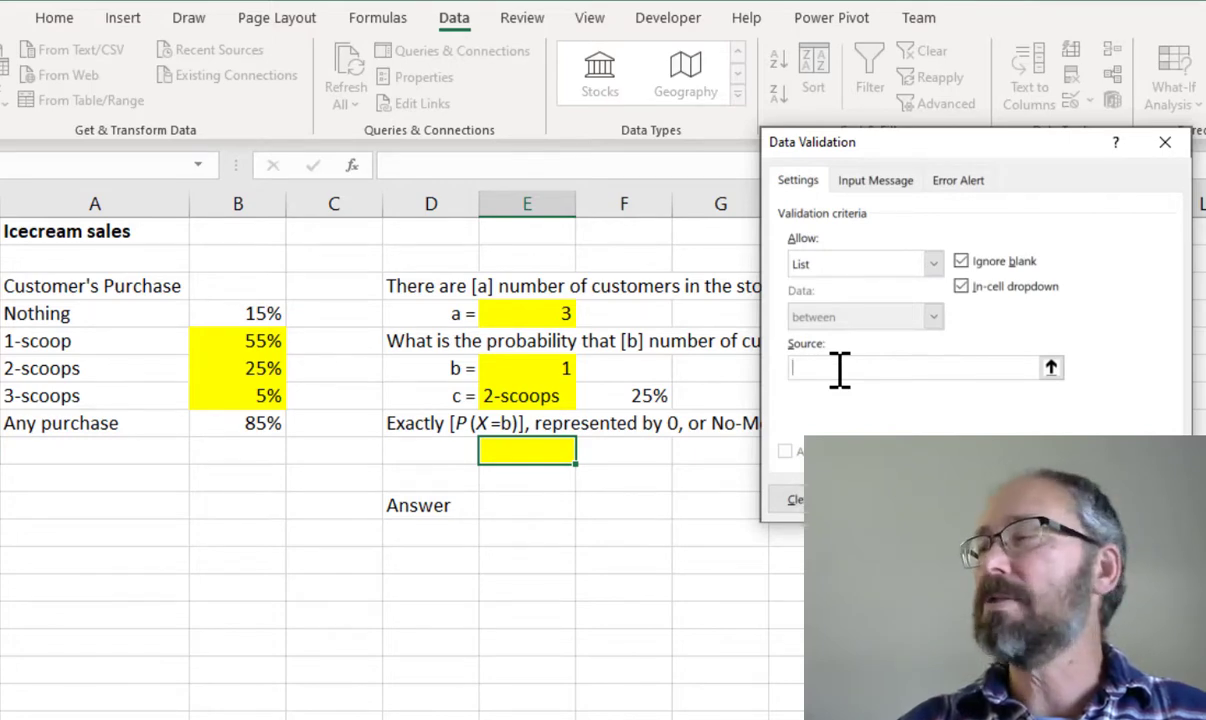
{"action": "type", "text": "\"Exac"}
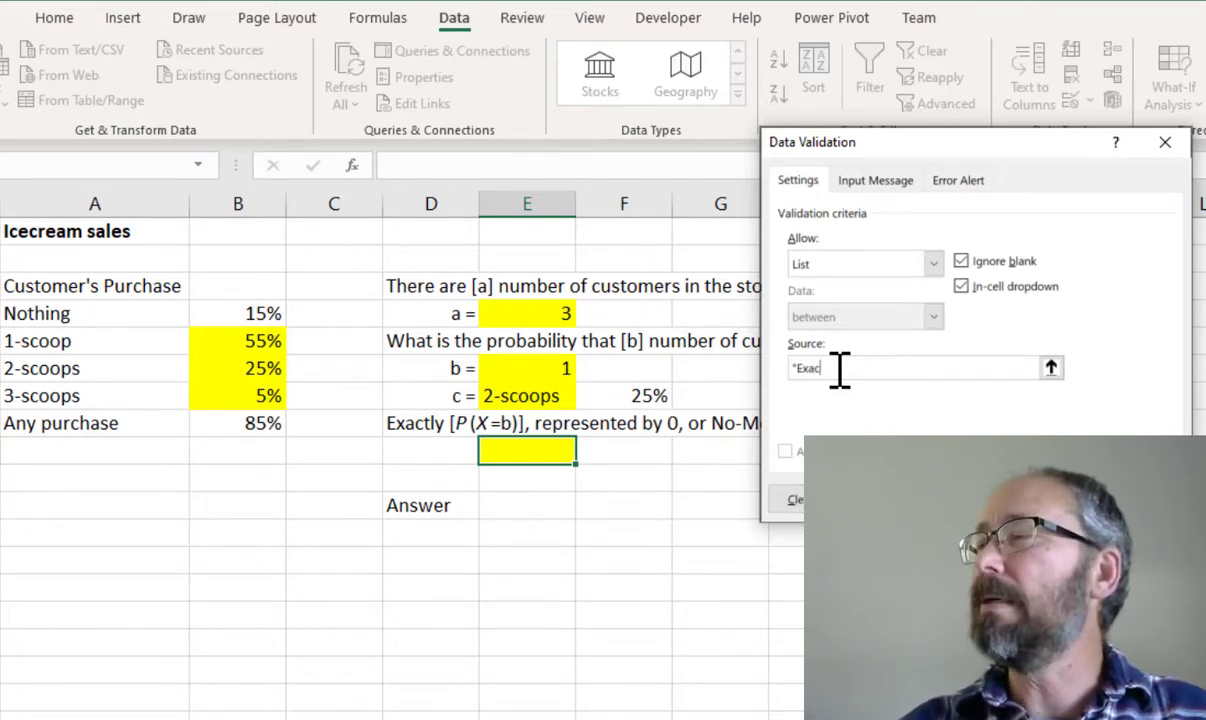
{"action": "type", "text": "tly\""}
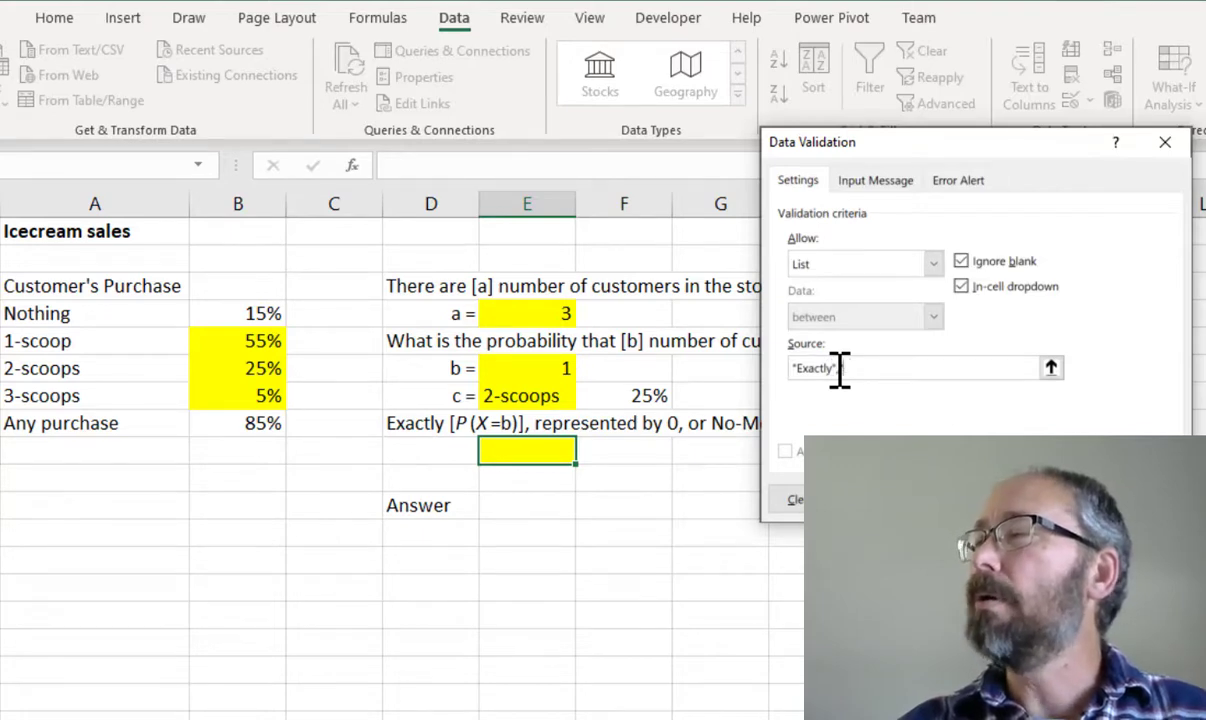
{"action": "type", "text": ",\"No-more-than"}
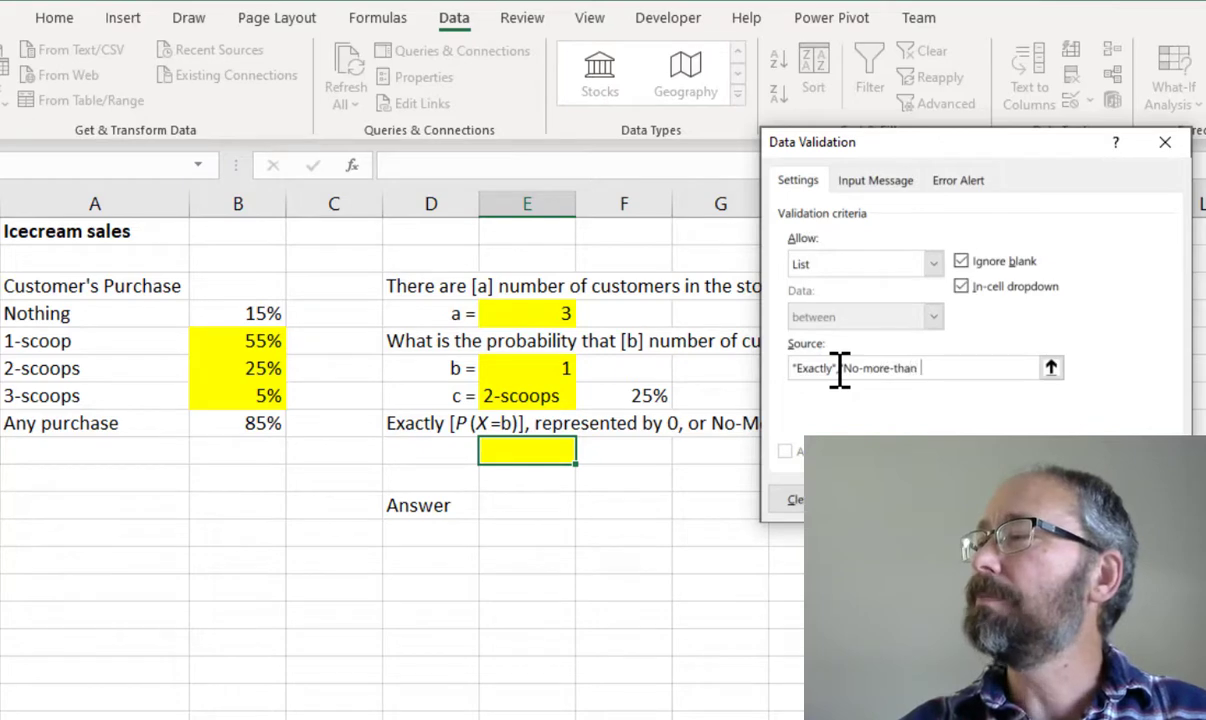
{"action": "key", "text": "Return"}
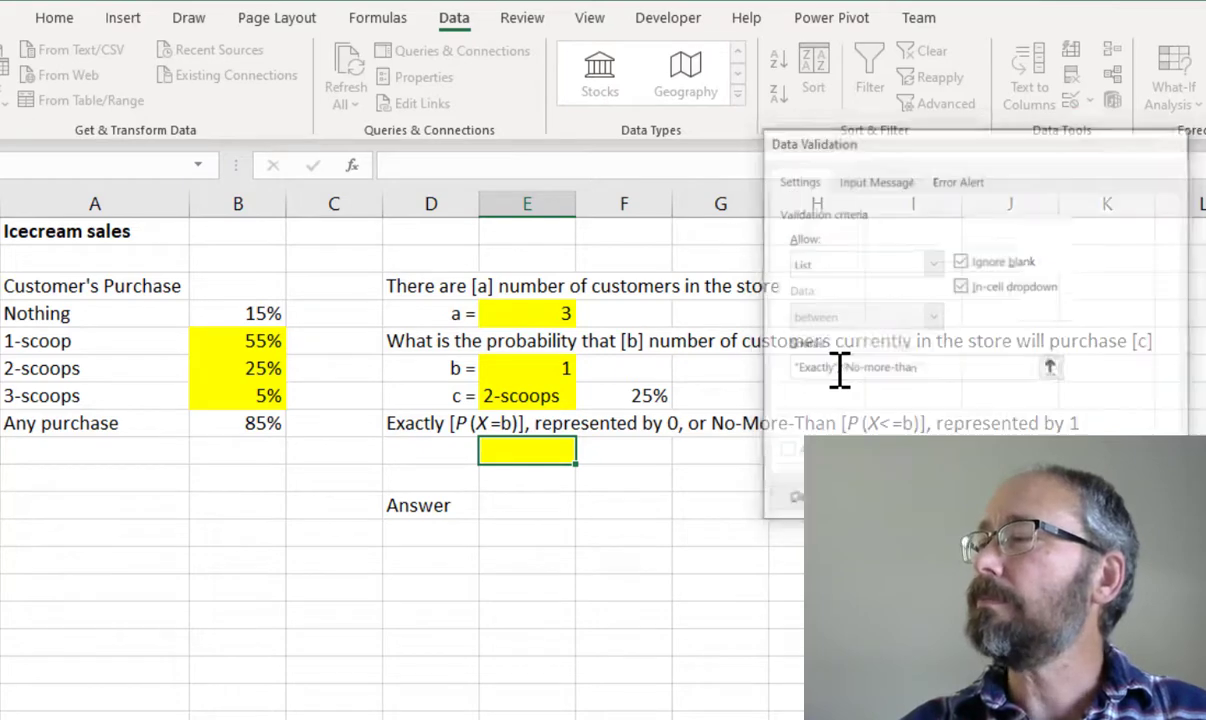
Test the list in cell E9 by choosing the quoted Exactly option, followed by the quoted No-more-than option
{"action": "left_click", "coordinate": [586, 455]}
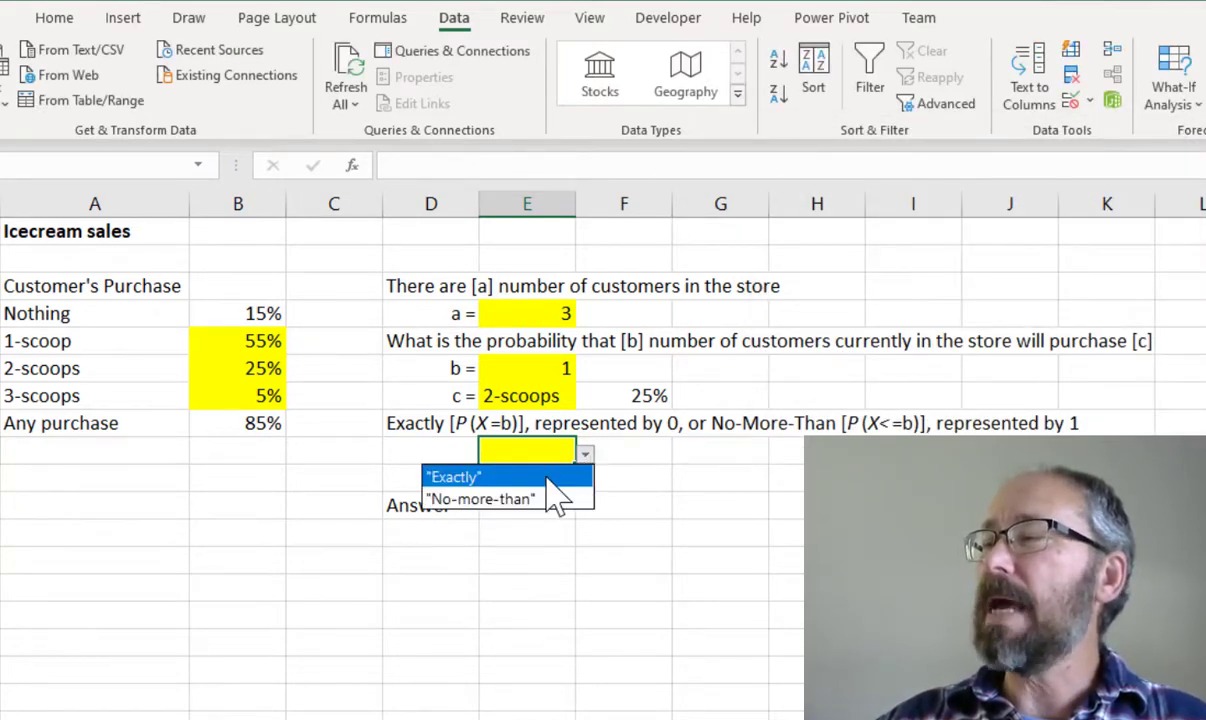
{"action": "left_click", "coordinate": [548, 478]}
{"action": "left_click", "coordinate": [586, 455]}
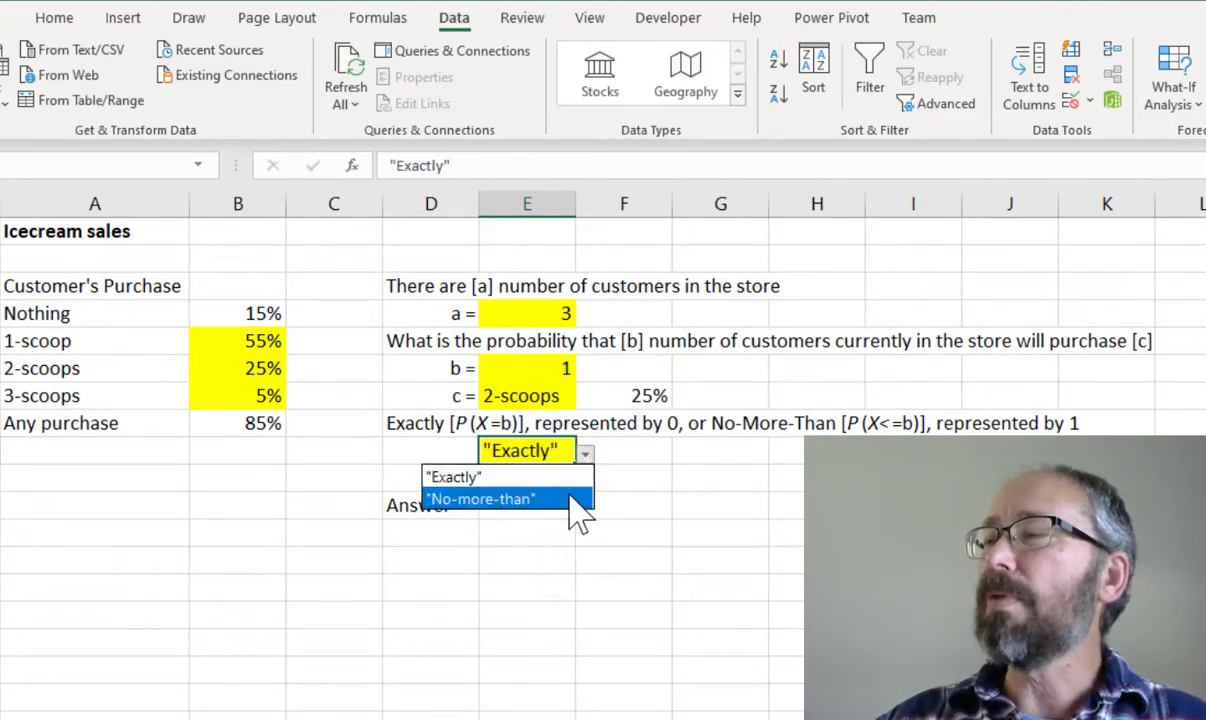
{"action": "left_click", "coordinate": [578, 499]}
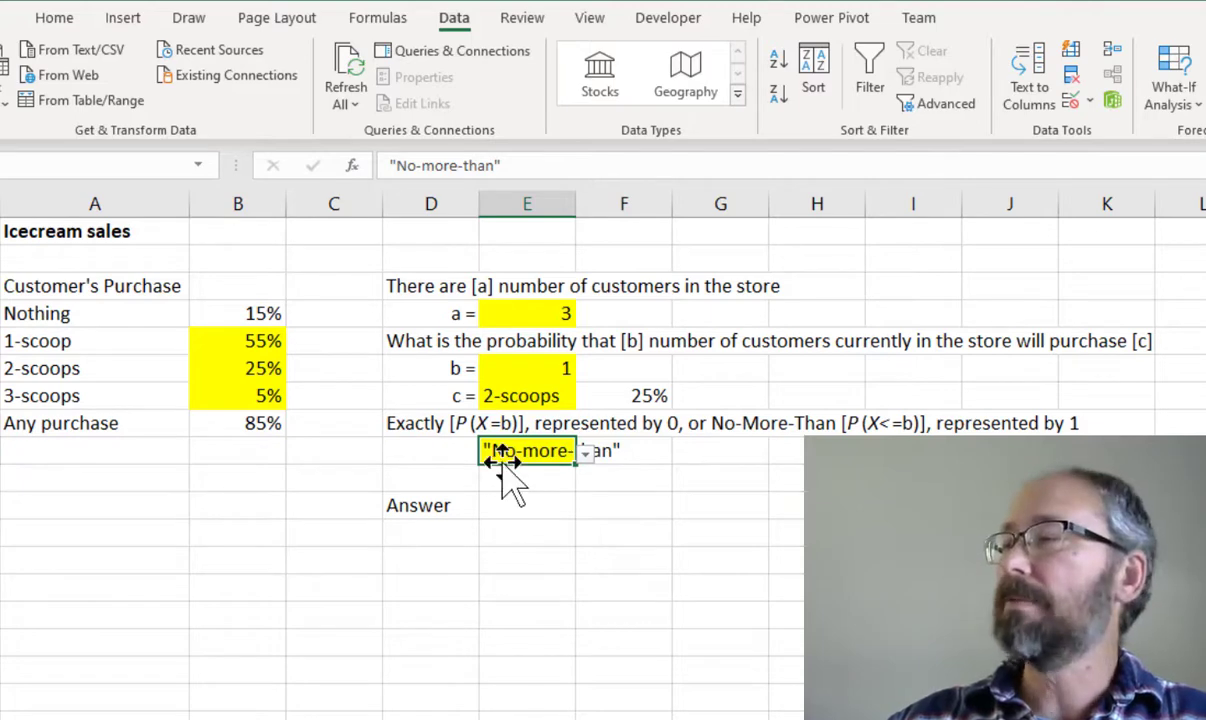
Edit the data validation of cell E9 and remove the quotation marks around Exactly in the list source
{"action": "left_click", "coordinate": [1087, 101]}
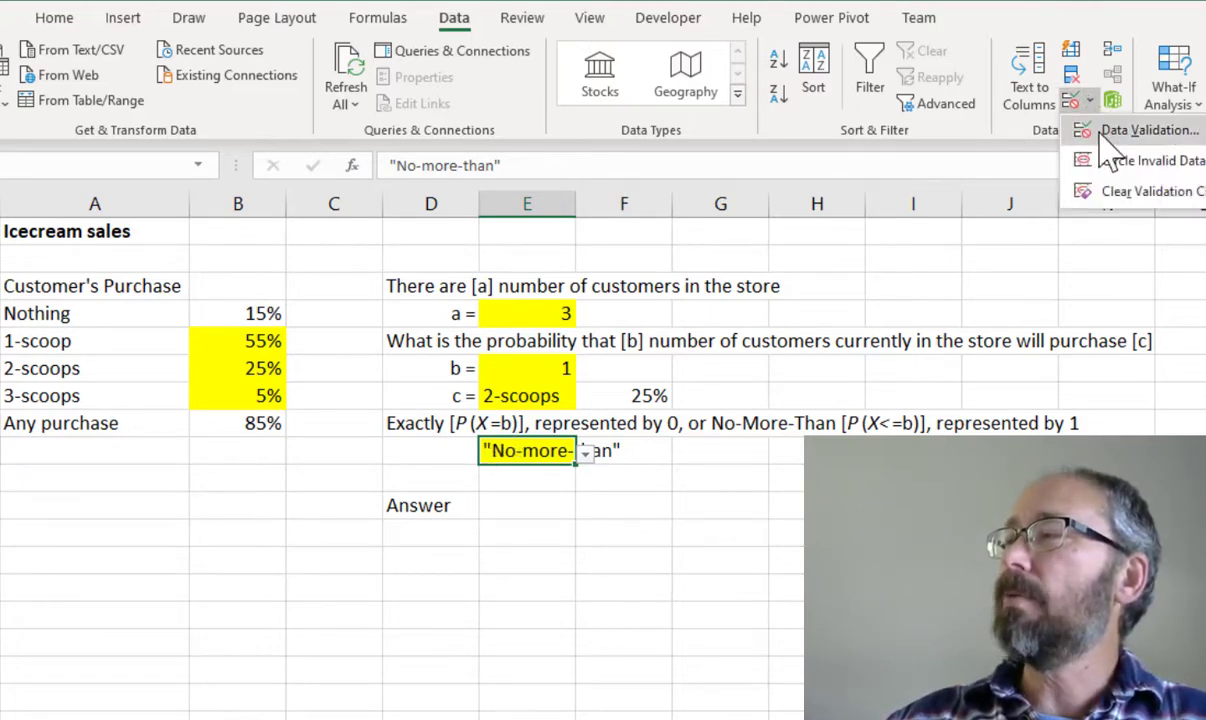
{"action": "left_click", "coordinate": [1100, 131]}
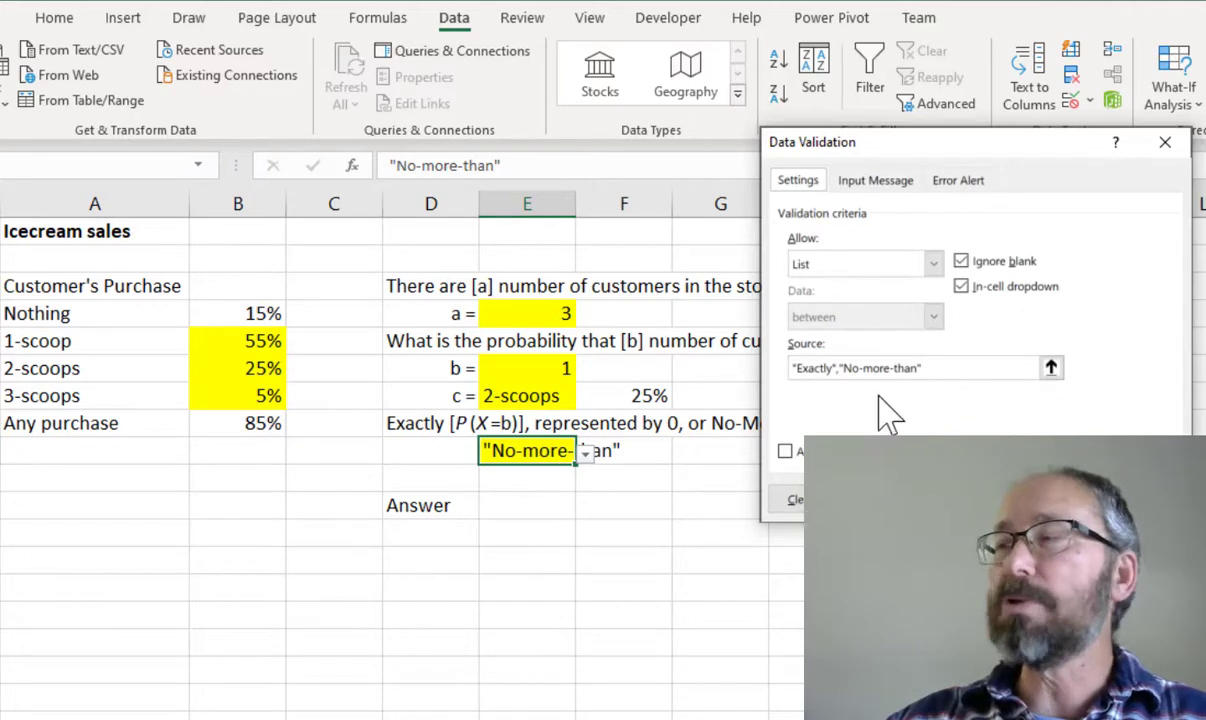
{"action": "left_click", "coordinate": [800, 369]}
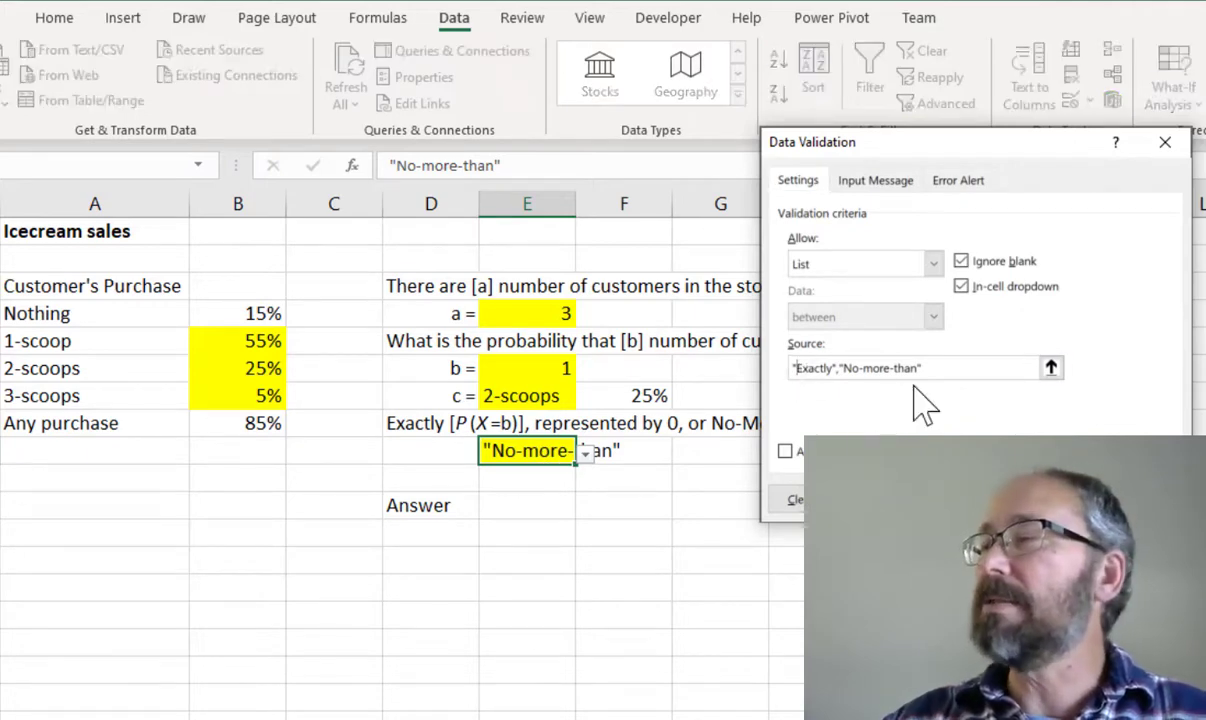
{"action": "type", "text": "="}
{"action": "key", "text": "Right"}
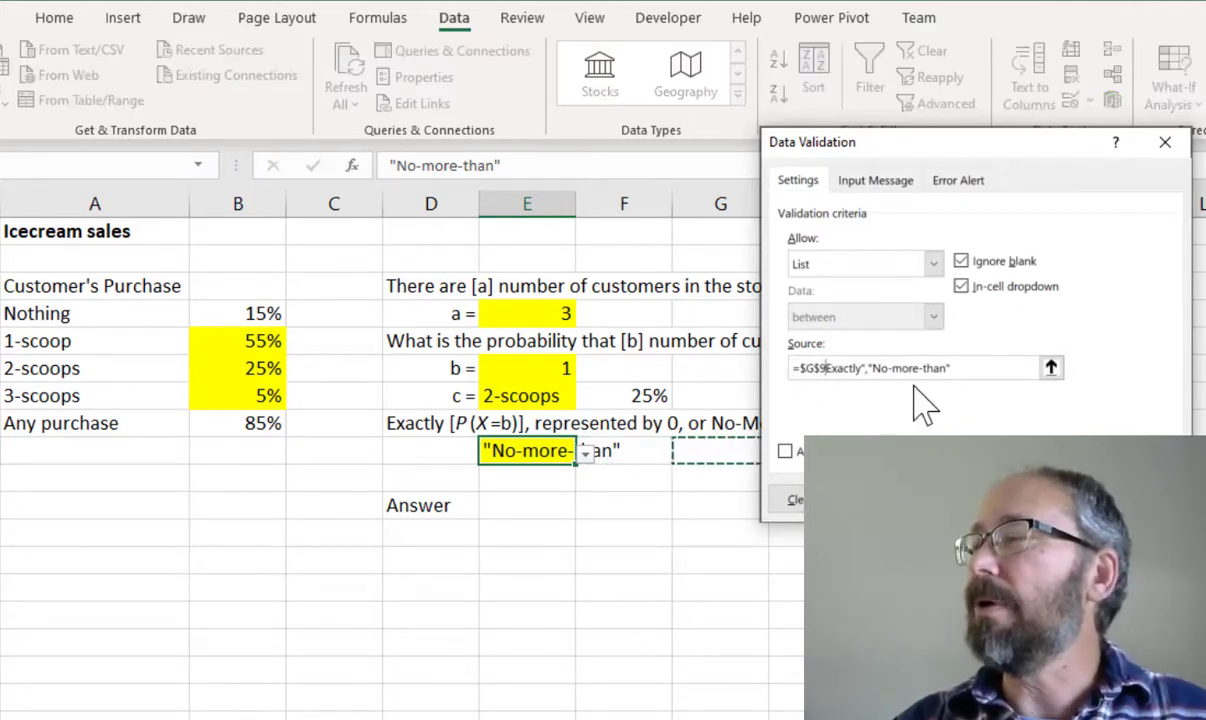
{"action": "key", "text": "BackSpace"}
{"action": "key", "text": "BackSpace"}
{"action": "key", "text": "BackSpace"}
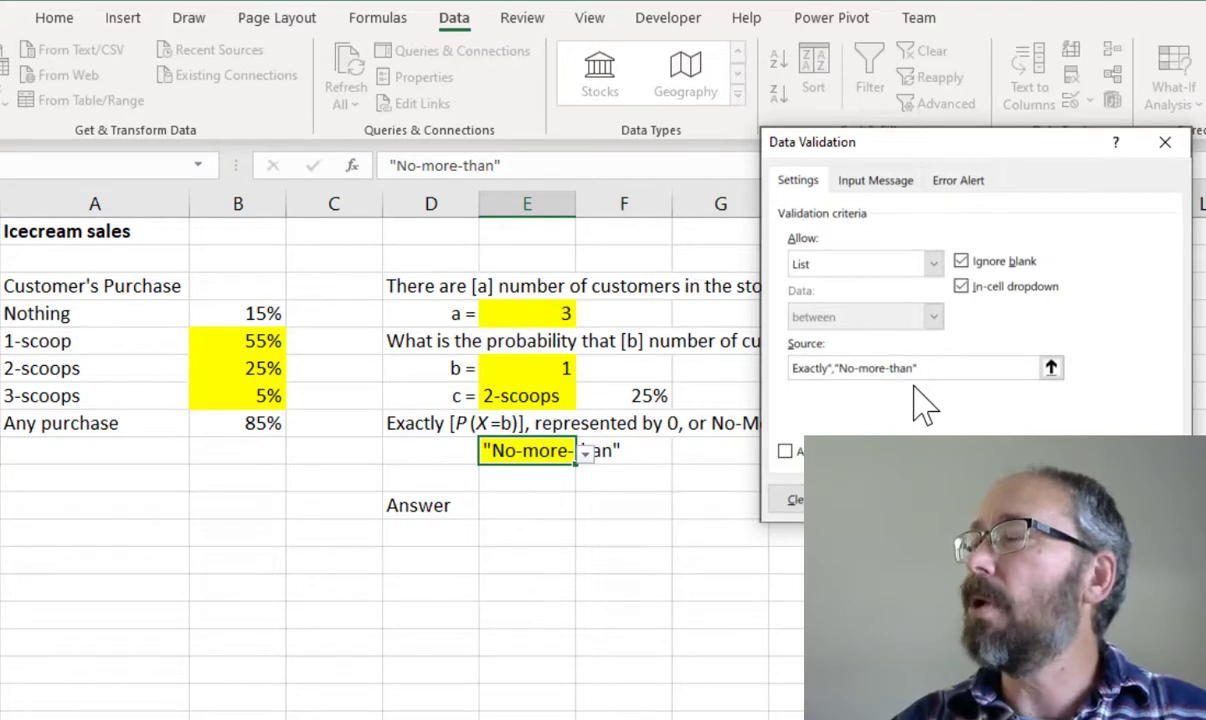
{"action": "left_click", "coordinate": [834, 367]}
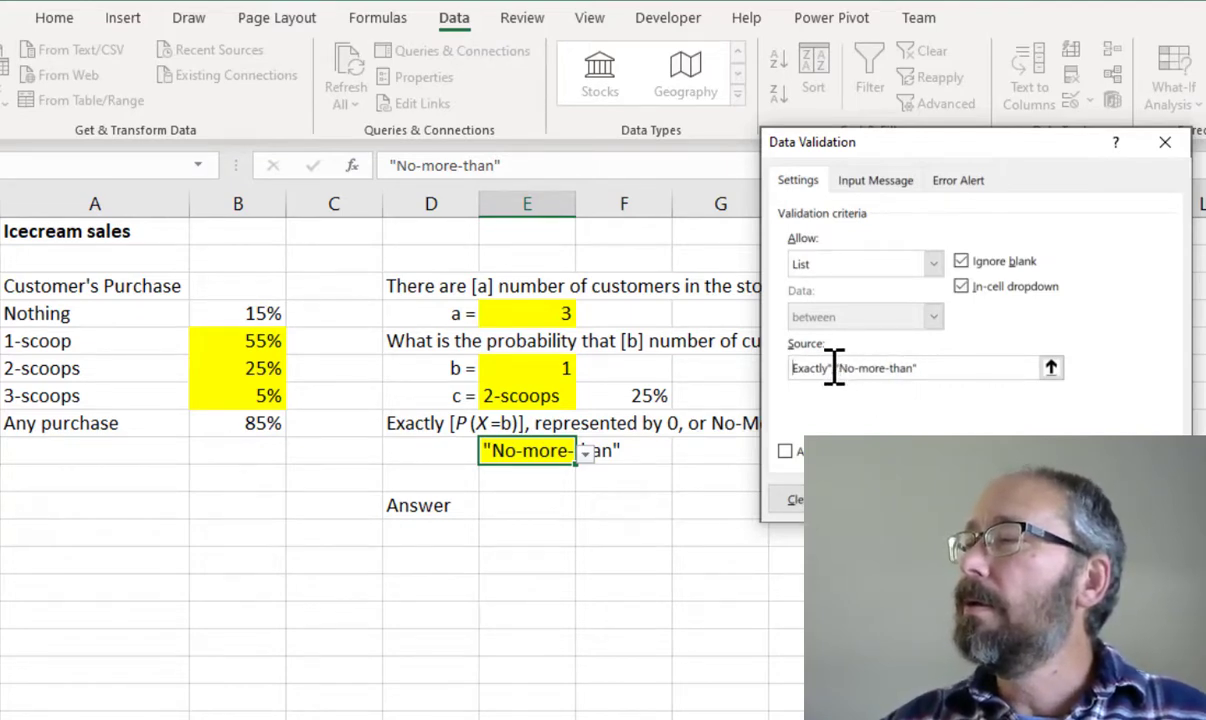
{"action": "key", "text": "BackSpace"}
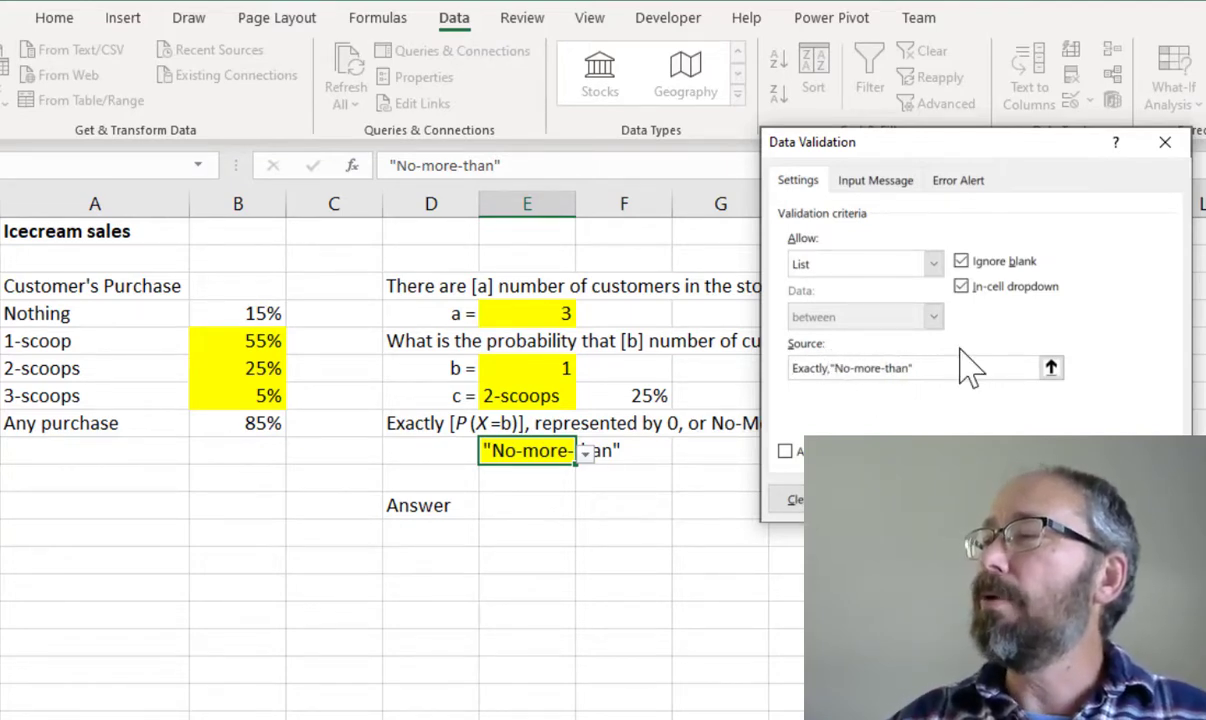
{"action": "type", "text": "+"}
{"action": "key", "text": "Right"}
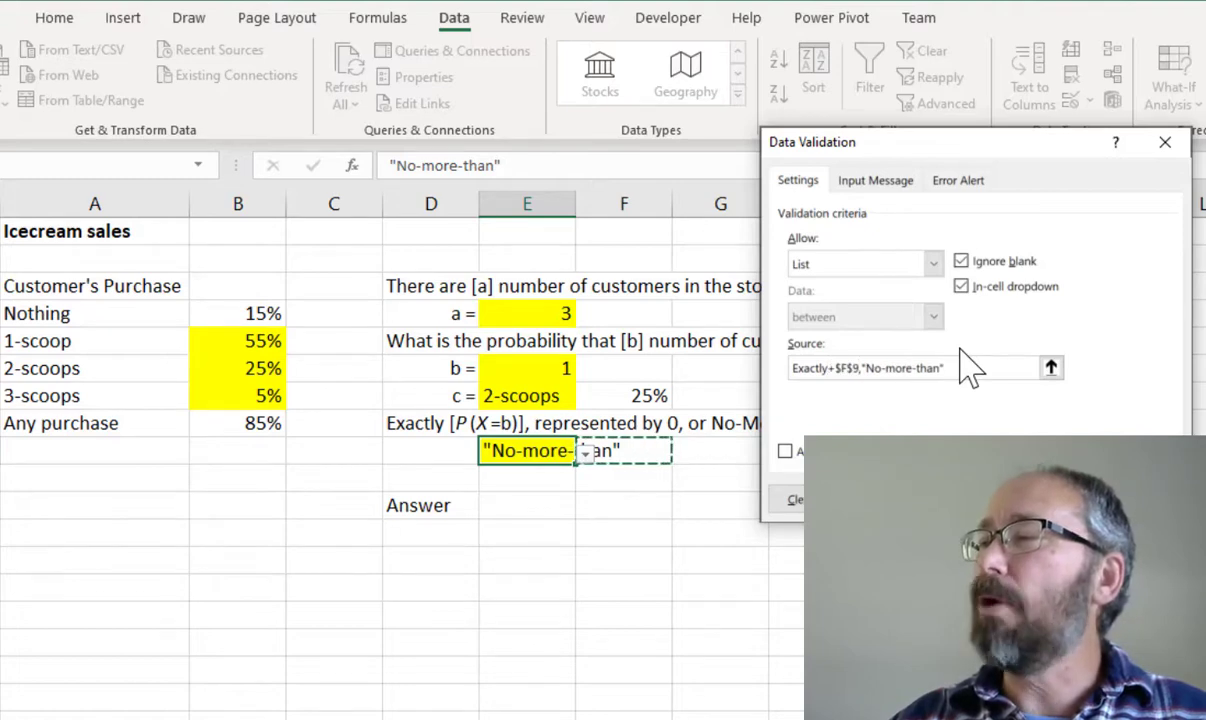
{"action": "key", "text": "BackSpace"}
{"action": "key", "text": "BackSpace"}
{"action": "key", "text": "BackSpace"}
{"action": "key", "text": "BackSpace"}
{"action": "key", "text": "BackSpace"}
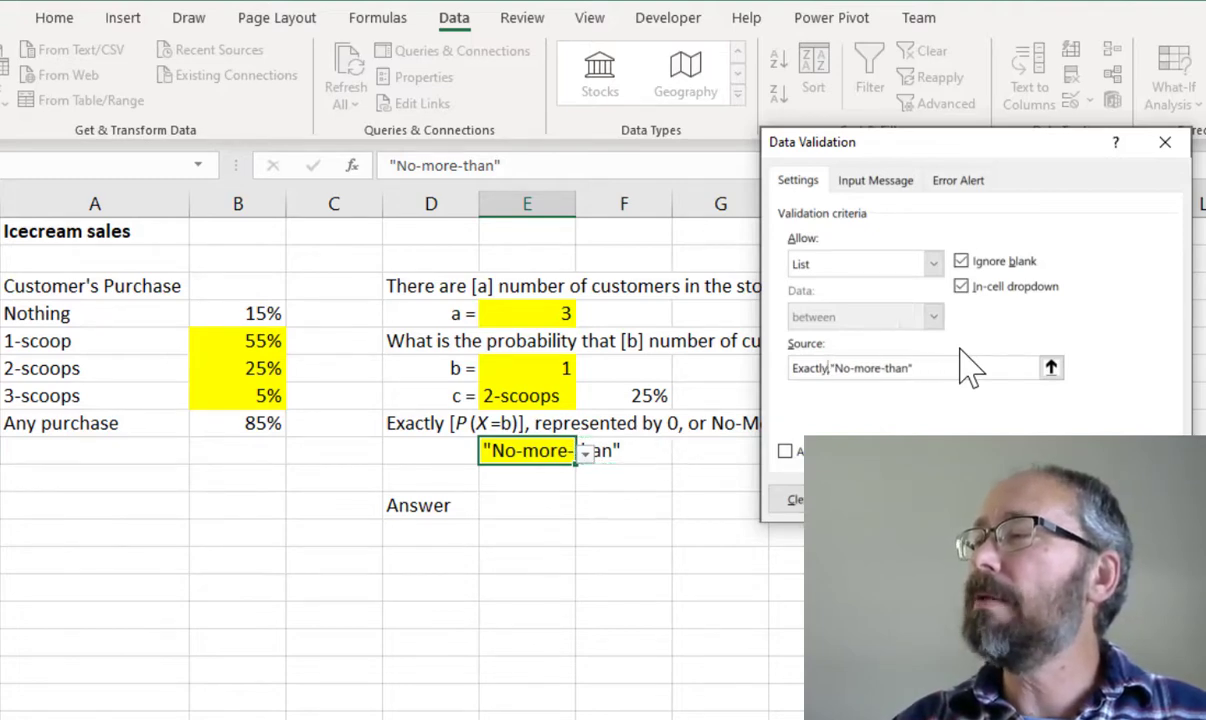
Remove the quotation marks around No-more-than so the list source reads Exactly,No-more-than, and apply the validation
{"action": "left_click", "coordinate": [833, 368]}
{"action": "key", "text": "Delete"}
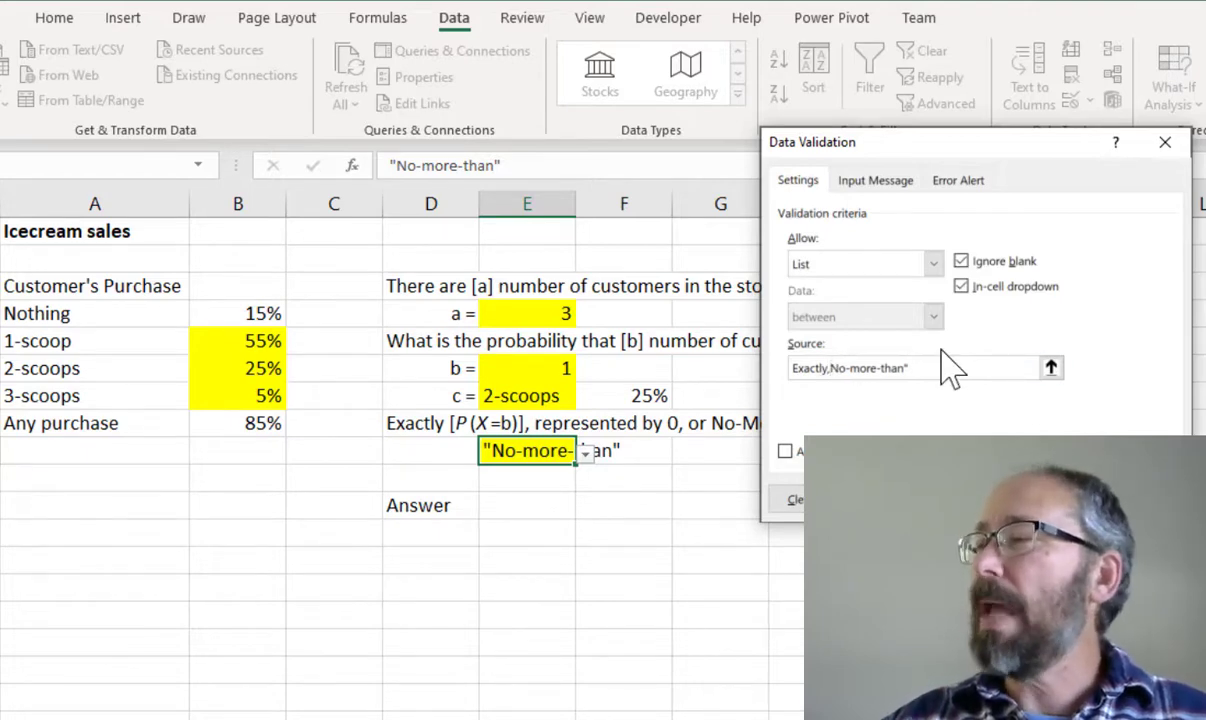
{"action": "key", "text": "End"}
{"action": "key", "text": "BackSpace"}
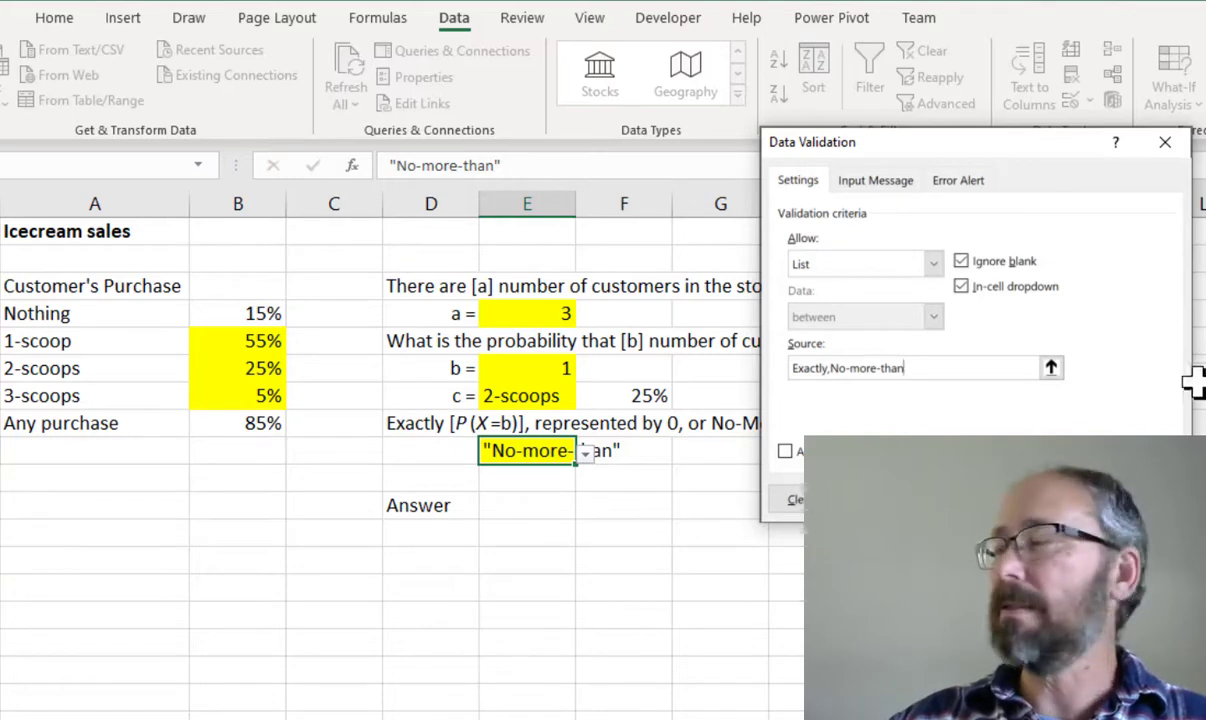
{"action": "key", "text": "Return"}
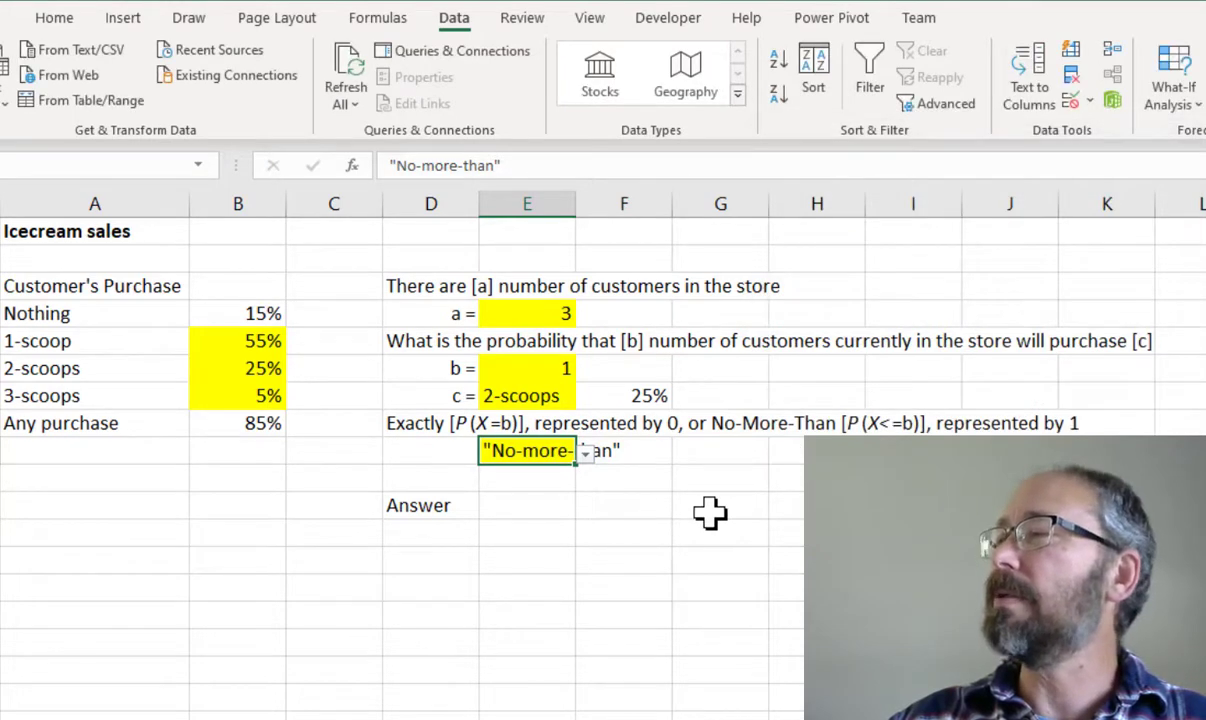
Set cell E9 to the unquoted No-more-than option from its list
{"action": "left_click", "coordinate": [518, 473]}
{"action": "left_click", "coordinate": [565, 452]}
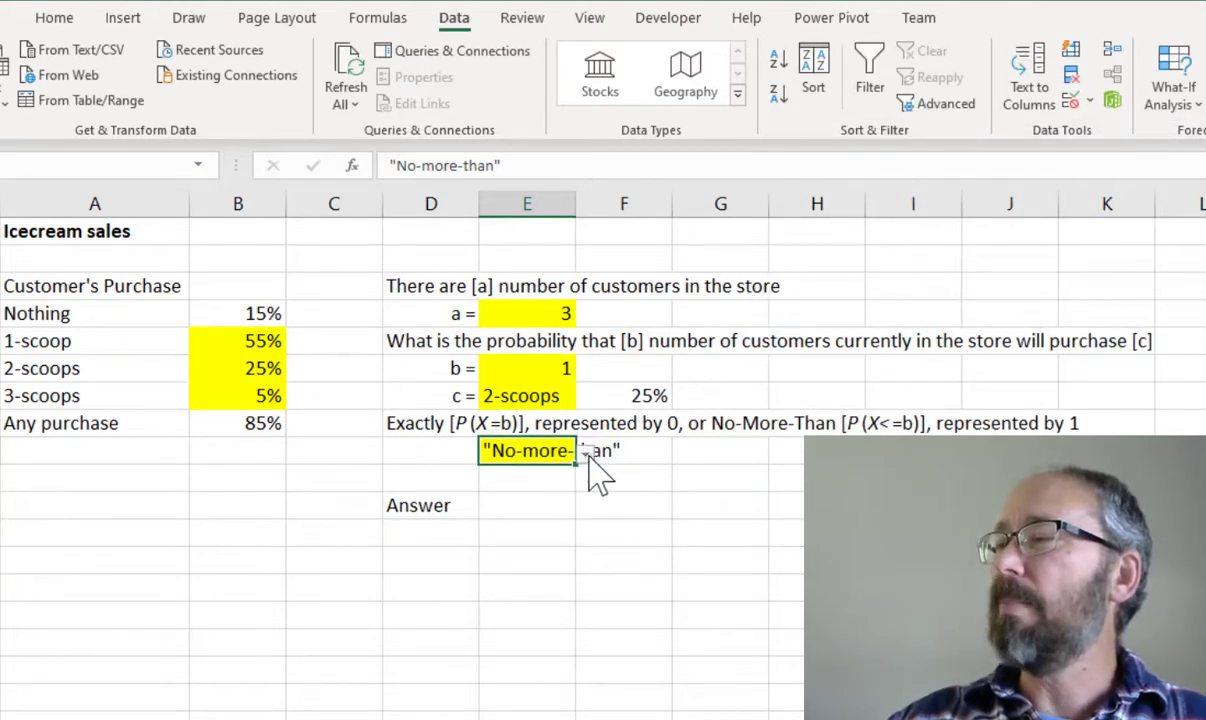
{"action": "left_click", "coordinate": [585, 452]}
{"action": "left_click", "coordinate": [555, 496]}
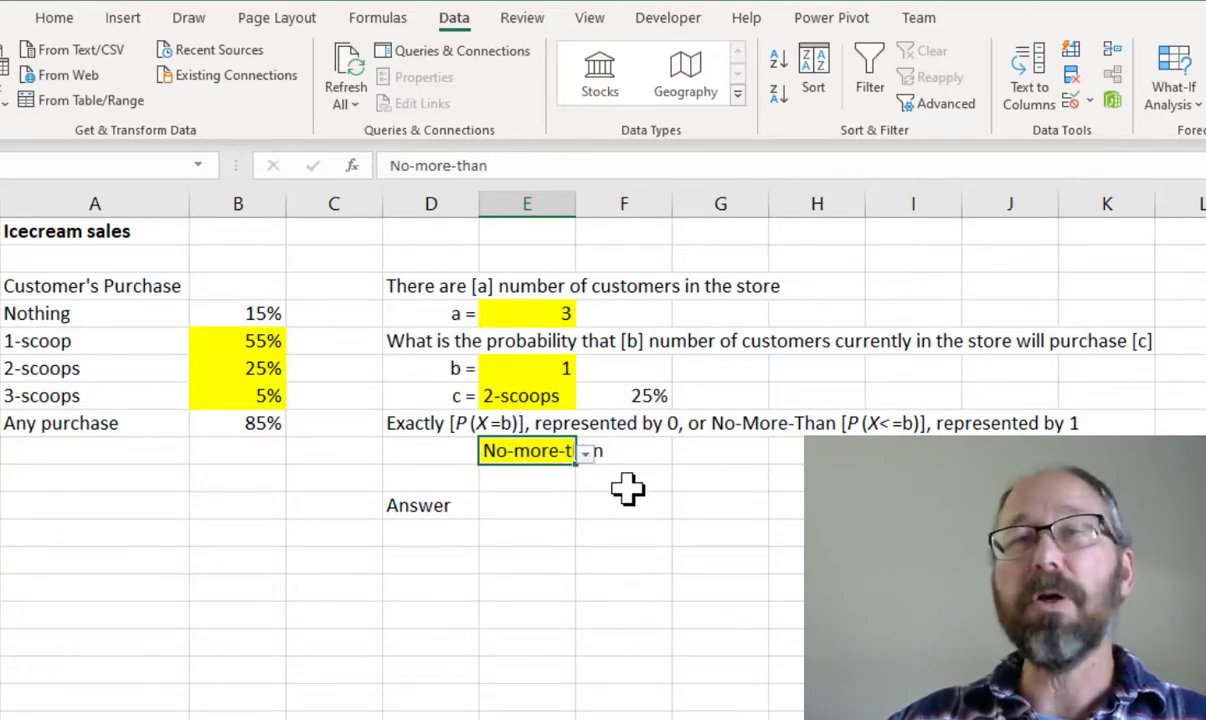
Choose Exactly and then No-more-than from the list in cell E9, and widen column E to fit the text
{"action": "left_click", "coordinate": [586, 454]}
{"action": "left_click", "coordinate": [565, 474]}
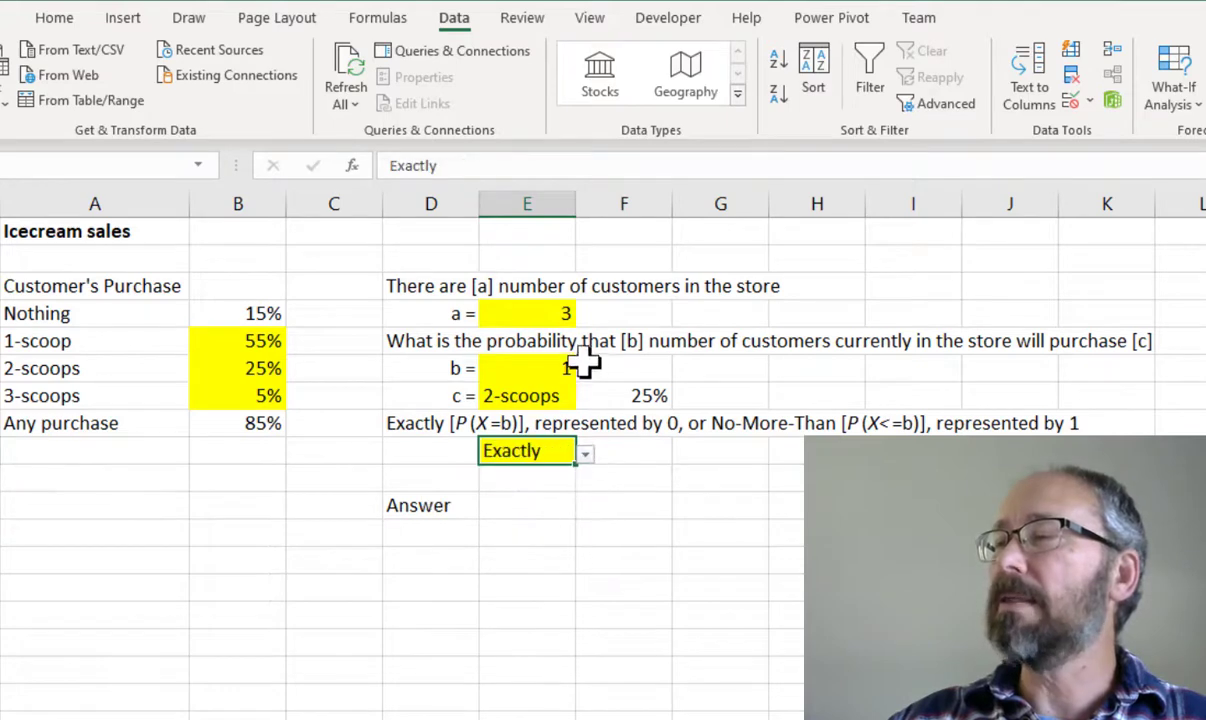
{"action": "left_click", "coordinate": [586, 455]}
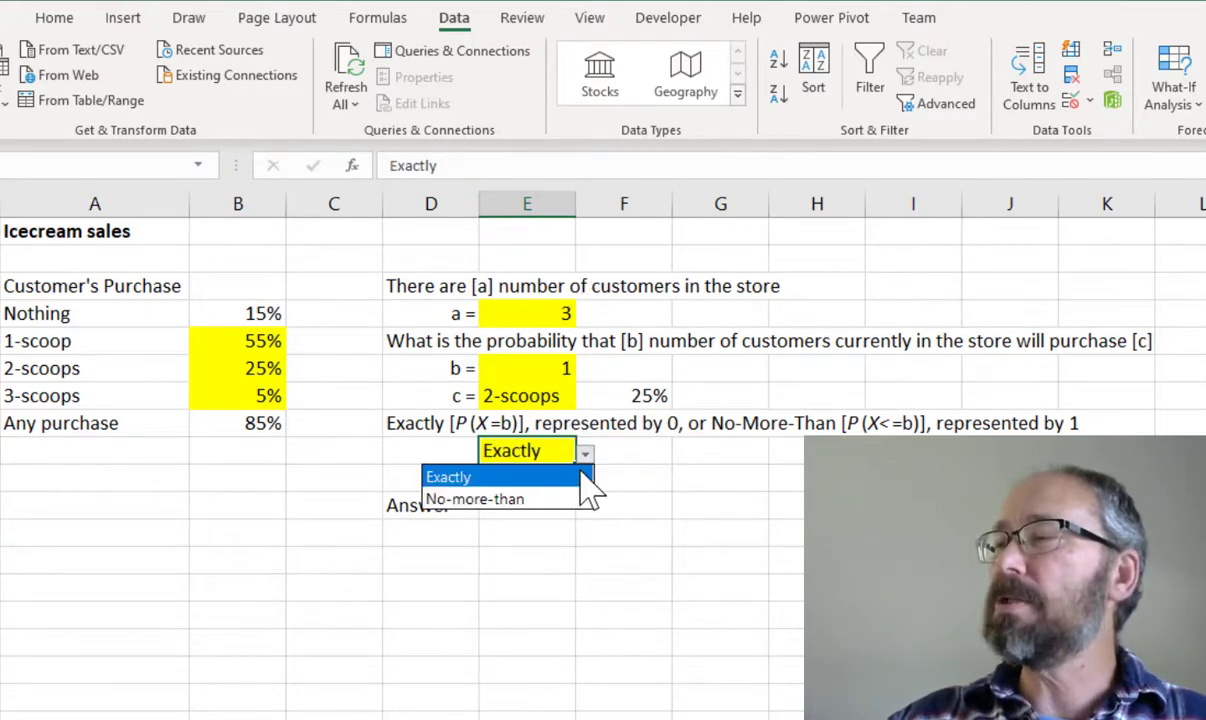
{"action": "left_click", "coordinate": [575, 499]}
{"action": "left_click_drag", "start_coordinate": [574, 201], "coordinate": [611, 197]}
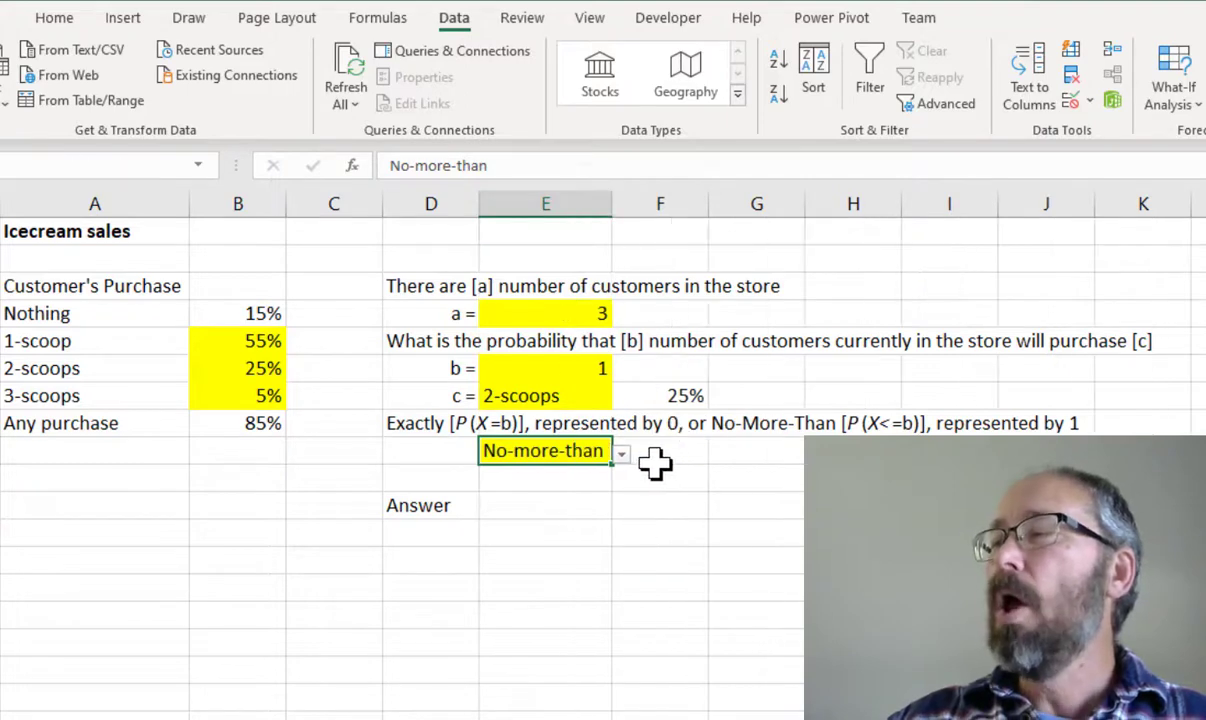
Start a SWITCH formula in cell F9 that evaluates cell E9
{"action": "left_click", "coordinate": [670, 456]}
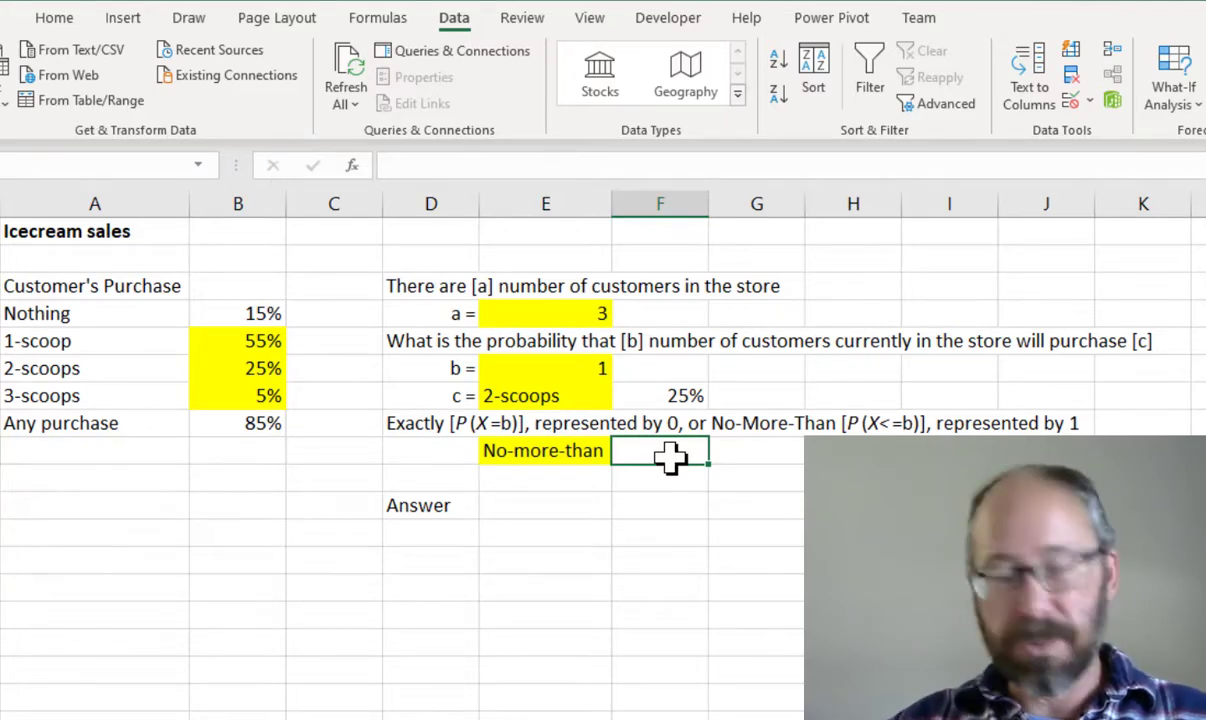
{"action": "type", "text": "="}
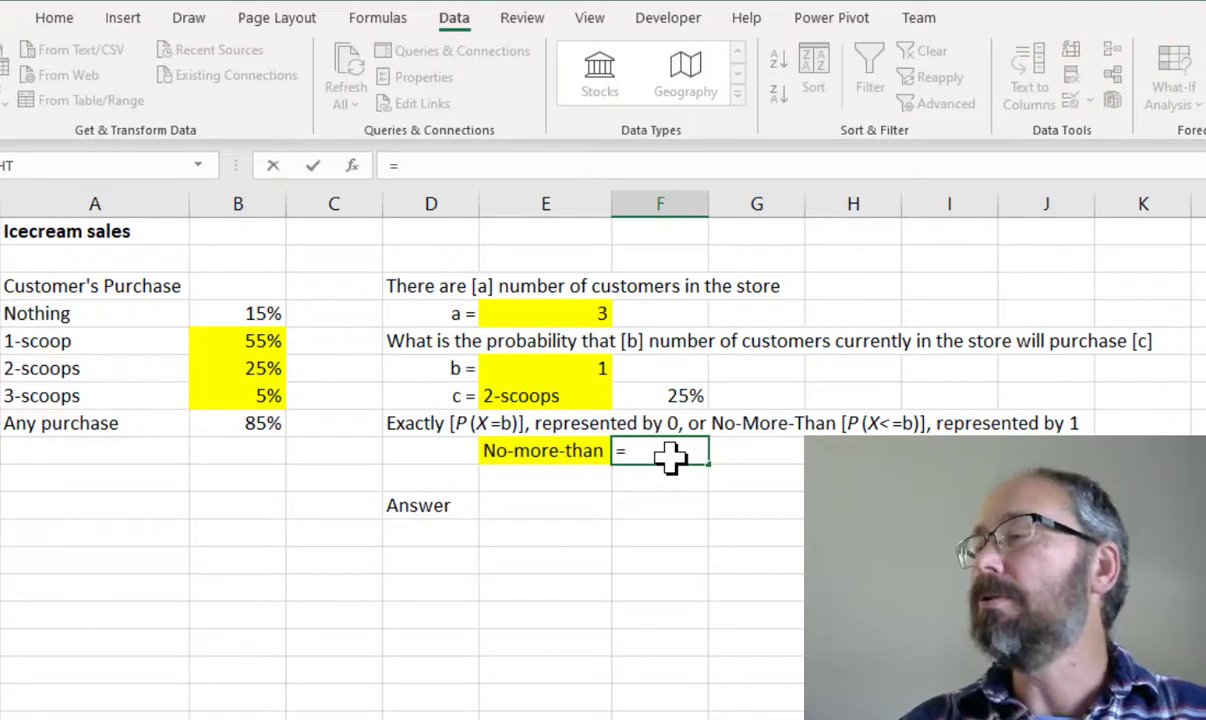
{"action": "type", "text": "Swith"}
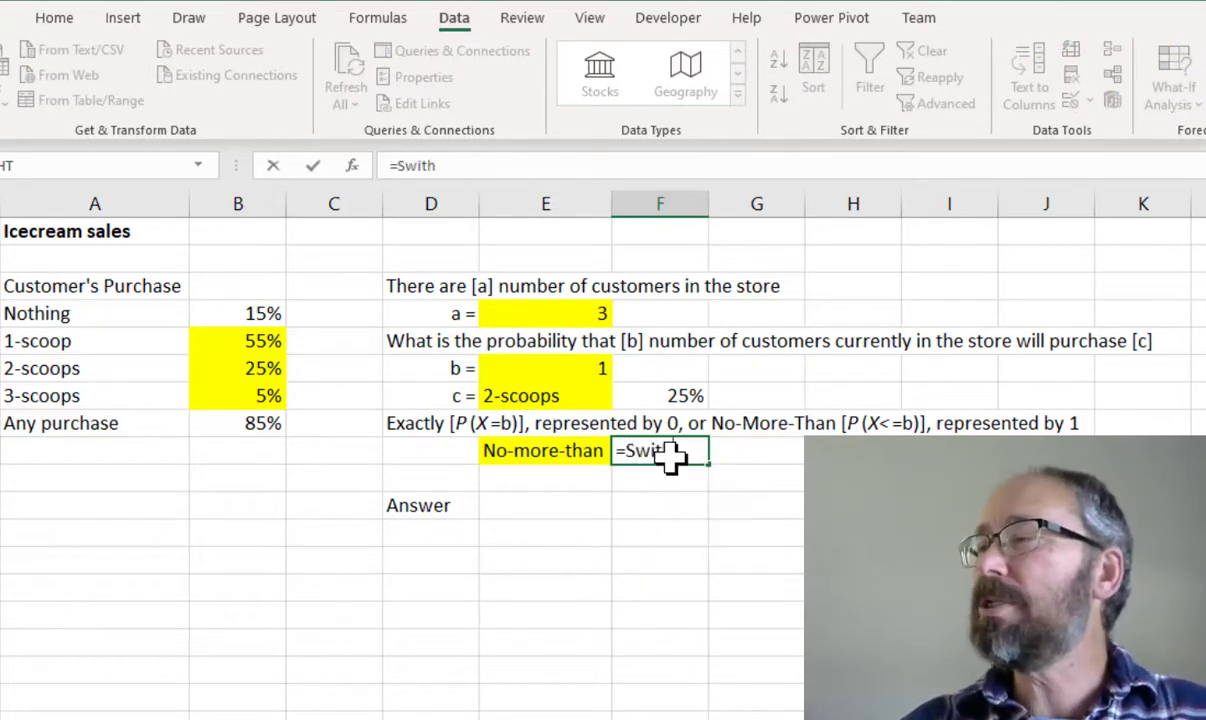
{"action": "key", "text": "BackSpace"}
{"action": "key", "text": "BackSpace"}
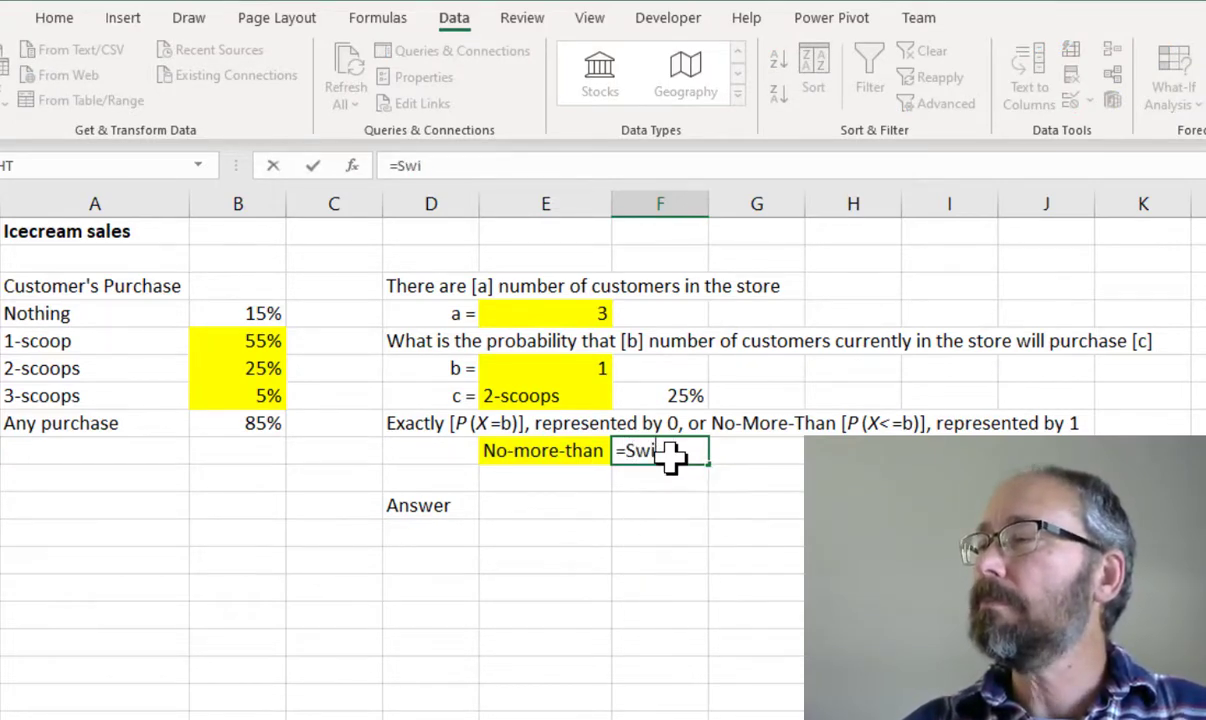
{"action": "type", "text": "TCH"}
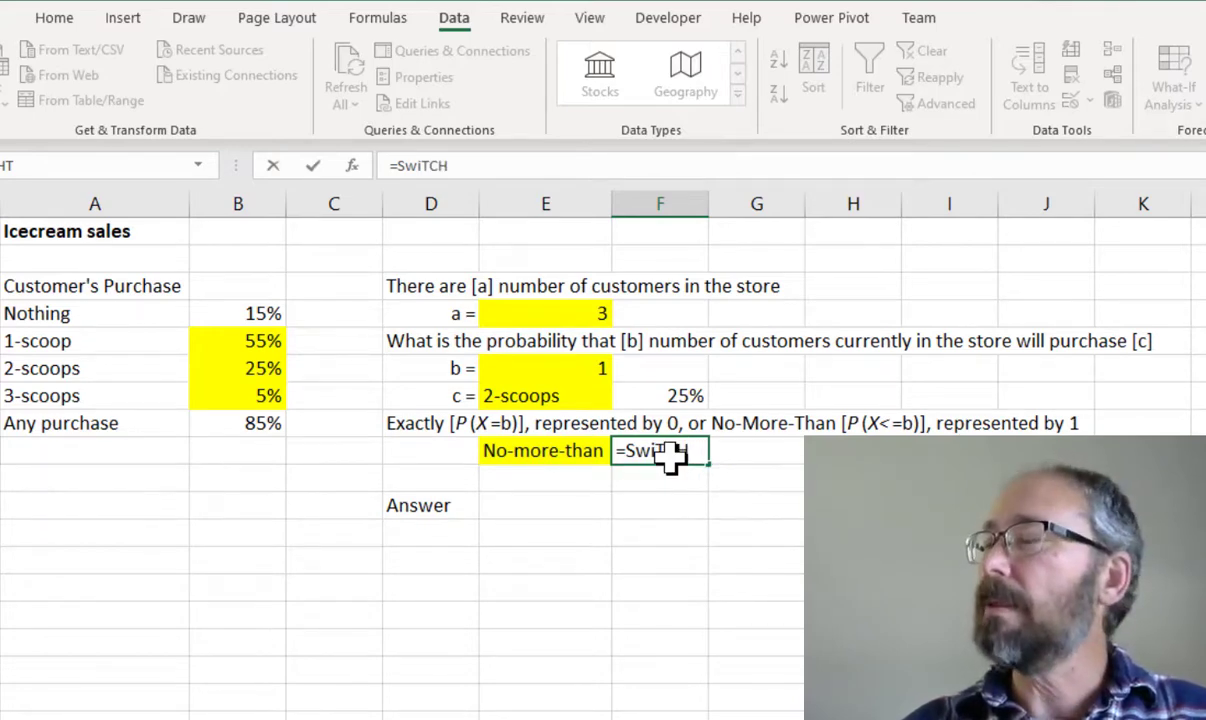
{"action": "type", "text": "("}
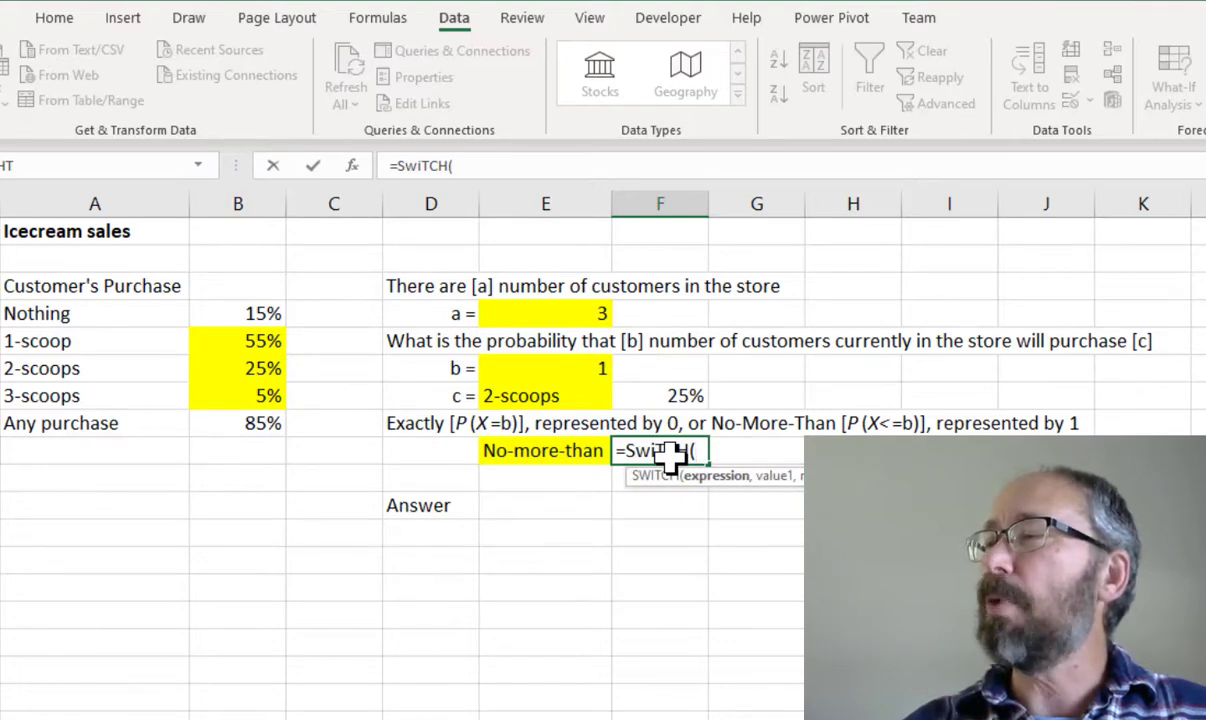
{"action": "type", "text": "E9"}
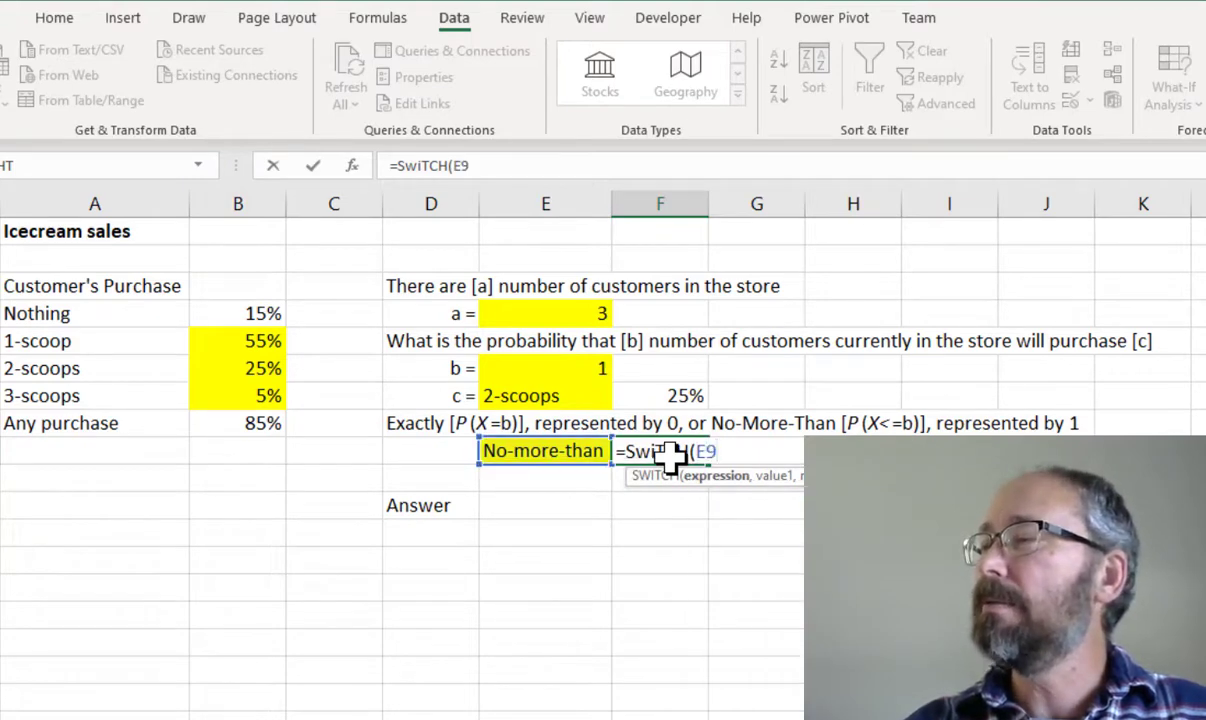
Add "Exactly" as the first value of the SWITCH formula, with 0 as its result
{"action": "type", "text": ",\""}
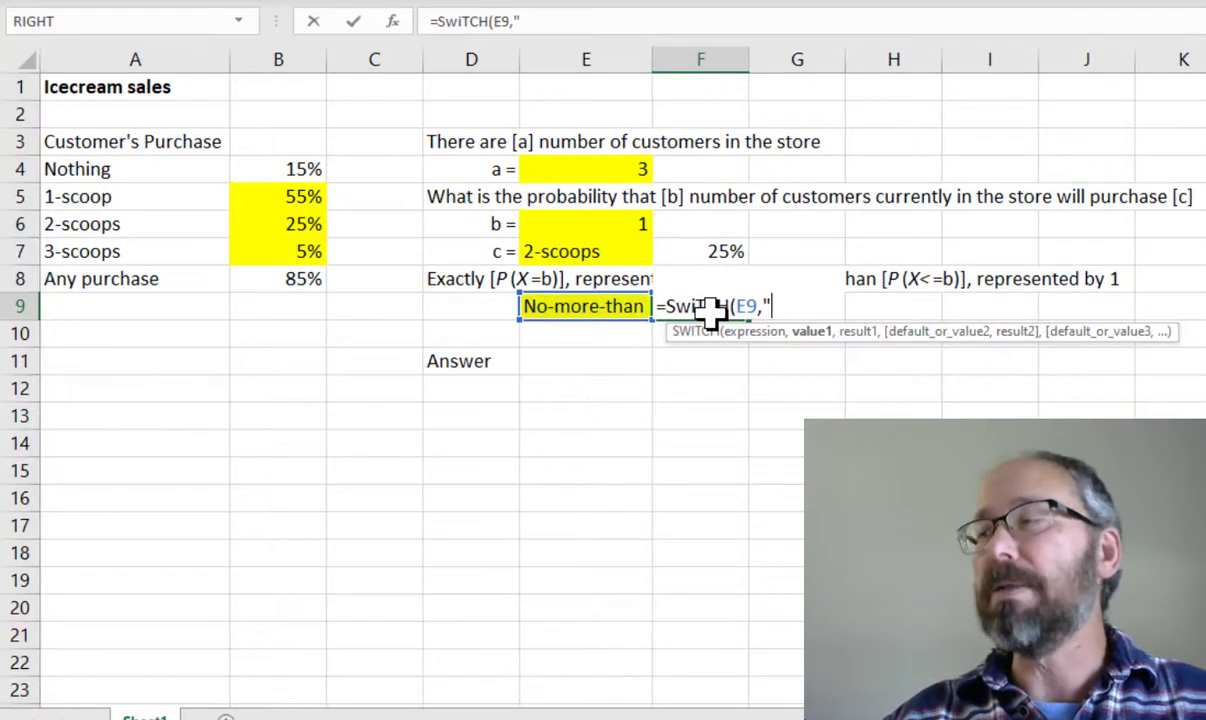
{"action": "type", "text": "Exact"}
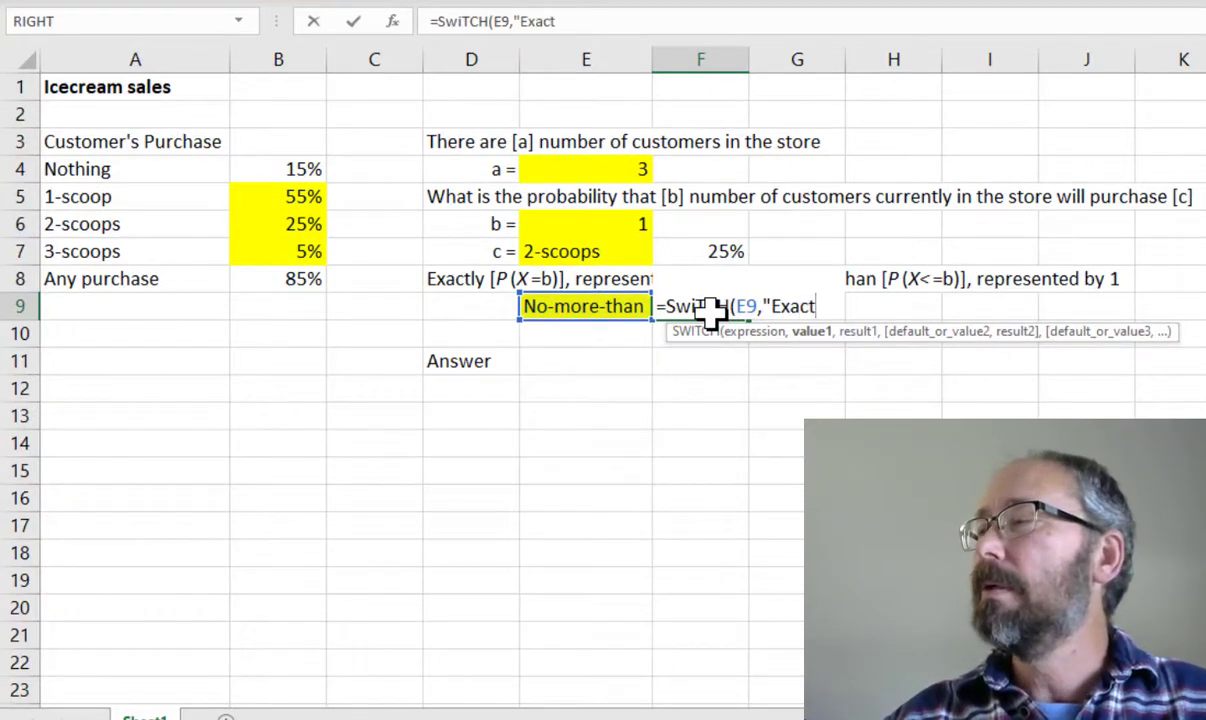
{"action": "type", "text": "ly\","}
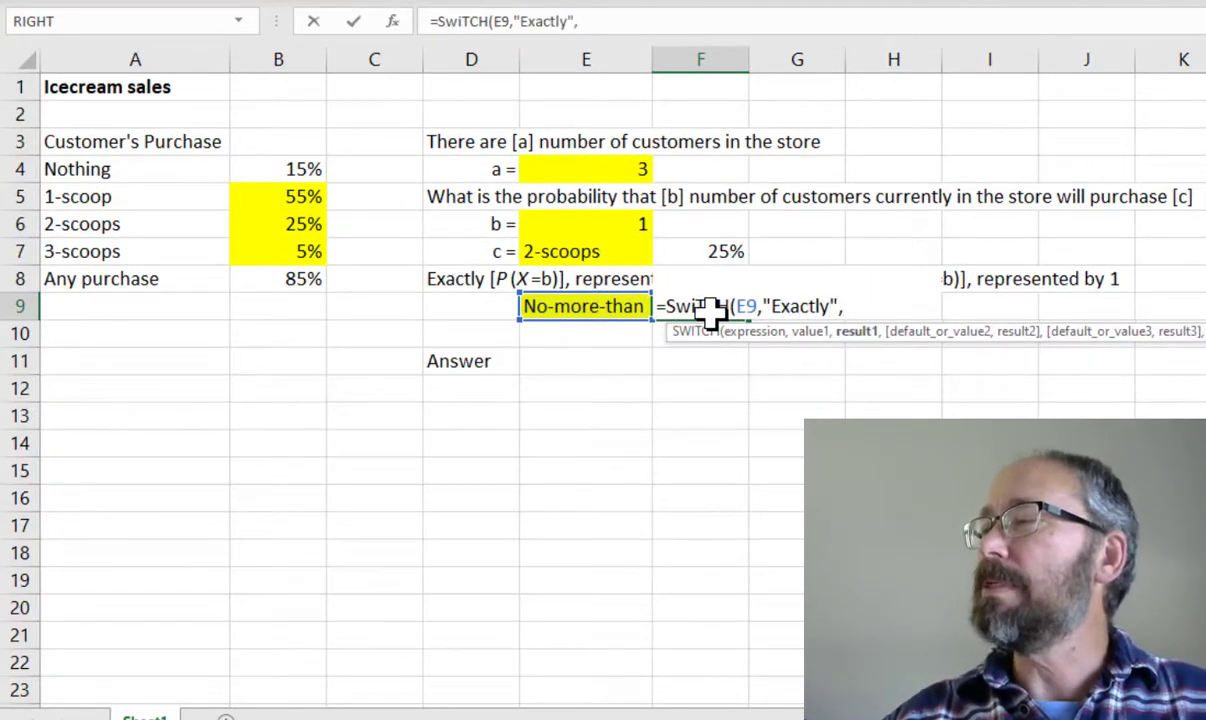
{"action": "type", "text": "0,\""}
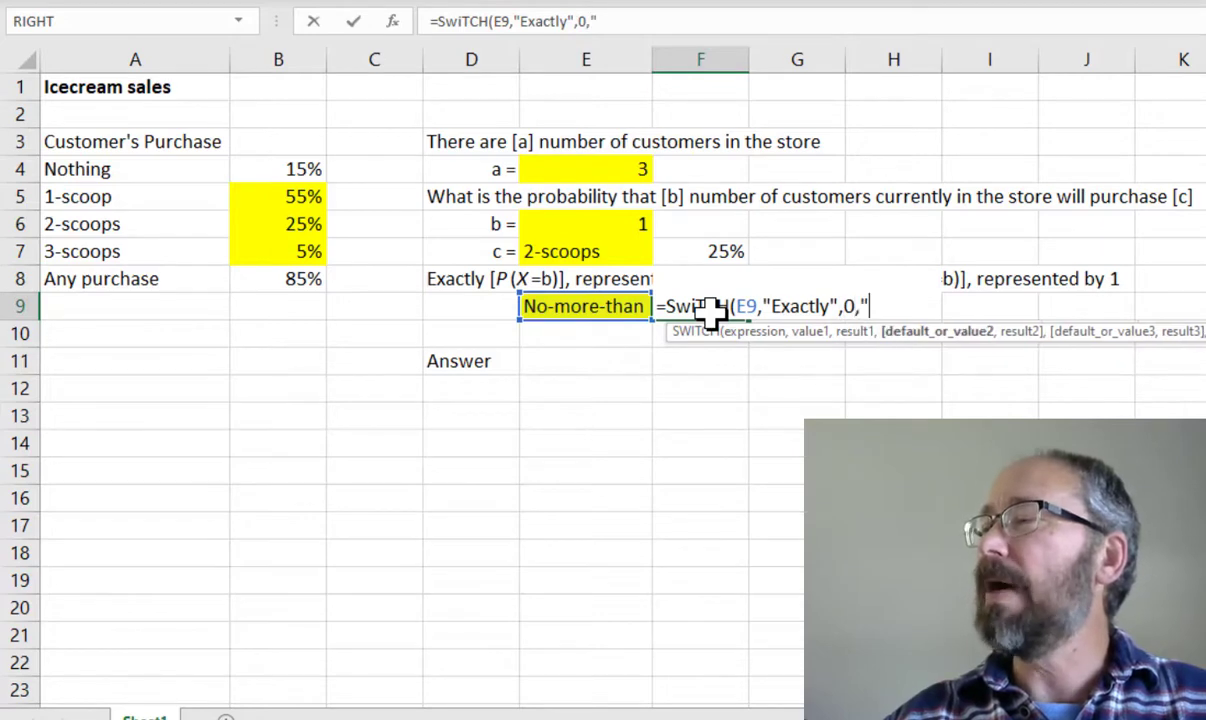
Add "No-more-than" as the second value of the SWITCH formula, with 1 as its result
{"action": "type", "text": "No-mo"}
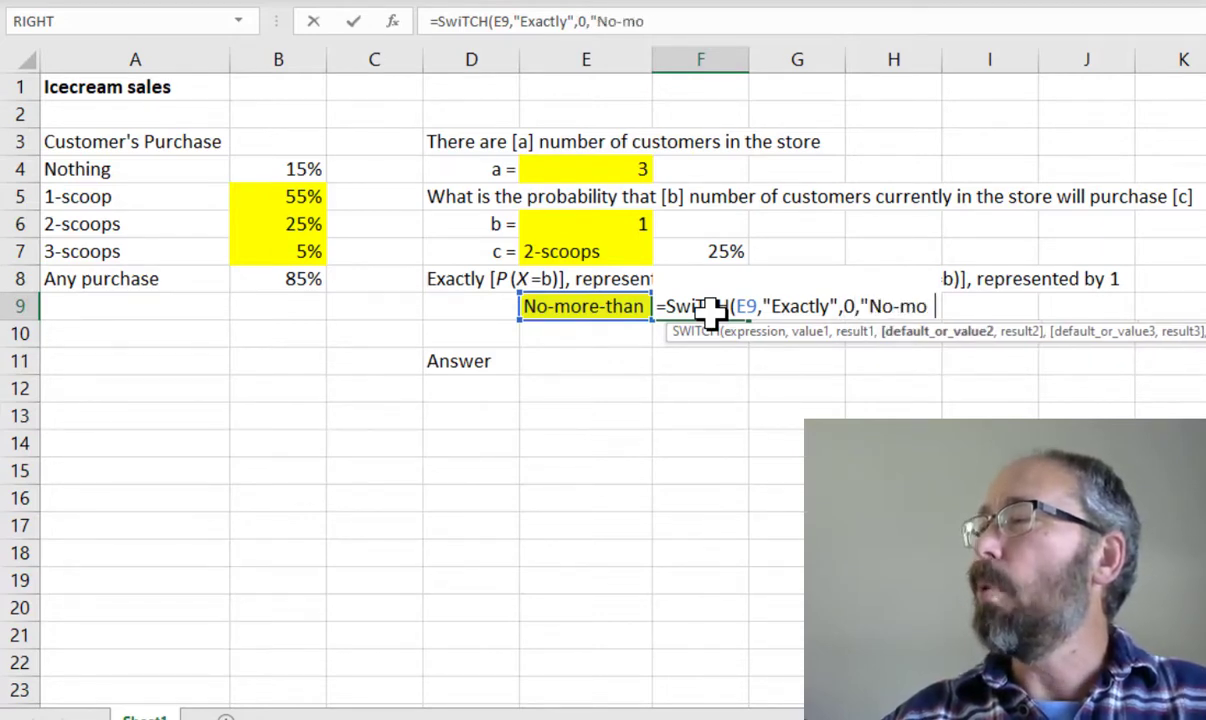
{"action": "type", "text": "re-tha"}
{"action": "key", "text": "BackSpace"}
{"action": "type", "text": "ha"}
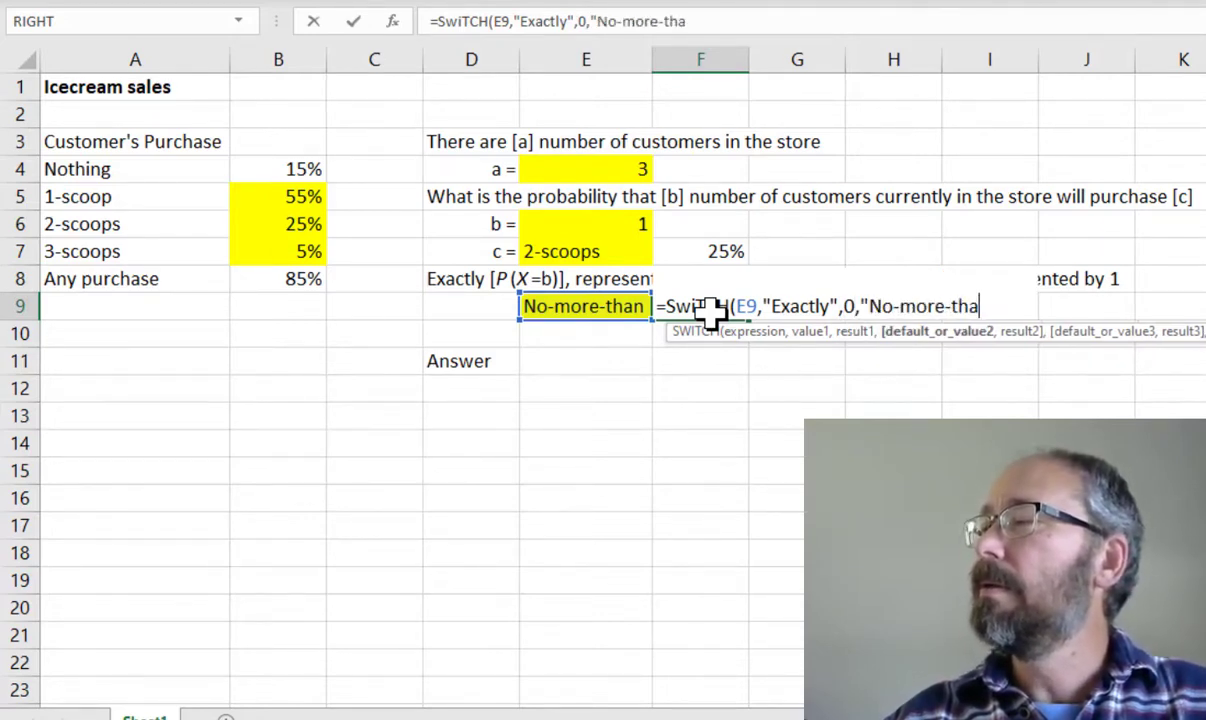
{"action": "type", "text": "n\",0"}
{"action": "key", "text": "BackSpace"}
{"action": "type", "text": "1"}
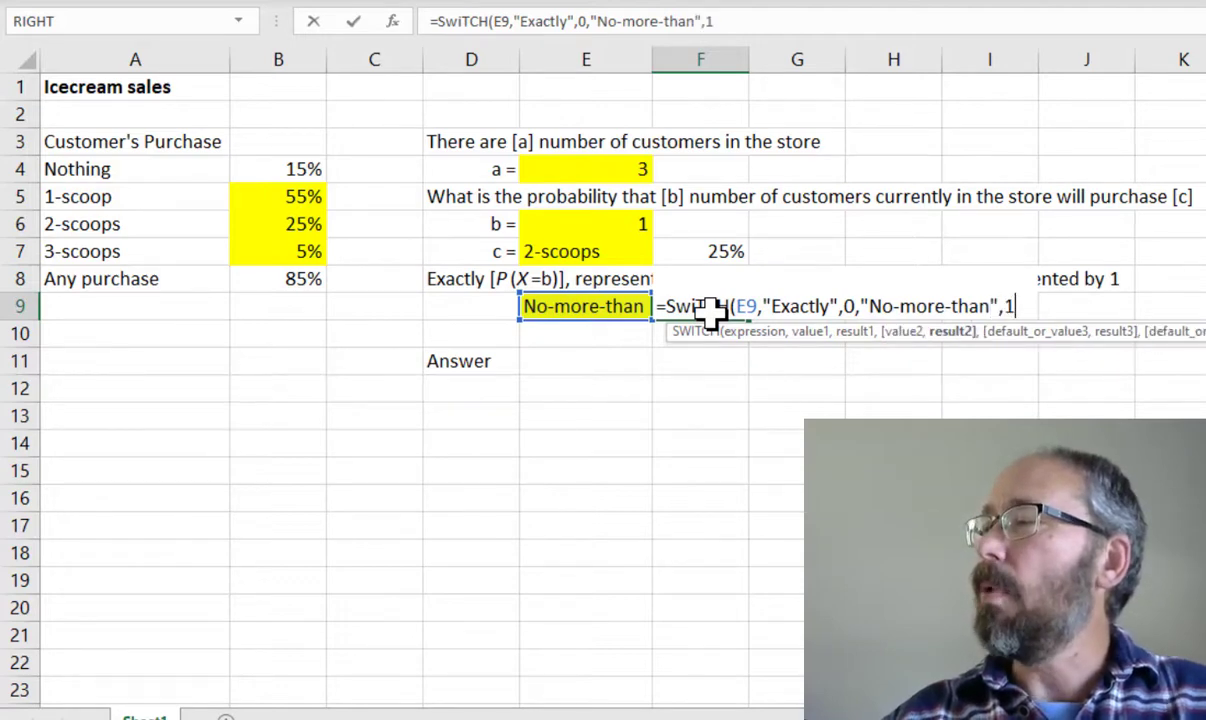
Add 0 as the default result of the SWITCH formula and enter it in F9
{"action": "type", "text": ")"}
{"action": "key", "text": "BackSpace"}
{"action": "type", "text": ","}
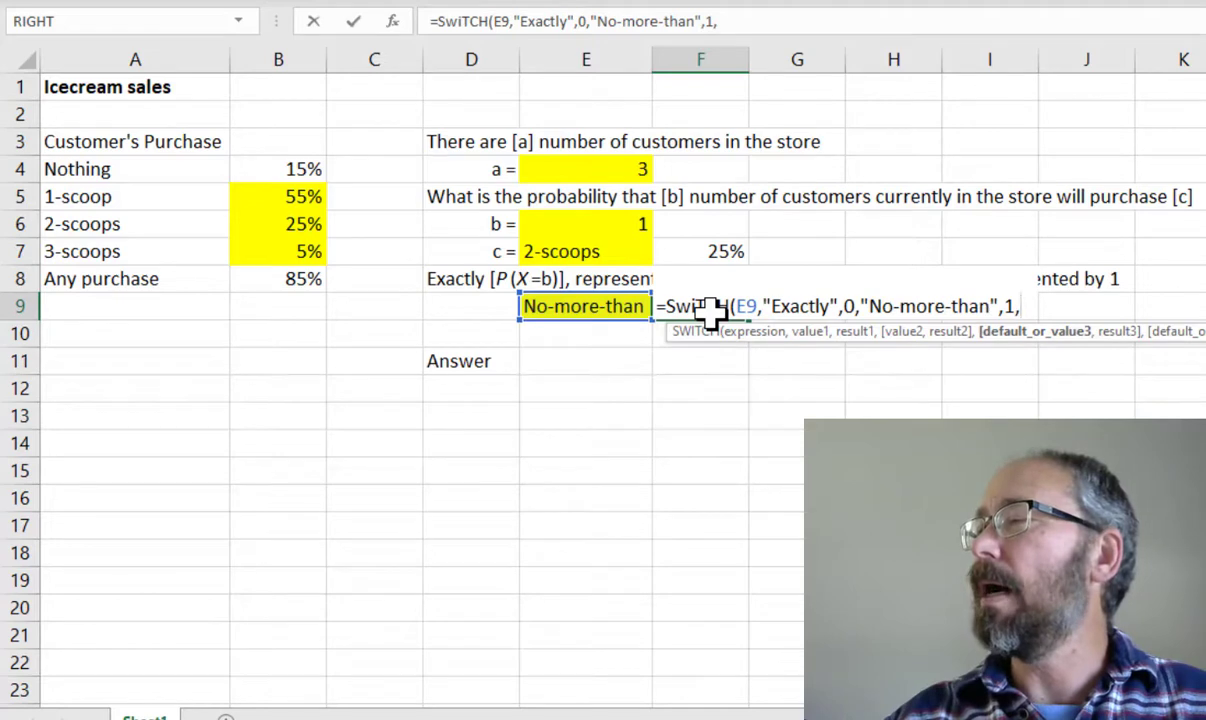
{"action": "type", "text": "0"}
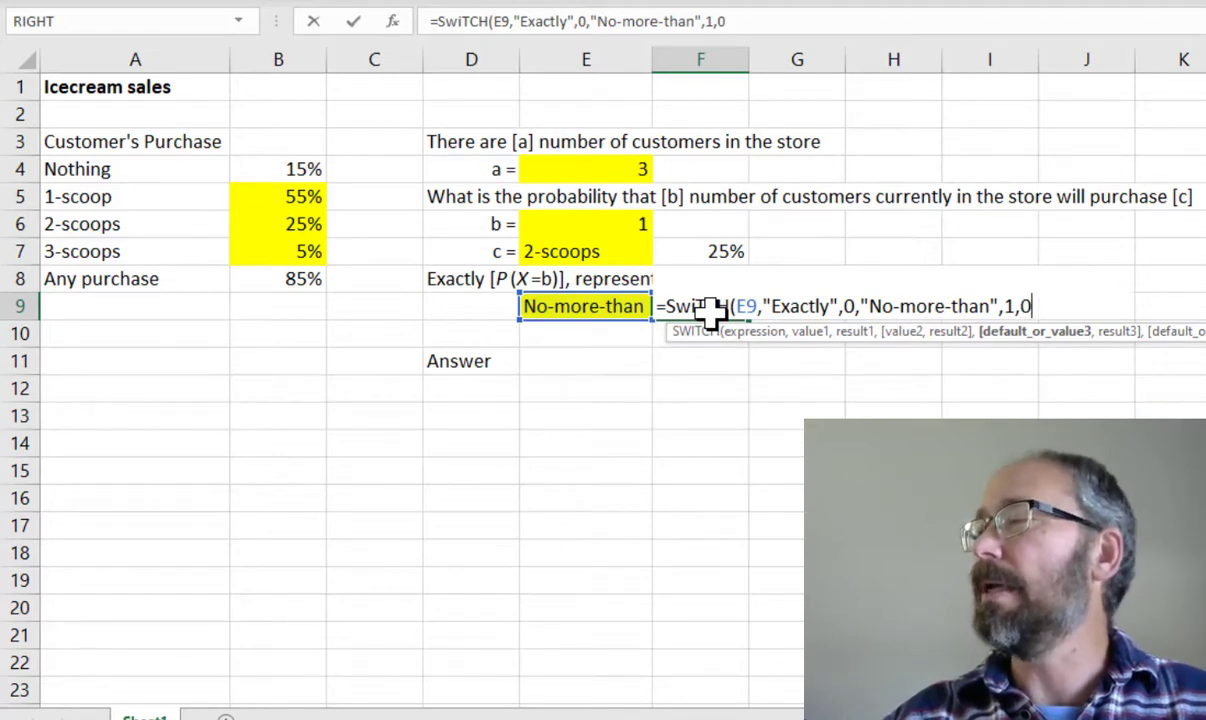
{"action": "key", "text": "Return"}
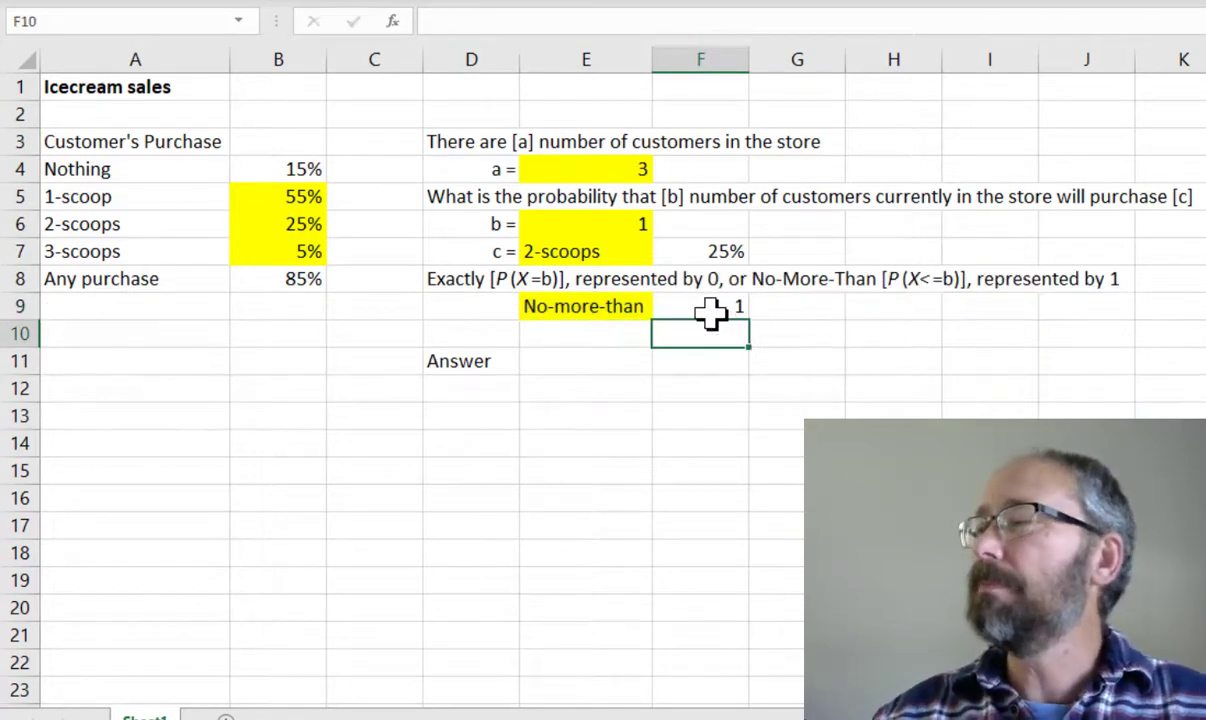
Test the SWITCH formula by choosing Exactly in cell E9 and clearing the cell
{"action": "left_click", "coordinate": [615, 307]}
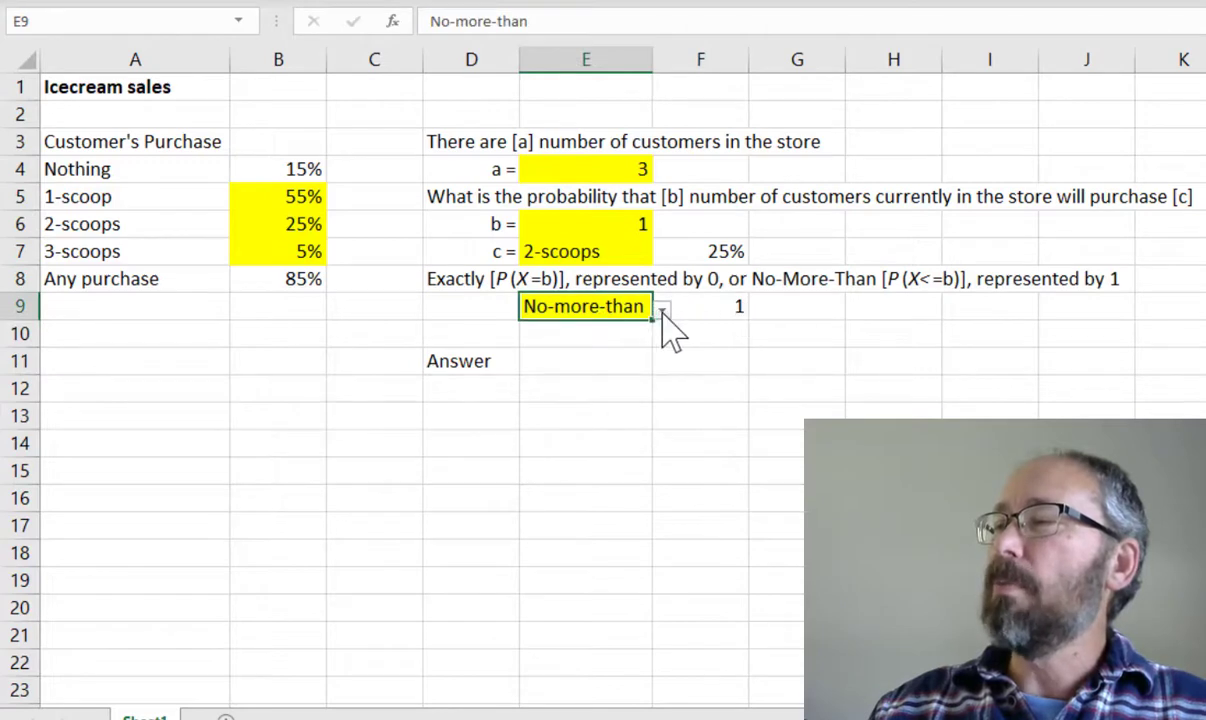
{"action": "left_click", "coordinate": [662, 312]}
{"action": "left_click", "coordinate": [640, 334]}
{"action": "left_click", "coordinate": [608, 382]}
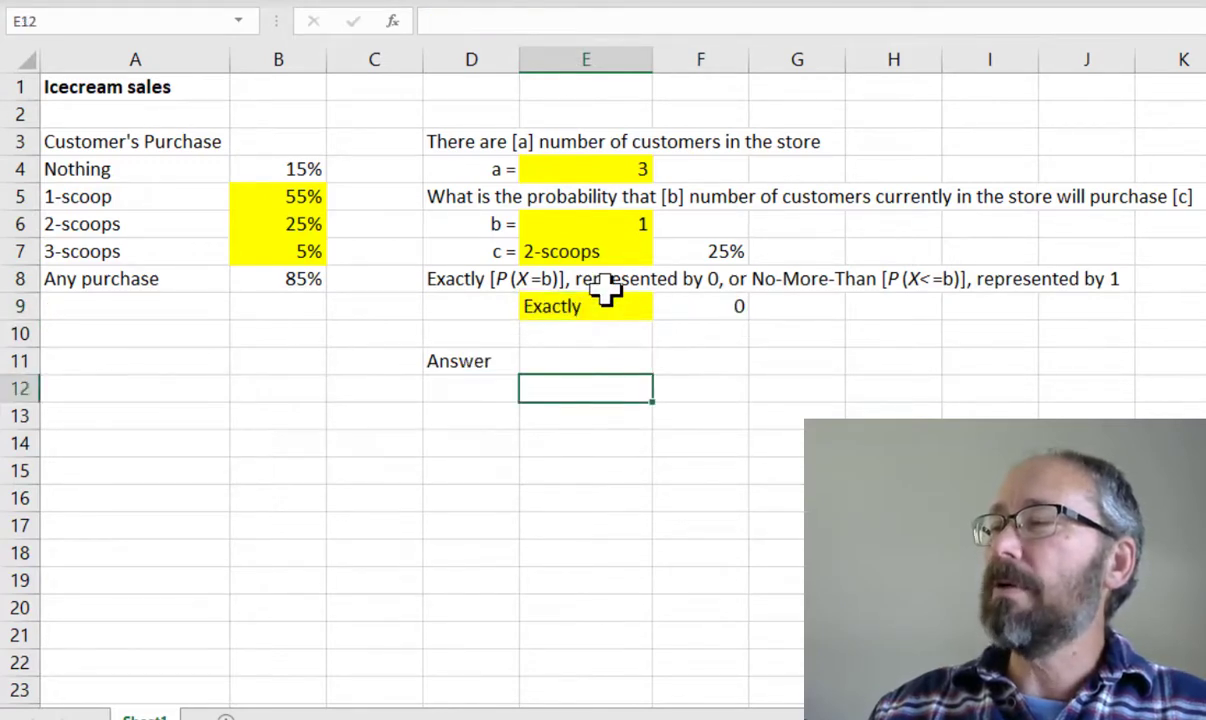
{"action": "left_click", "coordinate": [608, 305]}
{"action": "key", "text": "Delete"}
{"action": "left_click", "coordinate": [660, 468]}
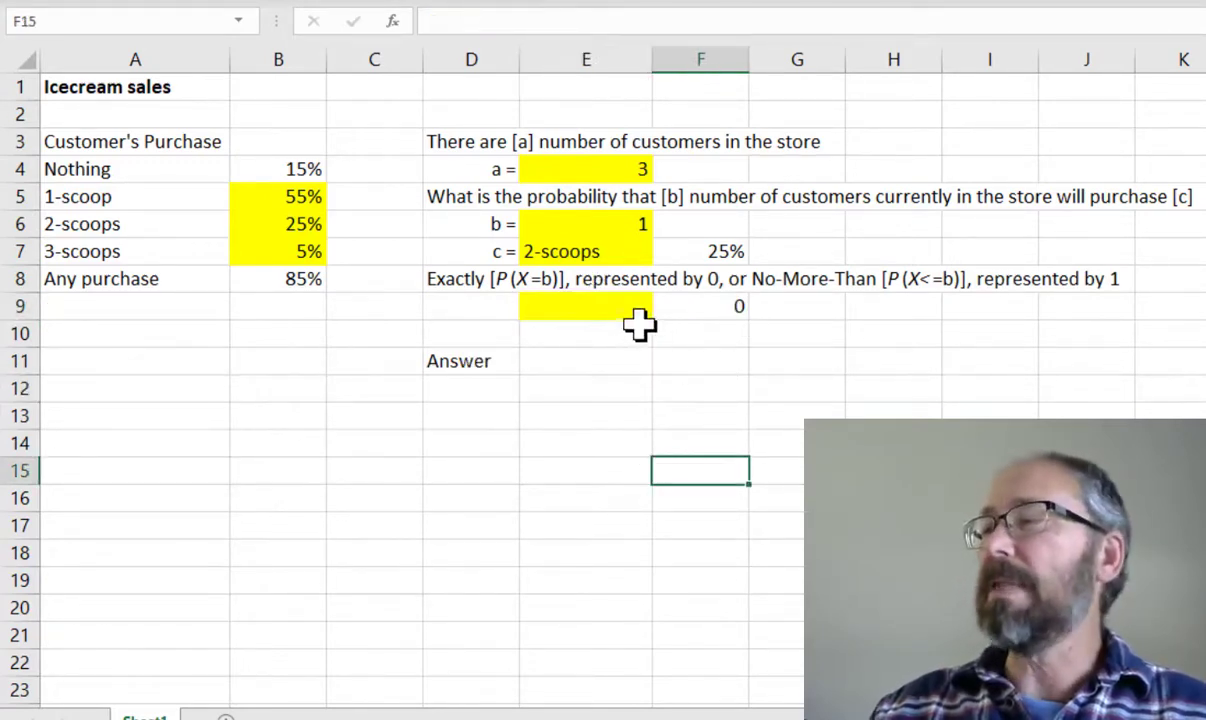
Set the empty cell E9 to Exactly from its list
{"action": "left_click", "coordinate": [605, 305]}
{"action": "left_click", "coordinate": [662, 311]}
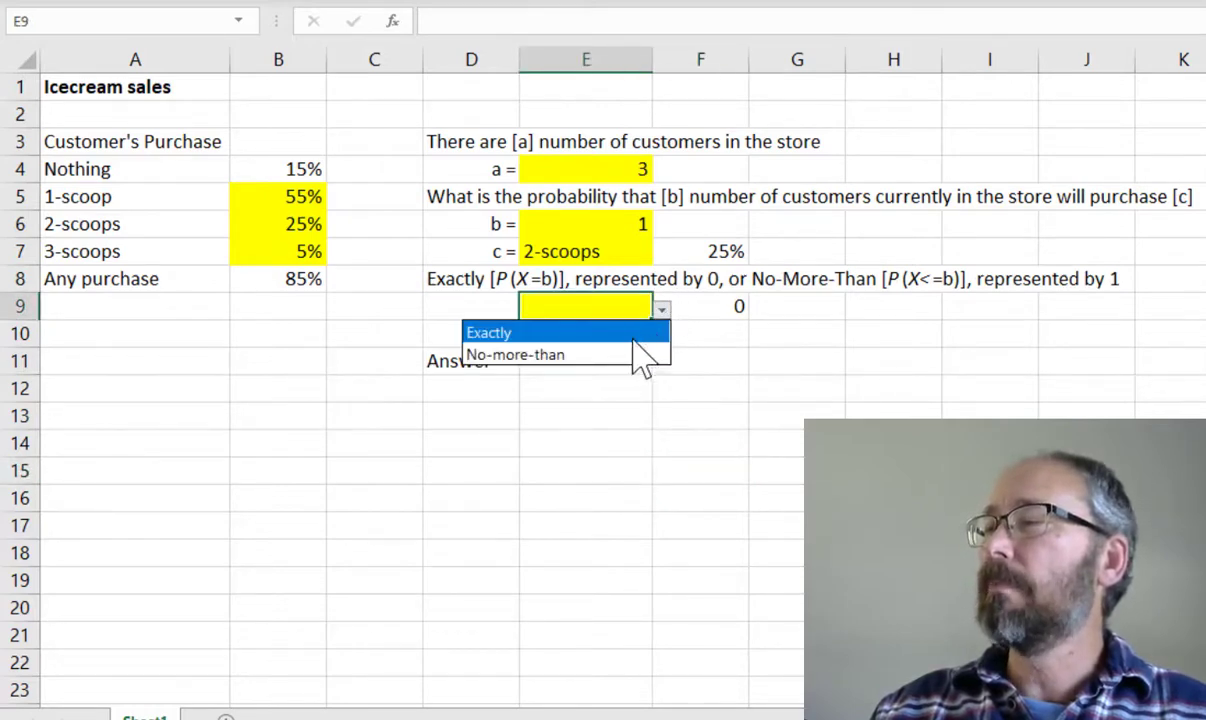
{"action": "left_click", "coordinate": [630, 334]}
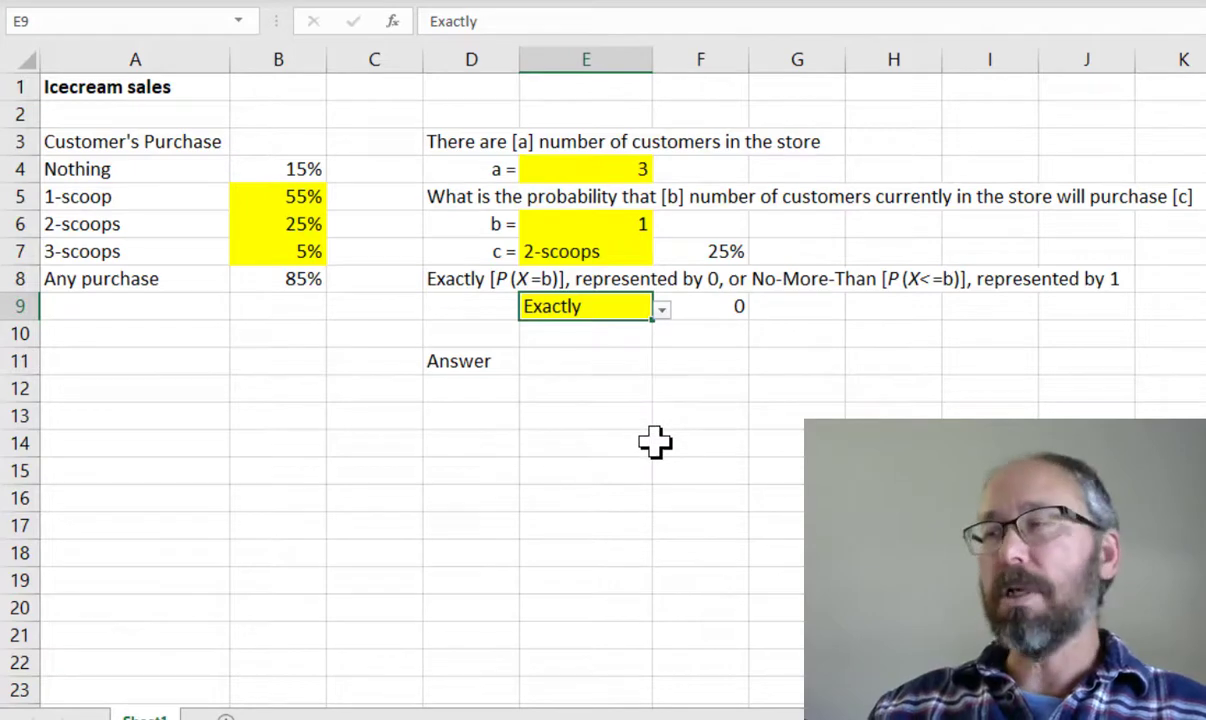
{"action": "left_click_drag", "start_coordinate": [287, 203], "coordinate": [283, 250]}
{"action": "left_click", "coordinate": [610, 440]}
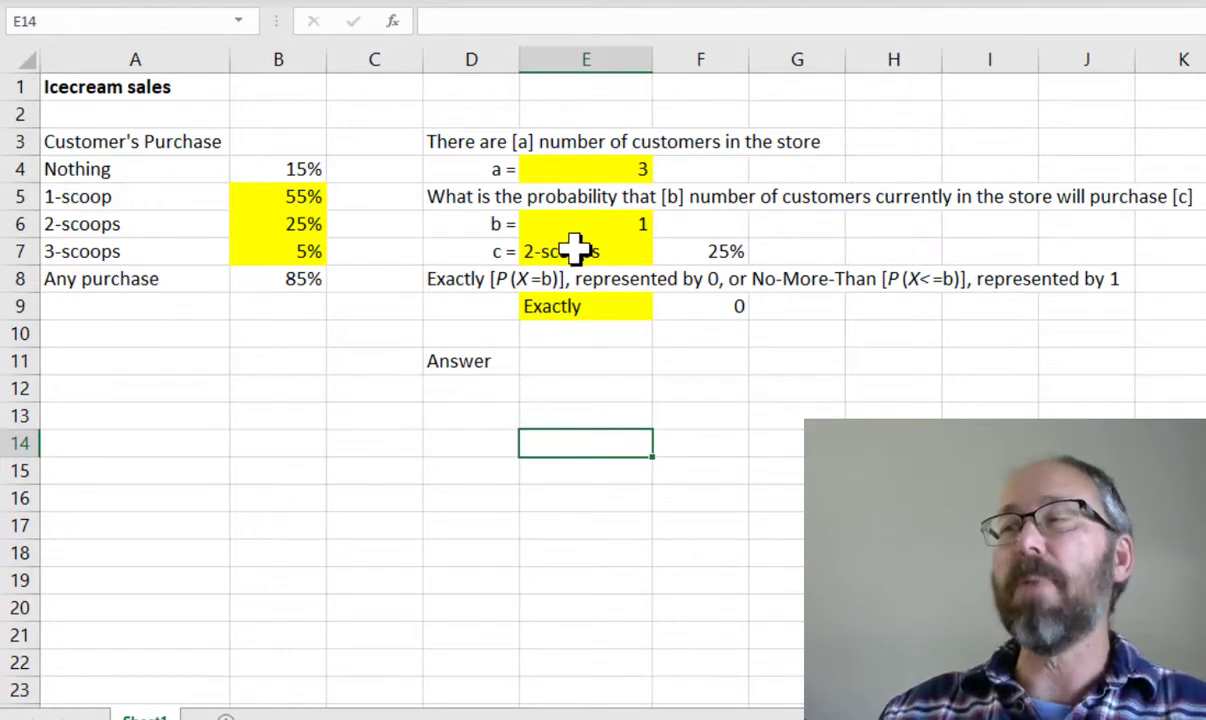
Start a BINOM.DIST formula in answer cell E11 with E6 as the number of successes
{"action": "left_click", "coordinate": [565, 361]}
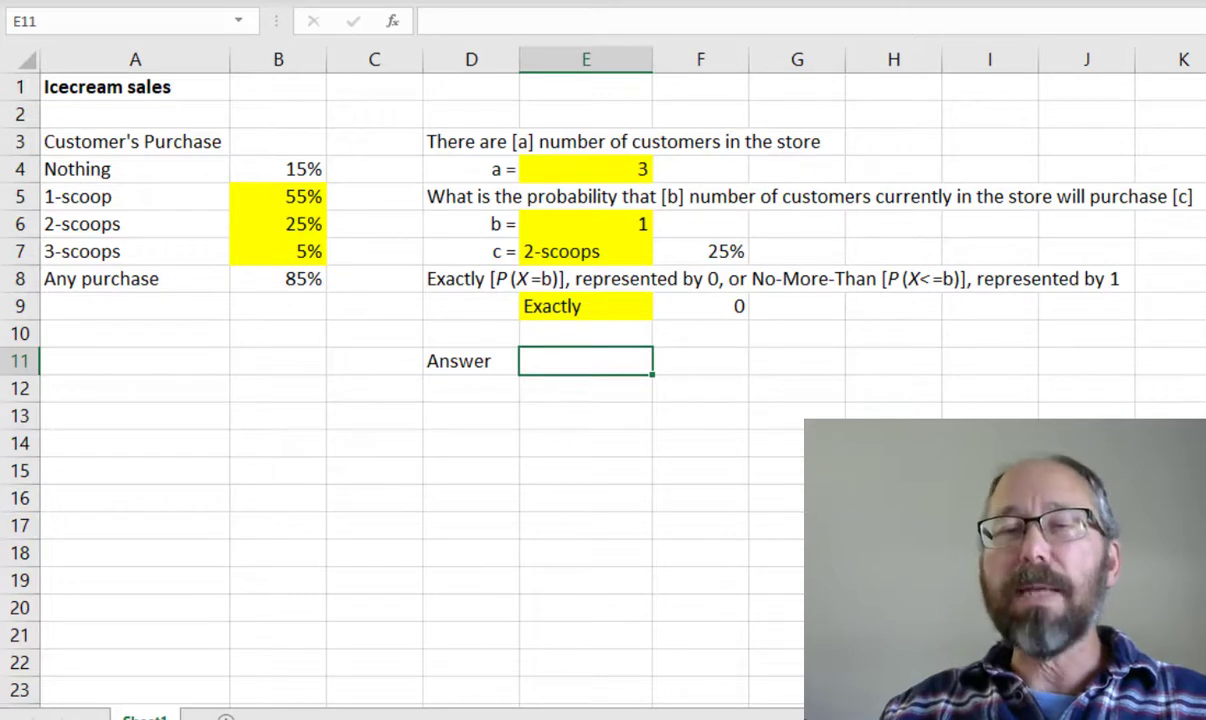
{"action": "key", "text": "alt+Tab"}
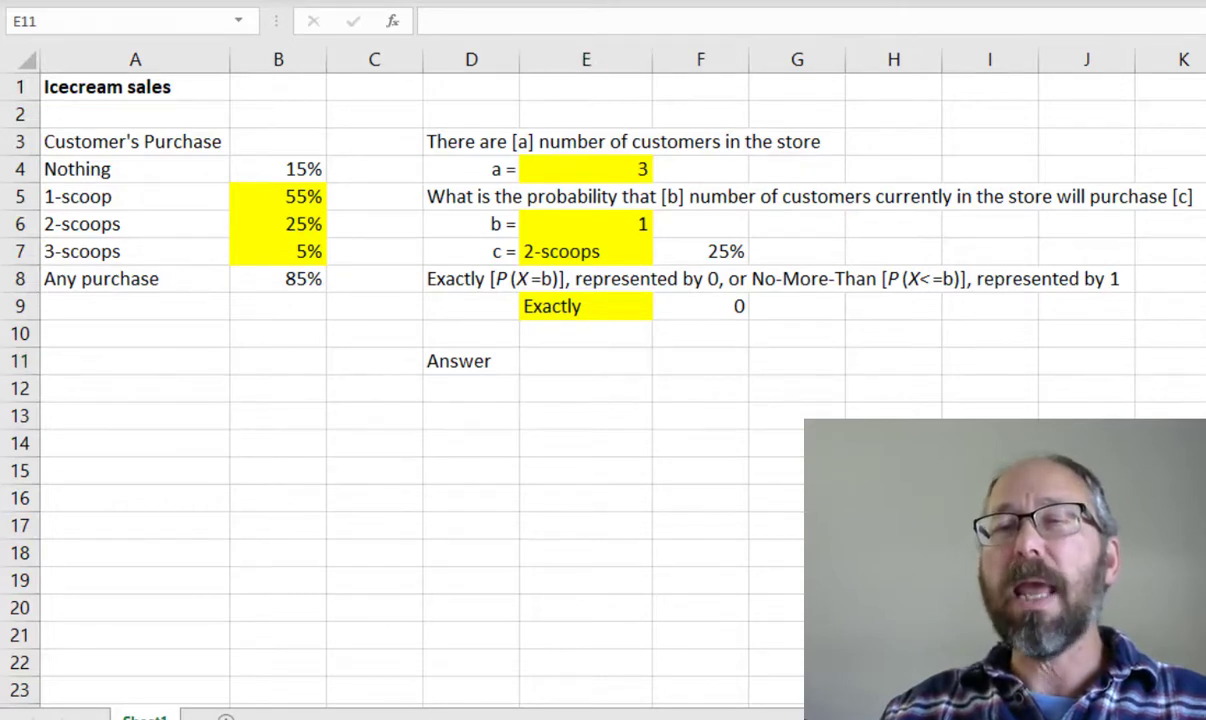
{"action": "left_click", "coordinate": [588, 365]}
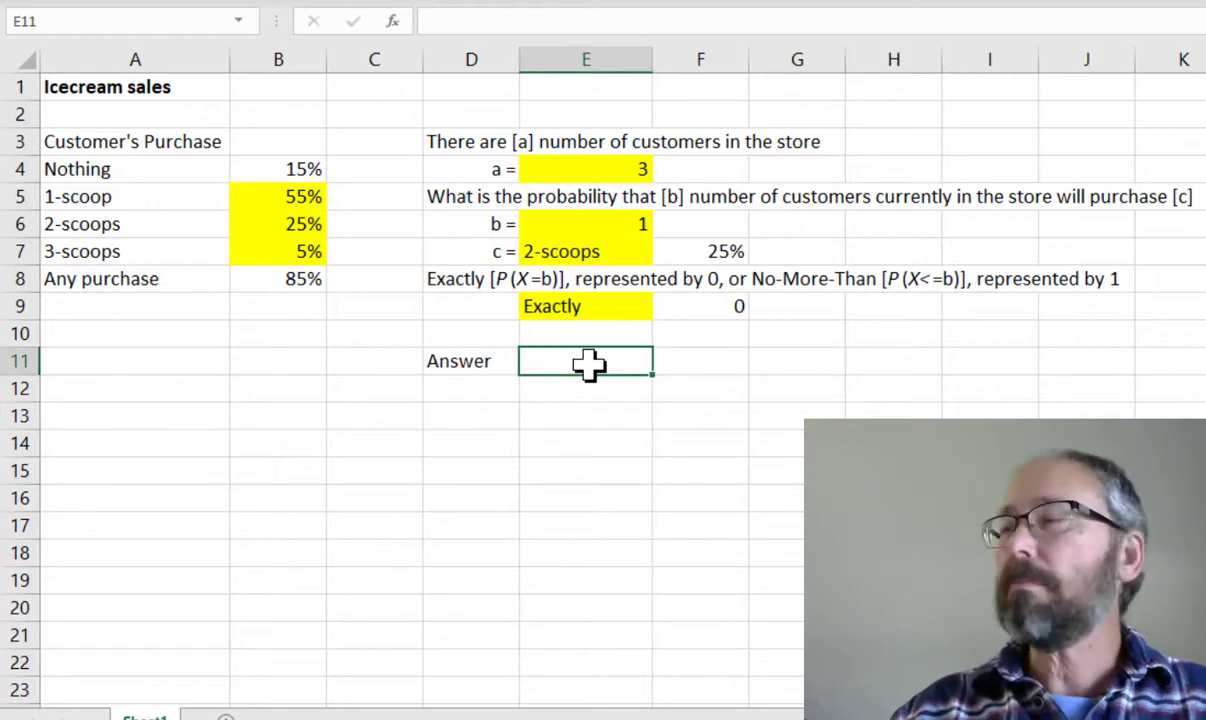
{"action": "type", "text": "=bino"}
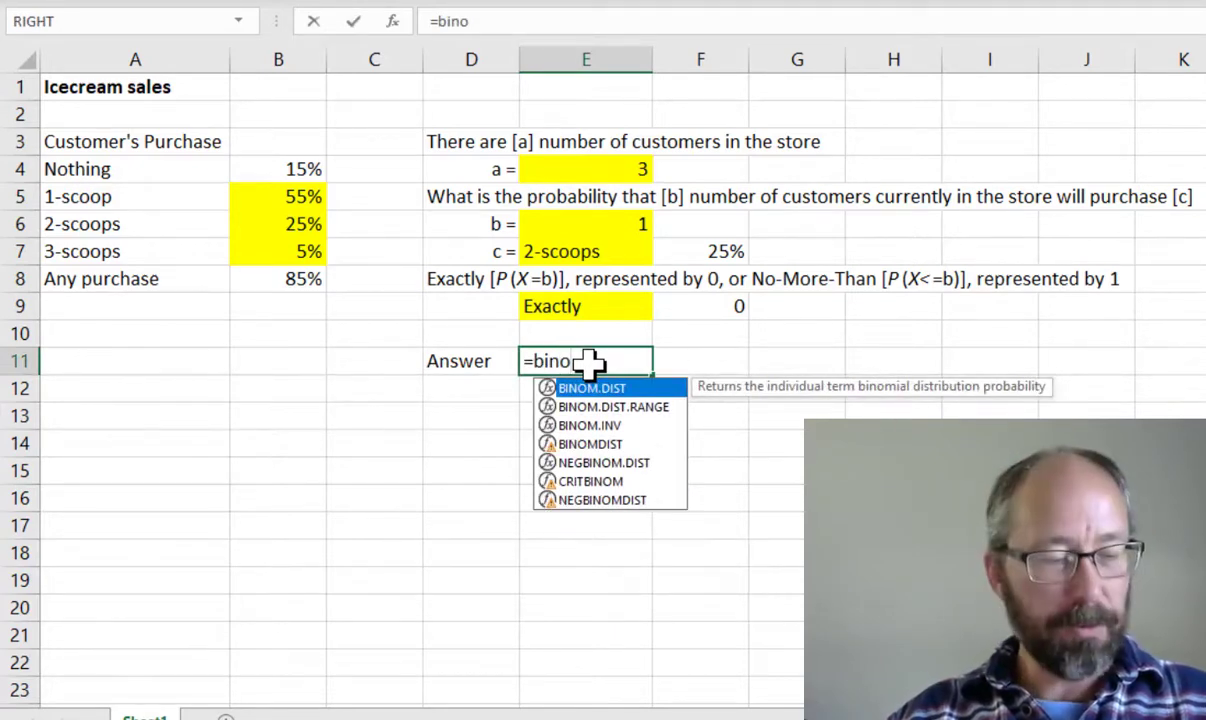
{"action": "key", "text": "Tab"}
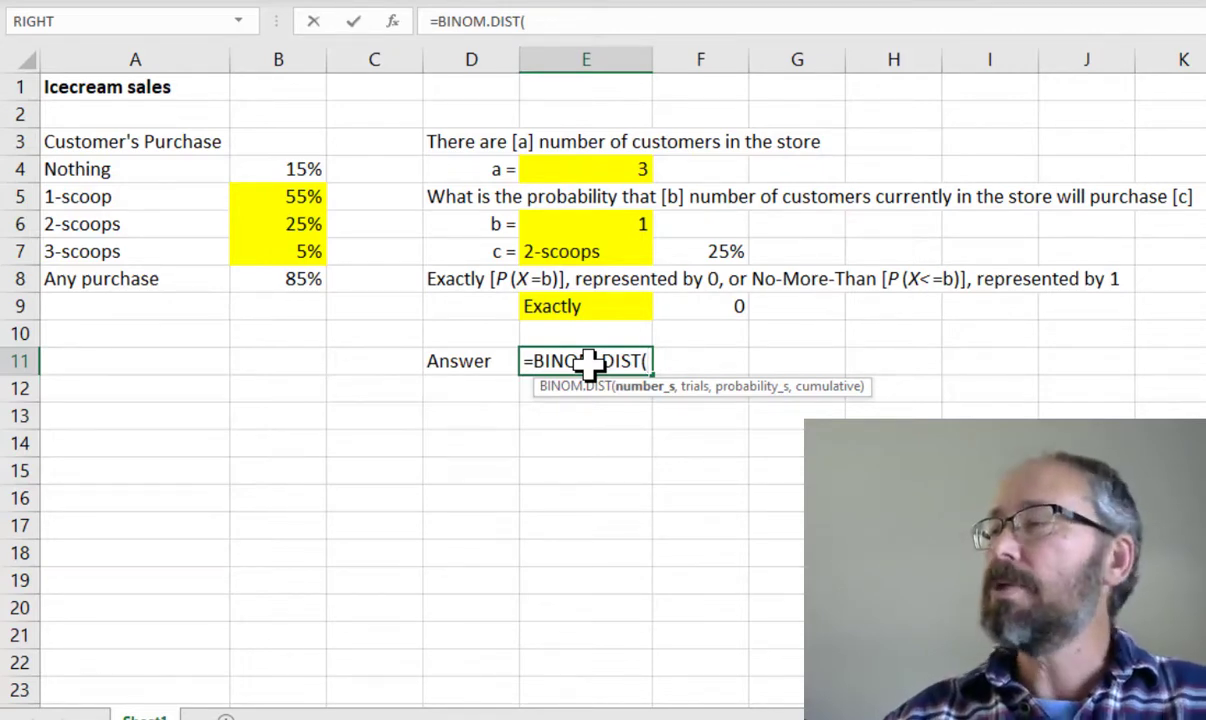
{"action": "type", "text": "E"}
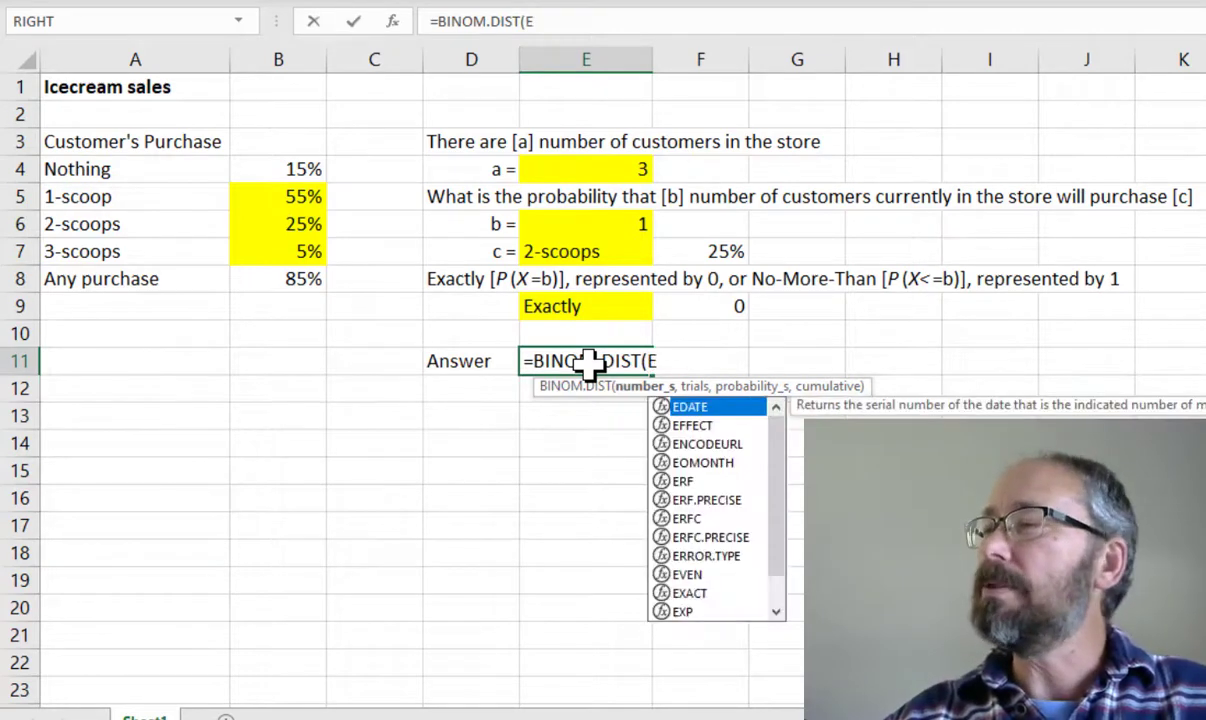
{"action": "type", "text": "6,"}
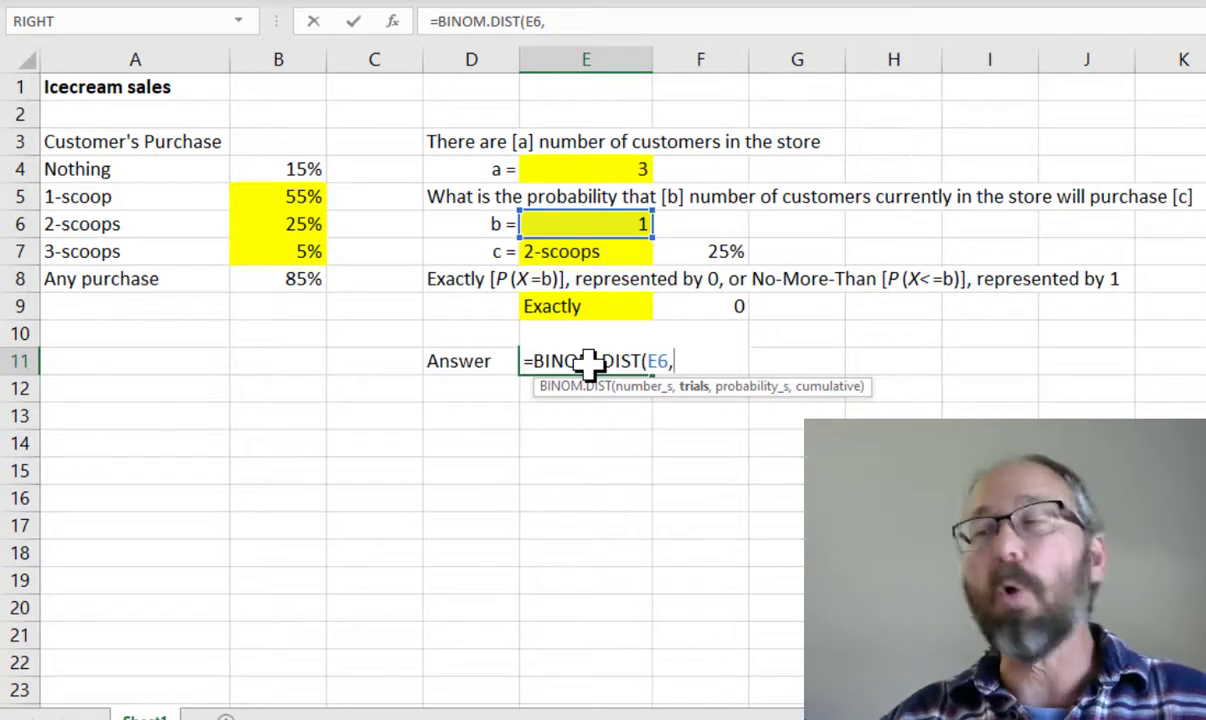
Add E4 as the trials and F7 as the success probability in the BINOM.DIST formula
{"action": "type", "text": "E"}
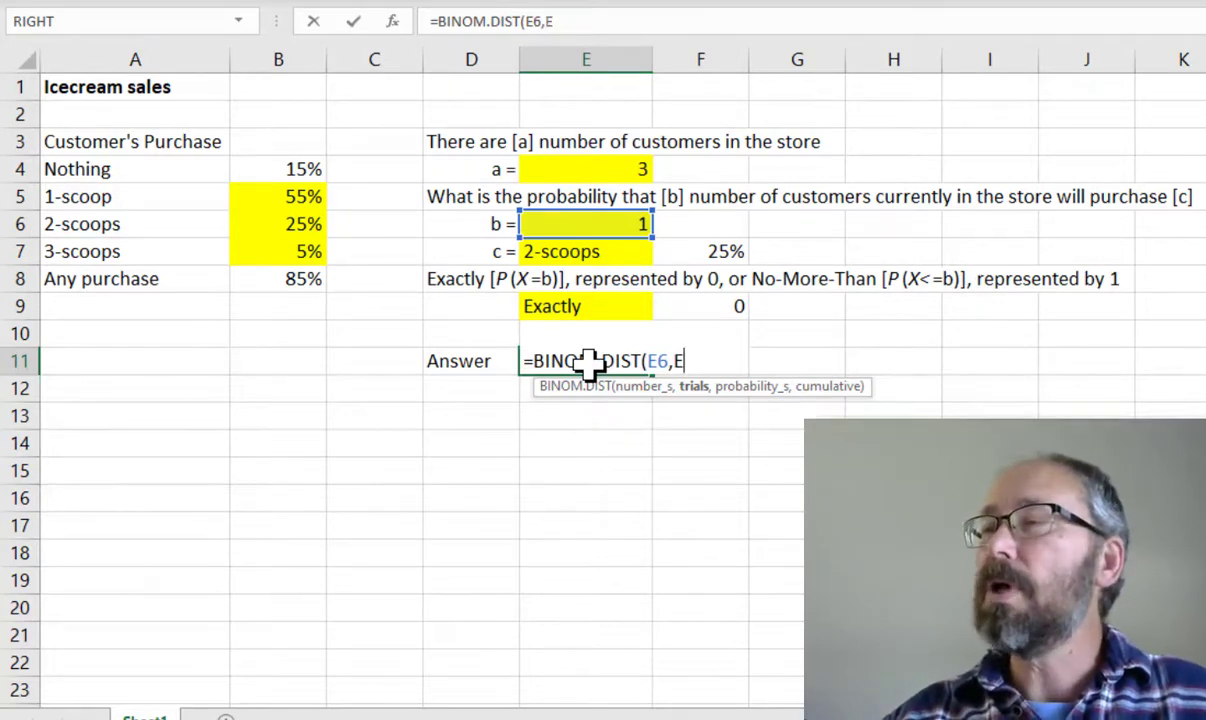
{"action": "type", "text": "4"}
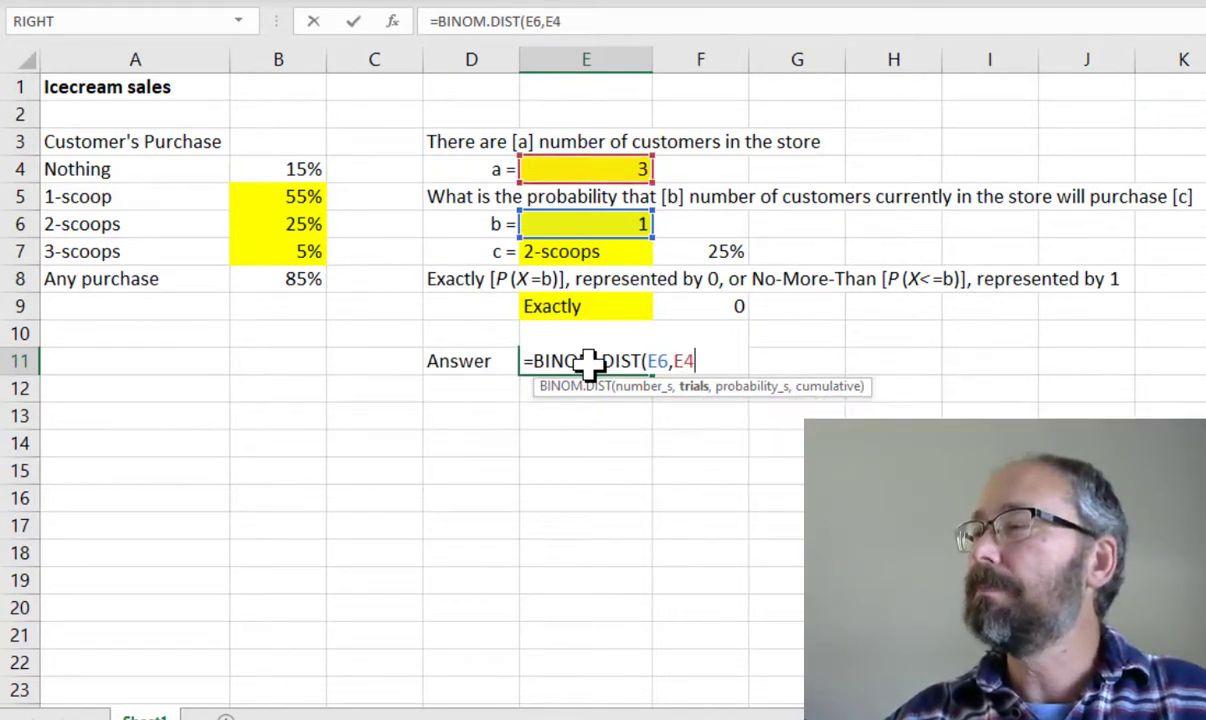
{"action": "type", "text": ","}
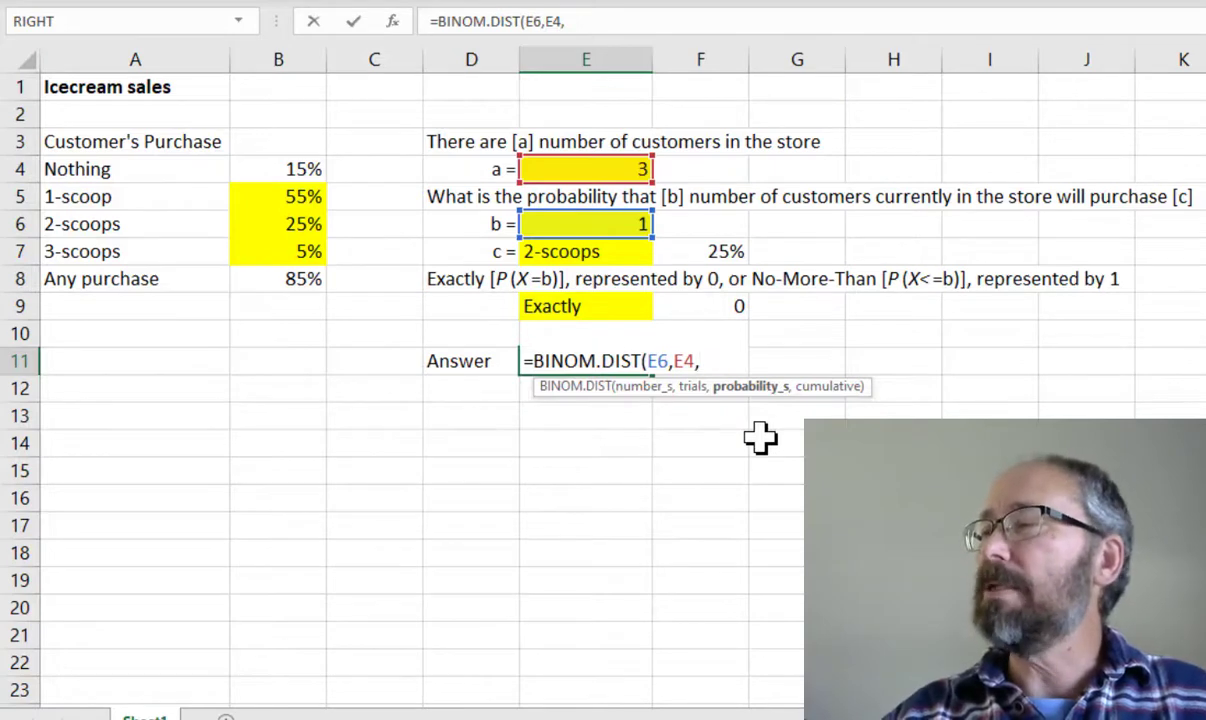
{"action": "type", "text": "F"}
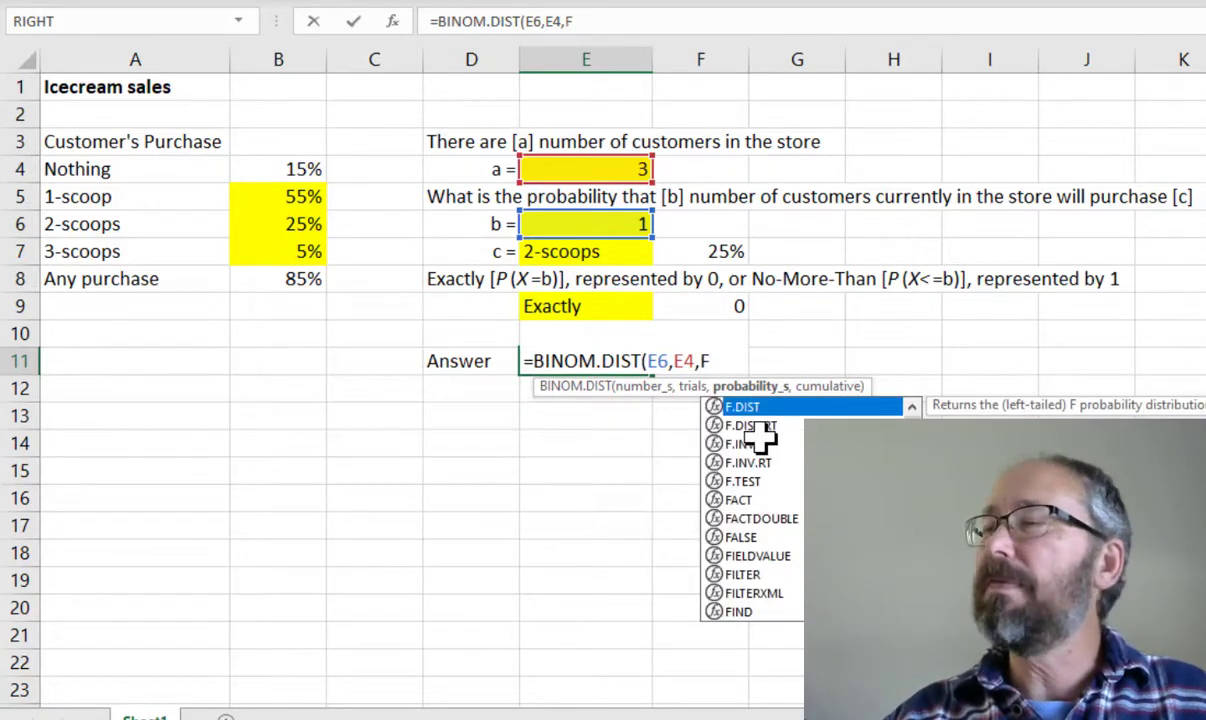
{"action": "type", "text": "7,"}
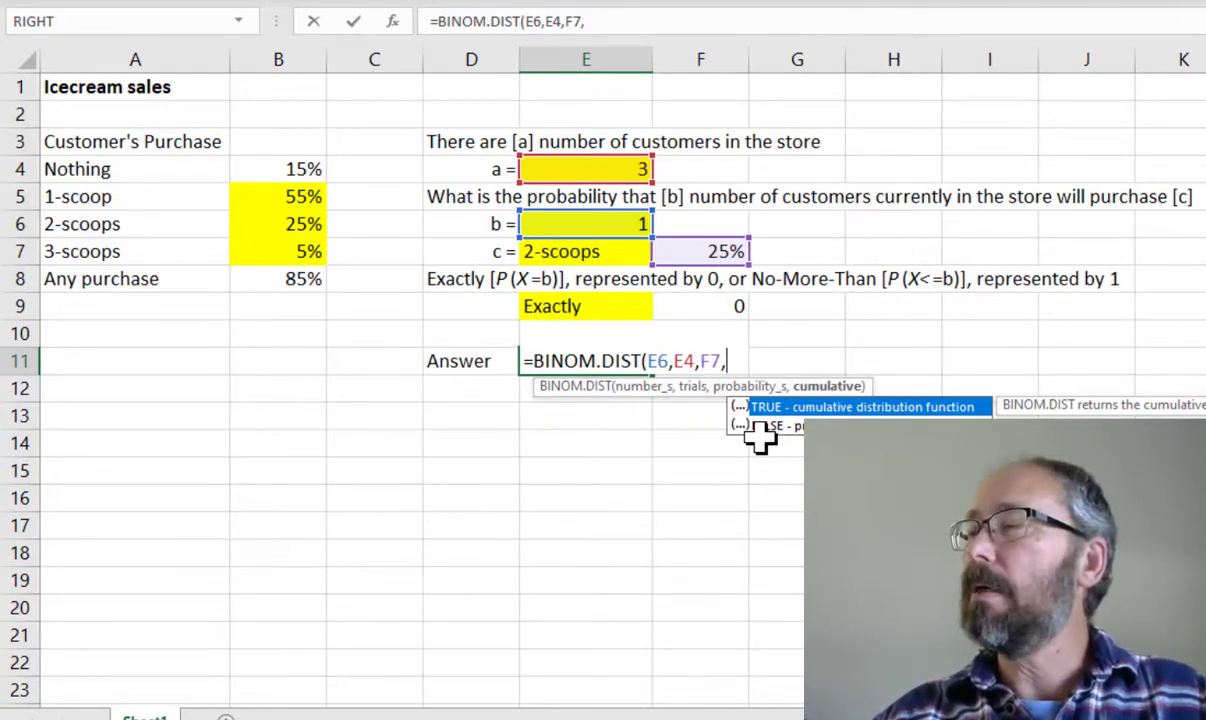
Add F9 as the cumulative argument and enter the completed BINOM.DIST formula in E11
{"action": "type", "text": "F9"}
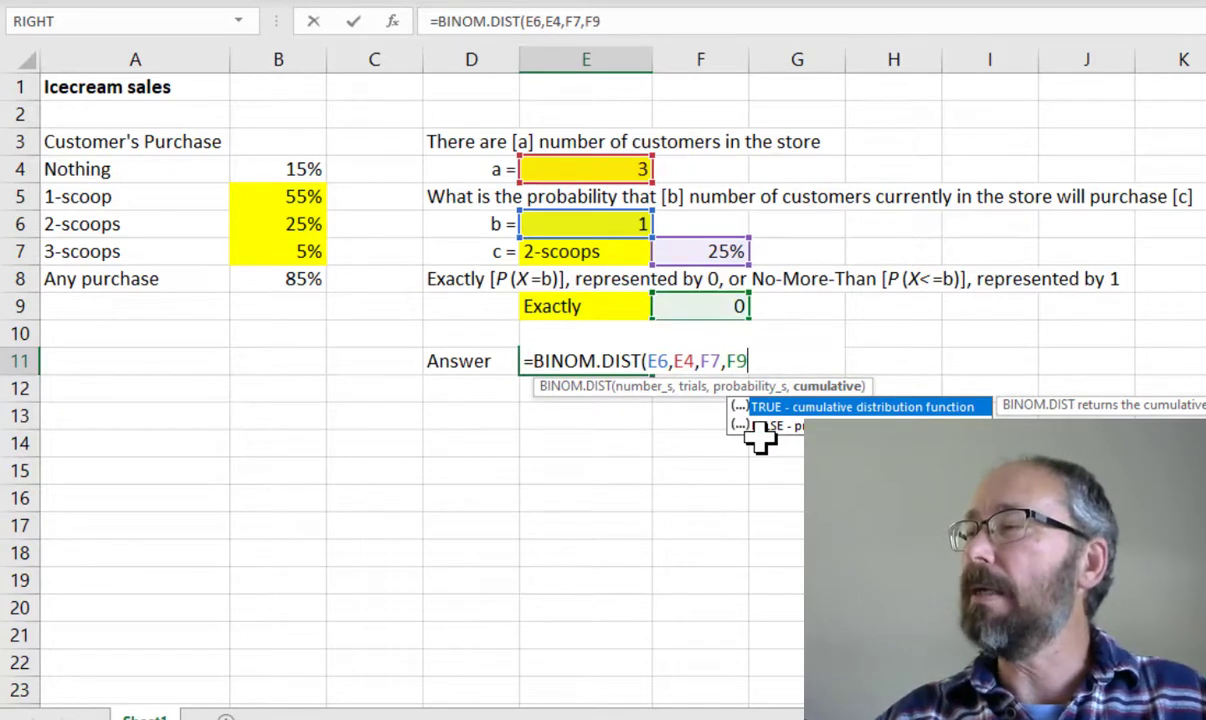
{"action": "type", "text": ")"}
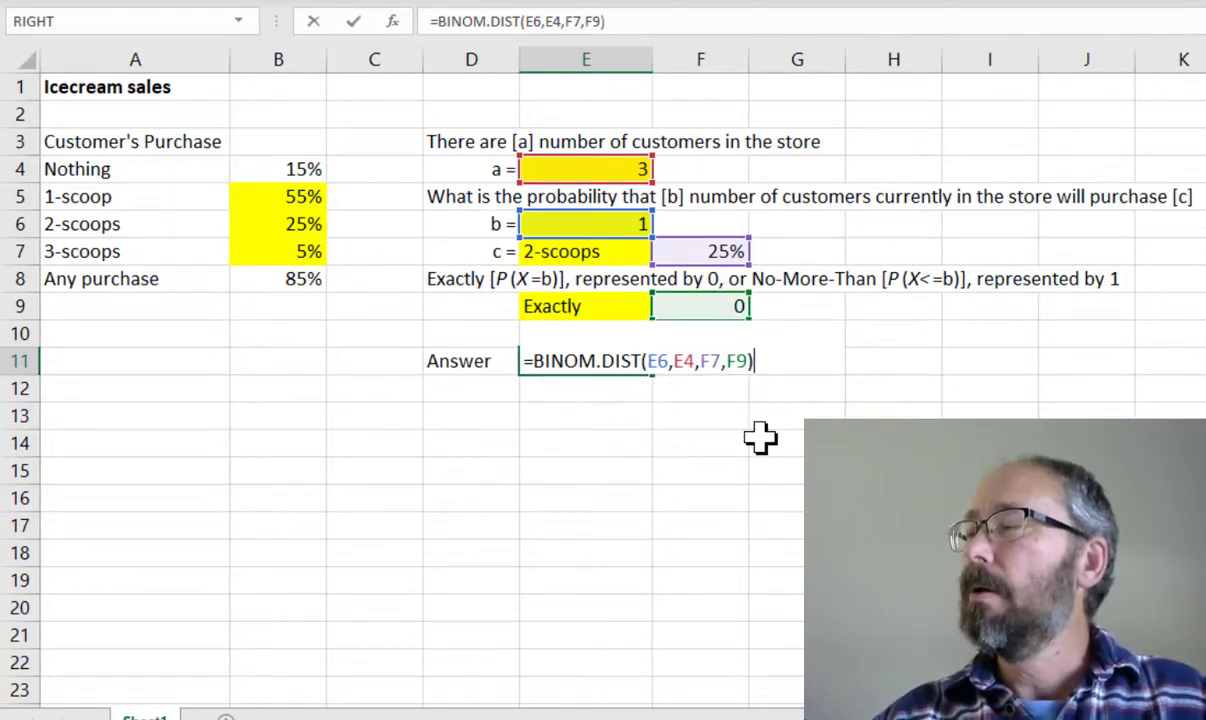
{"action": "key", "text": "Return"}
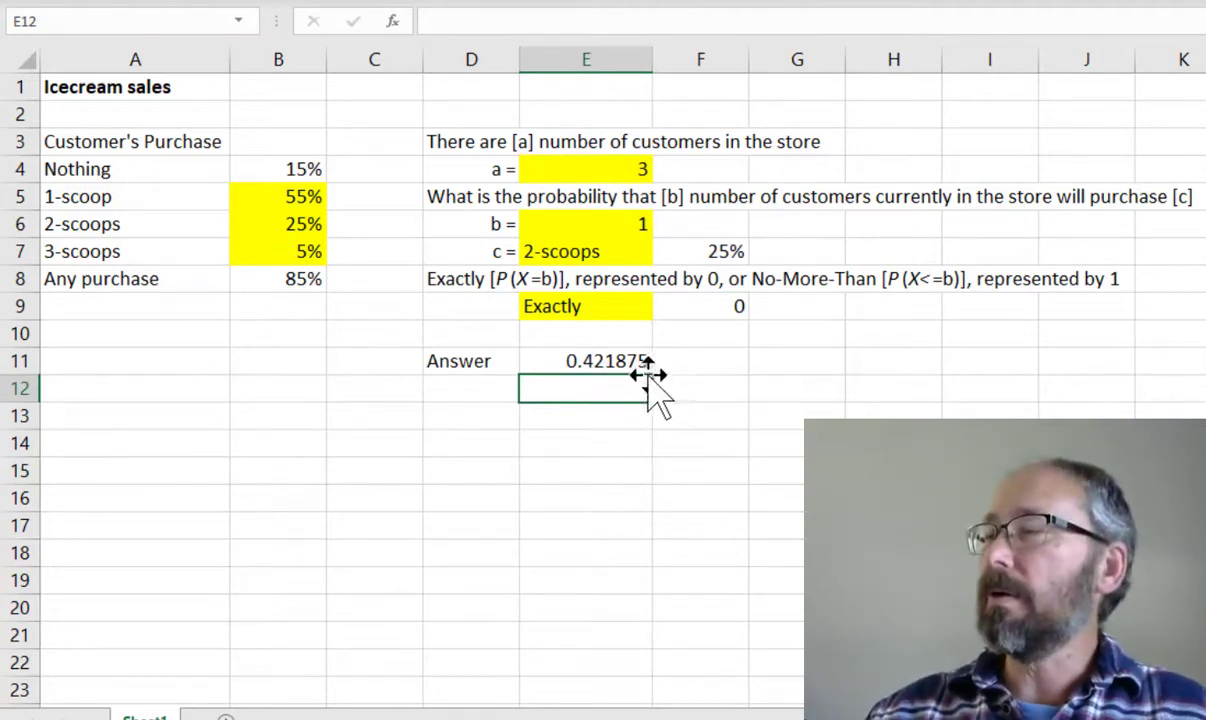
Format the answer in E11 as a percentage without decimals
{"action": "left_click", "coordinate": [616, 360]}
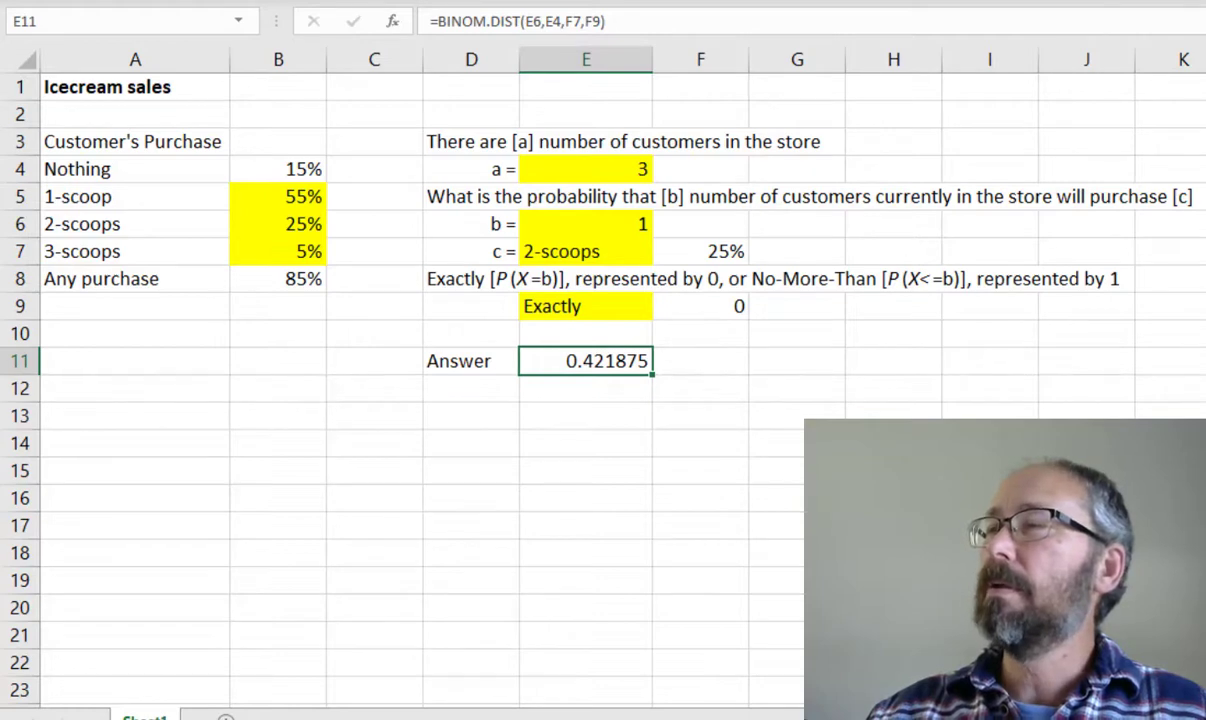
{"action": "key", "text": "ctrl+shift+5"}
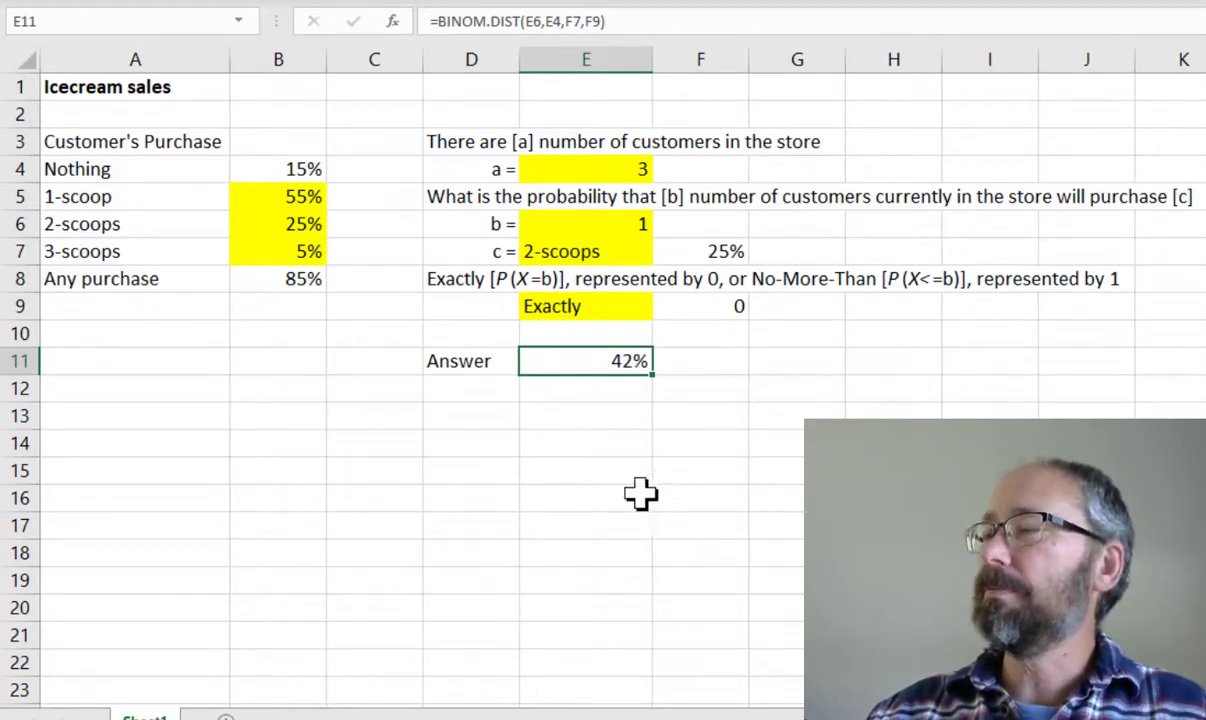
{"action": "left_click", "coordinate": [585, 465]}
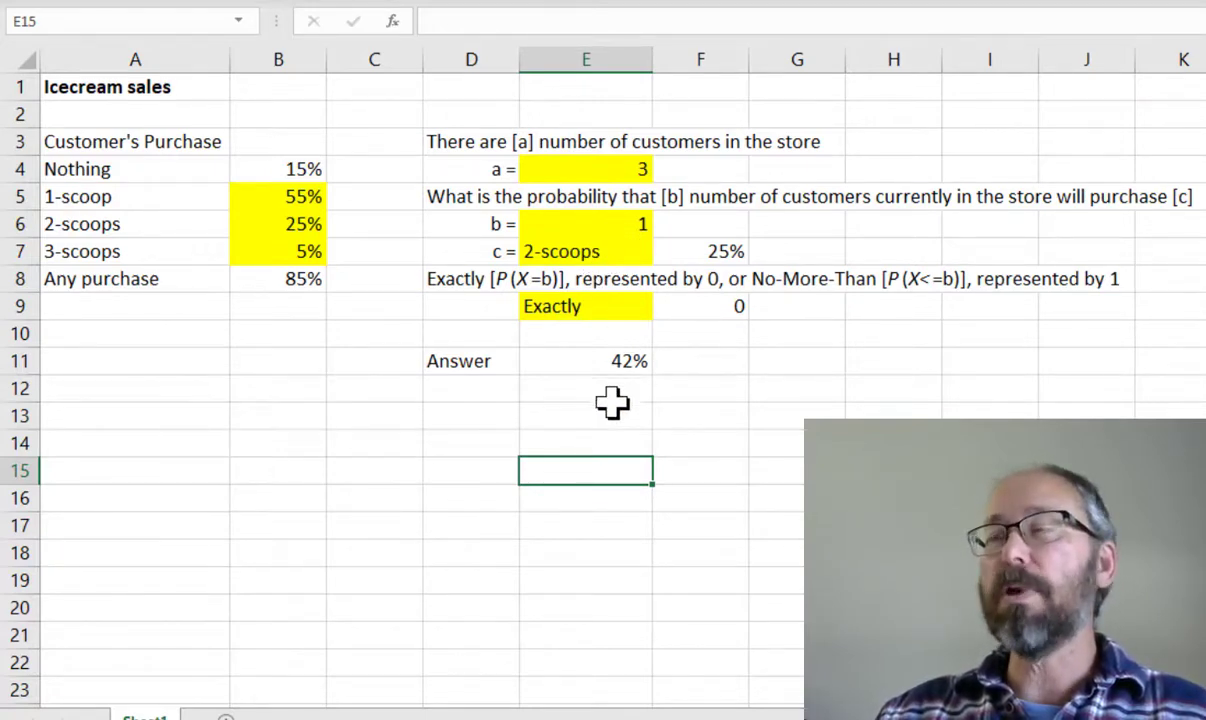
Test the answer by switching E9 between No-more-than and Exactly, leaving it set to No-more-than
{"action": "left_click", "coordinate": [611, 305]}
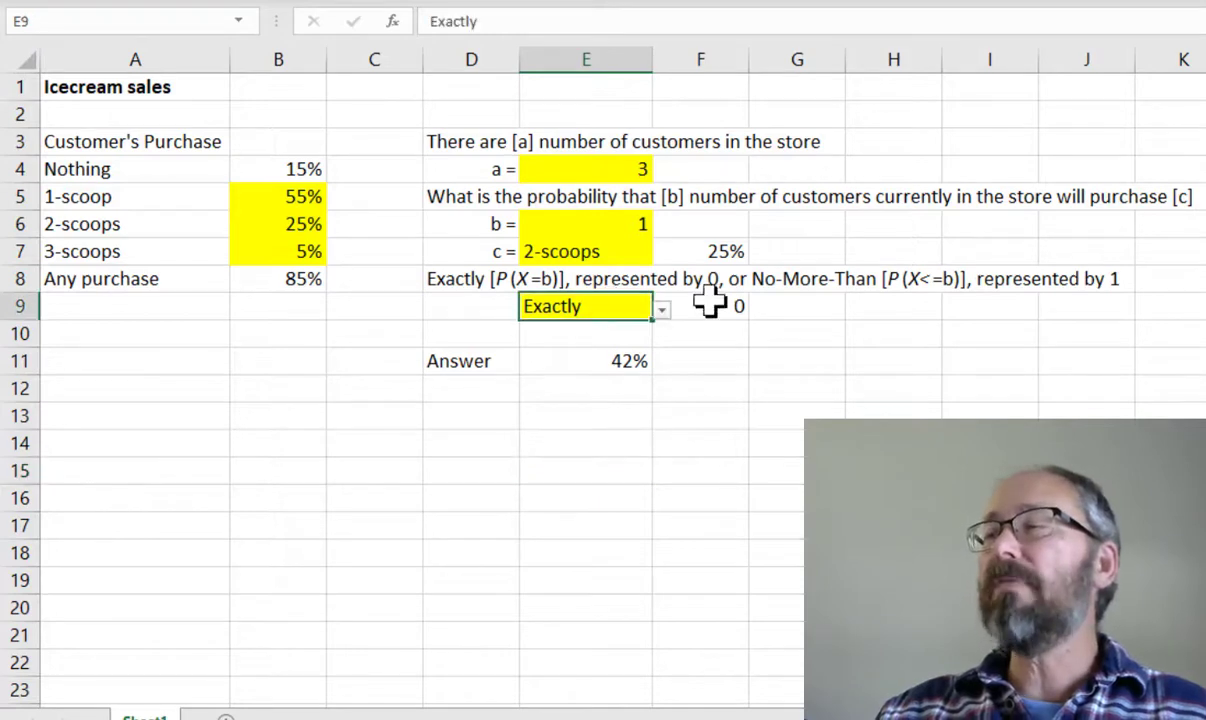
{"action": "left_click", "coordinate": [662, 311]}
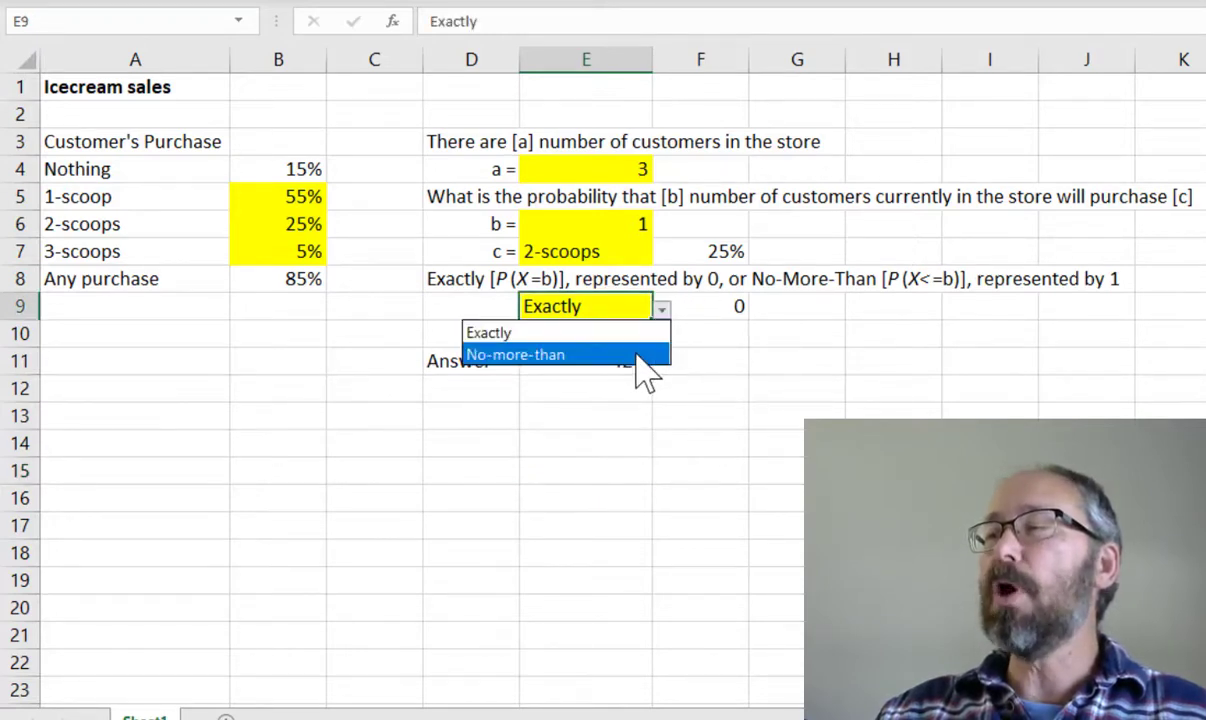
{"action": "left_click", "coordinate": [636, 355]}
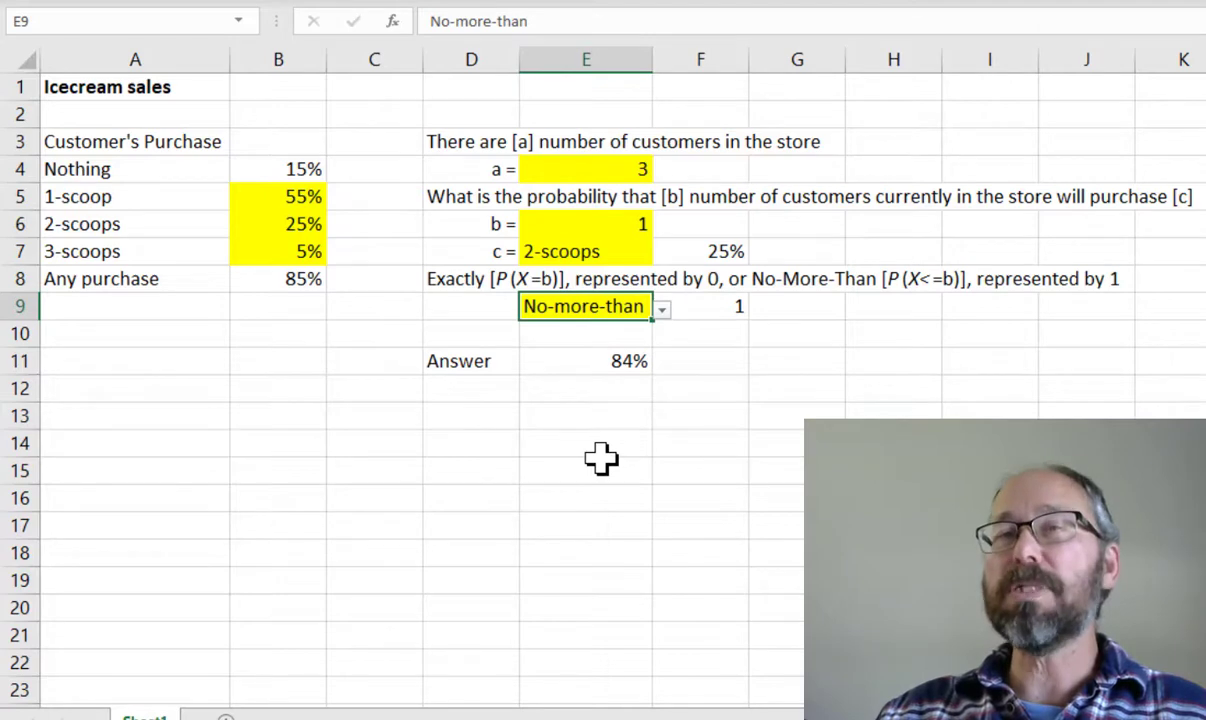
{"action": "left_click", "coordinate": [661, 311]}
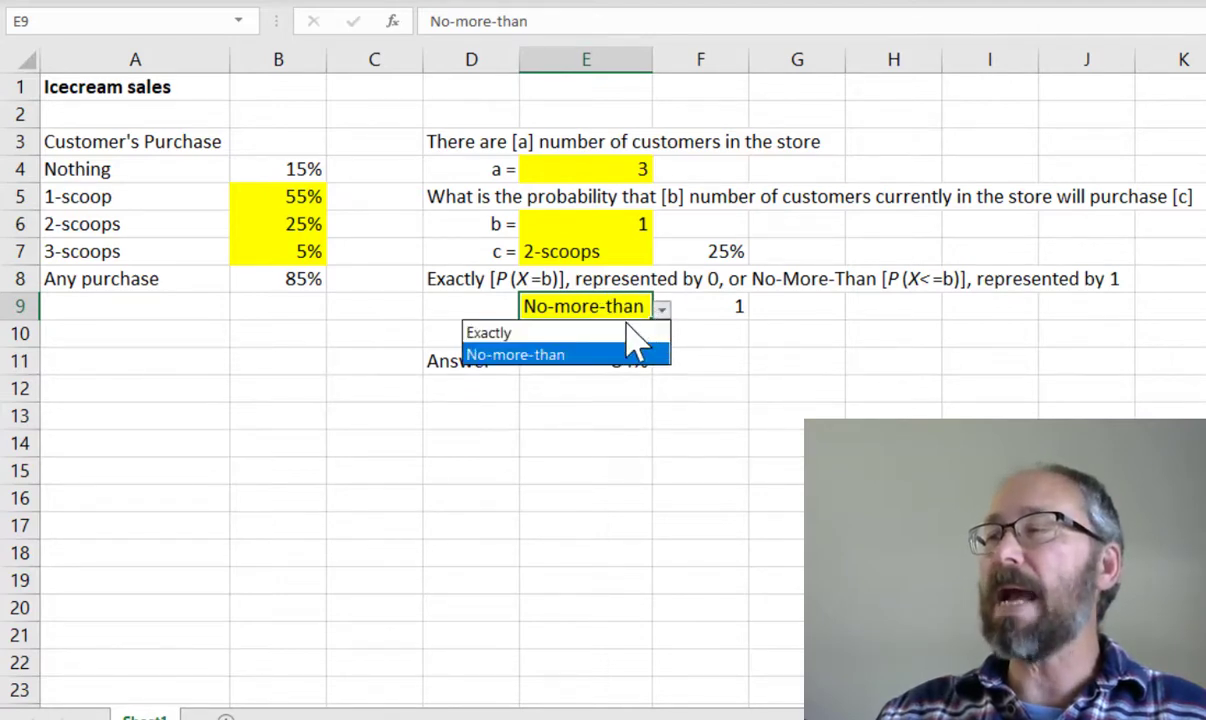
{"action": "left_click", "coordinate": [626, 333]}
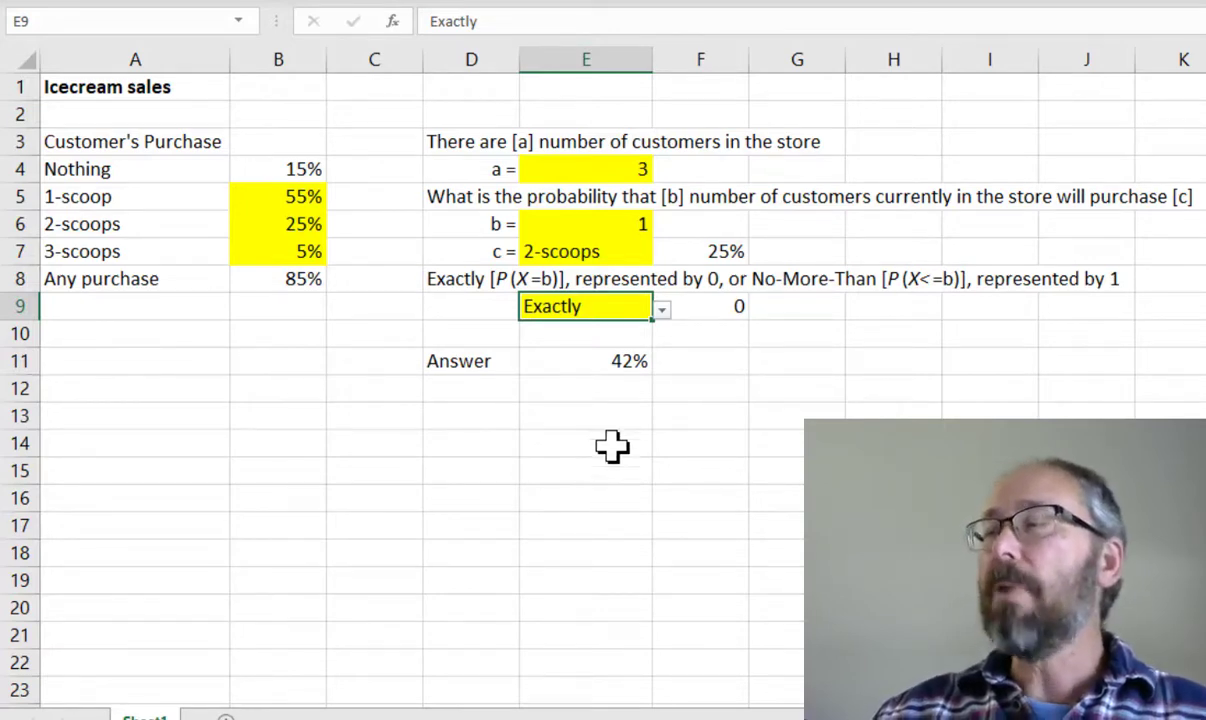
{"action": "left_click", "coordinate": [661, 311]}
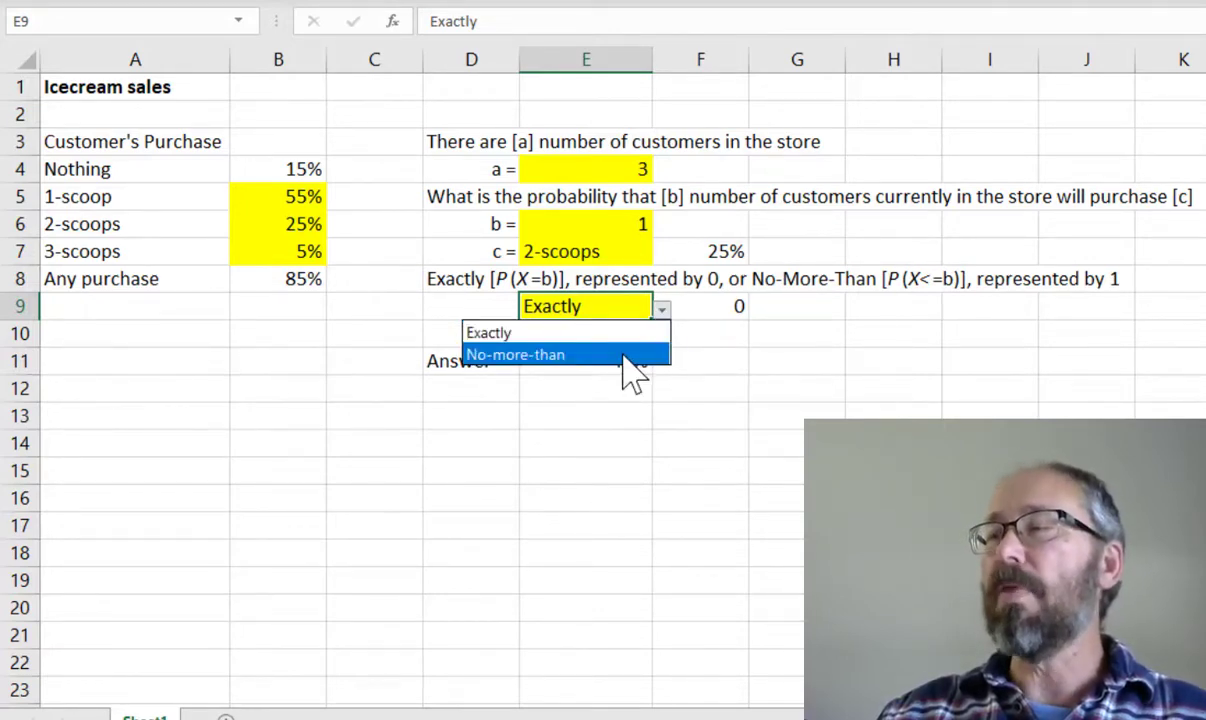
{"action": "left_click", "coordinate": [625, 356]}
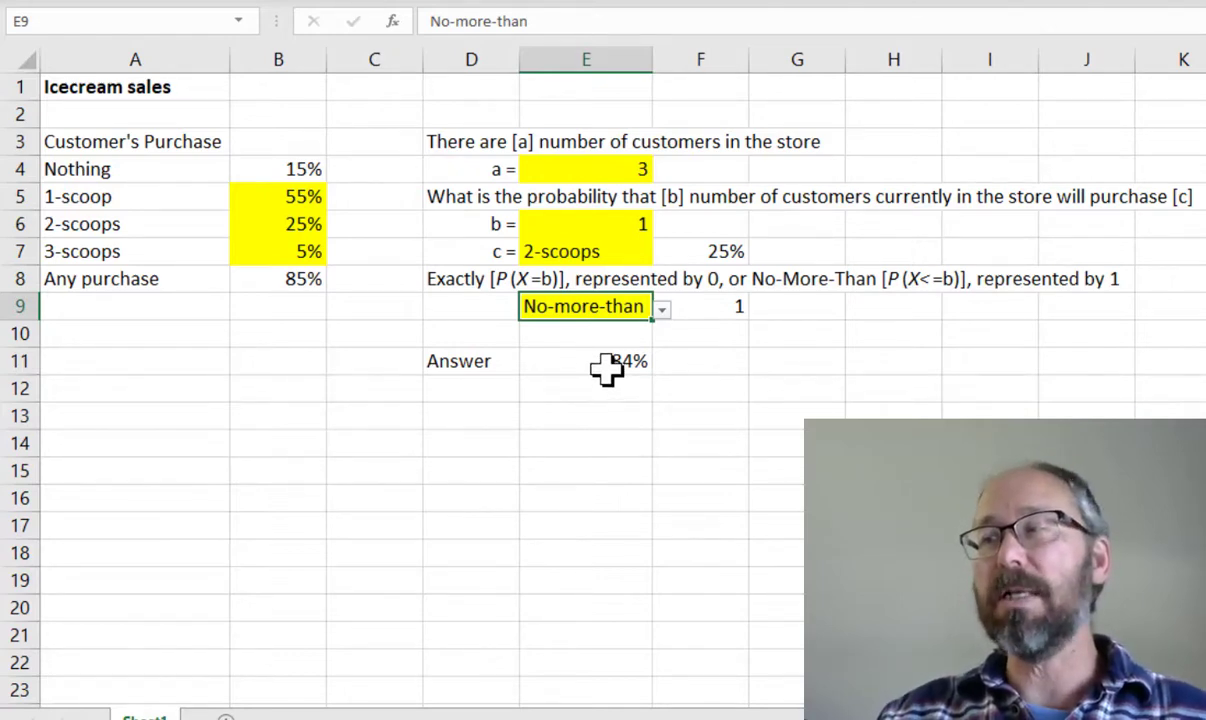
Enter 3 again as the number of customers in cell E4
{"action": "left_click", "coordinate": [643, 166]}
{"action": "type", "text": "3"}
{"action": "key", "text": "ctrl+Return"}
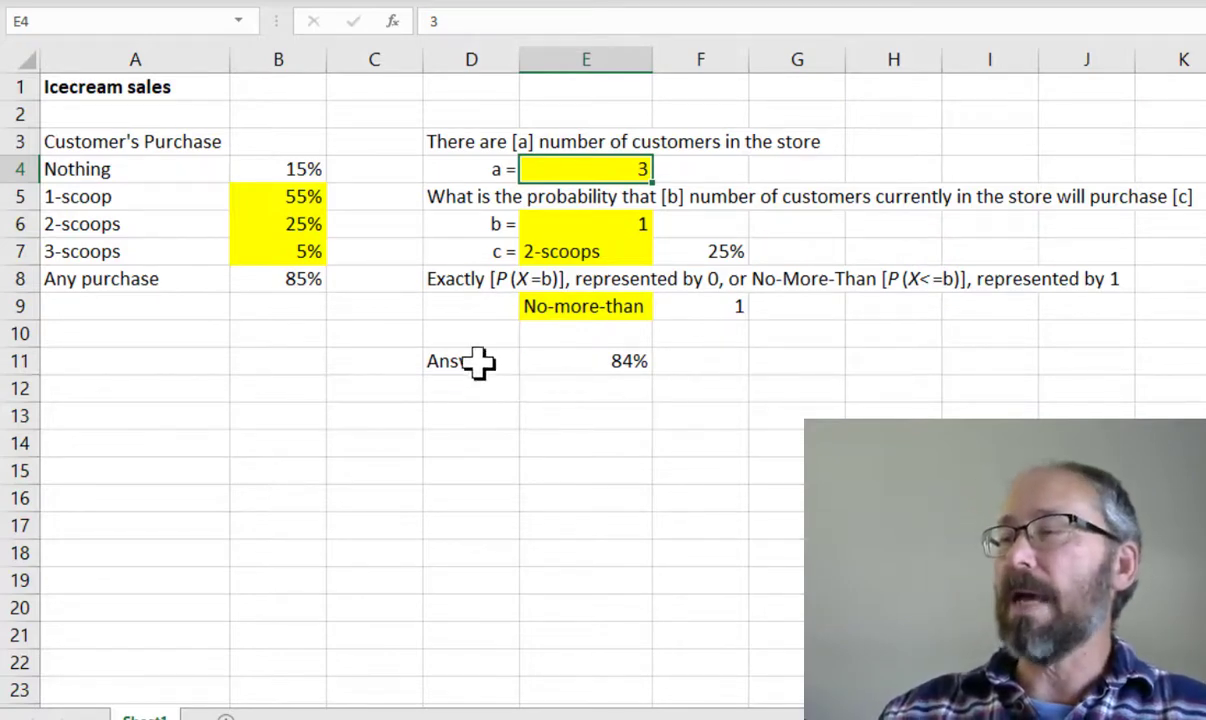
Fill the answer cells D11:E11 with the lightest green theme colour
{"action": "left_click_drag", "start_coordinate": [474, 360], "coordinate": [557, 360]}
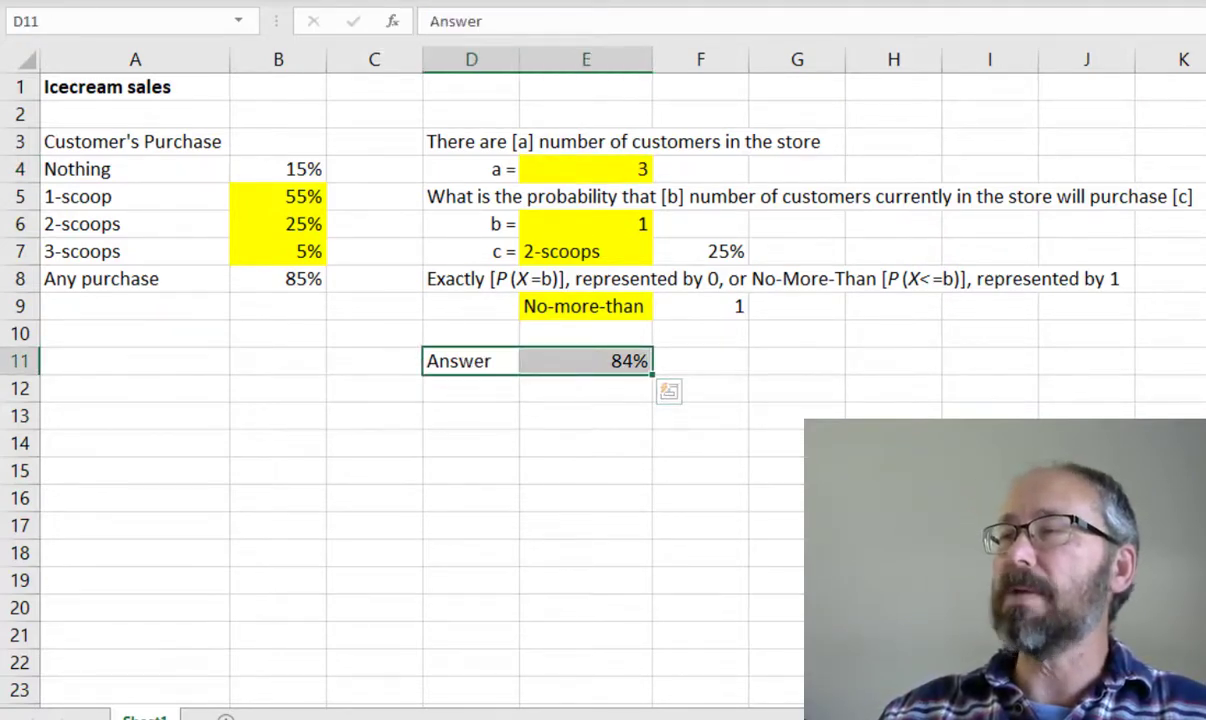
{"action": "left_click", "coordinate": [345, 2]}
{"action": "left_click", "coordinate": [442, 42]}
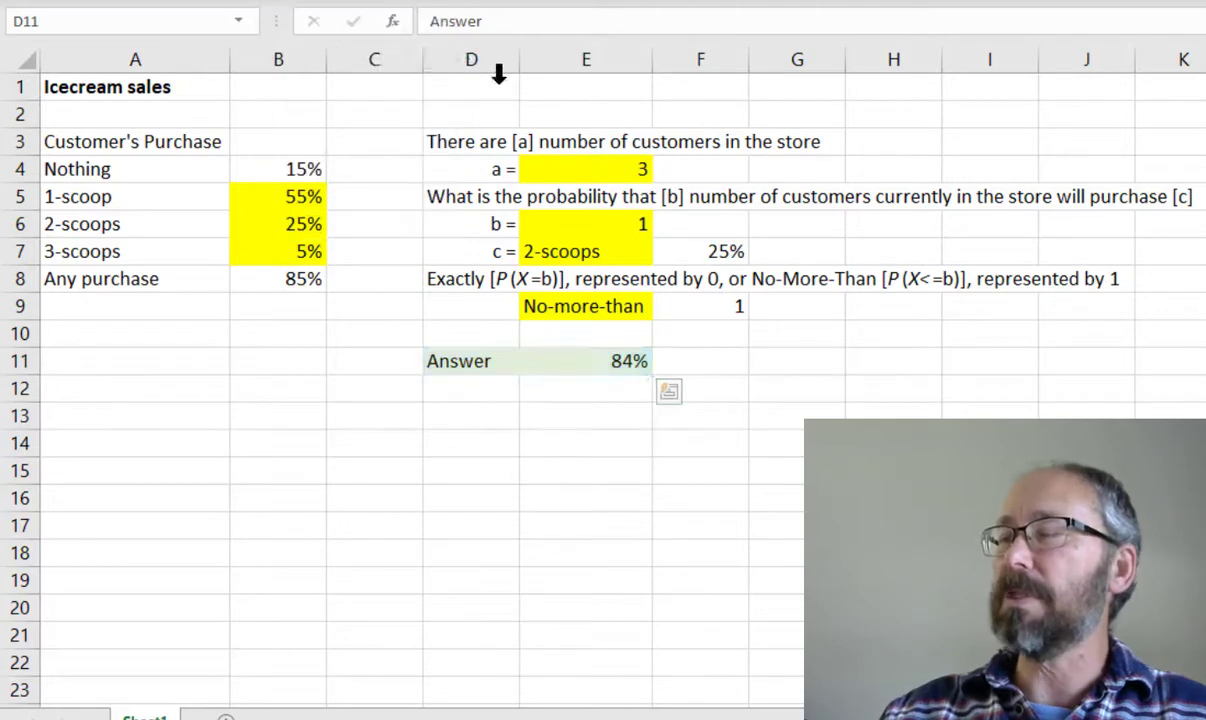
{"action": "left_click", "coordinate": [528, 412]}
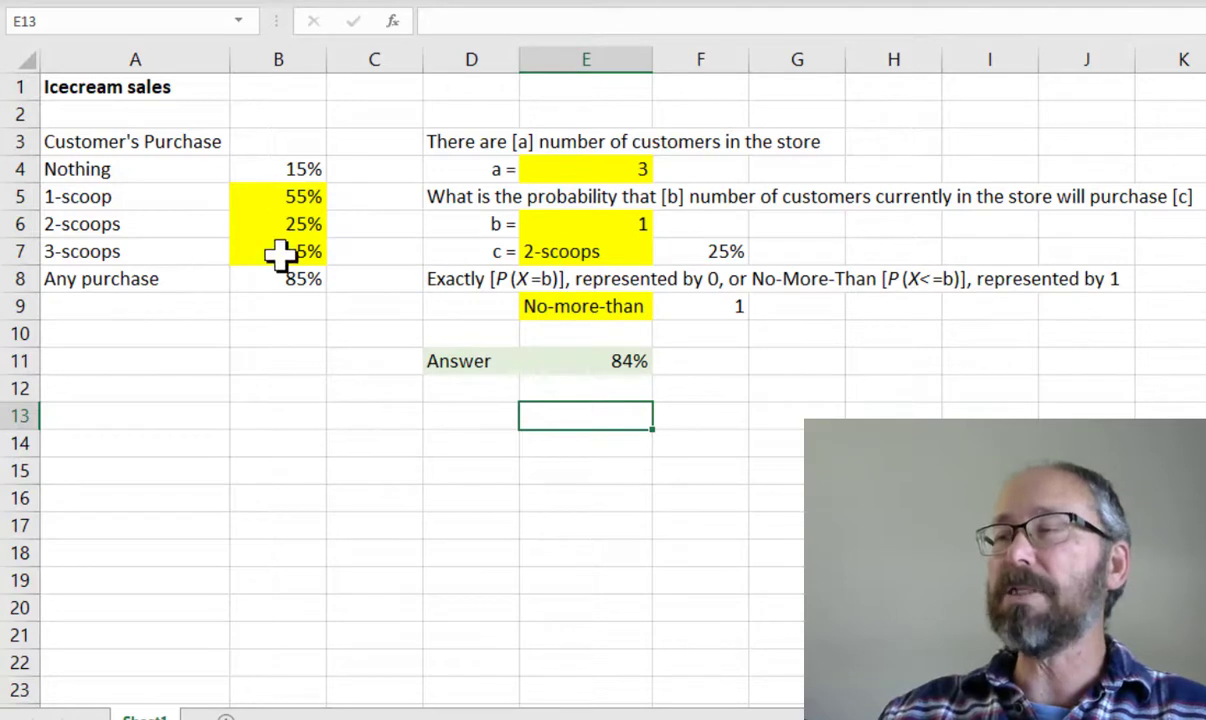
Change the fill of the answer cells D11:E11 to the next darker shade of light green
{"action": "left_click_drag", "start_coordinate": [479, 360], "coordinate": [546, 360]}
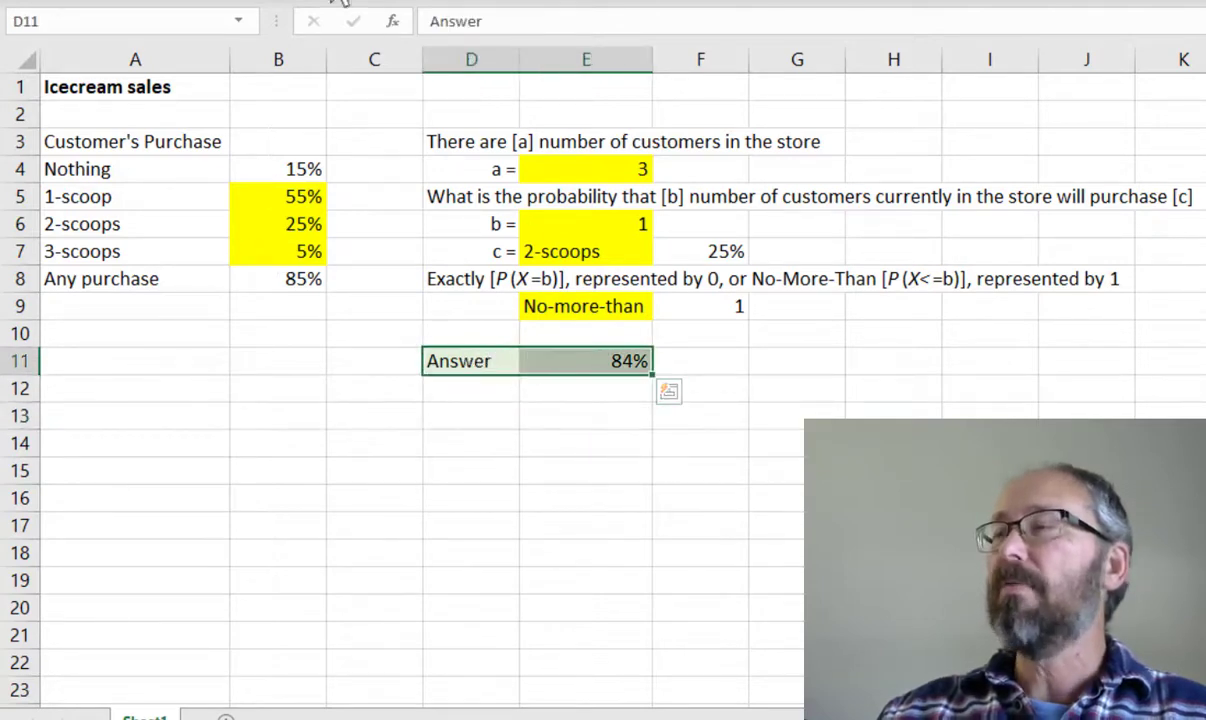
{"action": "left_click", "coordinate": [323, 4]}
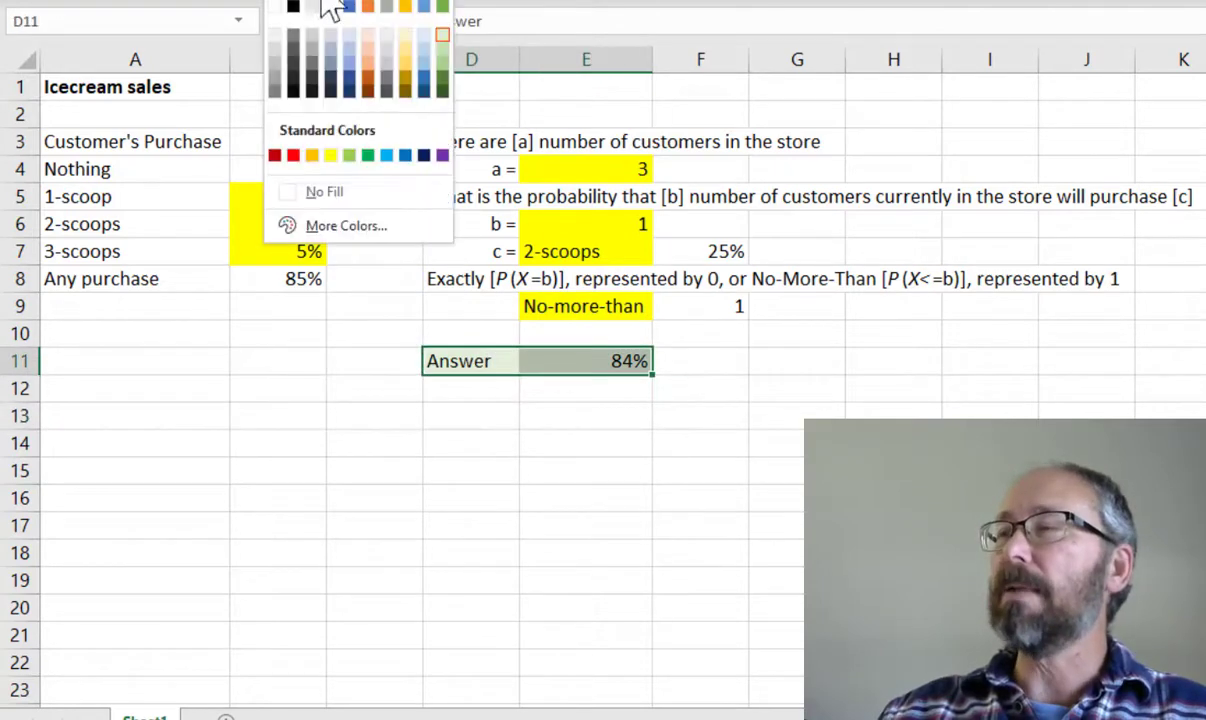
{"action": "left_click", "coordinate": [440, 35]}
{"action": "left_click", "coordinate": [540, 455]}
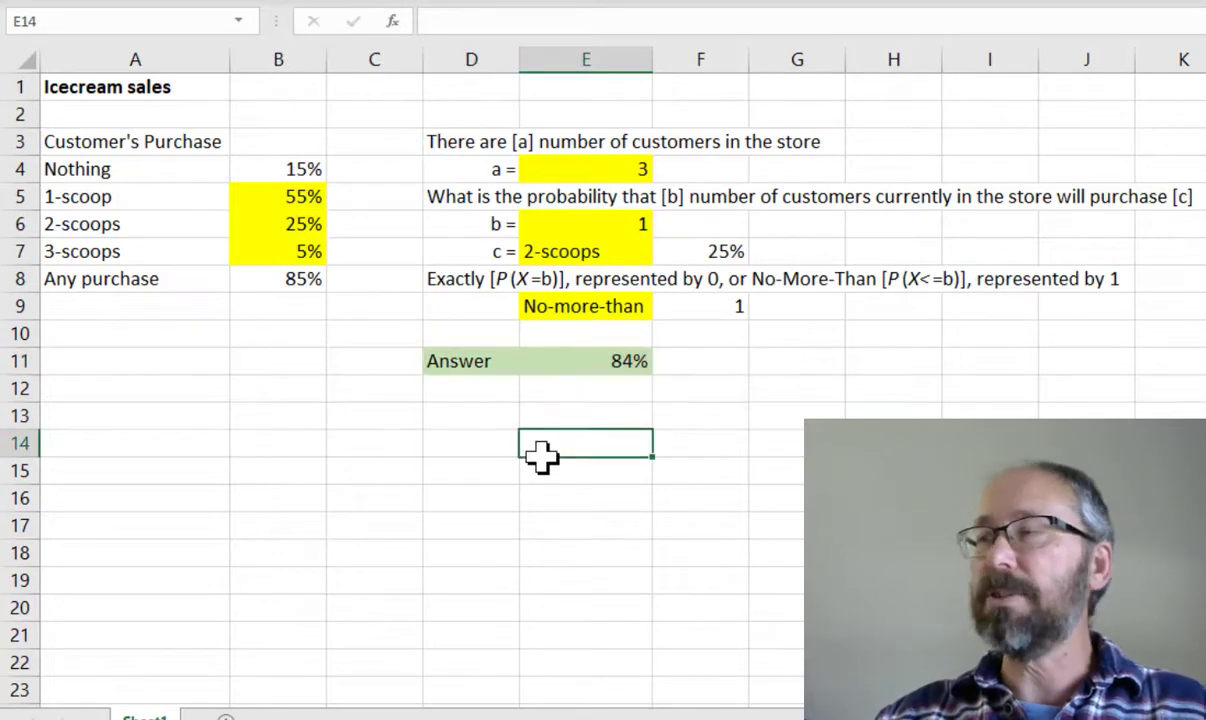
Set the number of customers in cell E4 to 10
{"action": "left_click", "coordinate": [612, 166]}
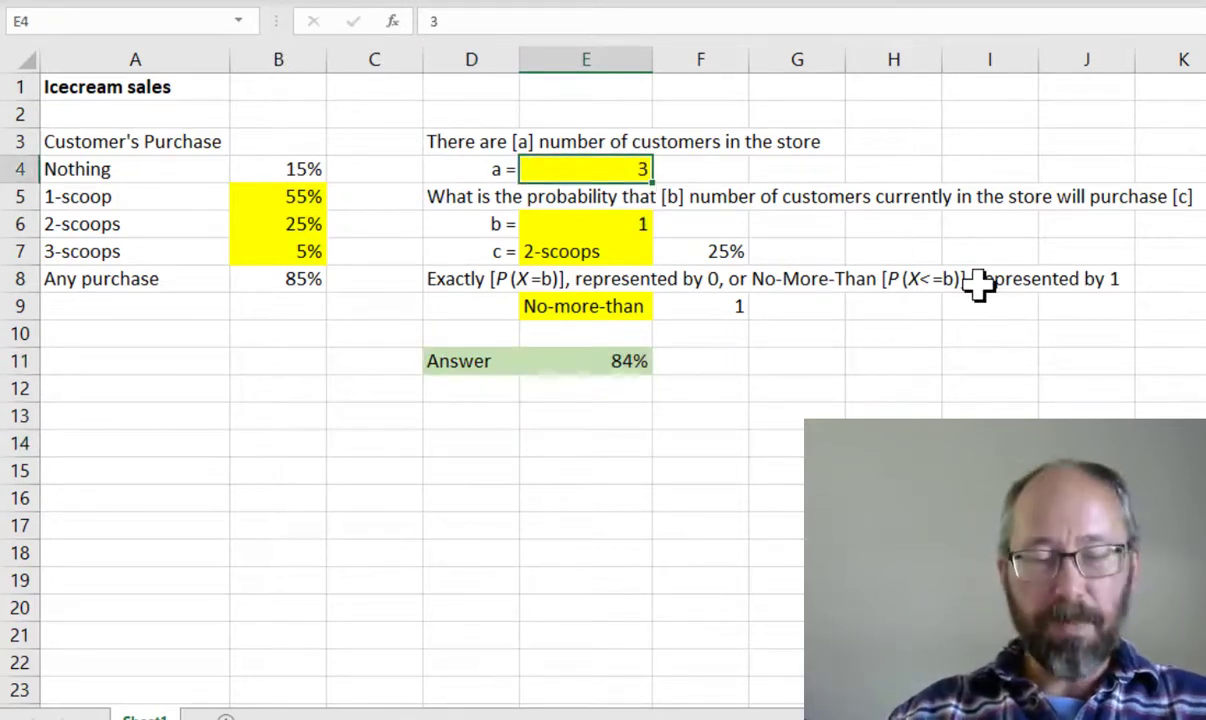
{"action": "type", "text": "10"}
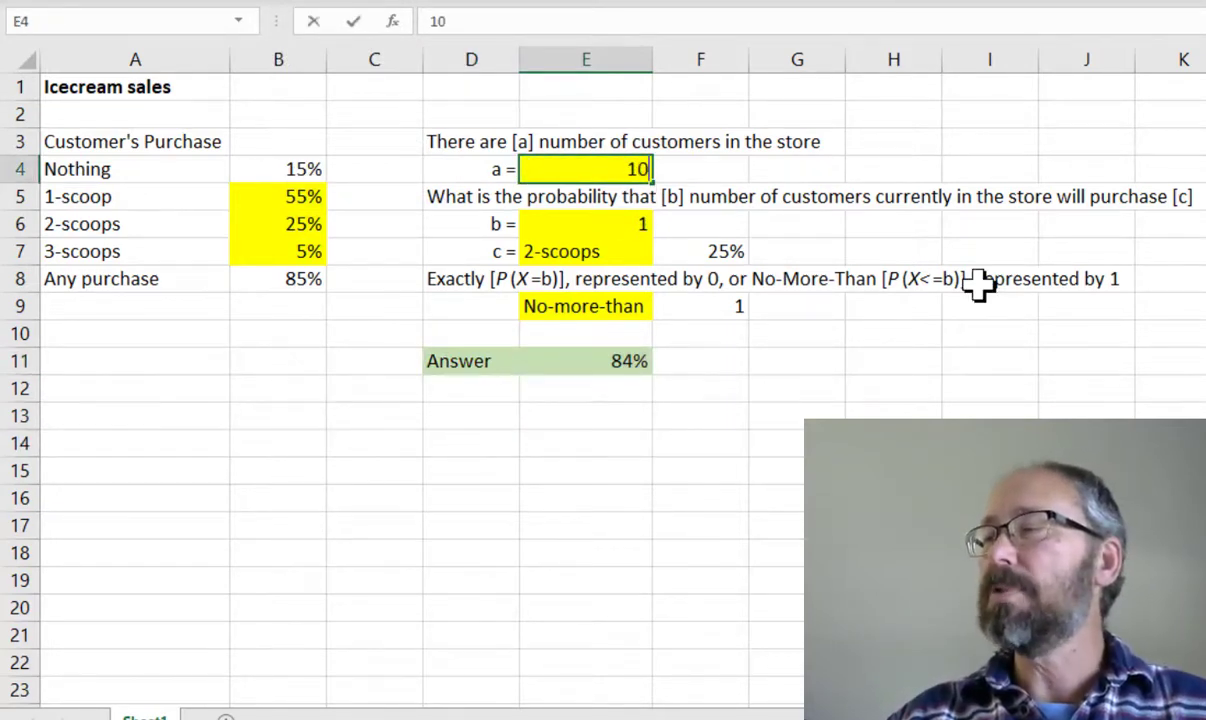
{"action": "key", "text": "Return"}
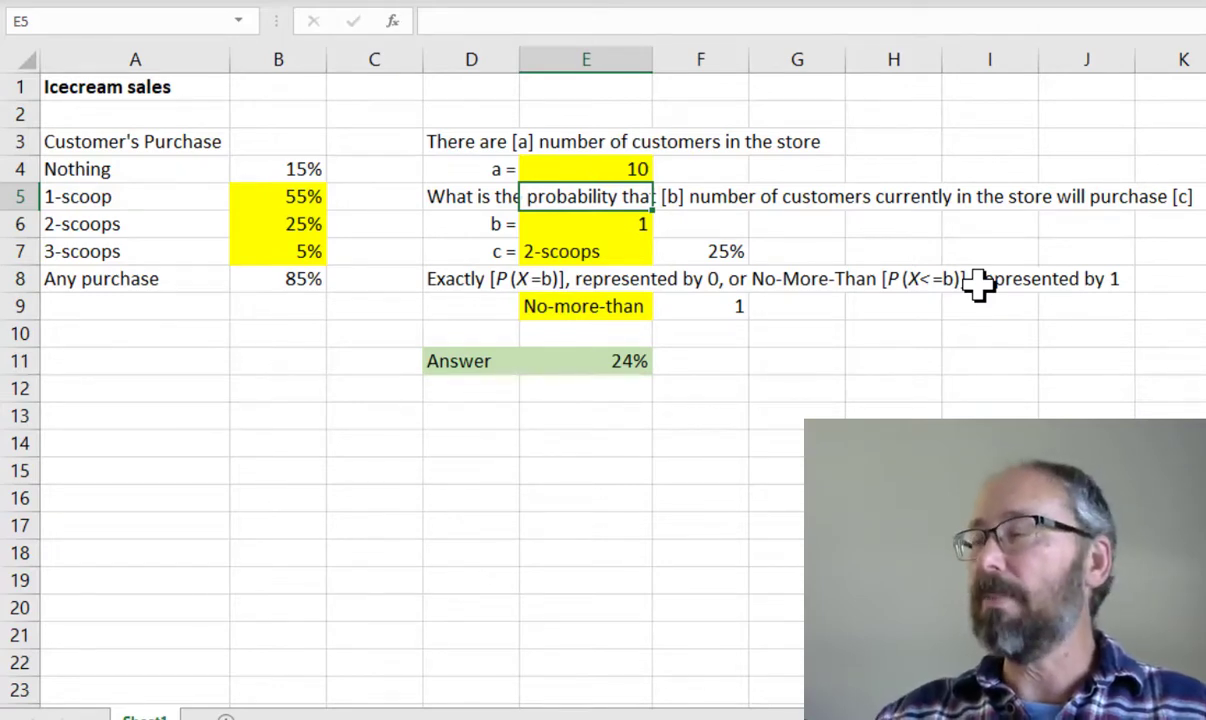
Choose Any purchase as purchase type c in cell E7 and set b in cell E6 to 5
{"action": "left_click", "coordinate": [633, 224]}
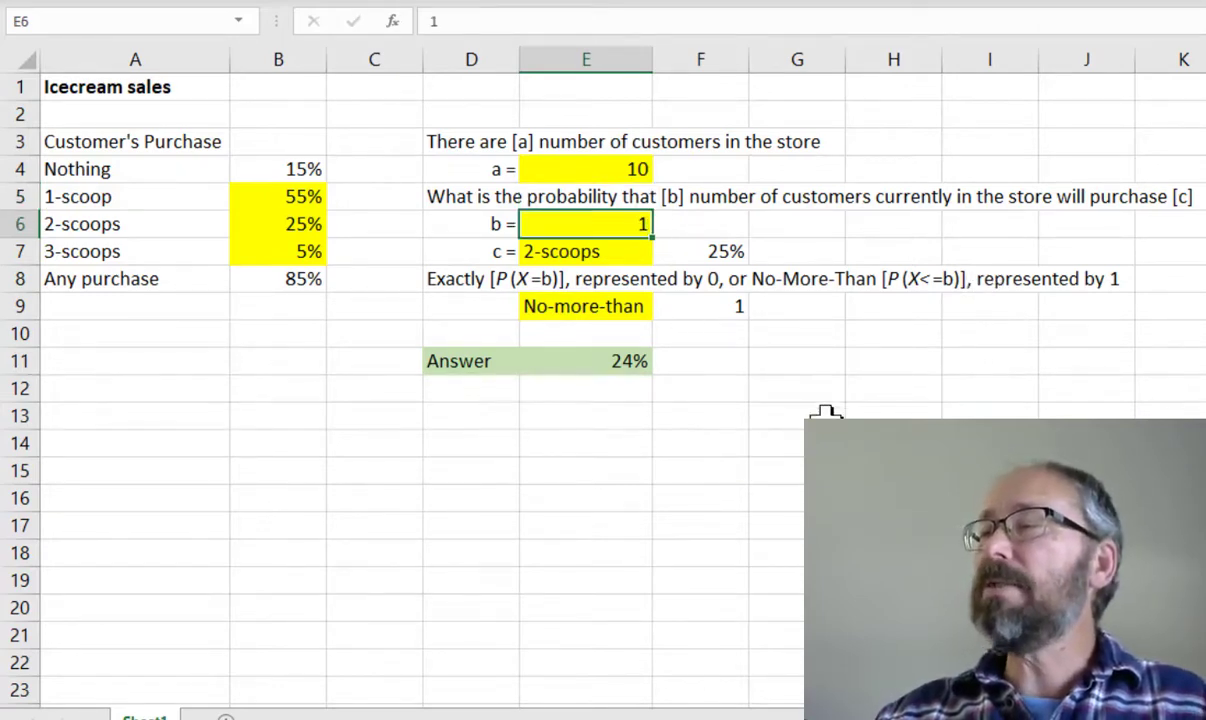
{"action": "left_click", "coordinate": [624, 254]}
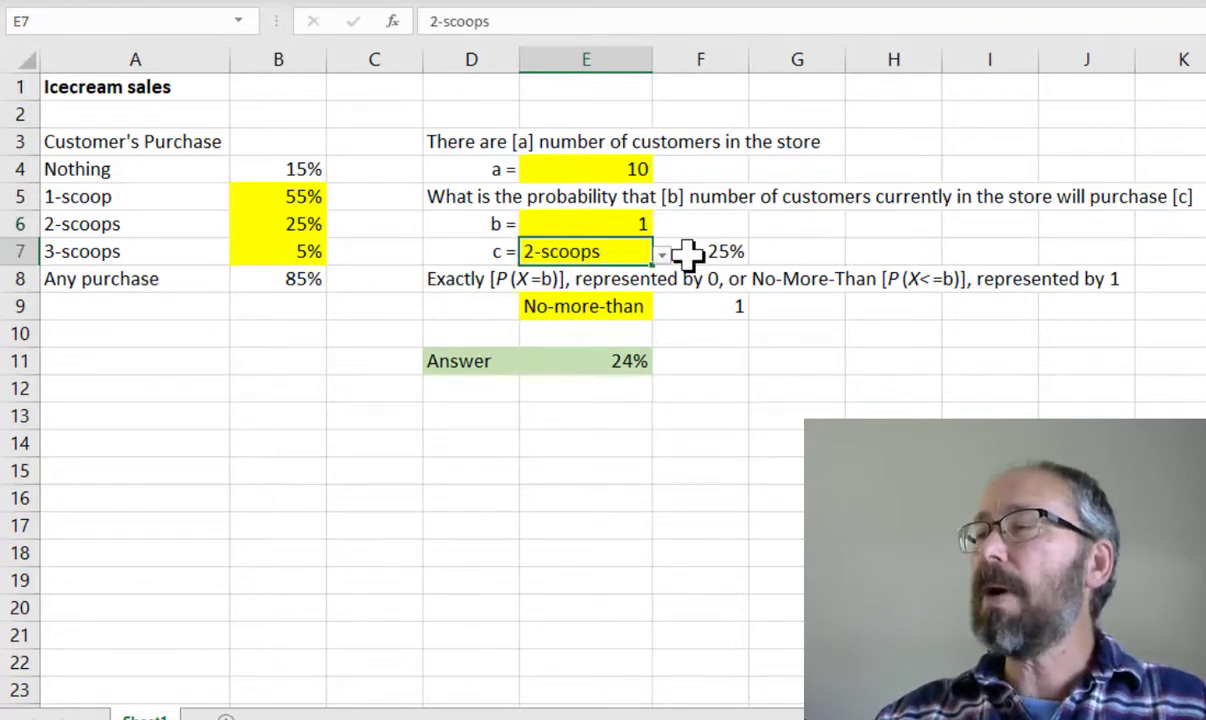
{"action": "left_click", "coordinate": [662, 256]}
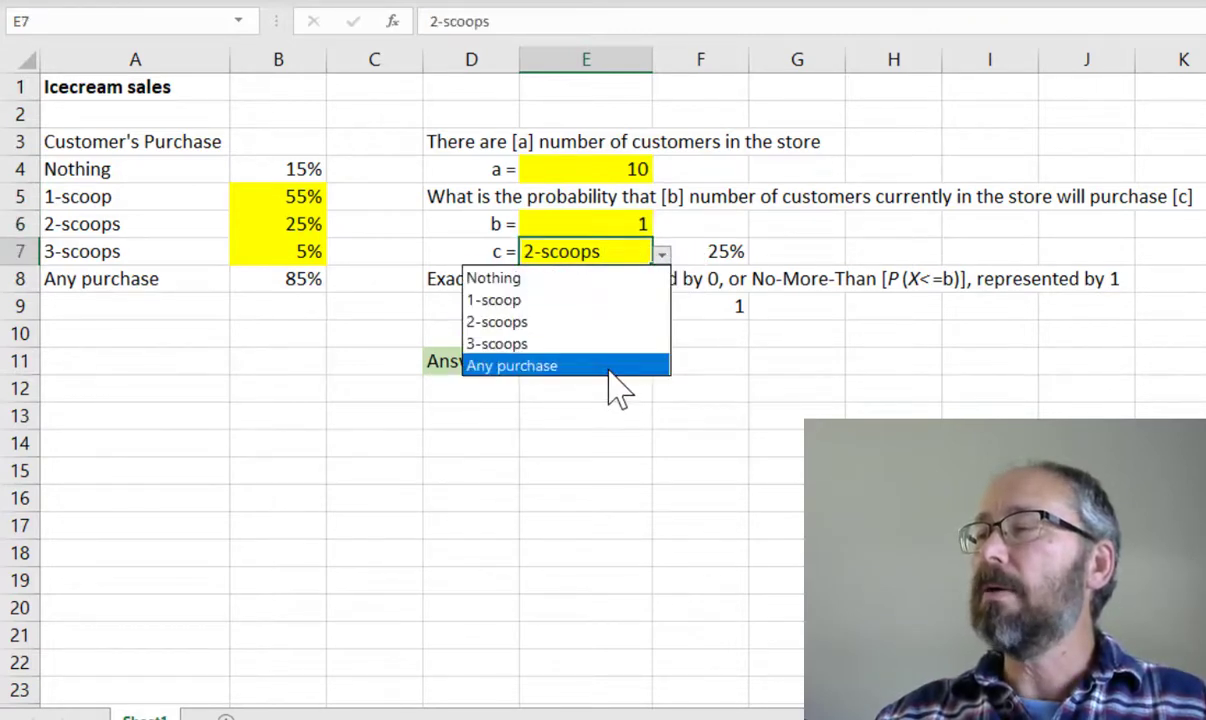
{"action": "left_click", "coordinate": [560, 366]}
{"action": "left_click", "coordinate": [636, 230]}
{"action": "type", "text": "5"}
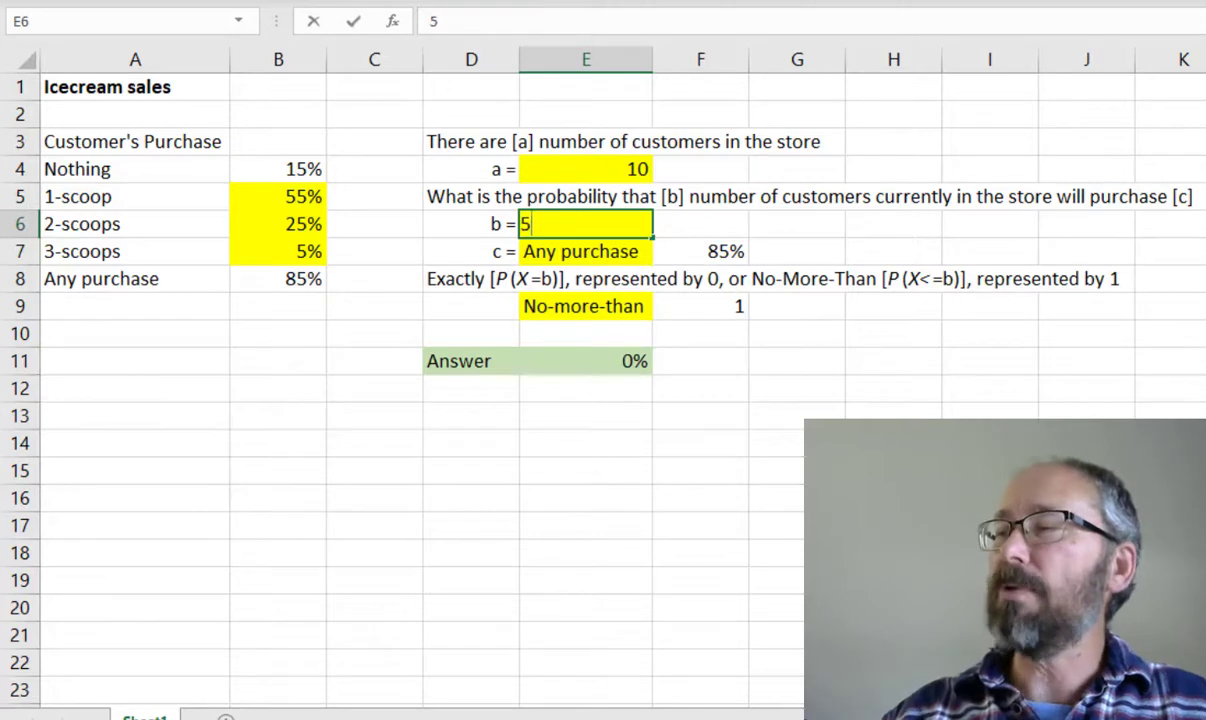
{"action": "key", "text": "Return"}
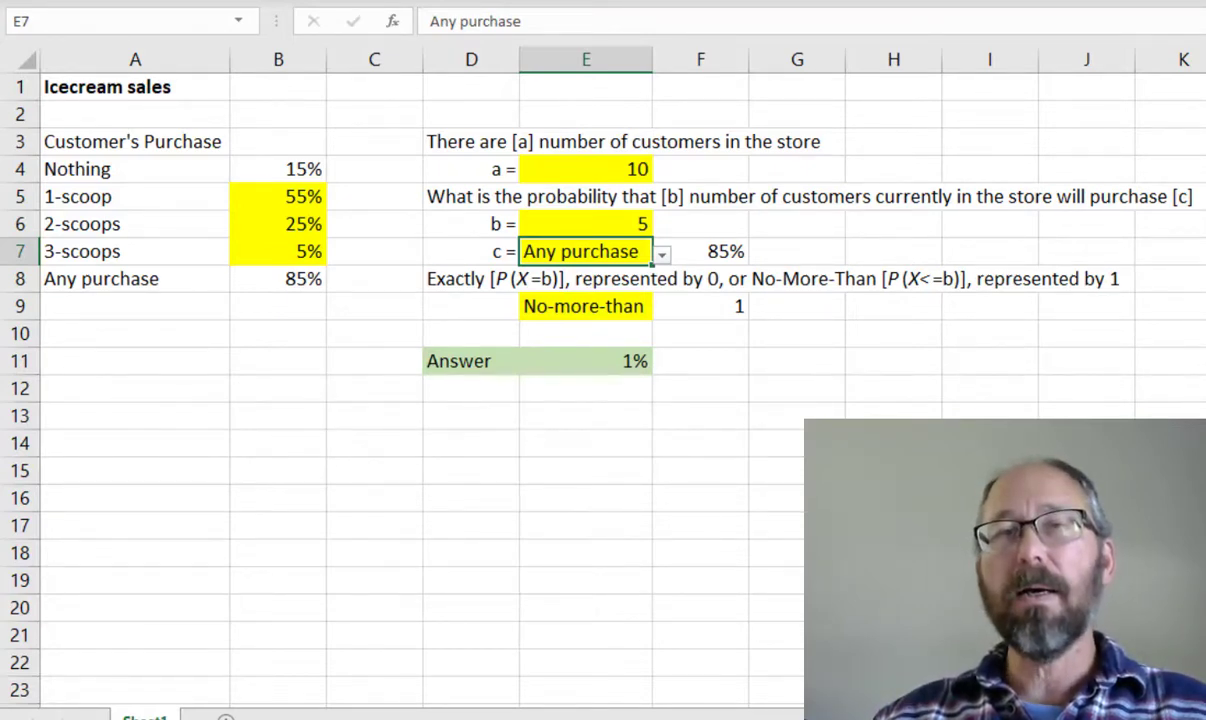
Switch the probability type in cell E9 to Exactly
{"action": "left_click", "coordinate": [625, 307]}
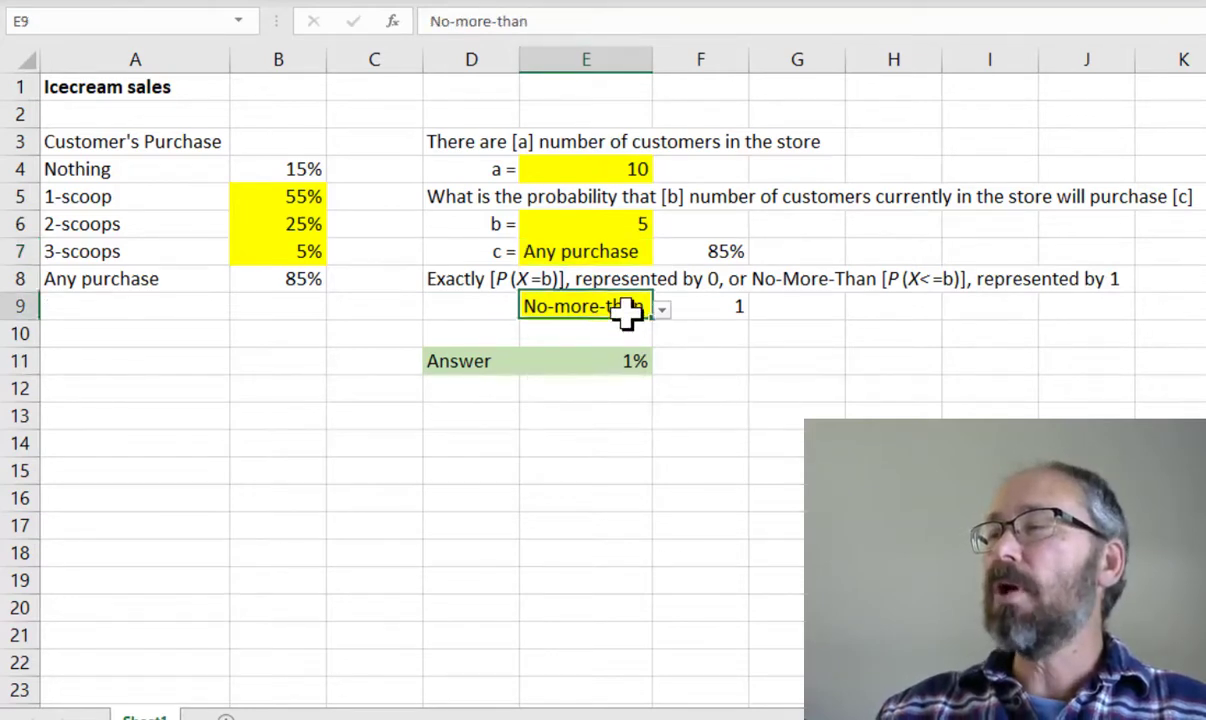
{"action": "left_click", "coordinate": [662, 312]}
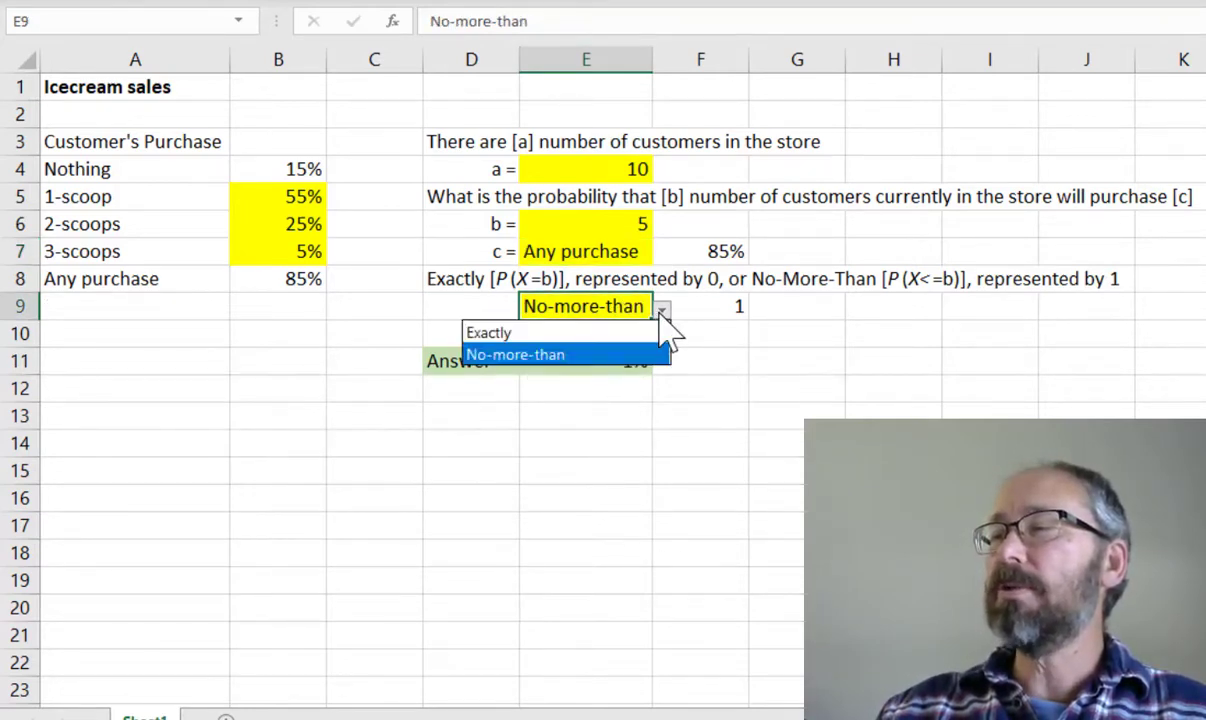
{"action": "left_click", "coordinate": [699, 338]}
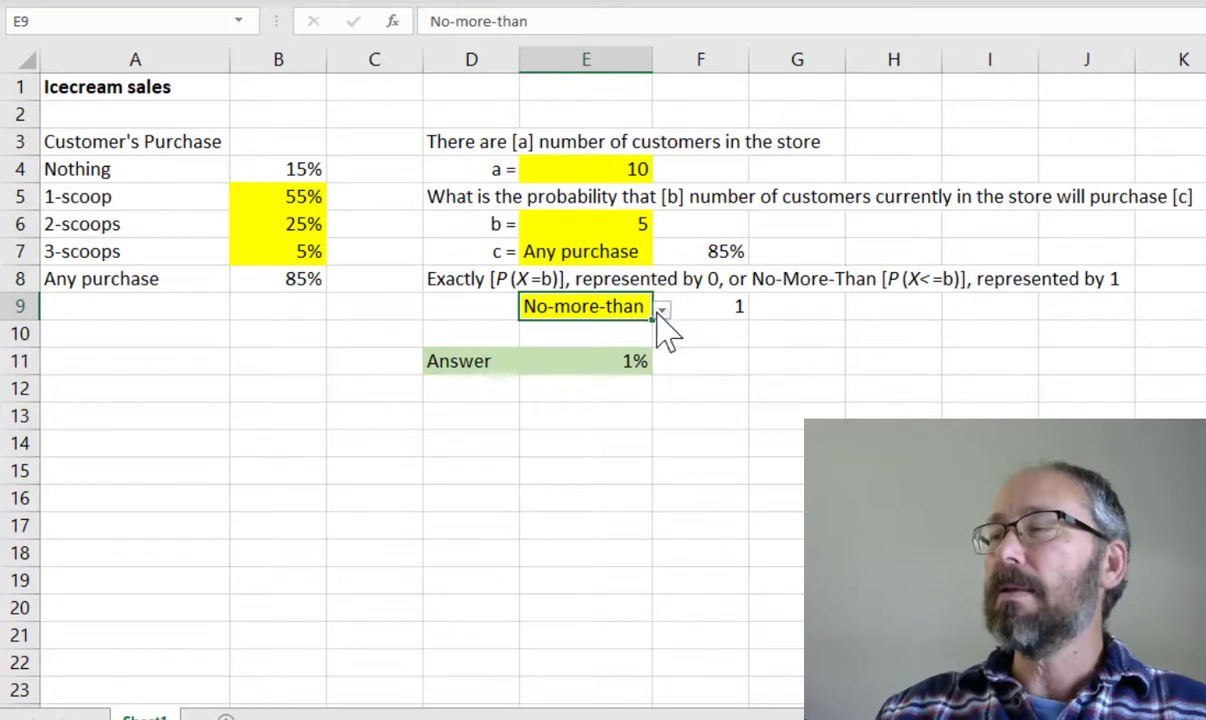
{"action": "left_click", "coordinate": [660, 313]}
{"action": "left_click", "coordinate": [636, 332]}
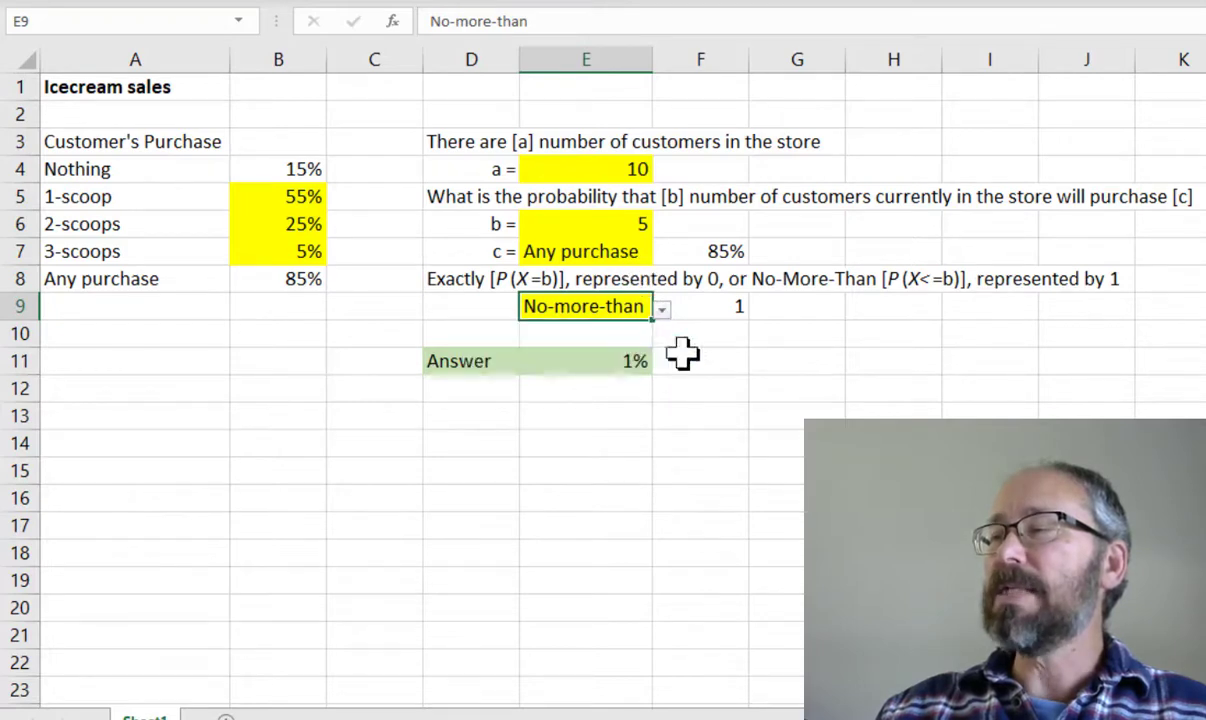
{"action": "left_click", "coordinate": [632, 414]}
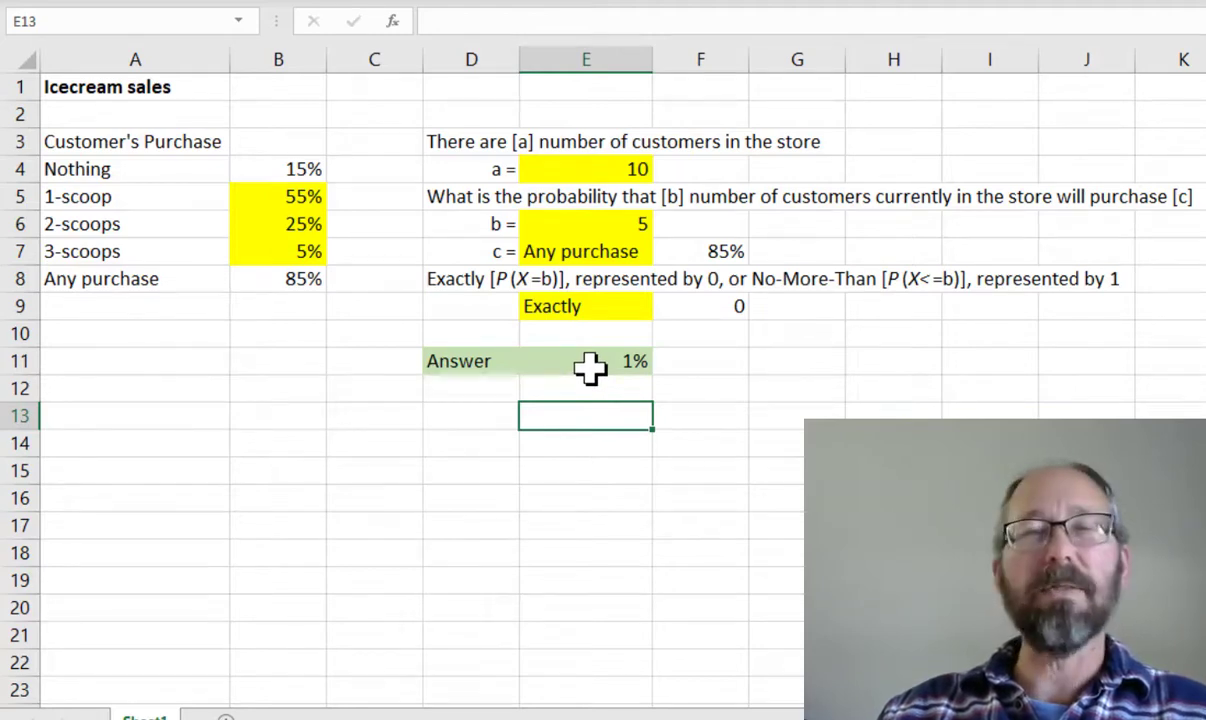
Choose Nothing as purchase type c in cell E7
{"action": "left_click", "coordinate": [634, 251]}
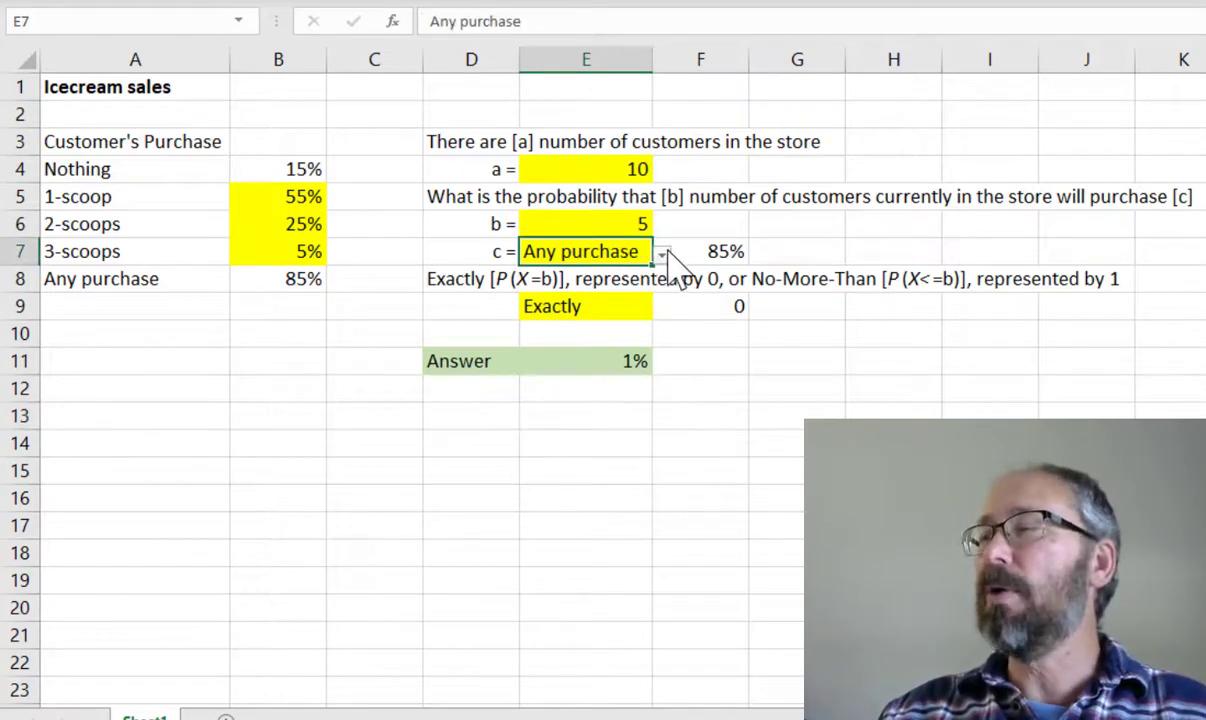
{"action": "left_click", "coordinate": [661, 255]}
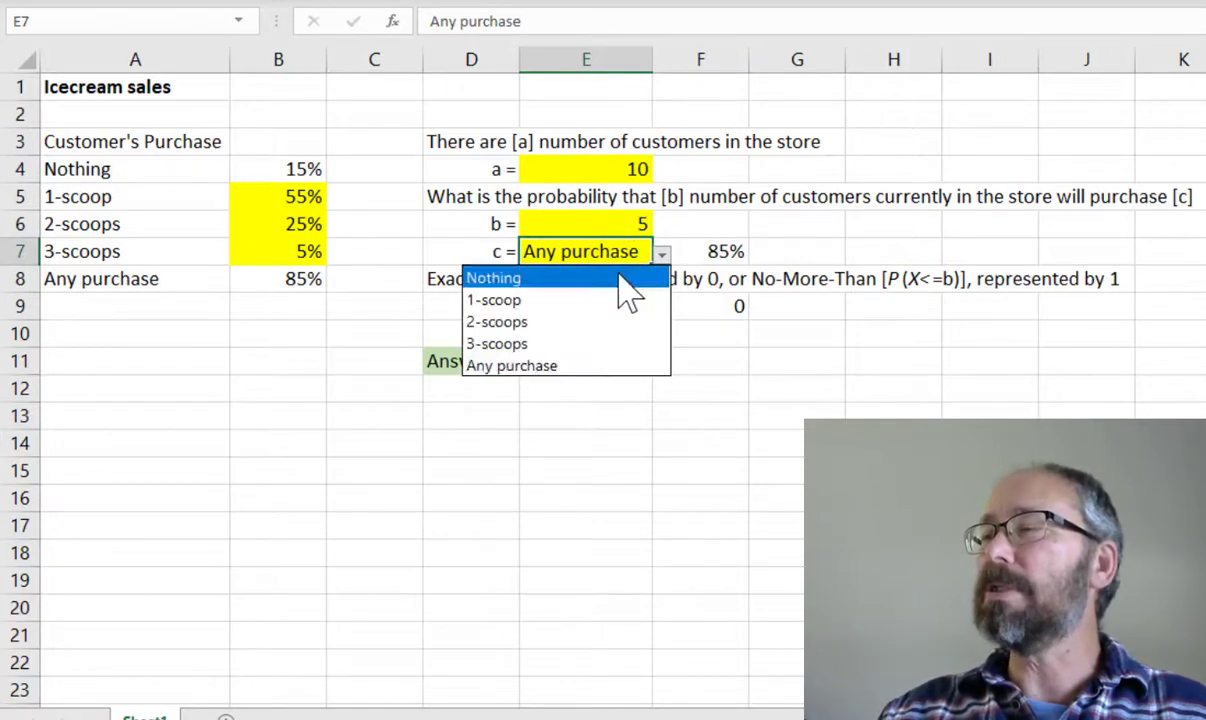
{"action": "left_click", "coordinate": [627, 280]}
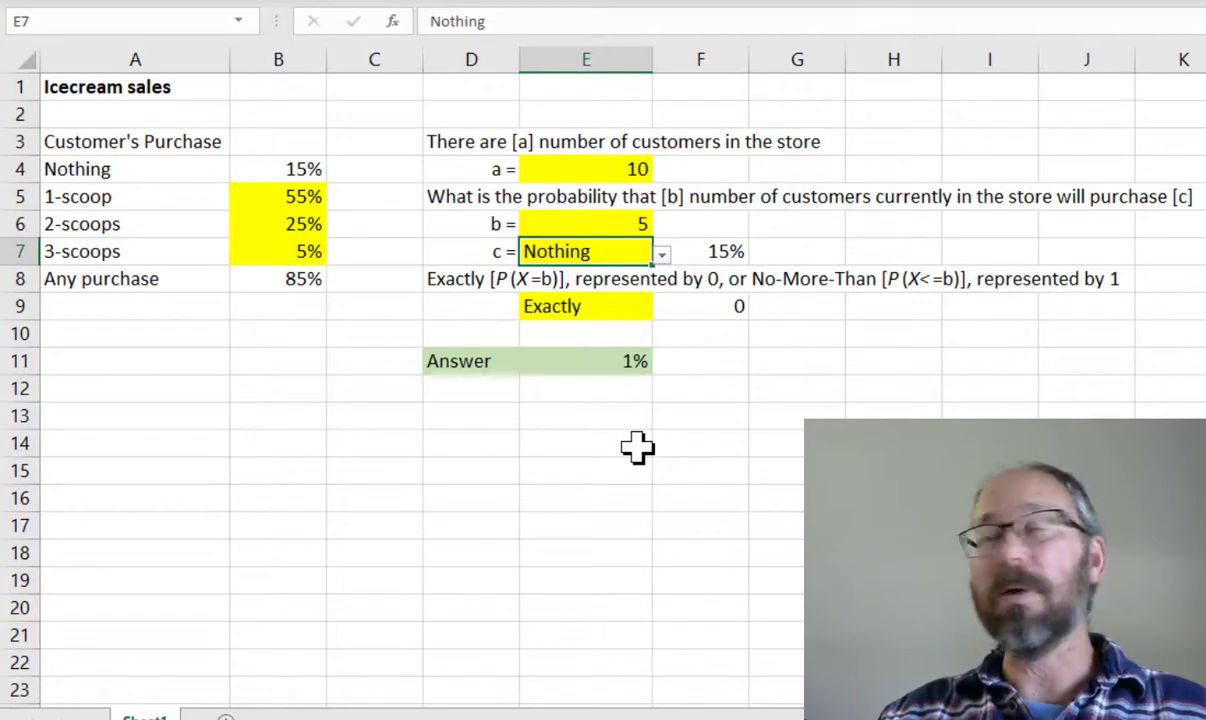
Choose 1-scoop as purchase type c in cell E7, and check the Any purchase formula in cell B8
{"action": "left_click", "coordinate": [662, 254]}
{"action": "left_click", "coordinate": [633, 301]}
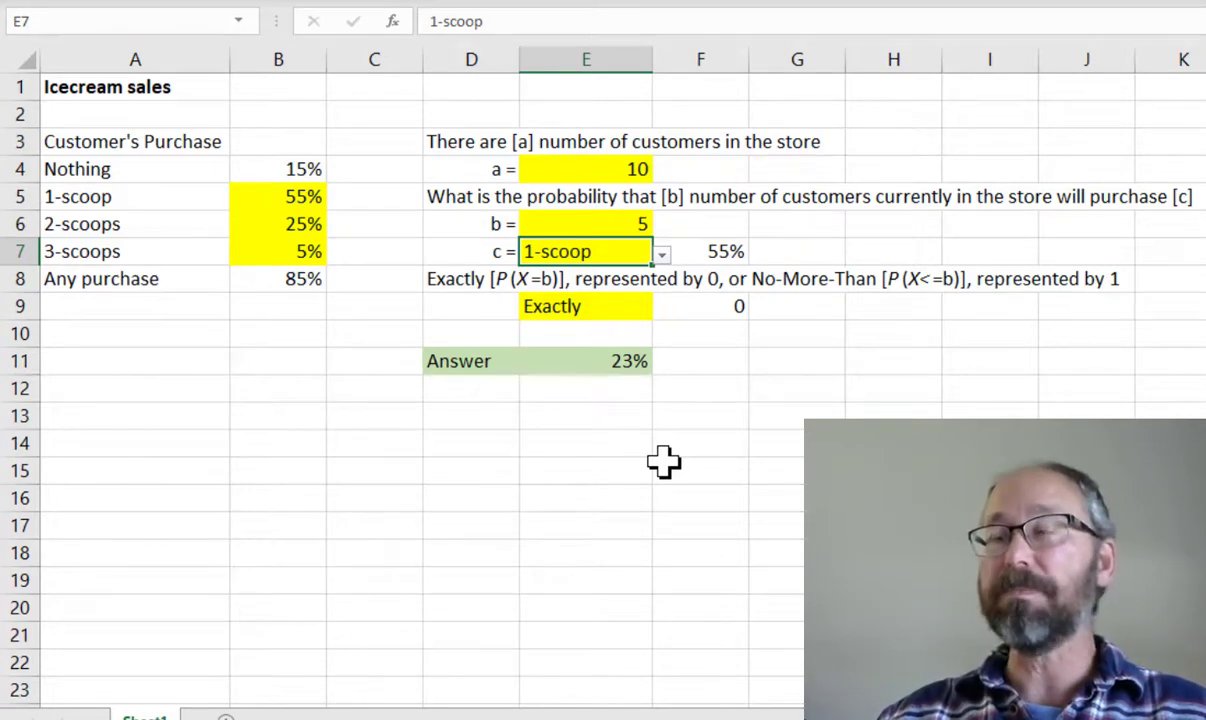
{"action": "left_click", "coordinate": [272, 280]}
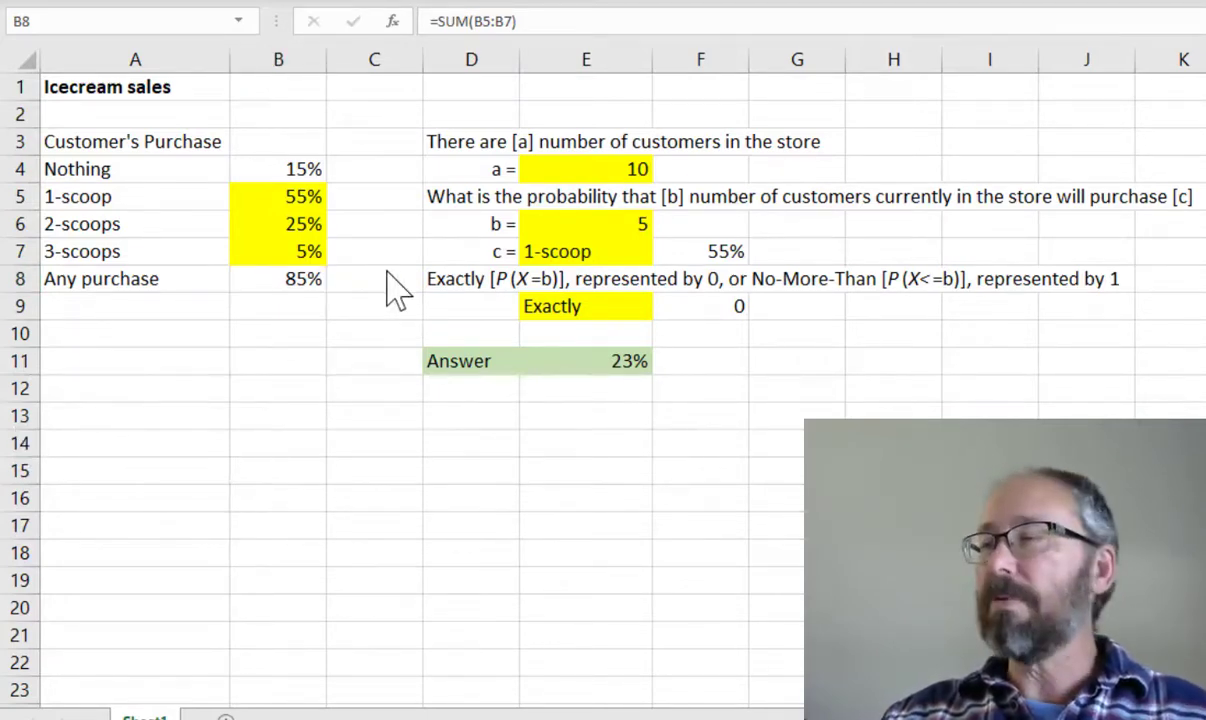
Paste the copied 1 person, 2 people and 3 people probability tables into the sheet starting at cell E13
{"action": "left_click", "coordinate": [555, 410]}
{"action": "left_click", "coordinate": [556, 411]}
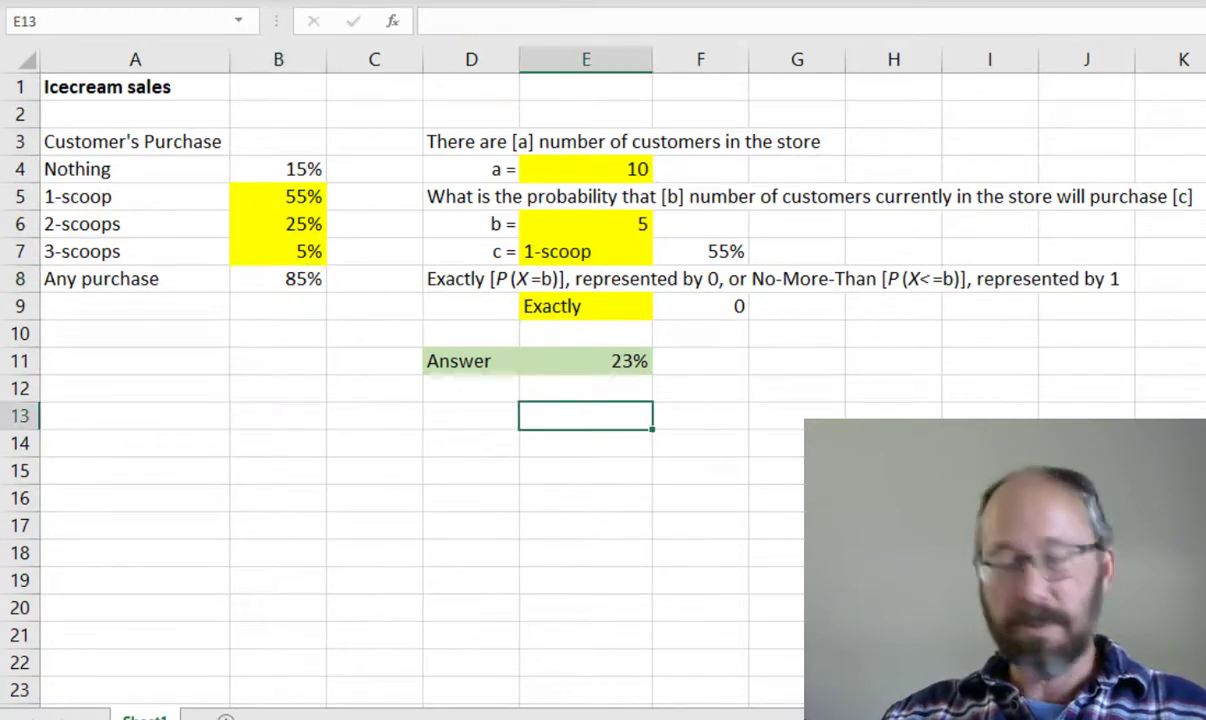
{"action": "key", "text": "ctrl+v"}
{"action": "left_click", "coordinate": [1090, 333]}
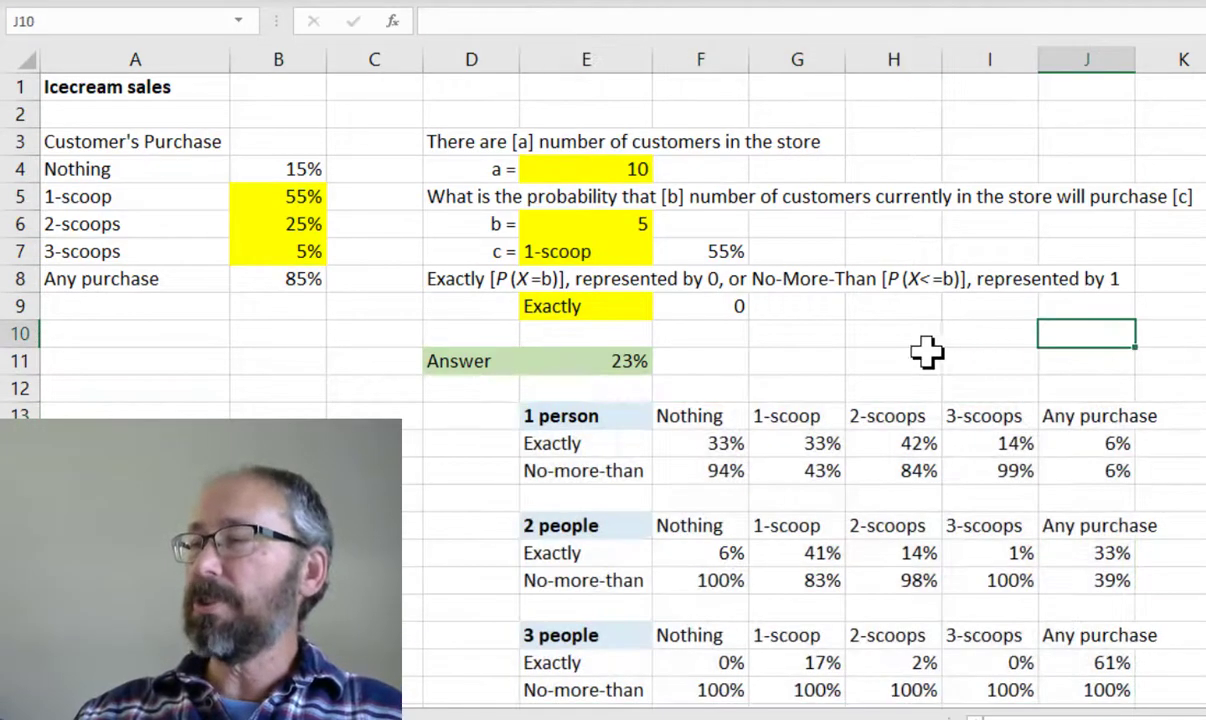
{"action": "scroll", "coordinate": [850, 360], "scroll_direction": "down", "scroll_amount": 1}
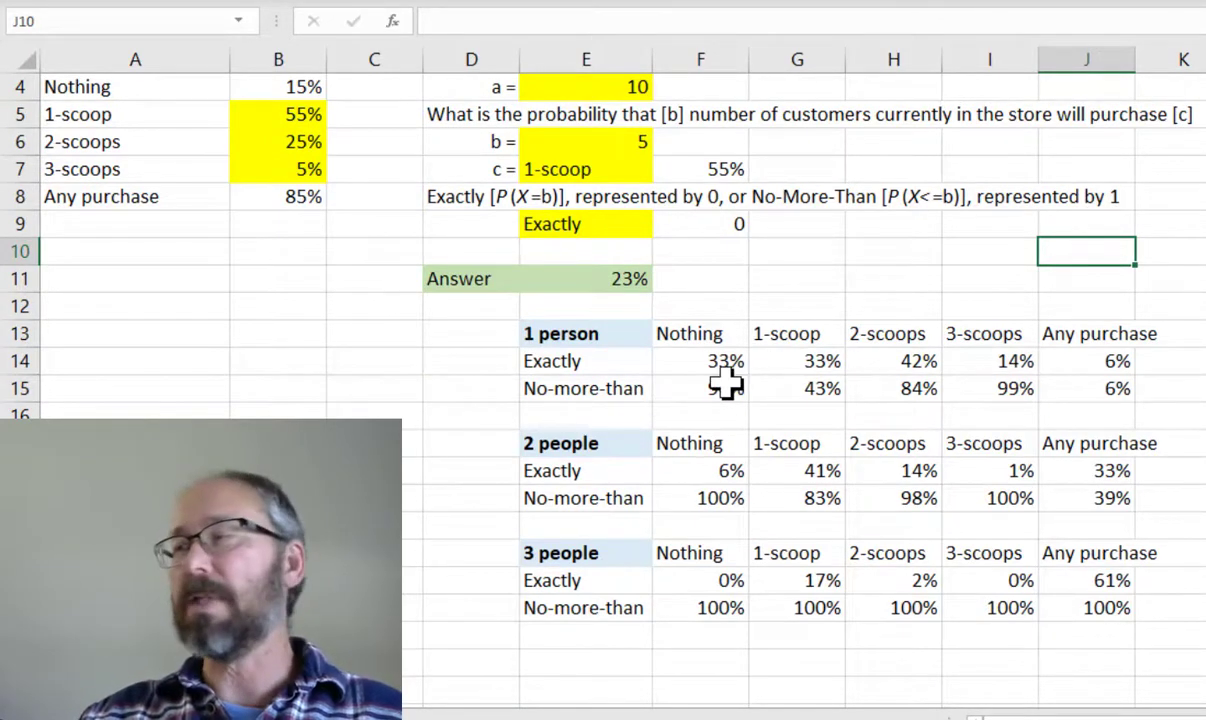
{"action": "scroll", "coordinate": [700, 360], "scroll_direction": "up", "scroll_amount": 1}
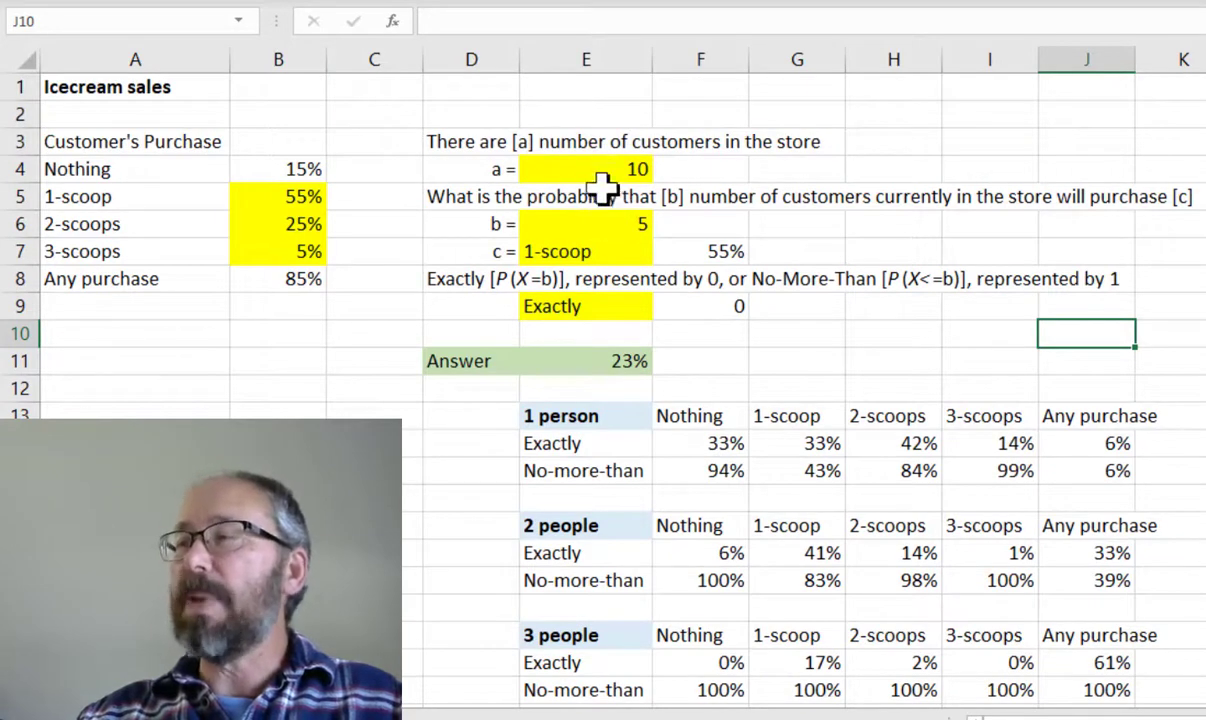
Set the number of customers in cell E4 to 3 and b in cell E6 to 1
{"action": "left_click", "coordinate": [598, 172]}
{"action": "type", "text": "3"}
{"action": "left_click", "coordinate": [638, 232]}
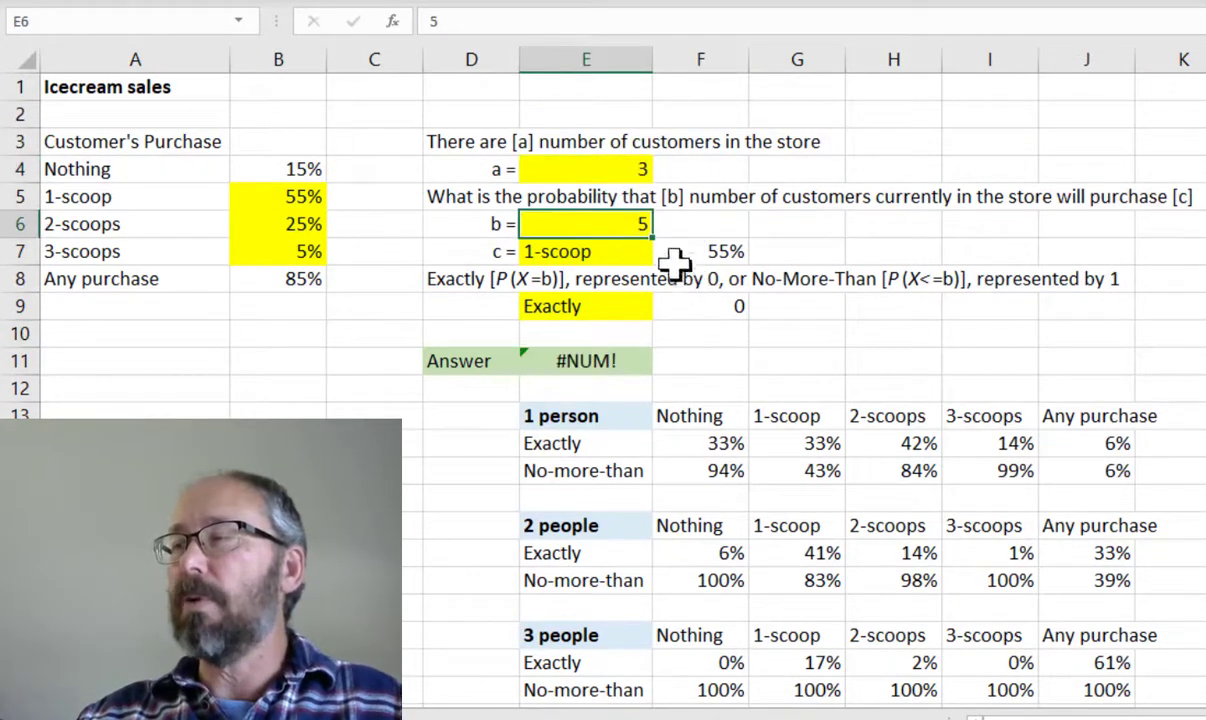
{"action": "key", "text": "Delete"}
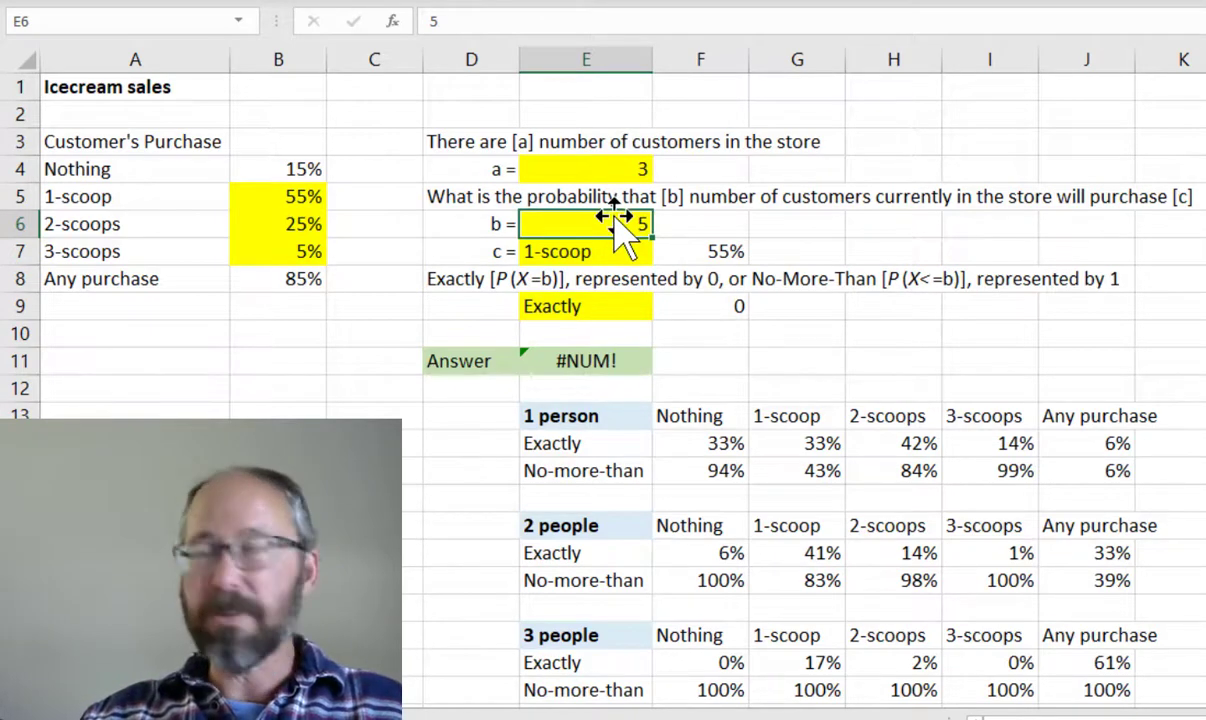
{"action": "type", "text": "1"}
{"action": "key", "text": "Tab"}
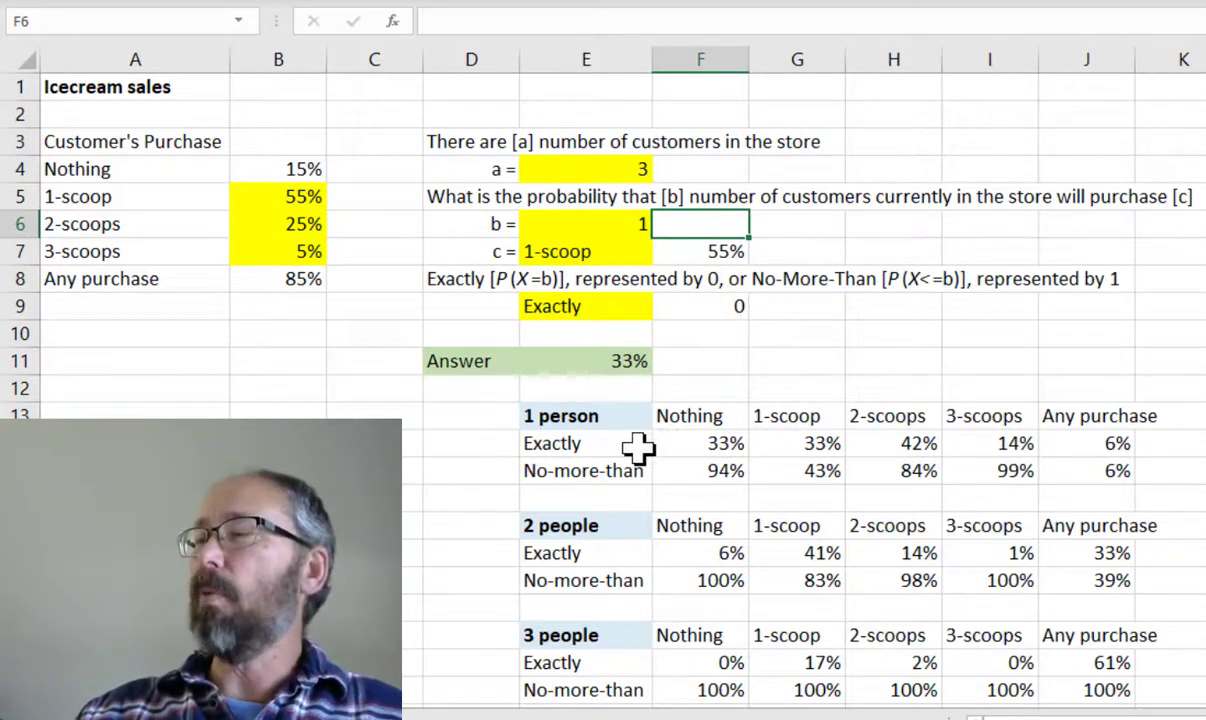
Copy the answer from cell E11 and paste it as a value into the 1 person table's Exactly 1-scoop cell, G14
{"action": "left_click_drag", "start_coordinate": [627, 434], "coordinate": [800, 443]}
{"action": "left_click", "coordinate": [800, 443]}
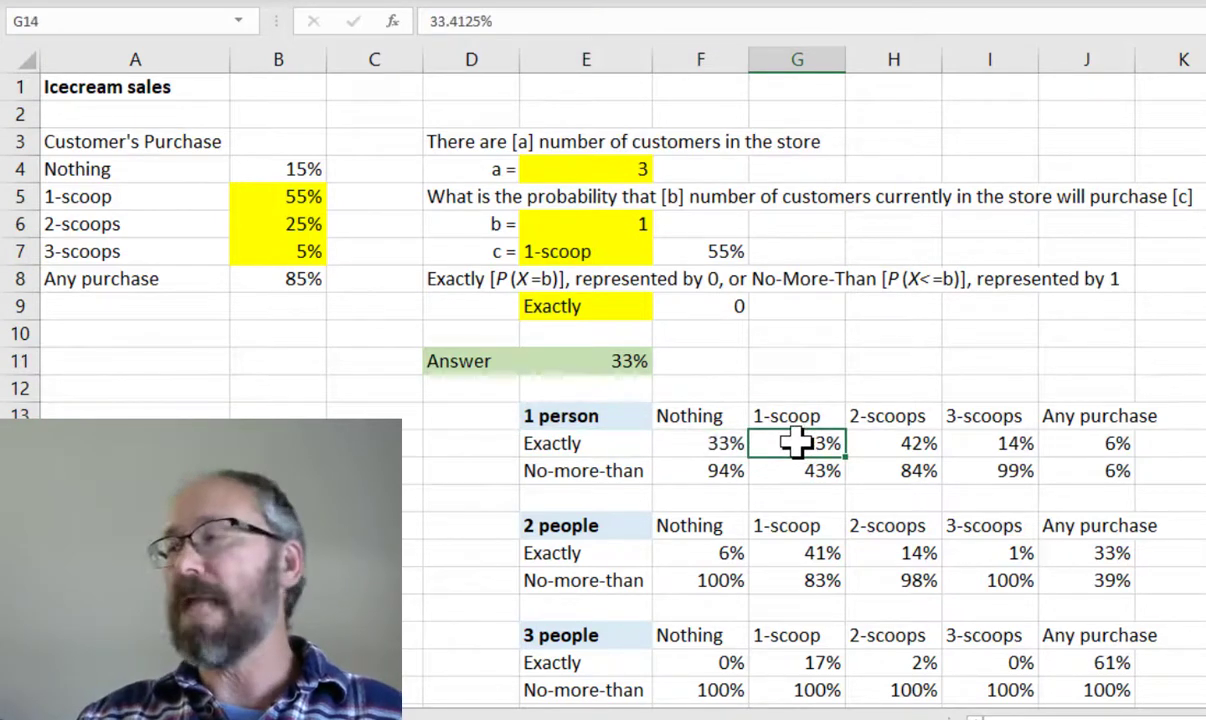
{"action": "left_click", "coordinate": [590, 361]}
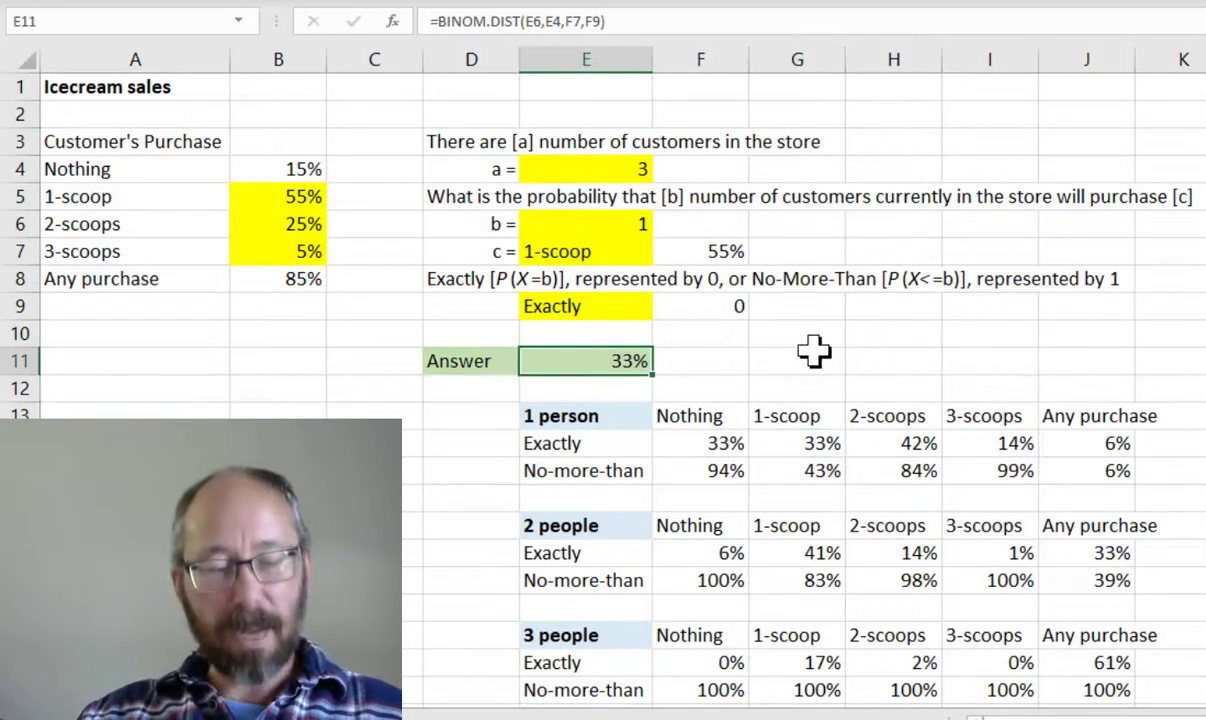
{"action": "key", "text": "ctrl+c"}
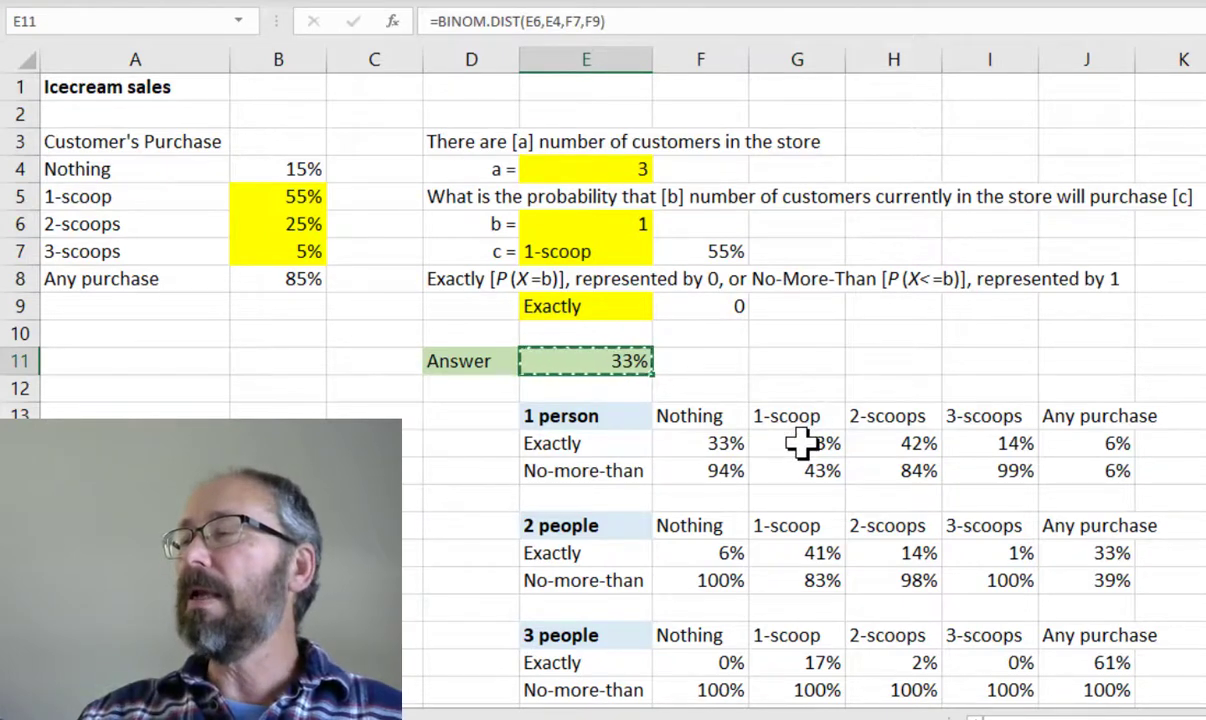
{"action": "left_click", "coordinate": [800, 443]}
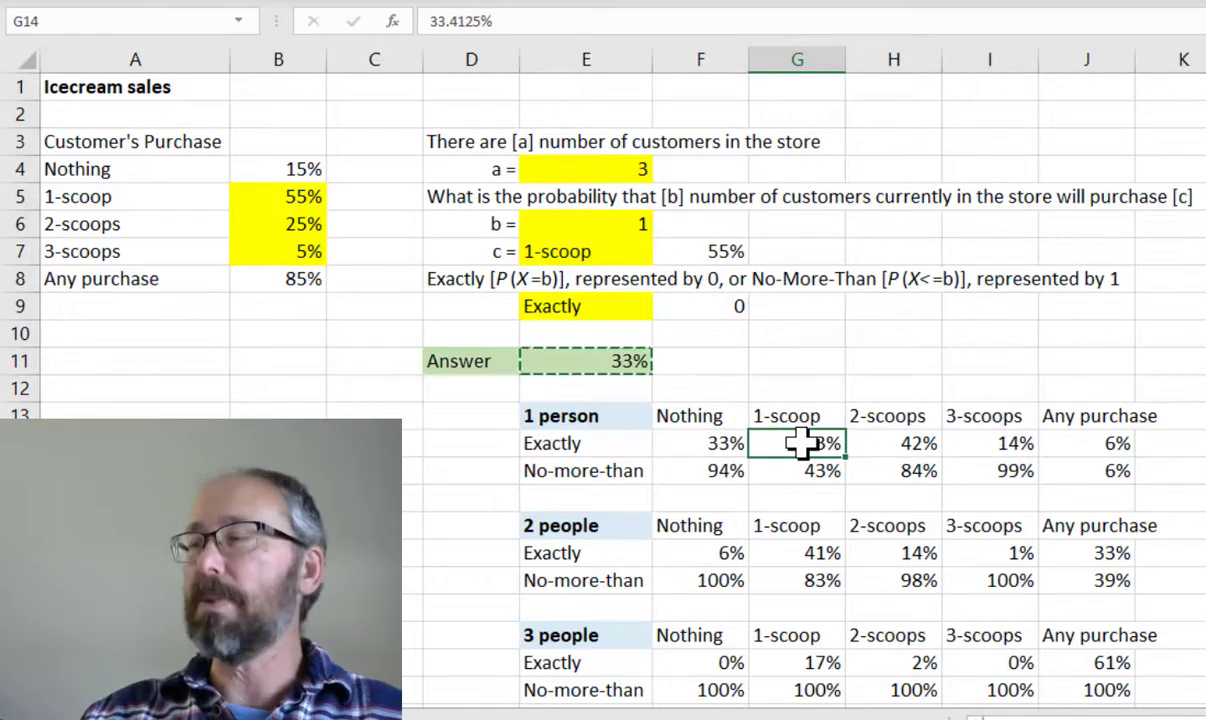
{"action": "right_click", "coordinate": [800, 443]}
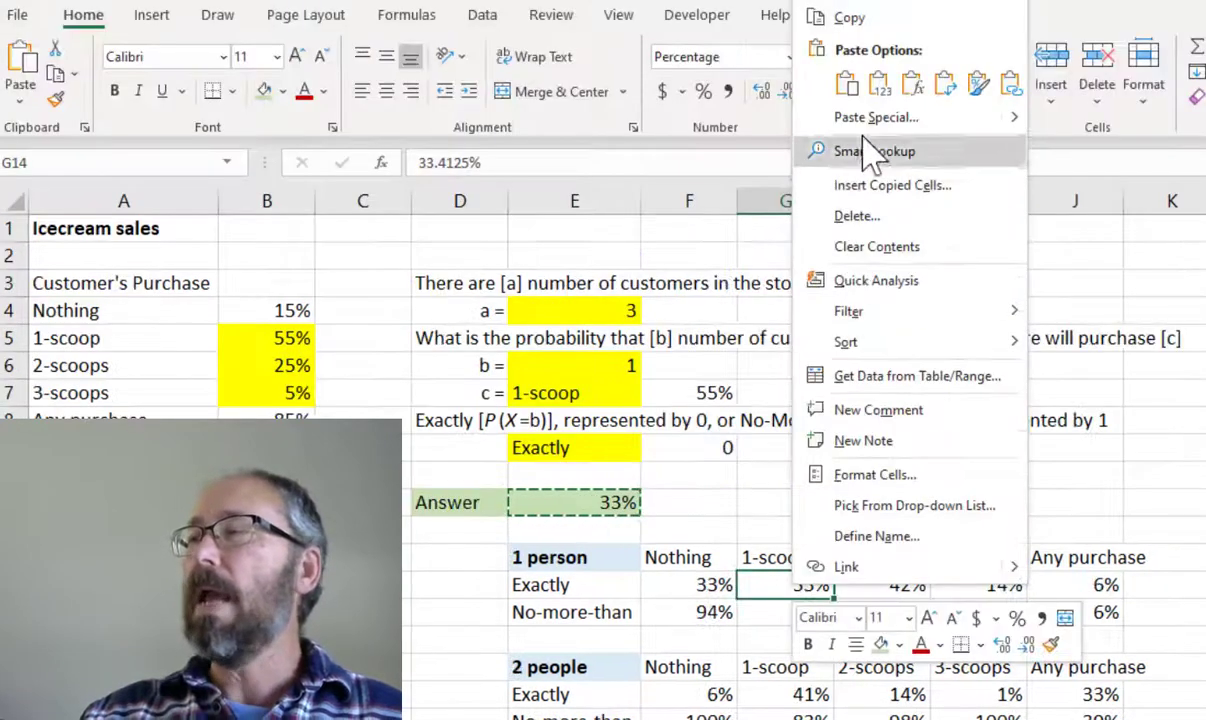
{"action": "left_click", "coordinate": [879, 85]}
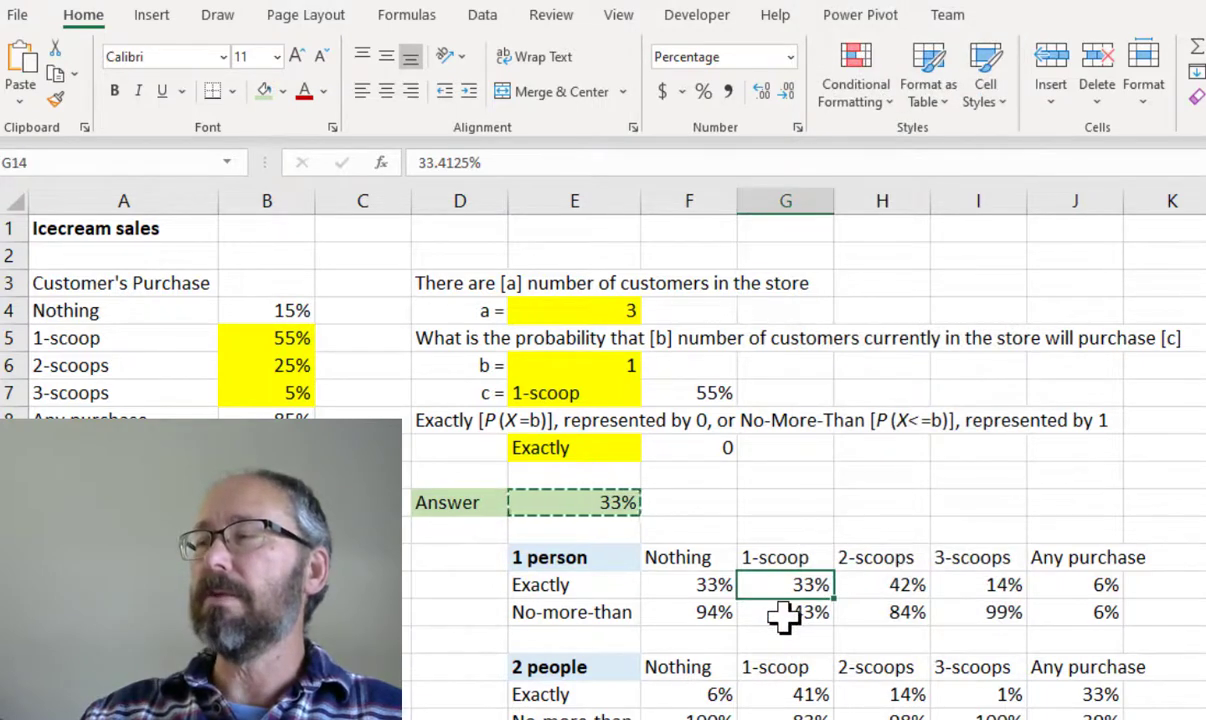
Paste the copied answer as a plain value into cell G11 and clear that cell again
{"action": "left_click", "coordinate": [788, 500]}
{"action": "right_click", "coordinate": [788, 500]}
{"action": "left_click", "coordinate": [888, 398]}
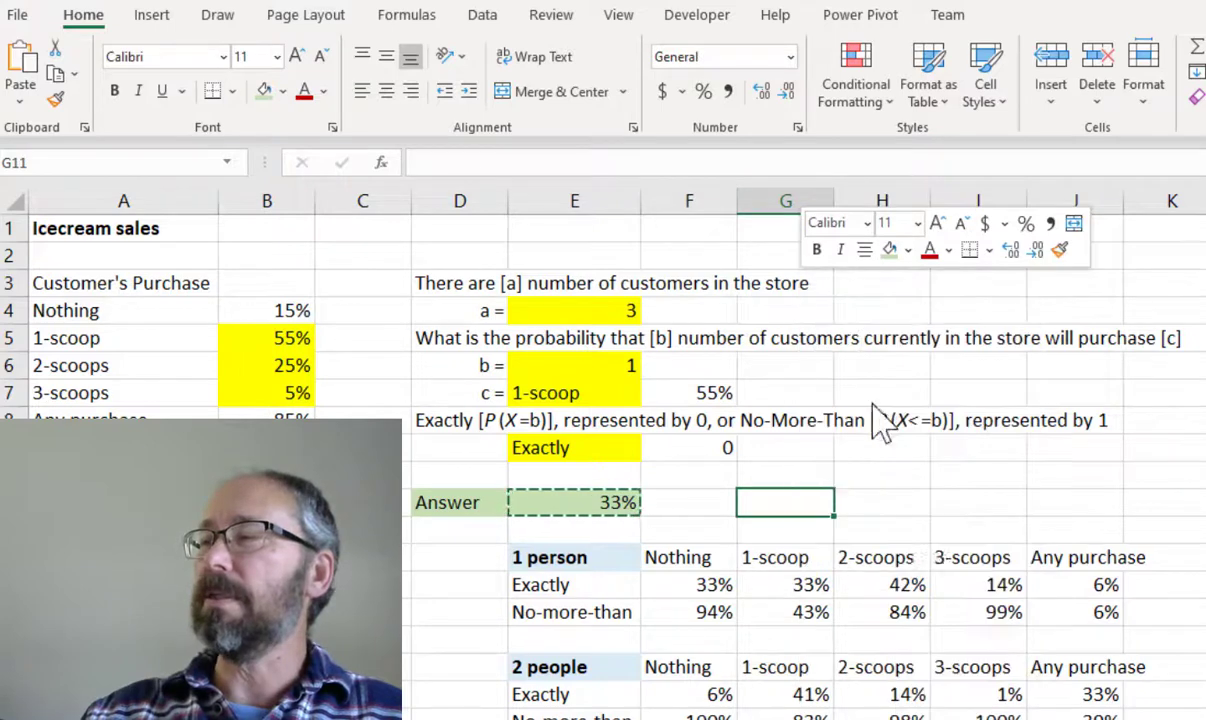
{"action": "left_click", "coordinate": [903, 503]}
{"action": "left_click", "coordinate": [810, 505]}
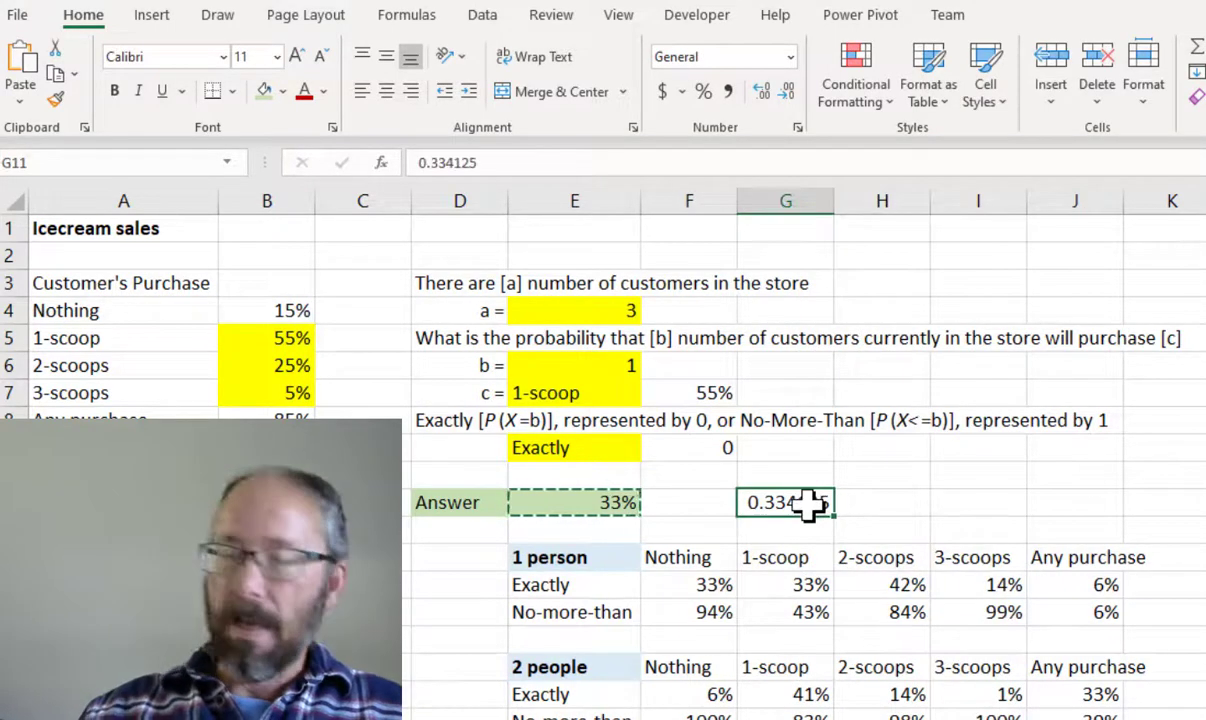
{"action": "key", "text": "Delete"}
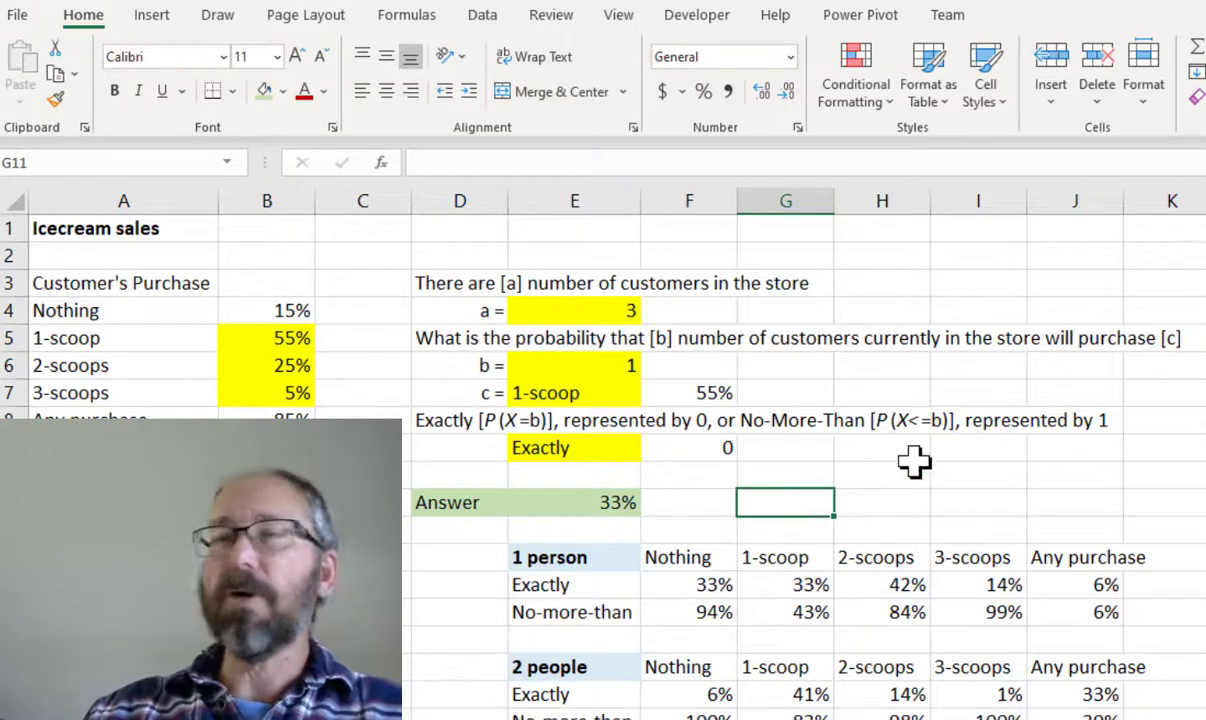